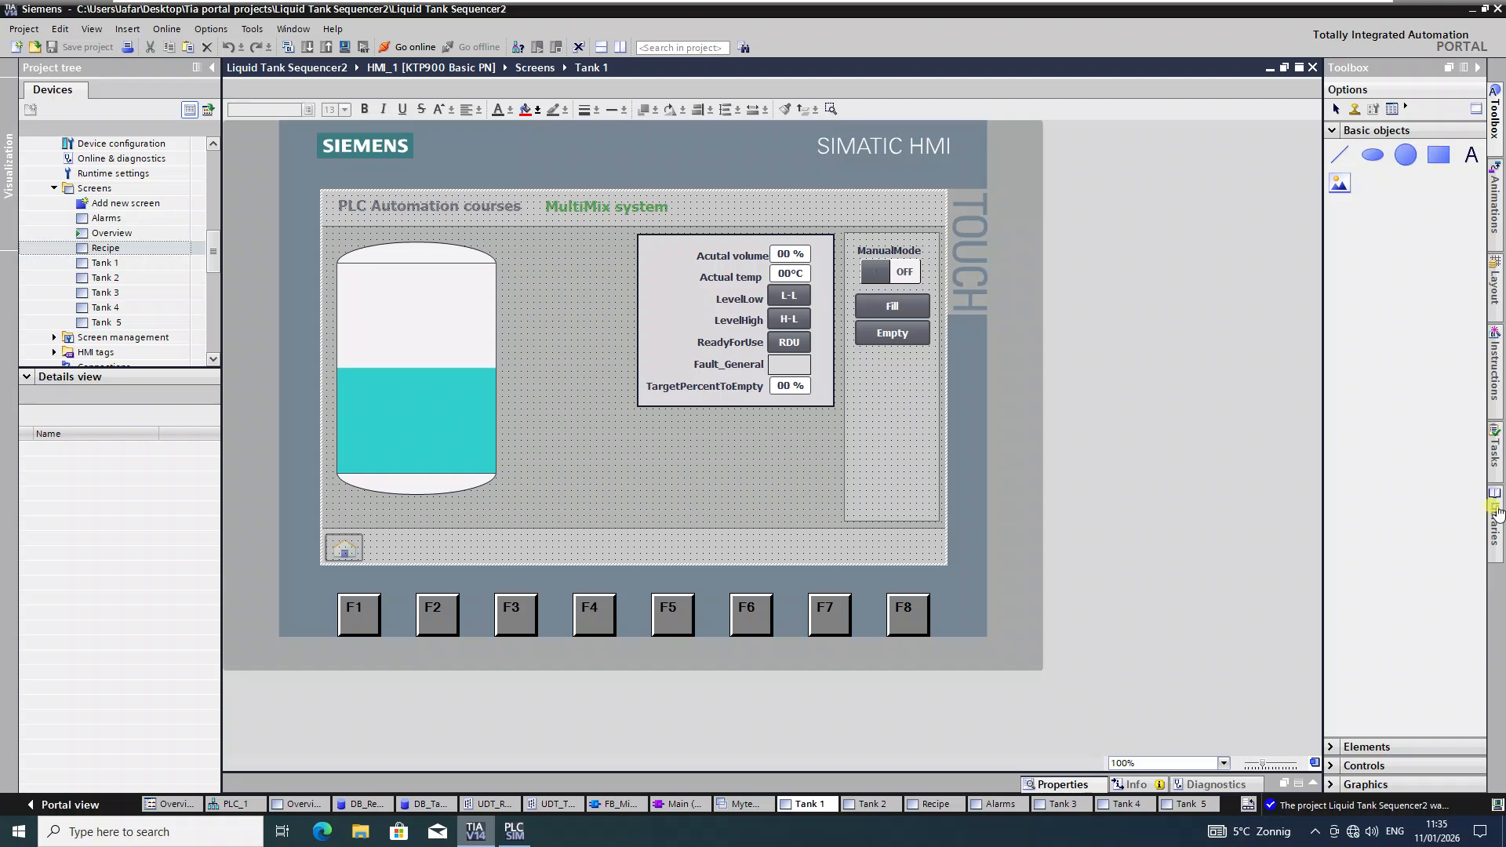
Step: Open the Tank 1 screen, then the Overview screen showing all five tanks
double_click(110, 263)
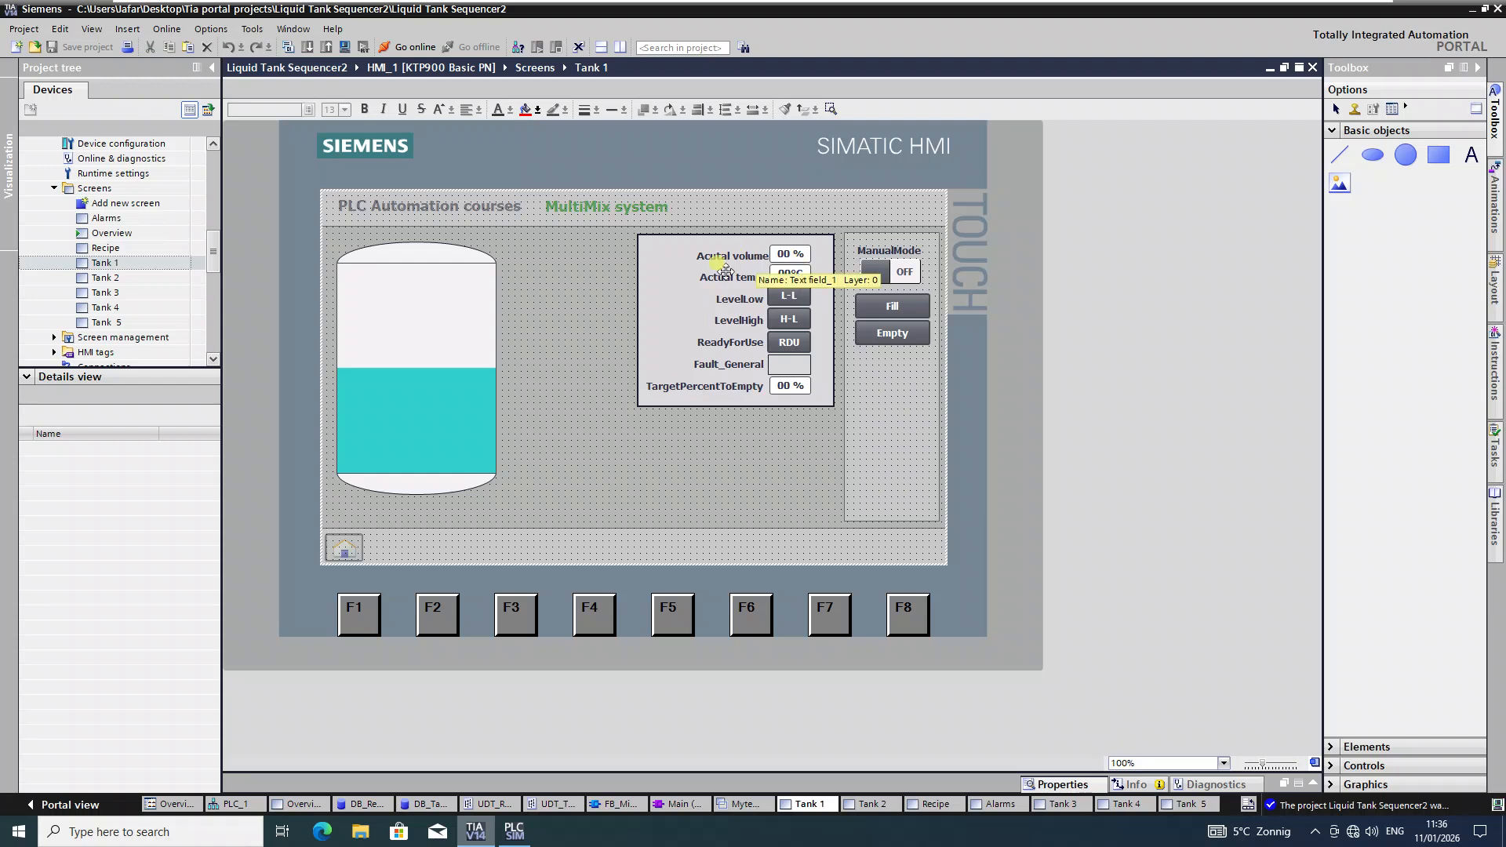
double_click(138, 235)
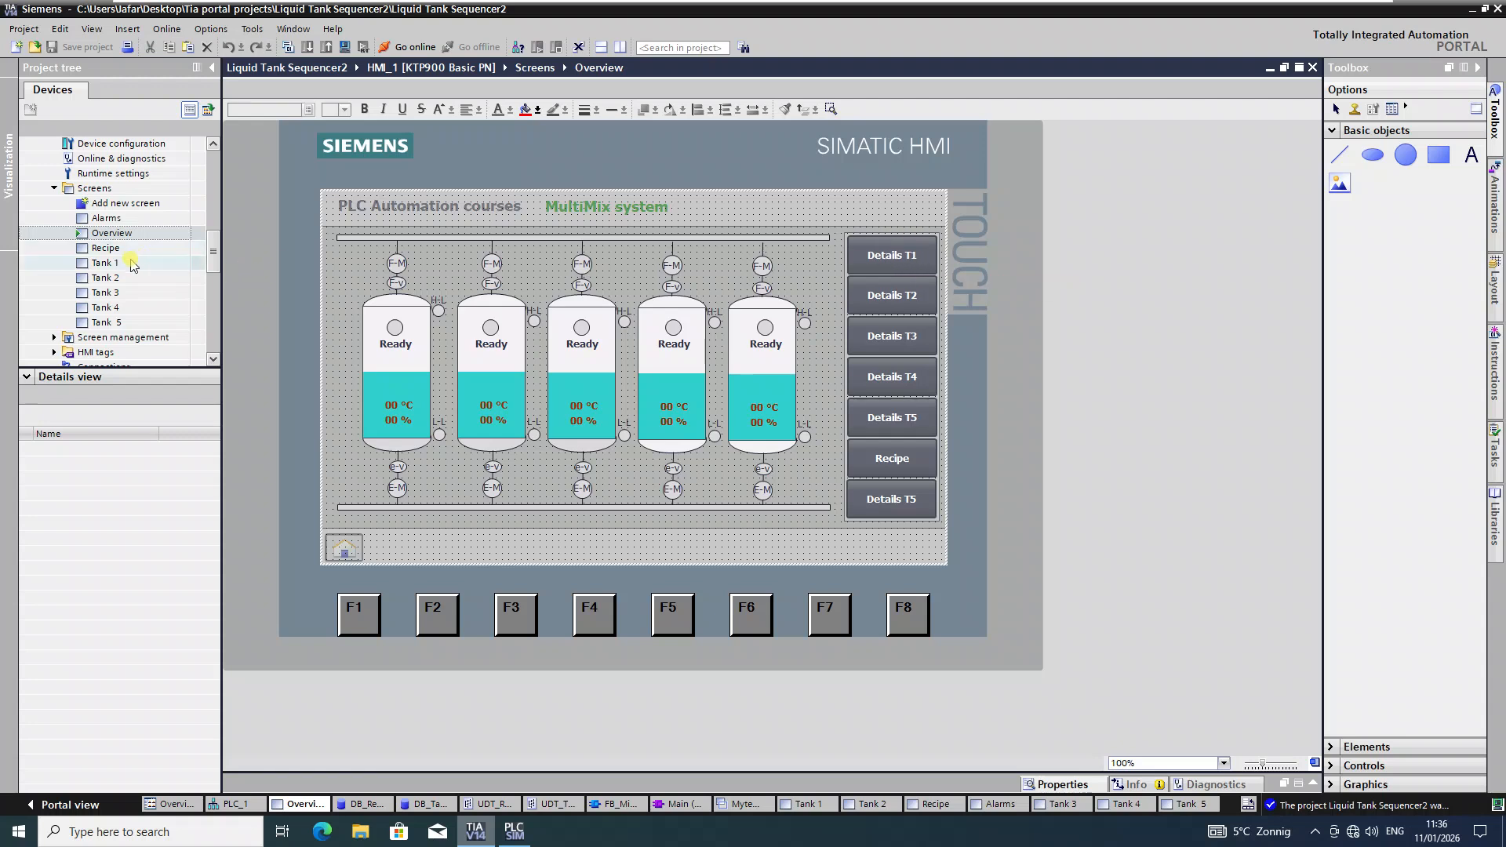
Step: Open the Tank 1 screen from the Screens folder for editing
double_click(106, 263)
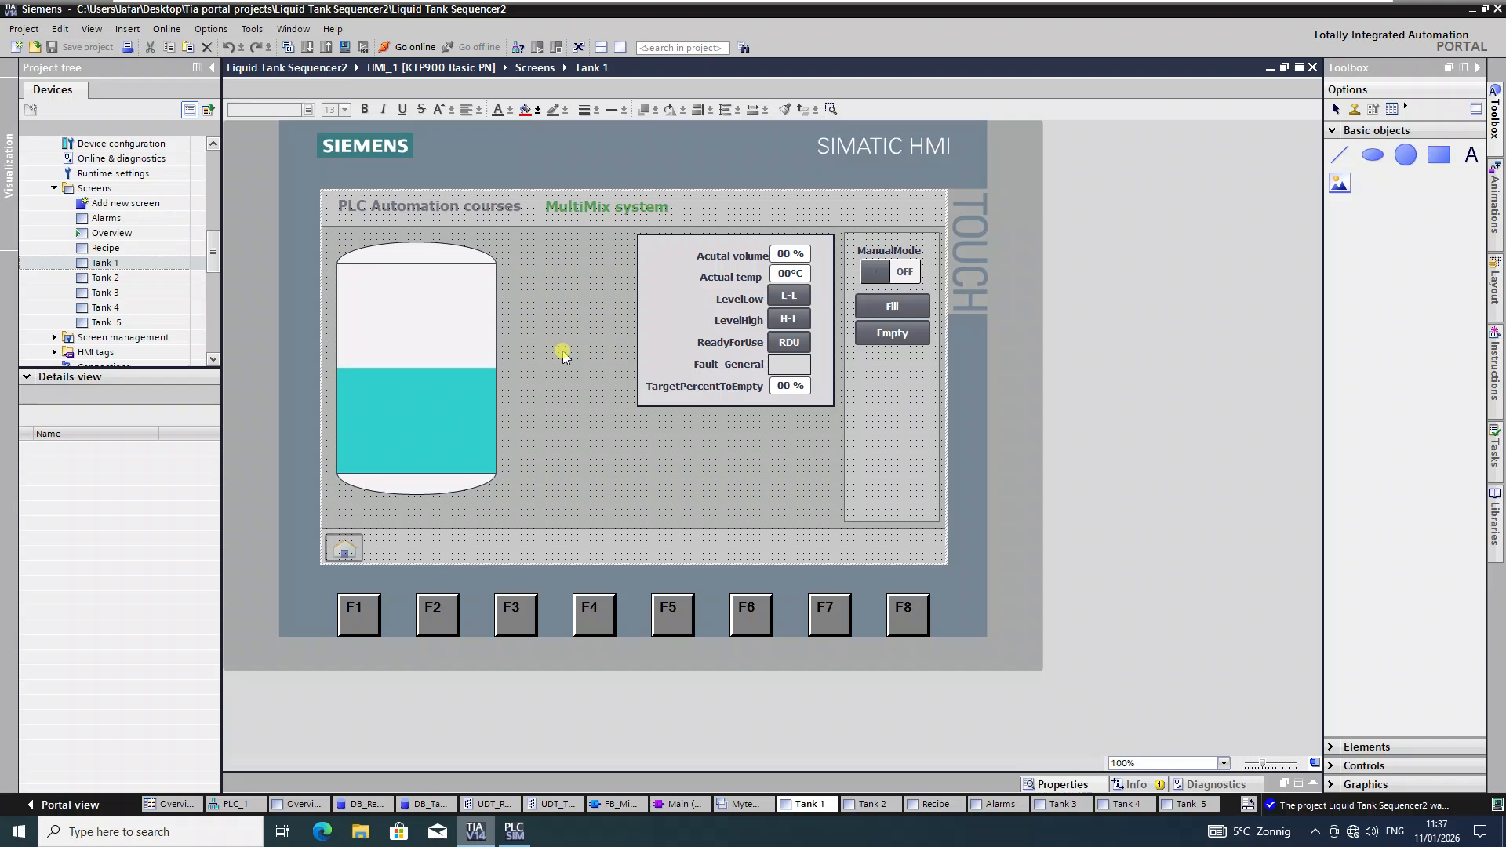
Step: Select all Tank 1 objects and paste them onto the Tank 2 and Tank 3 screens
key("ctrl+a")
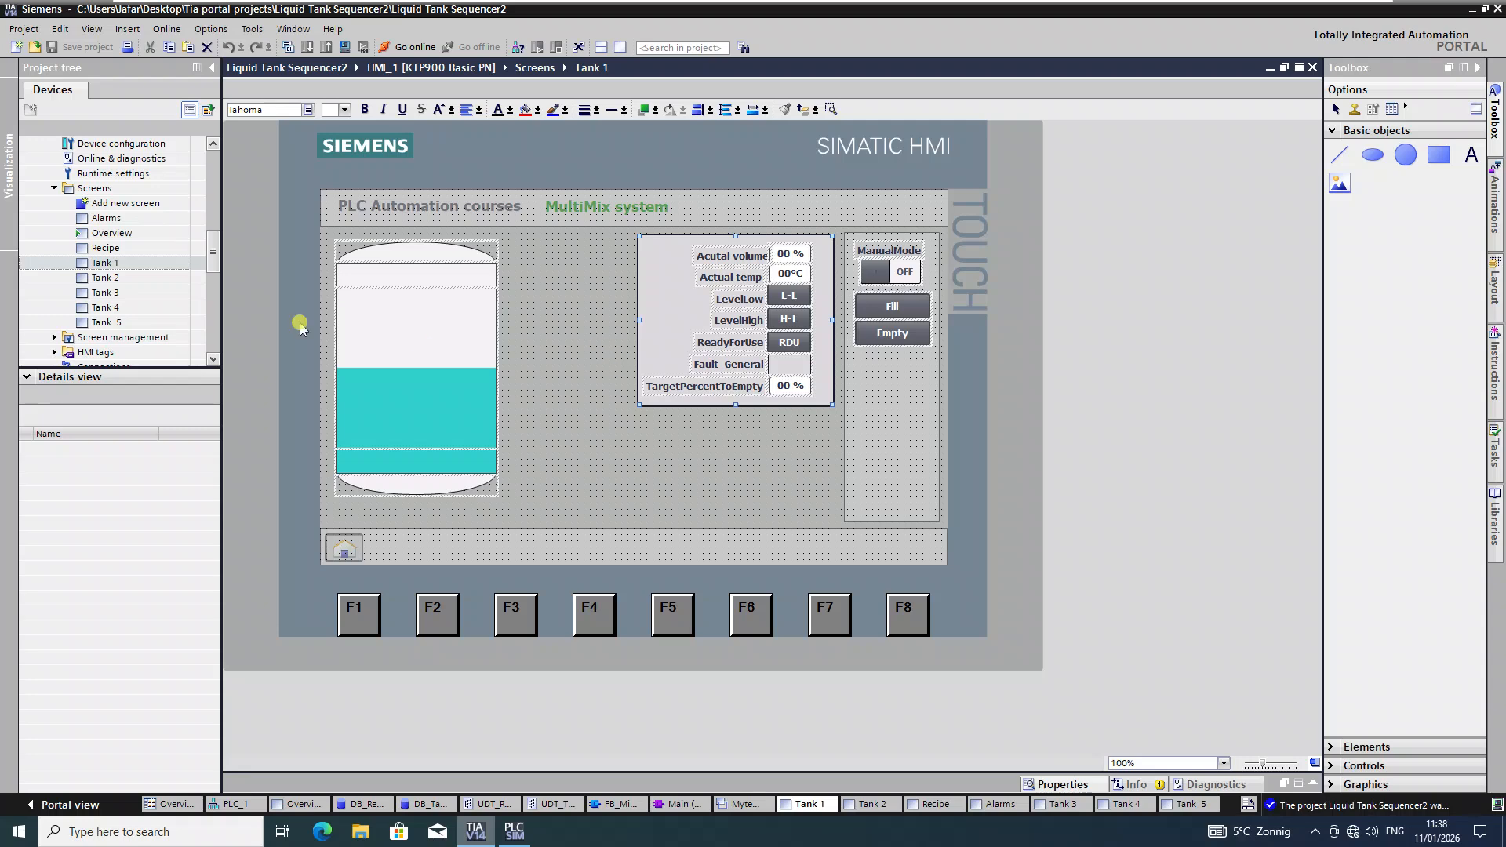
double_click(125, 280)
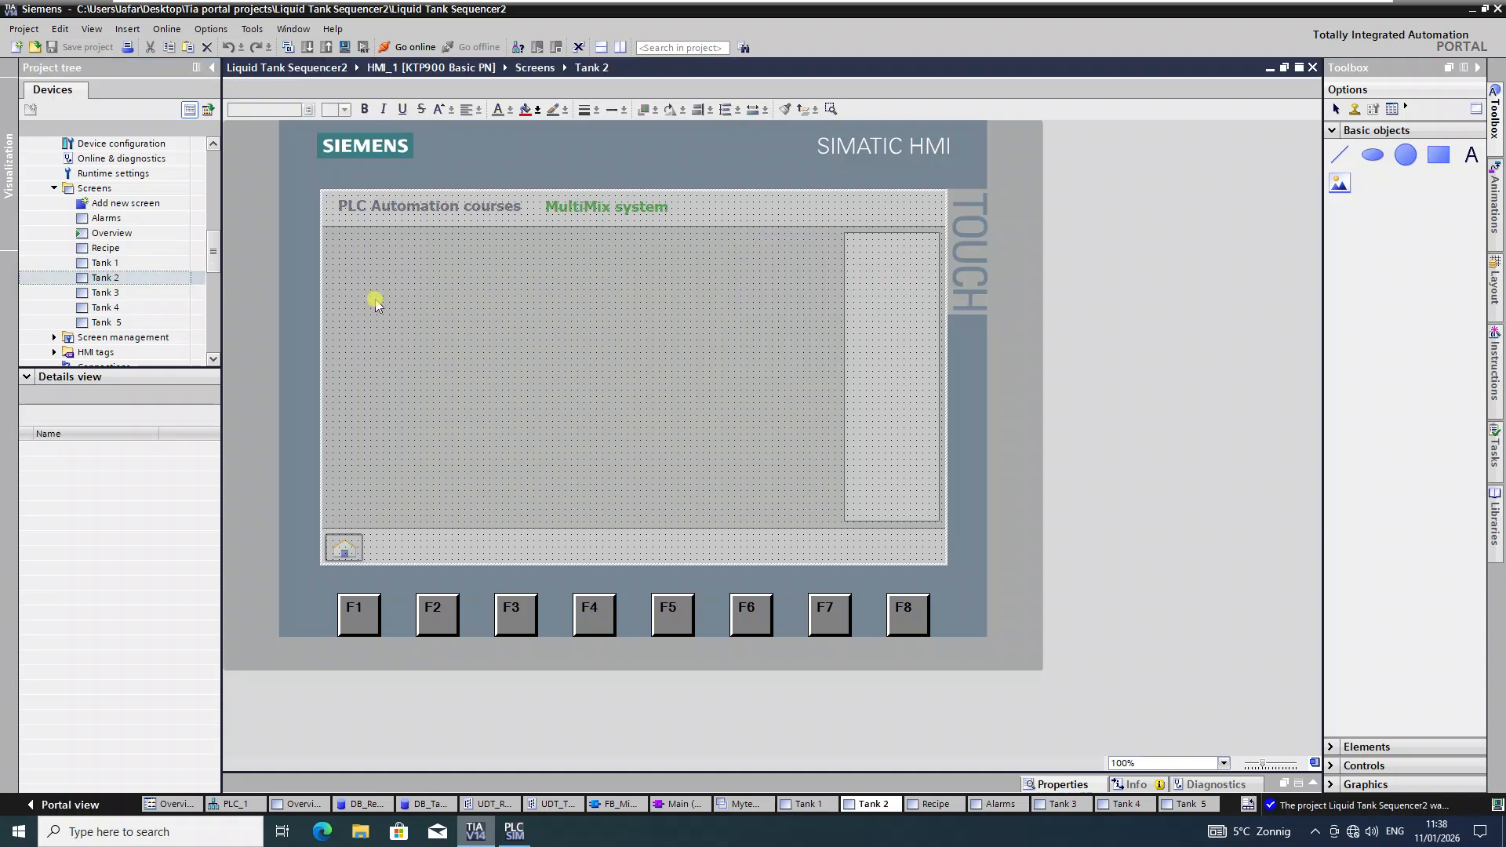
key("ctrl+v")
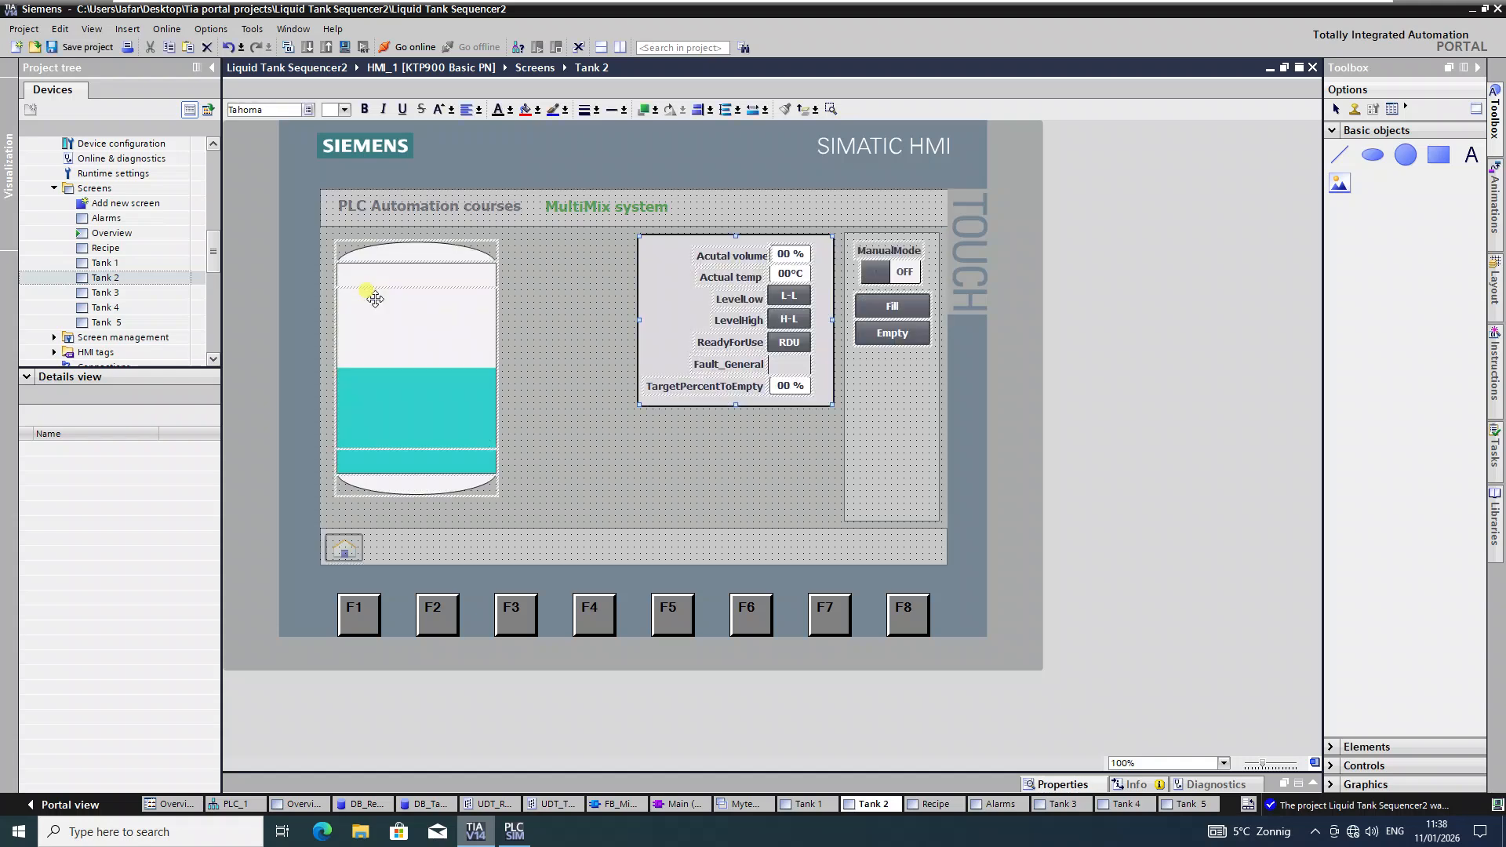
double_click(114, 293)
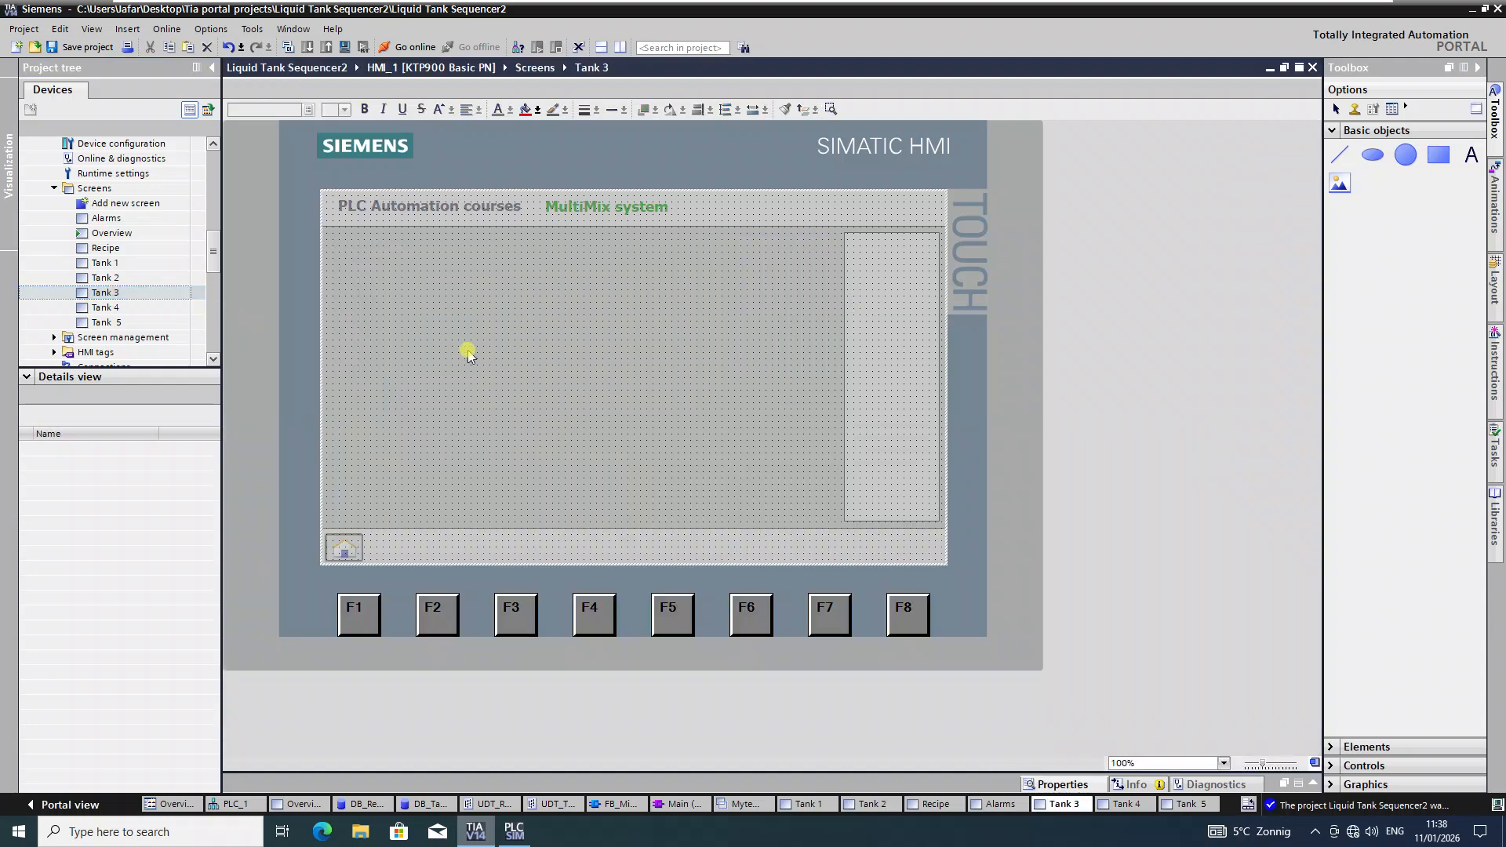
key("ctrl+v")
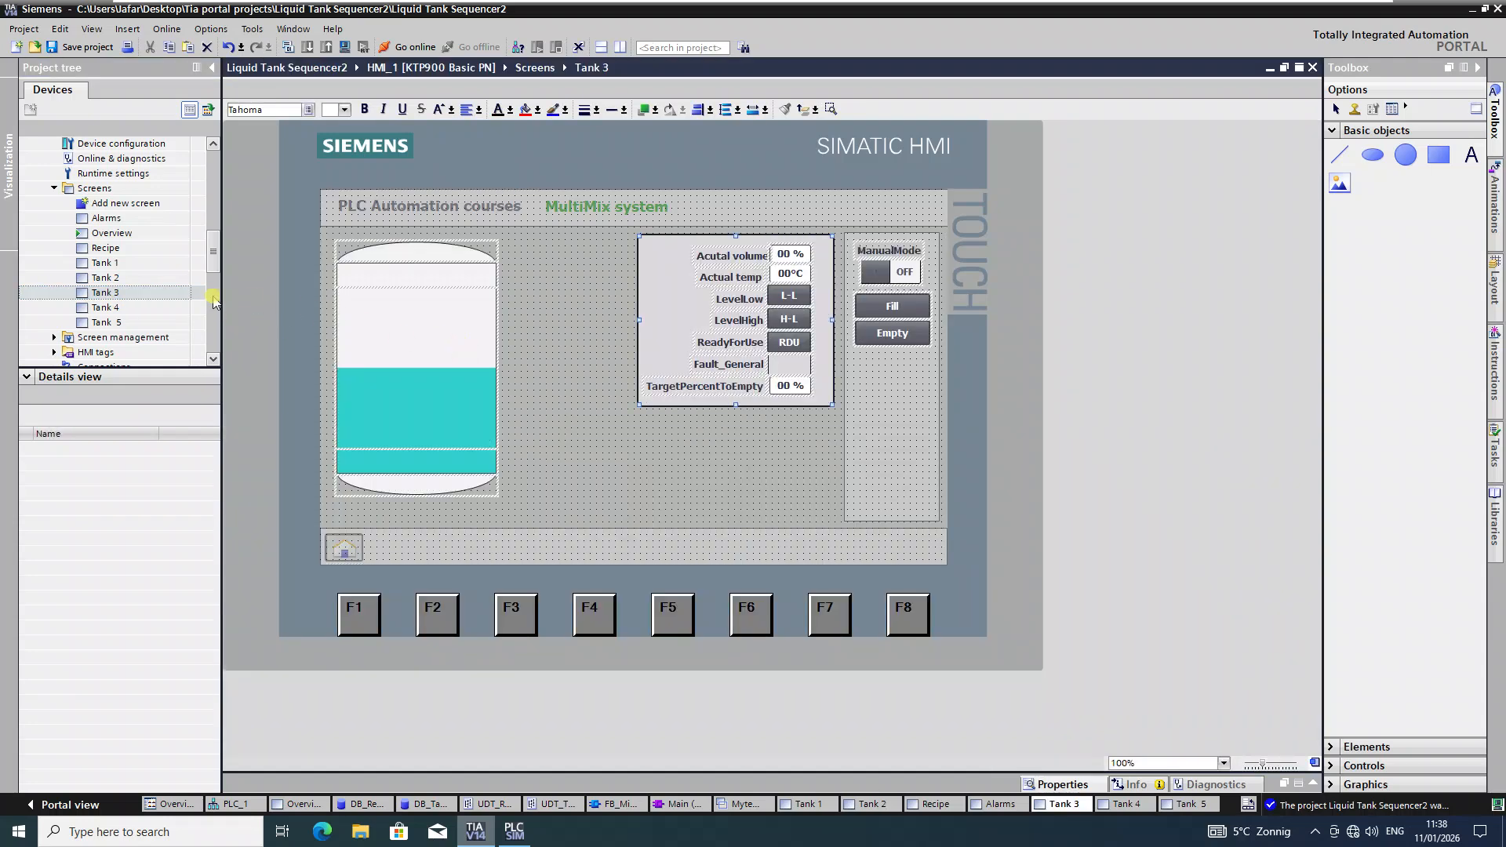
Step: Paste the Tank 1 objects onto the Tank 4 and Tank 5 screens
double_click(90, 309)
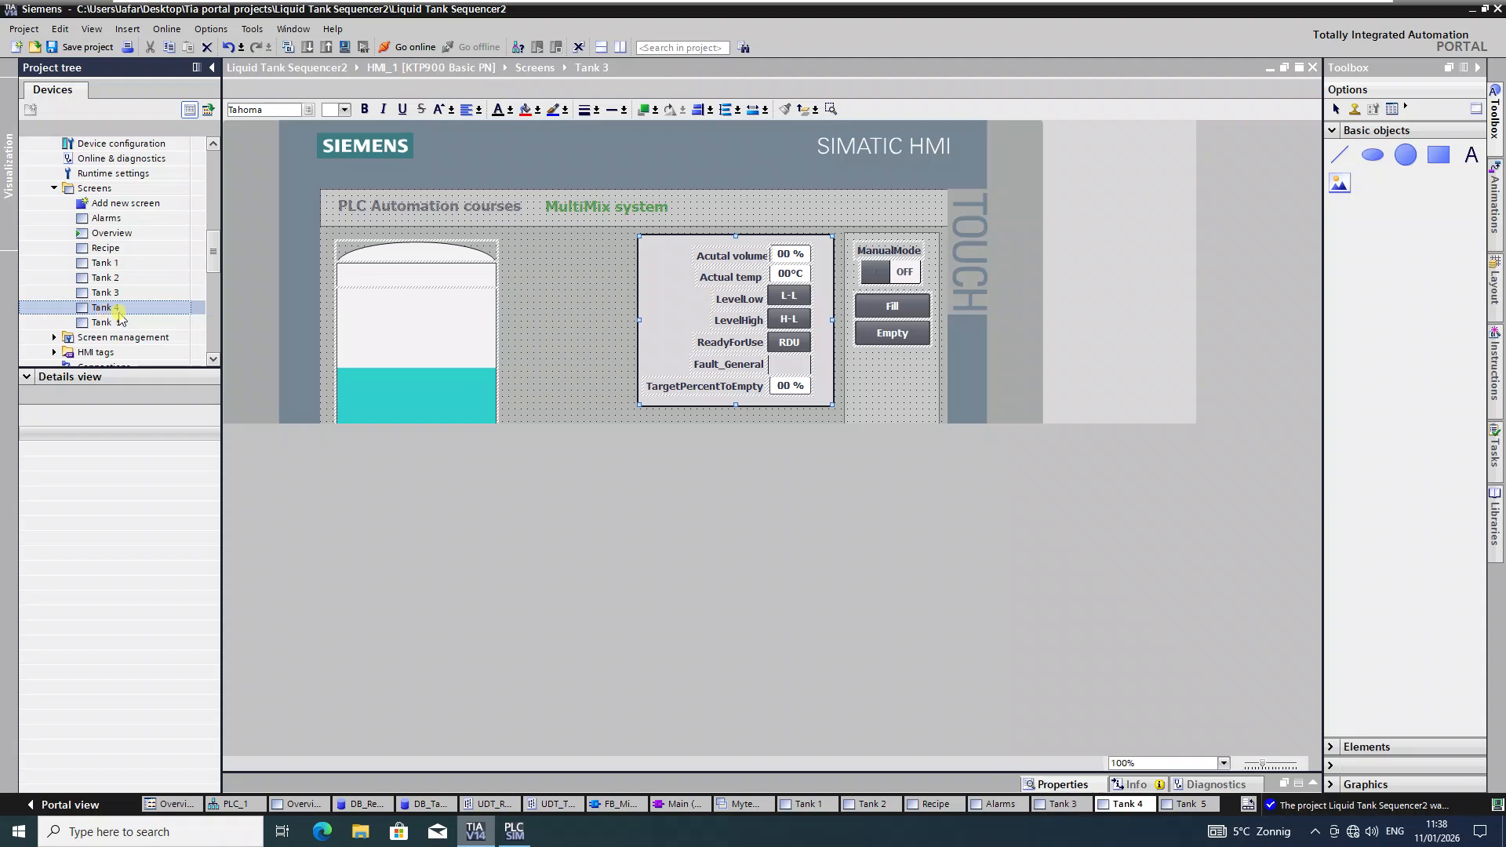
key("ctrl+v")
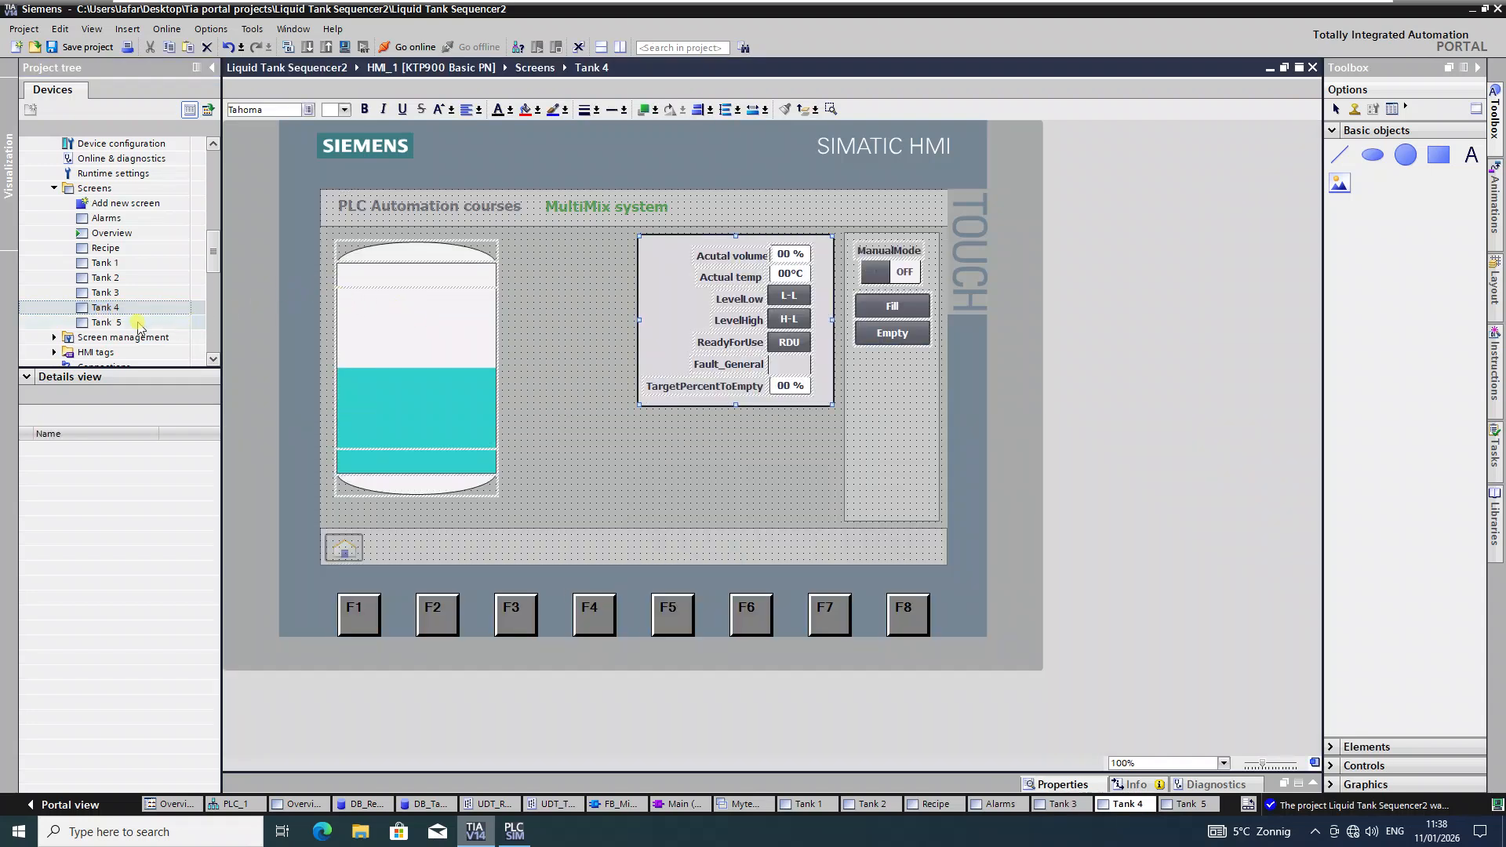
double_click(130, 325)
left_click(499, 329)
key("ctrl+v")
left_click(602, 403)
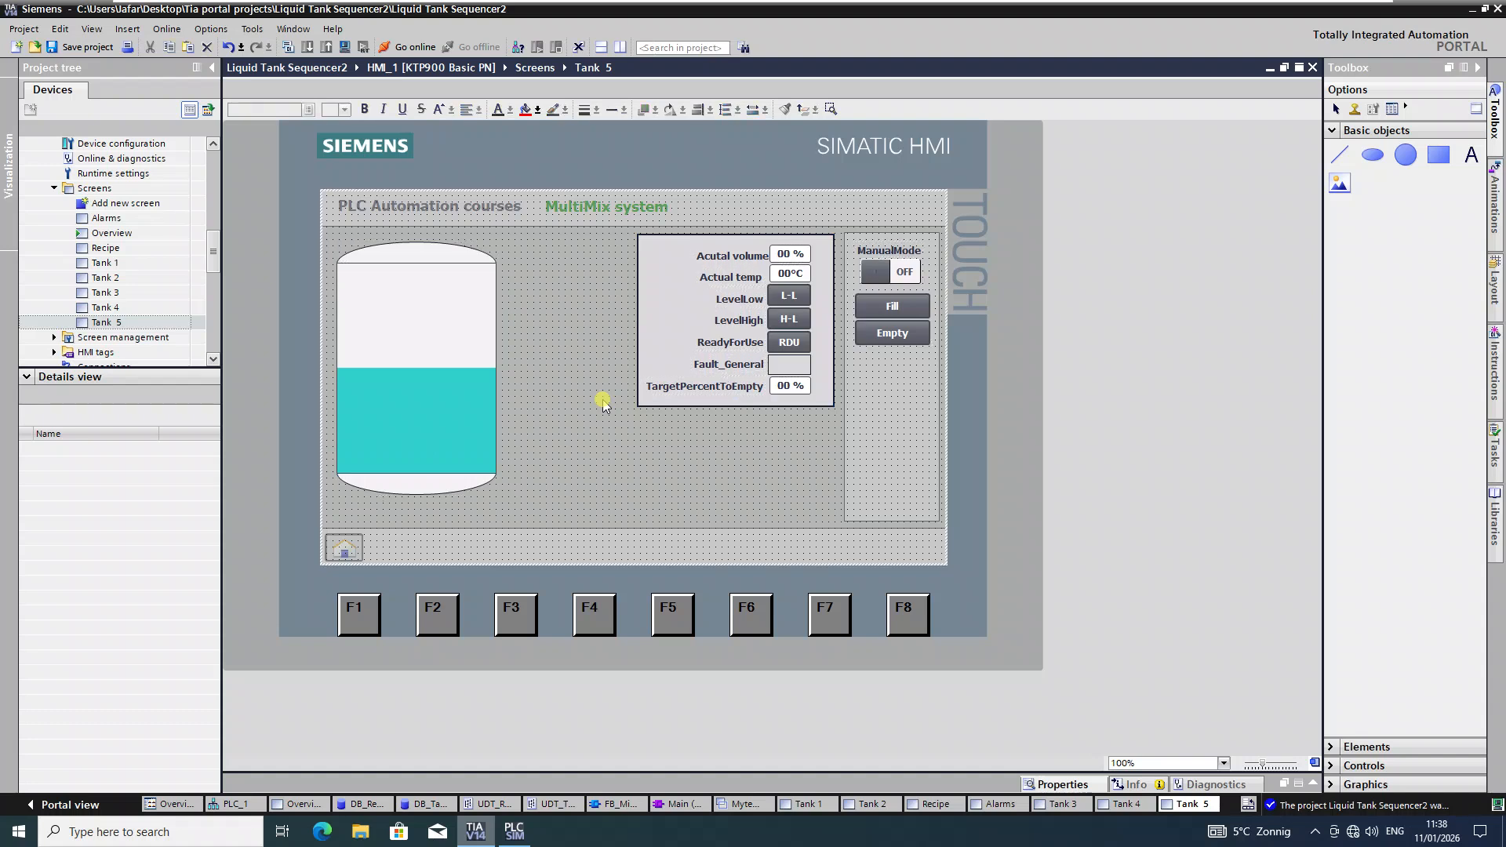
double_click(146, 266)
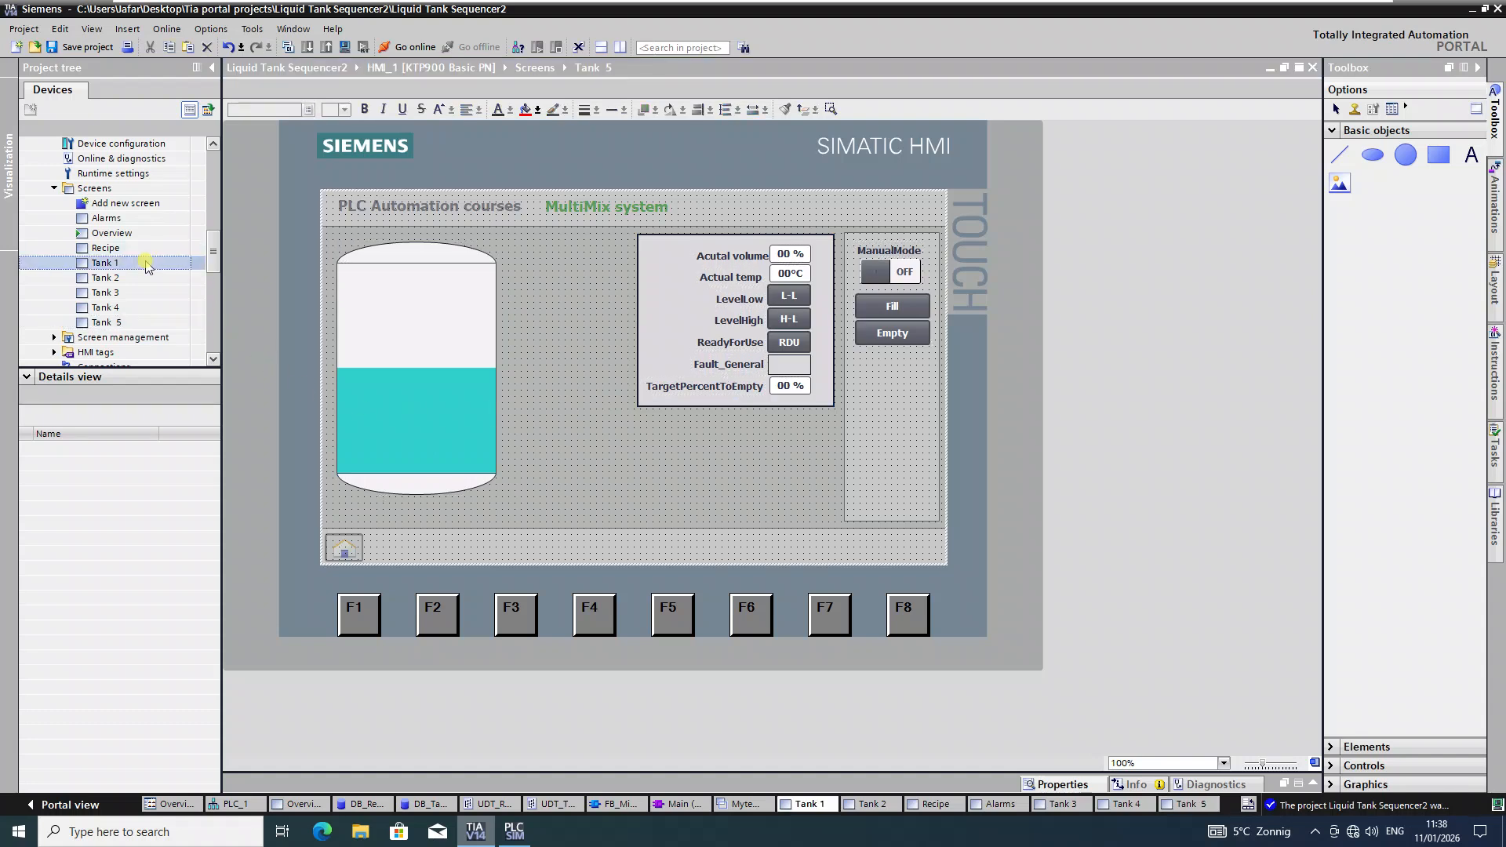
Step: Check Tank 2's copied content, return to Tank 1, and drop a text label onto its tank
double_click(144, 277)
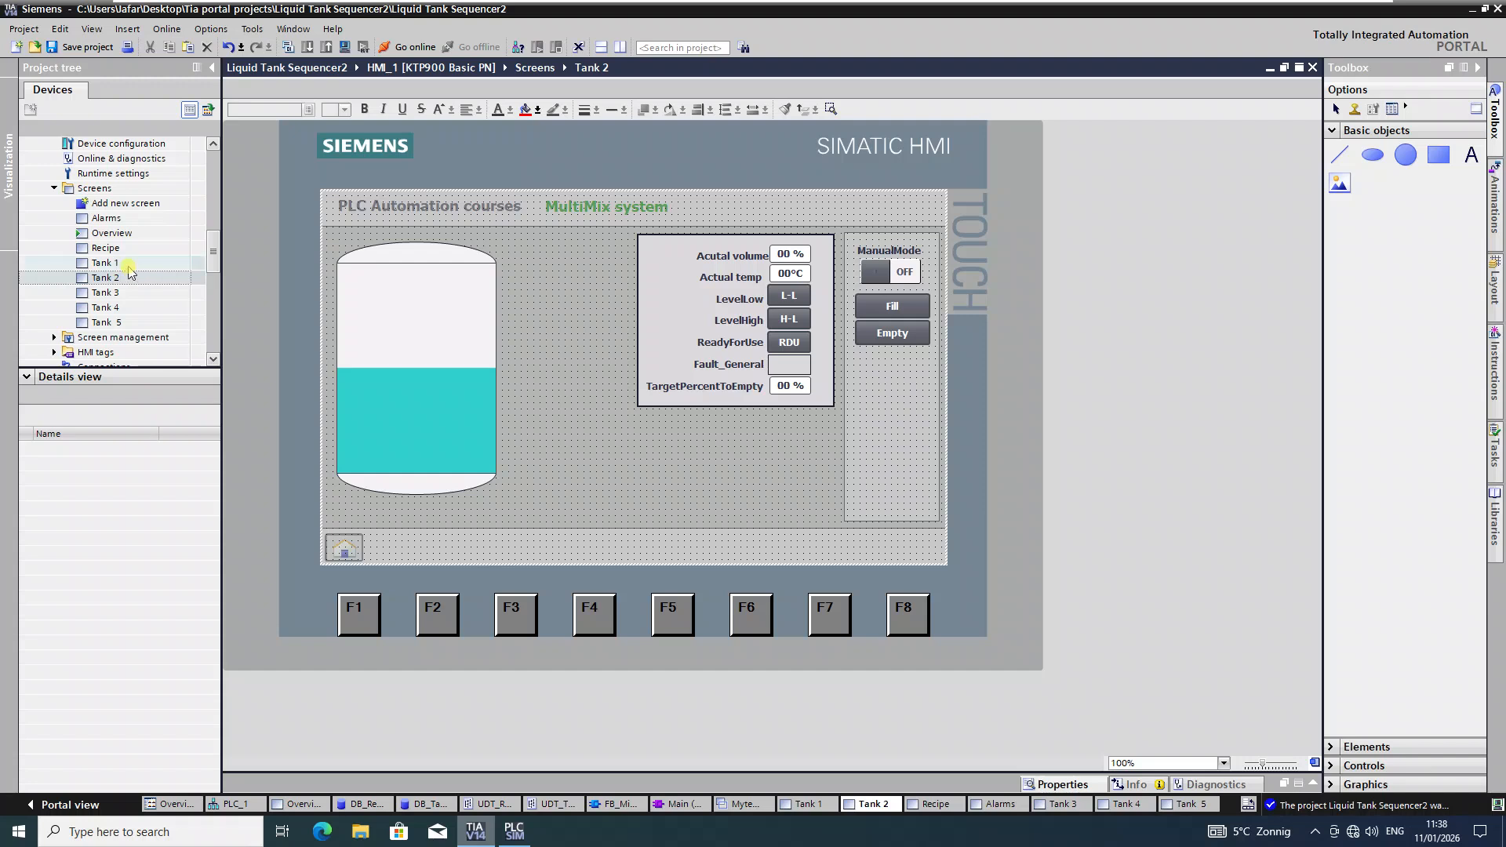
double_click(129, 265)
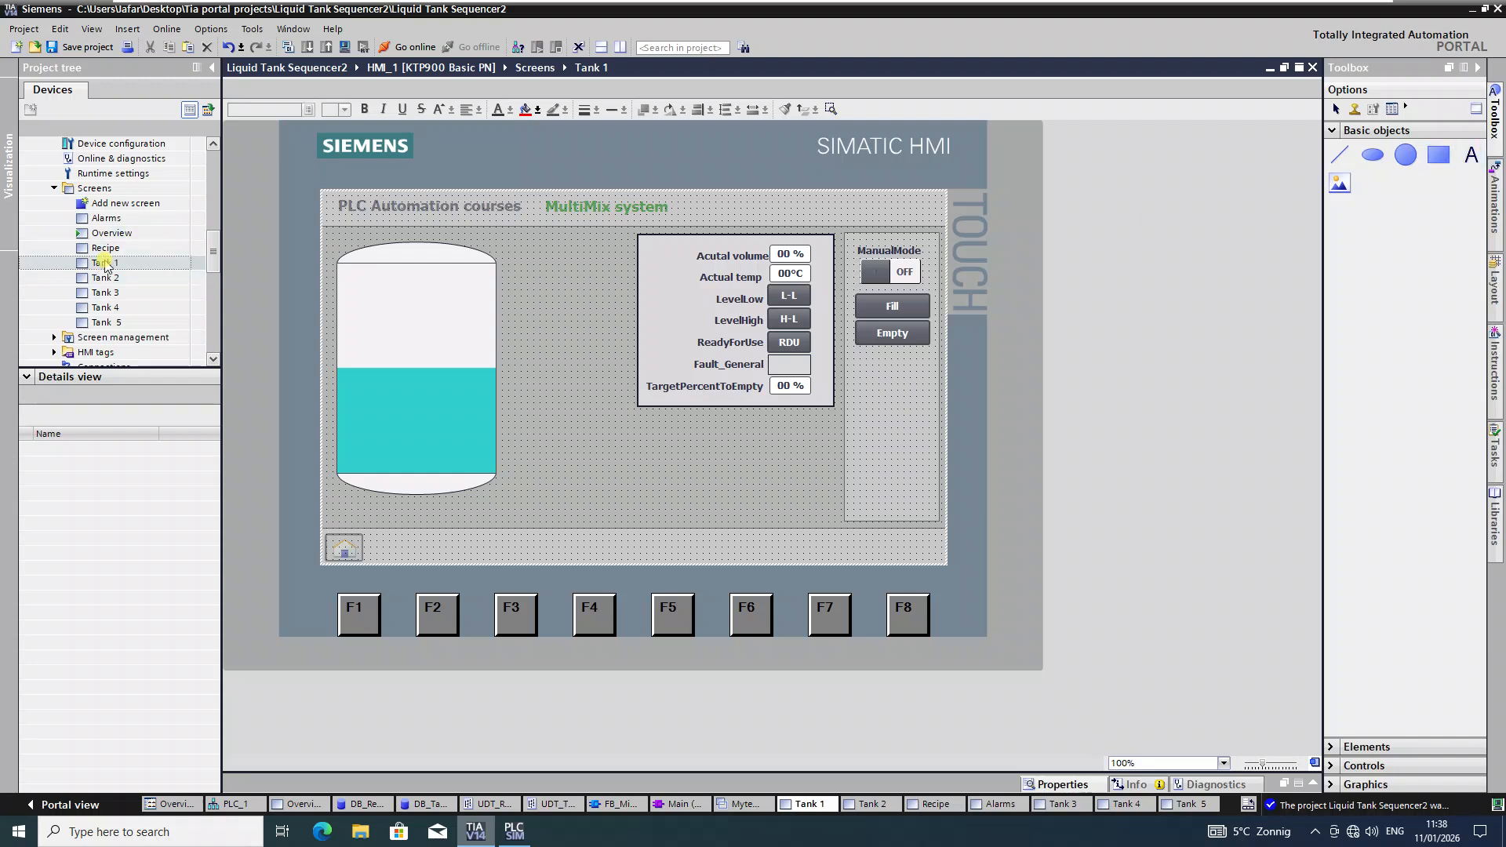
left_click_drag(1472, 154, 415, 296)
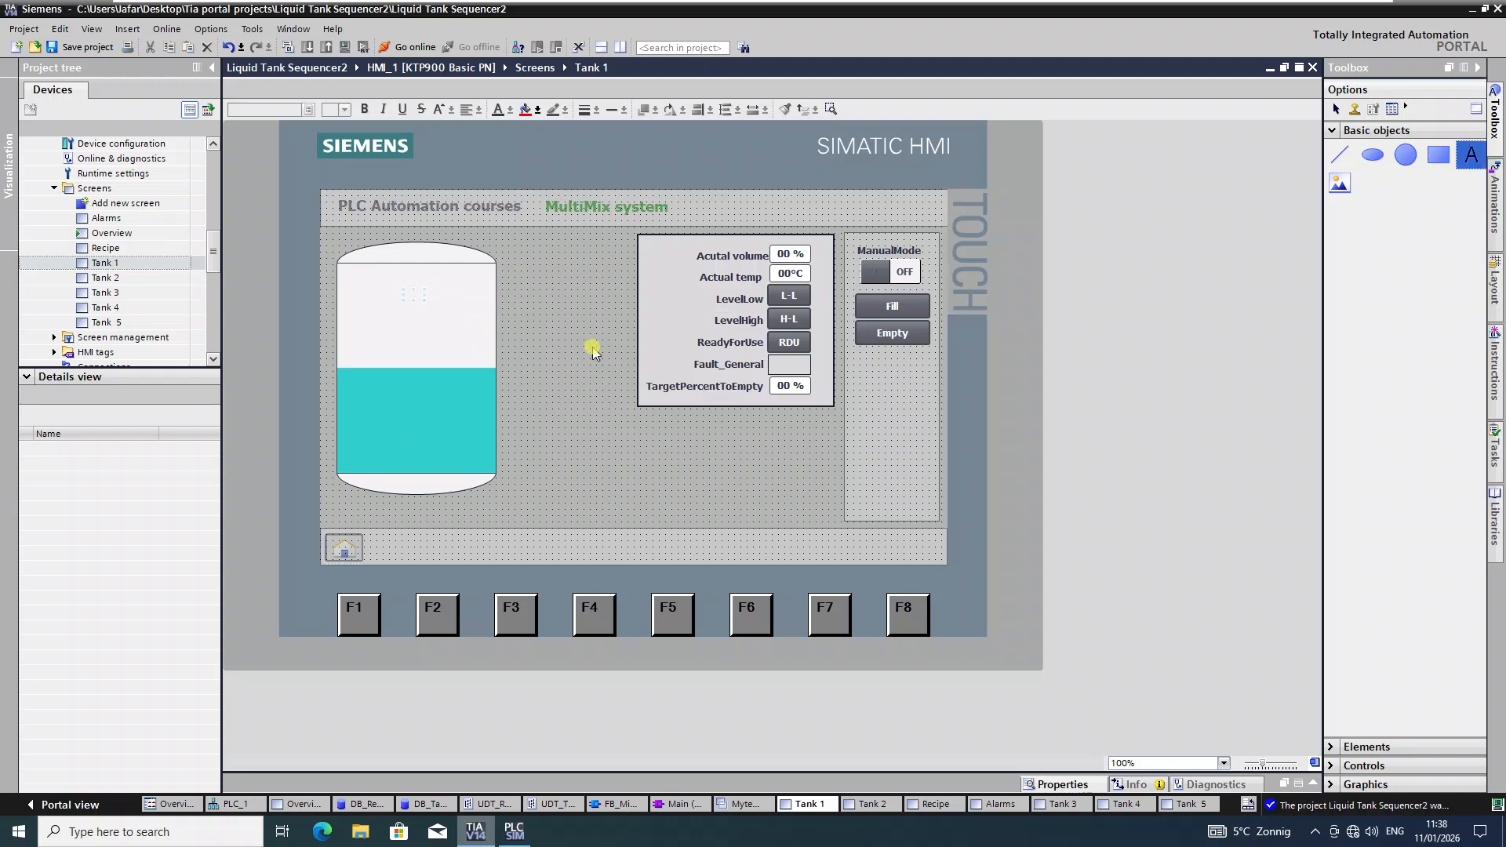
Step: Label the tank 'TANK 1' in font size 21 and nudge it into position
type("TANK 1")
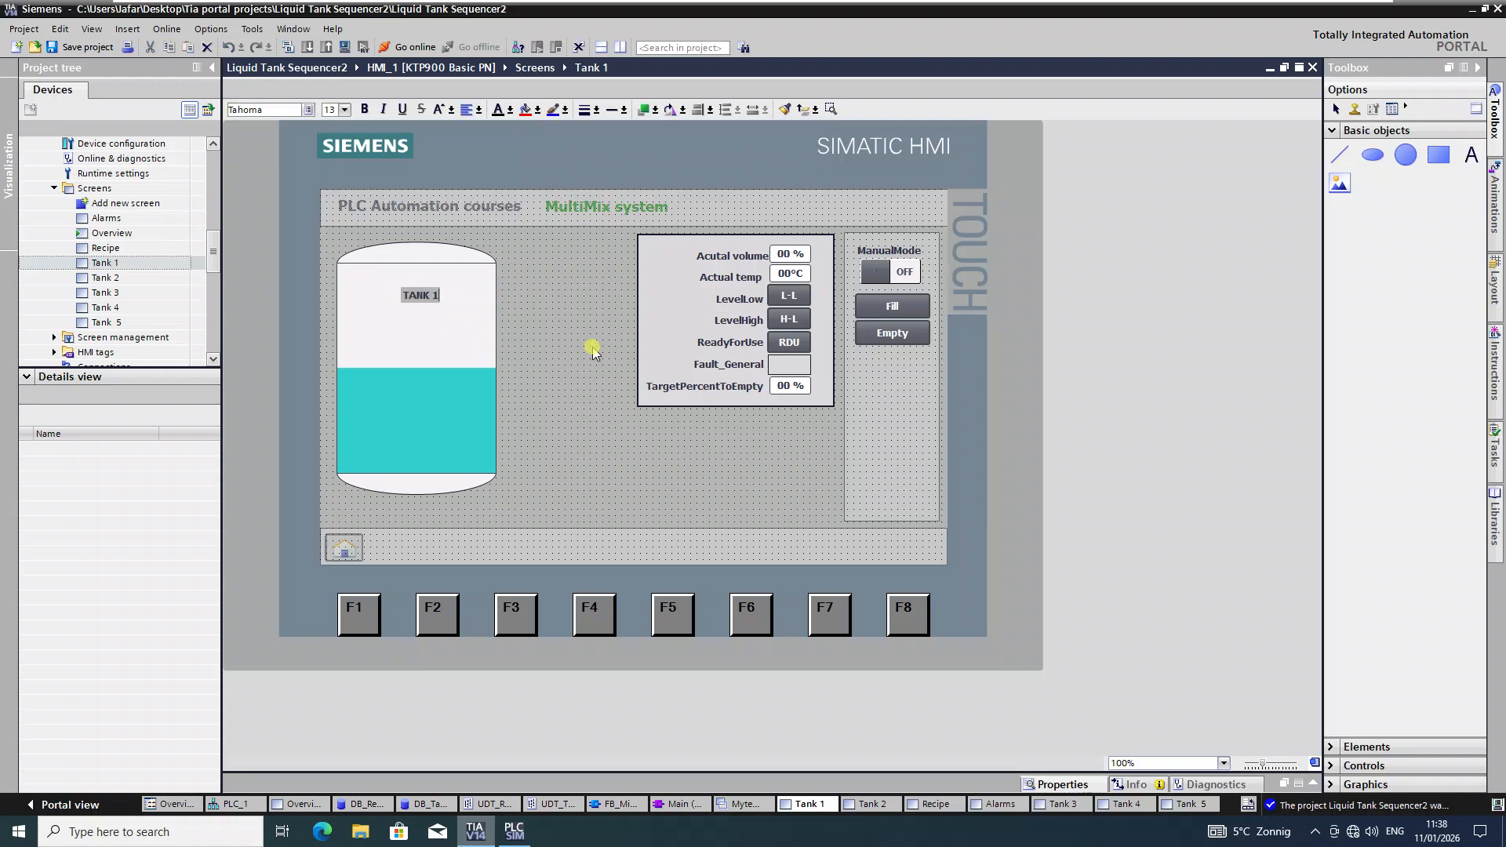
left_click(594, 351)
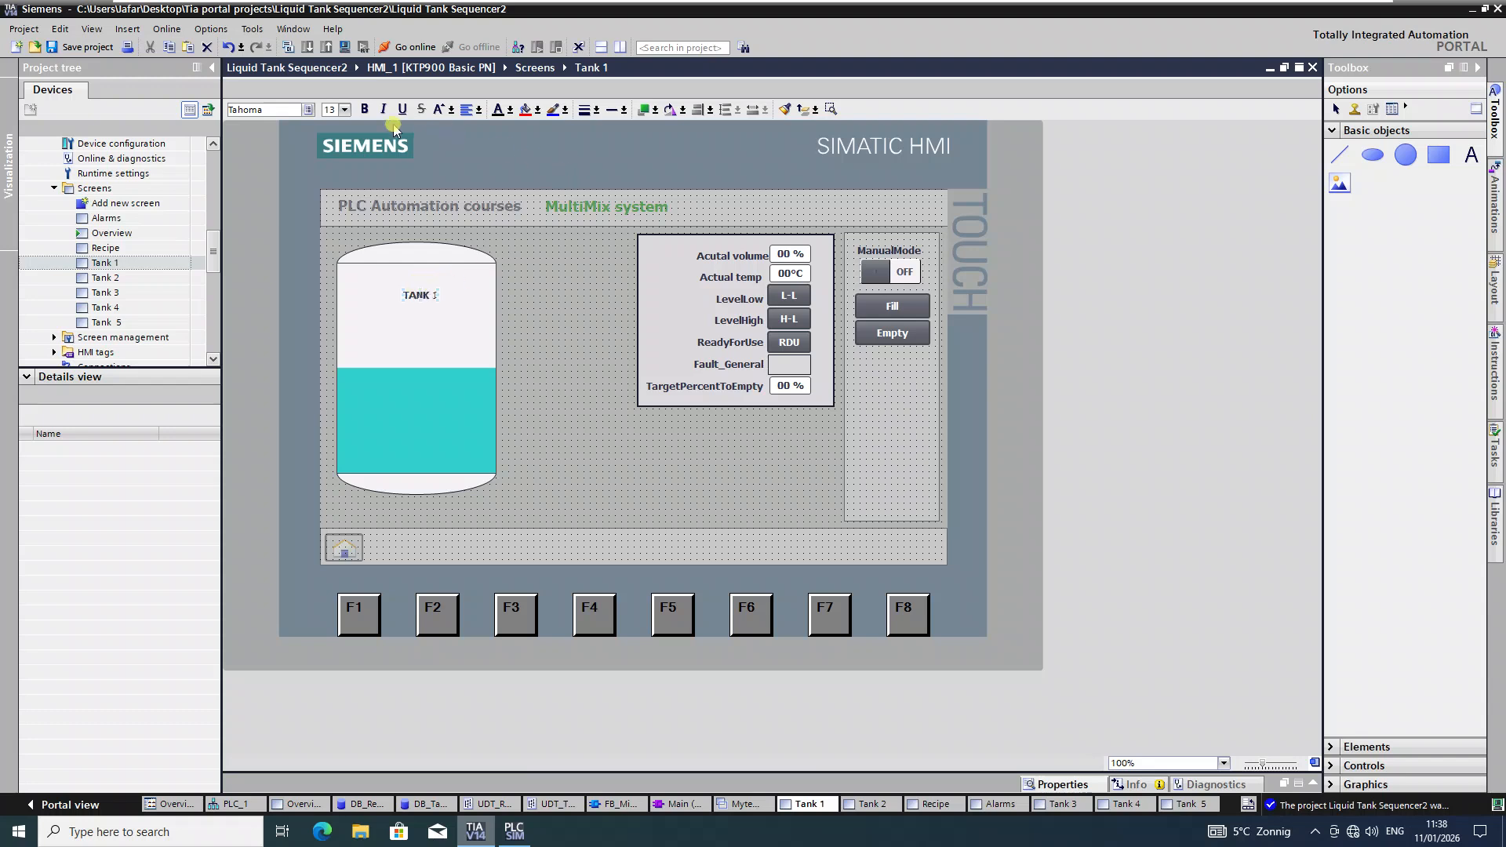
left_click(340, 112)
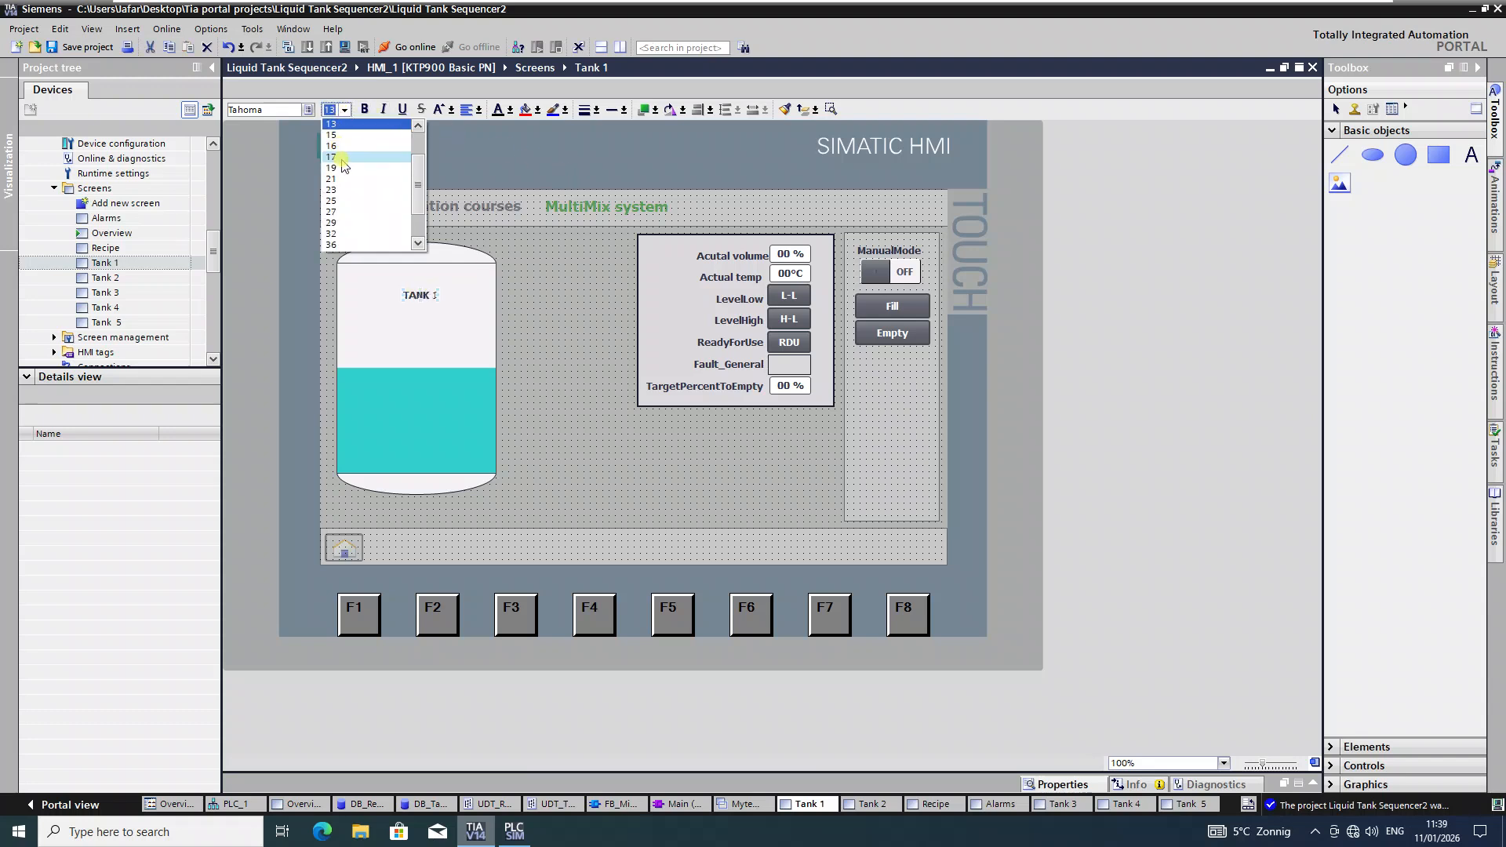
left_click(336, 178)
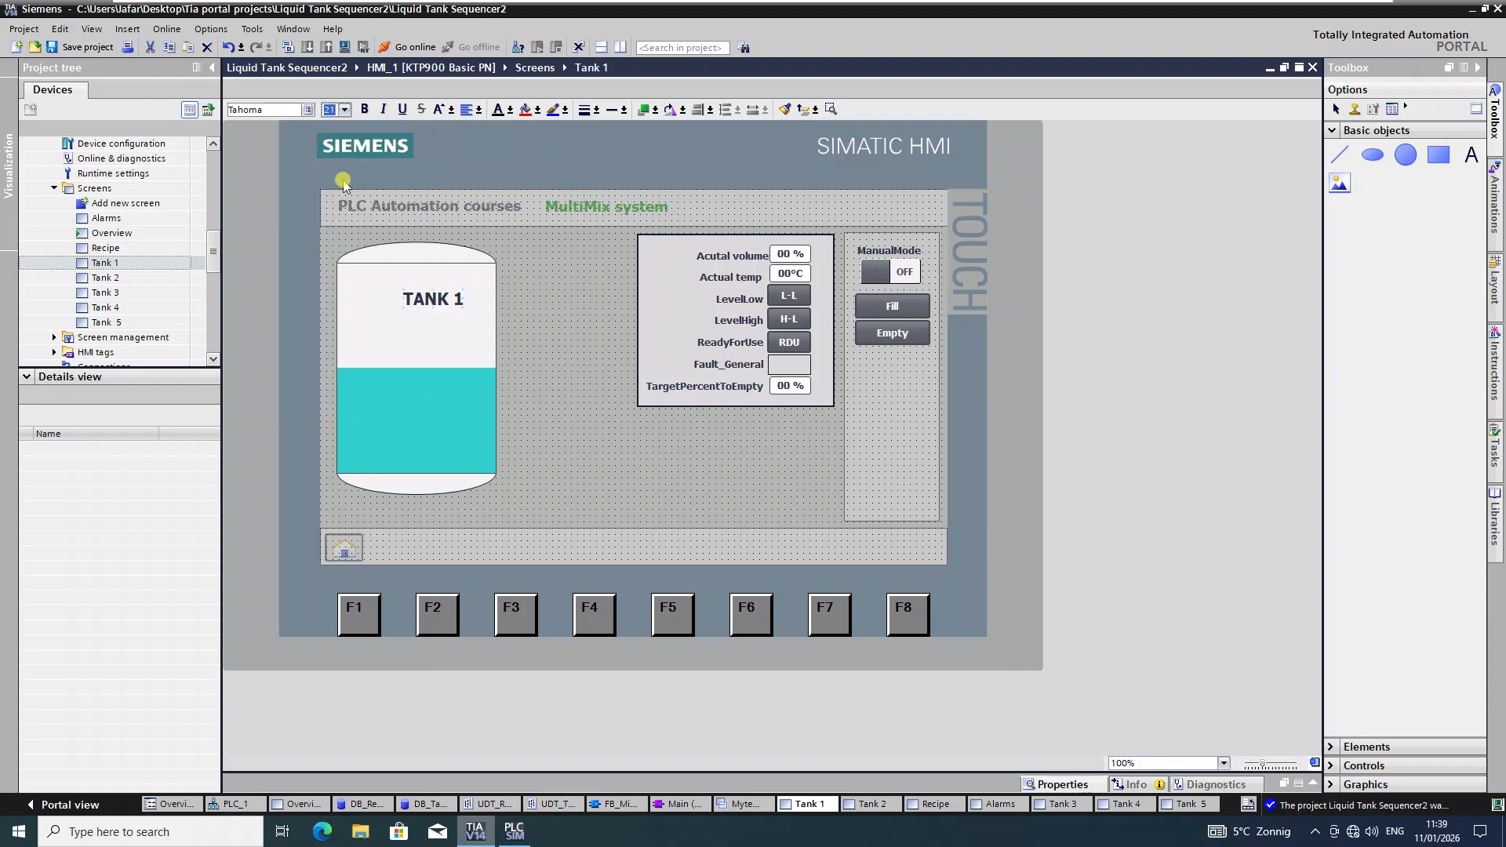
left_click(434, 300)
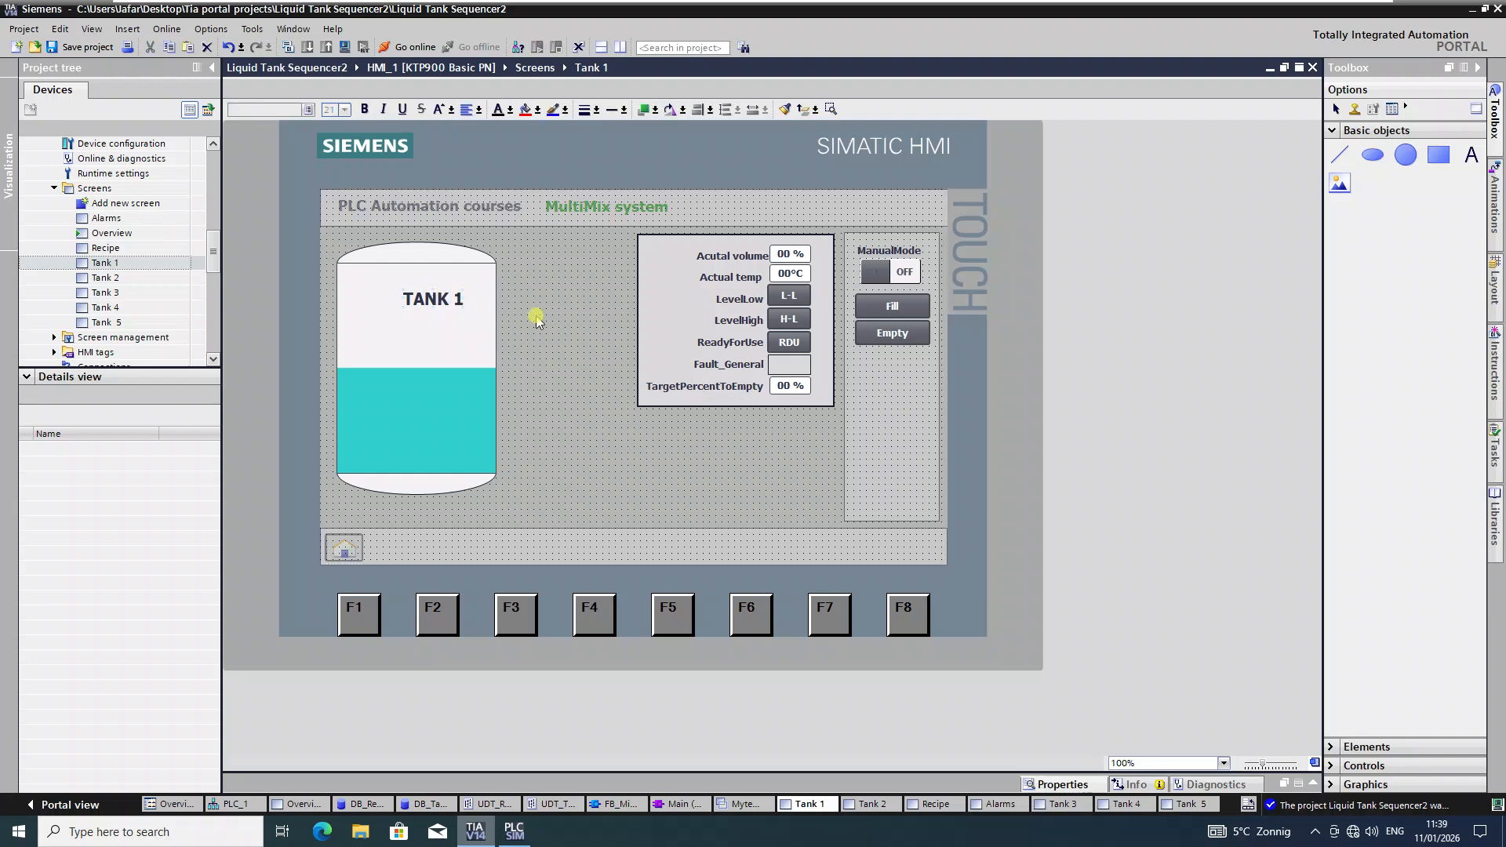
key("Left")
key("Left")
key("Left")
key("Left")
key("Left")
key("Left")
key("Left")
key("Left")
key("Left")
key("Left")
key("Left")
key("Left")
key("Left")
key("Left")
key("Left")
key("Left")
key("Left")
key("Left")
key("Left")
key("Left")
key("Left")
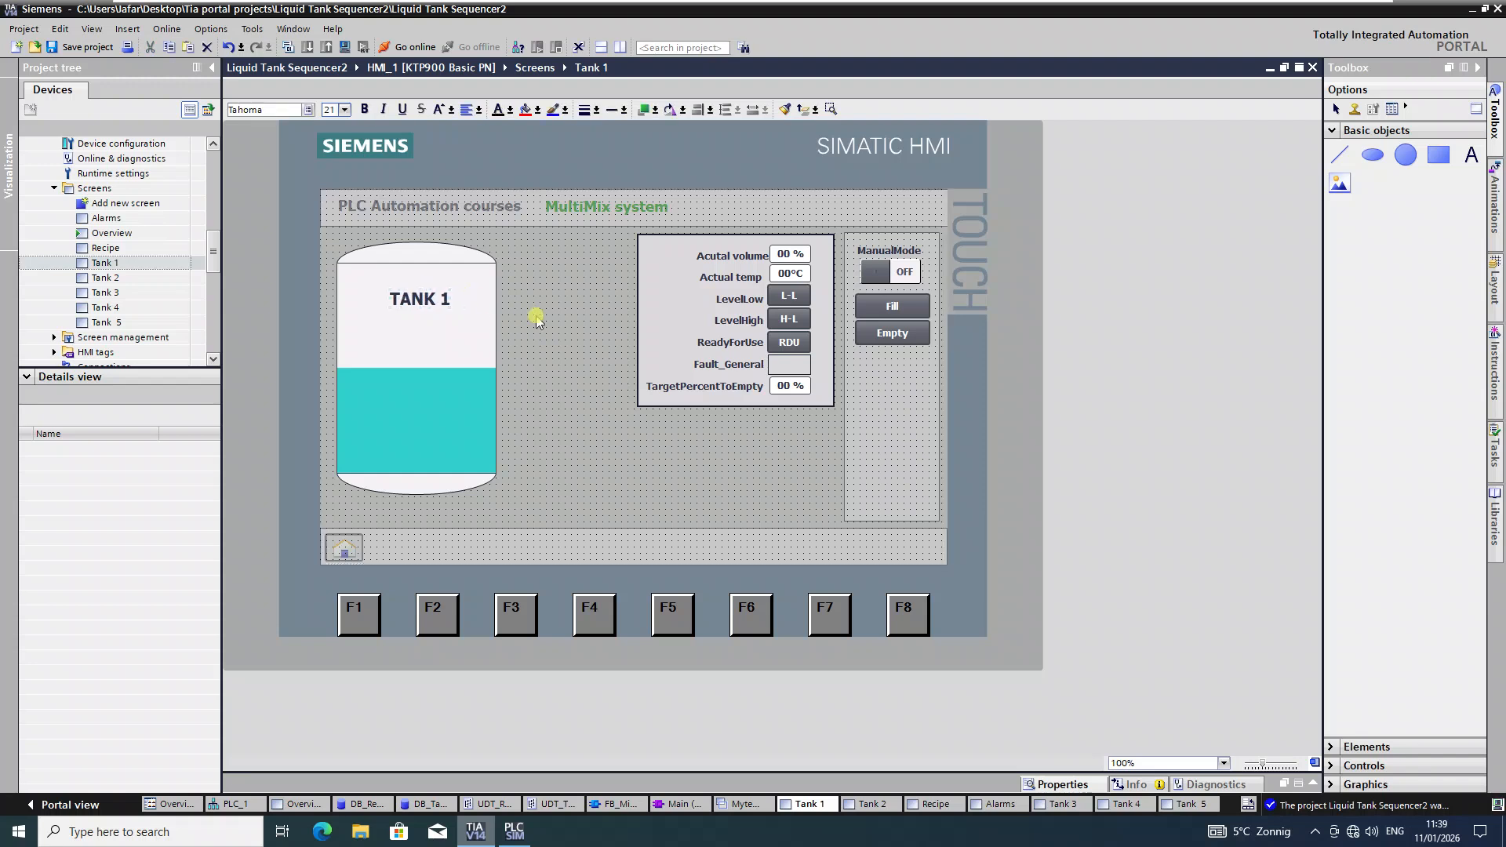
key("Left")
left_click(535, 316)
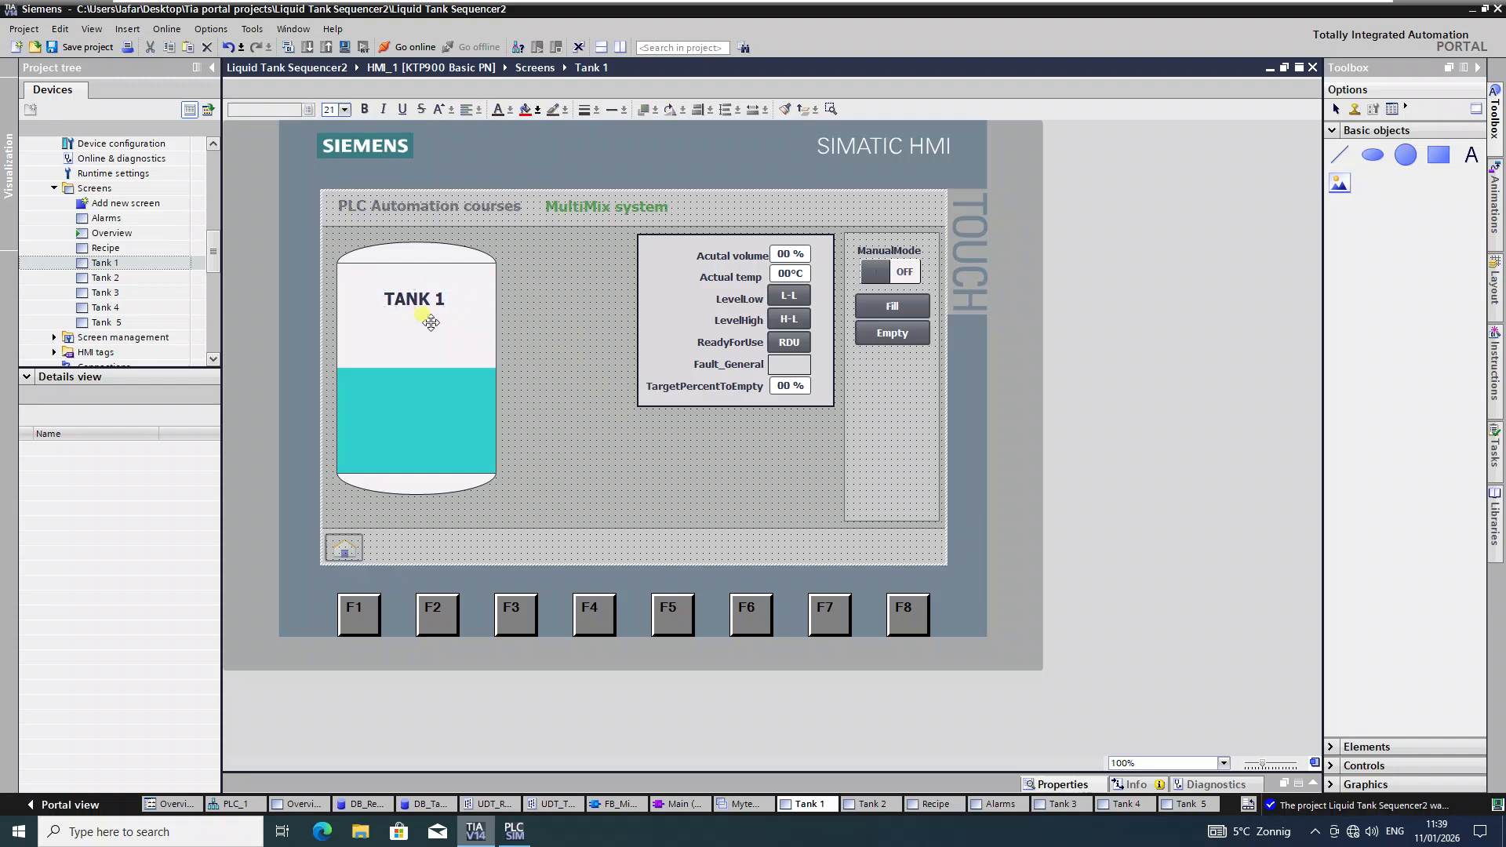
left_click(418, 301)
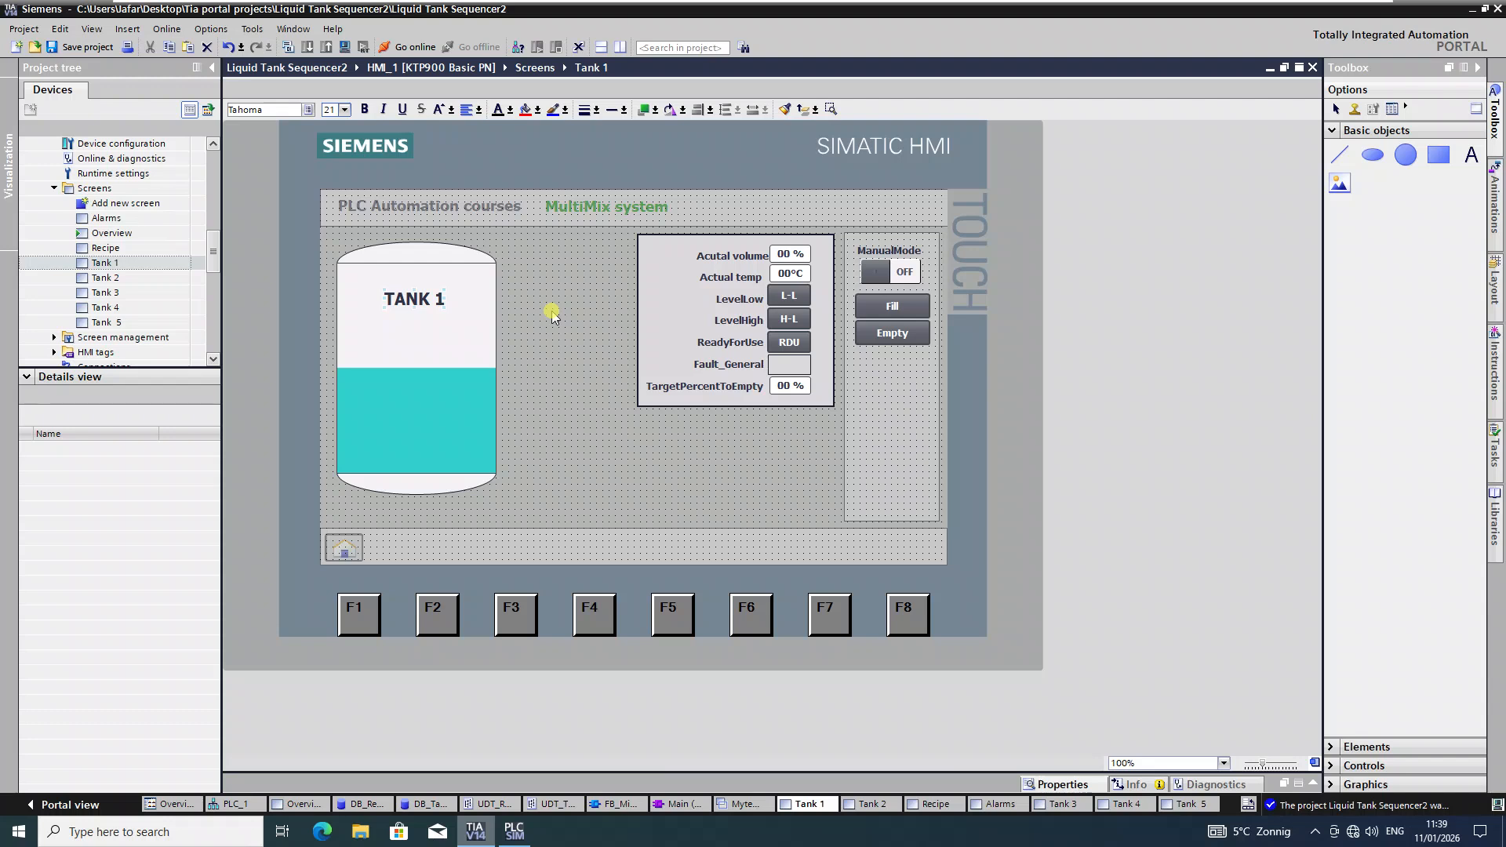
Step: Paste the tank label onto the Tank 2 screen and delete its '1'
double_click(102, 278)
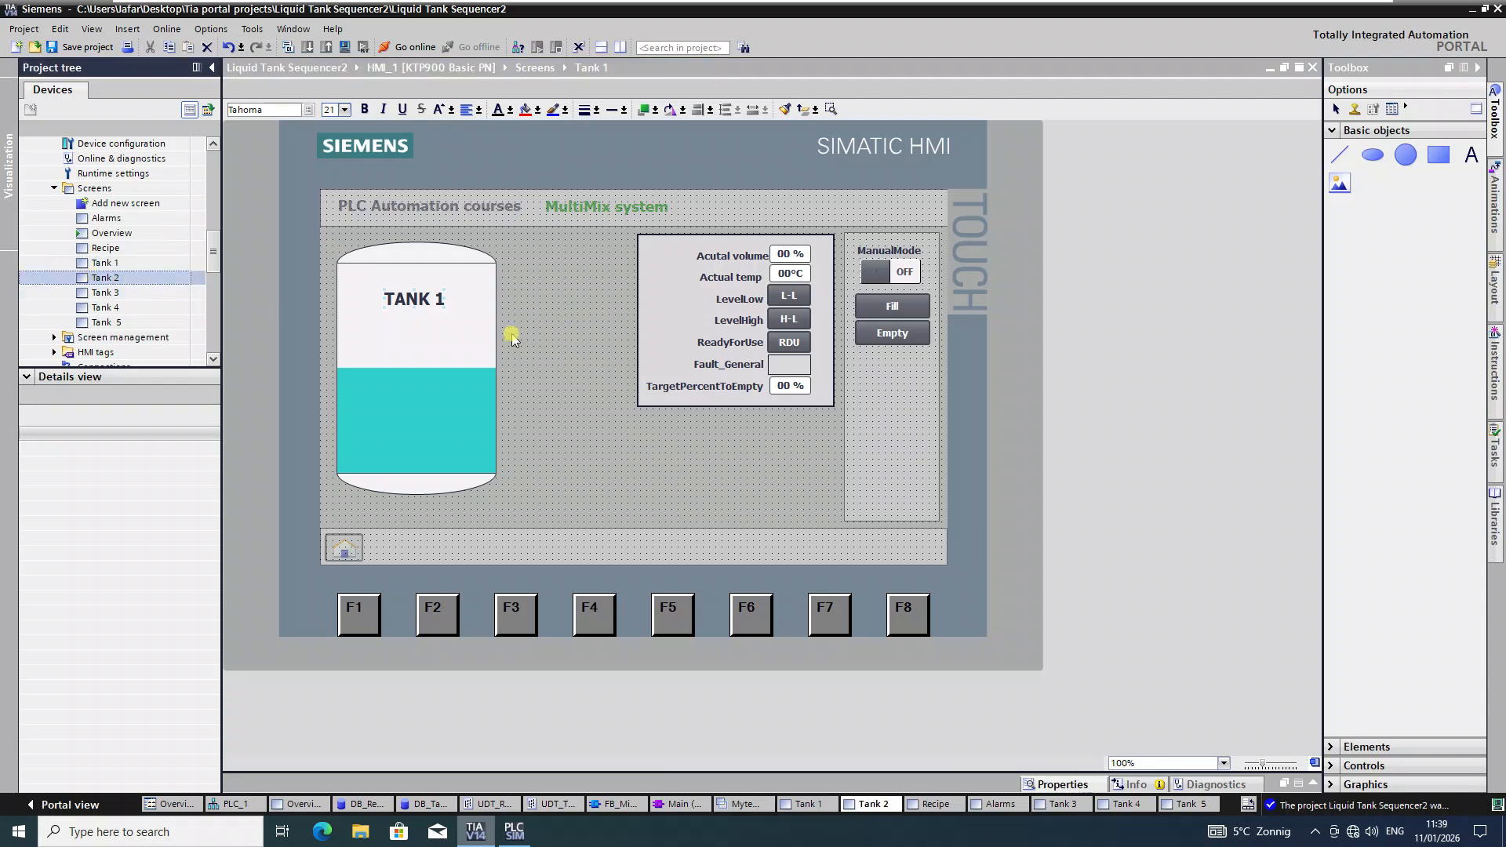
key("ctrl+v")
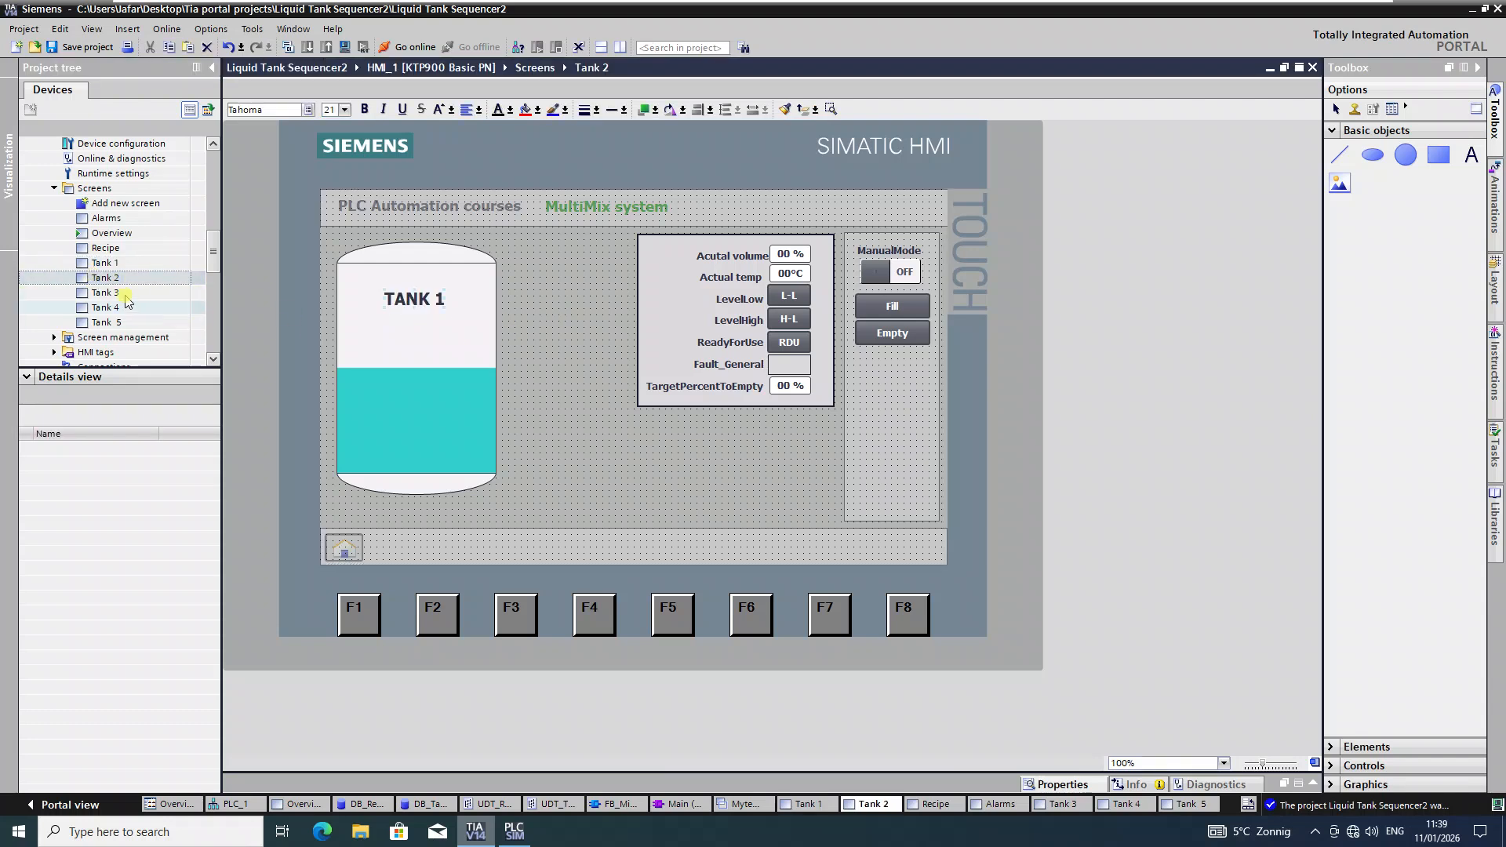
left_click(117, 293)
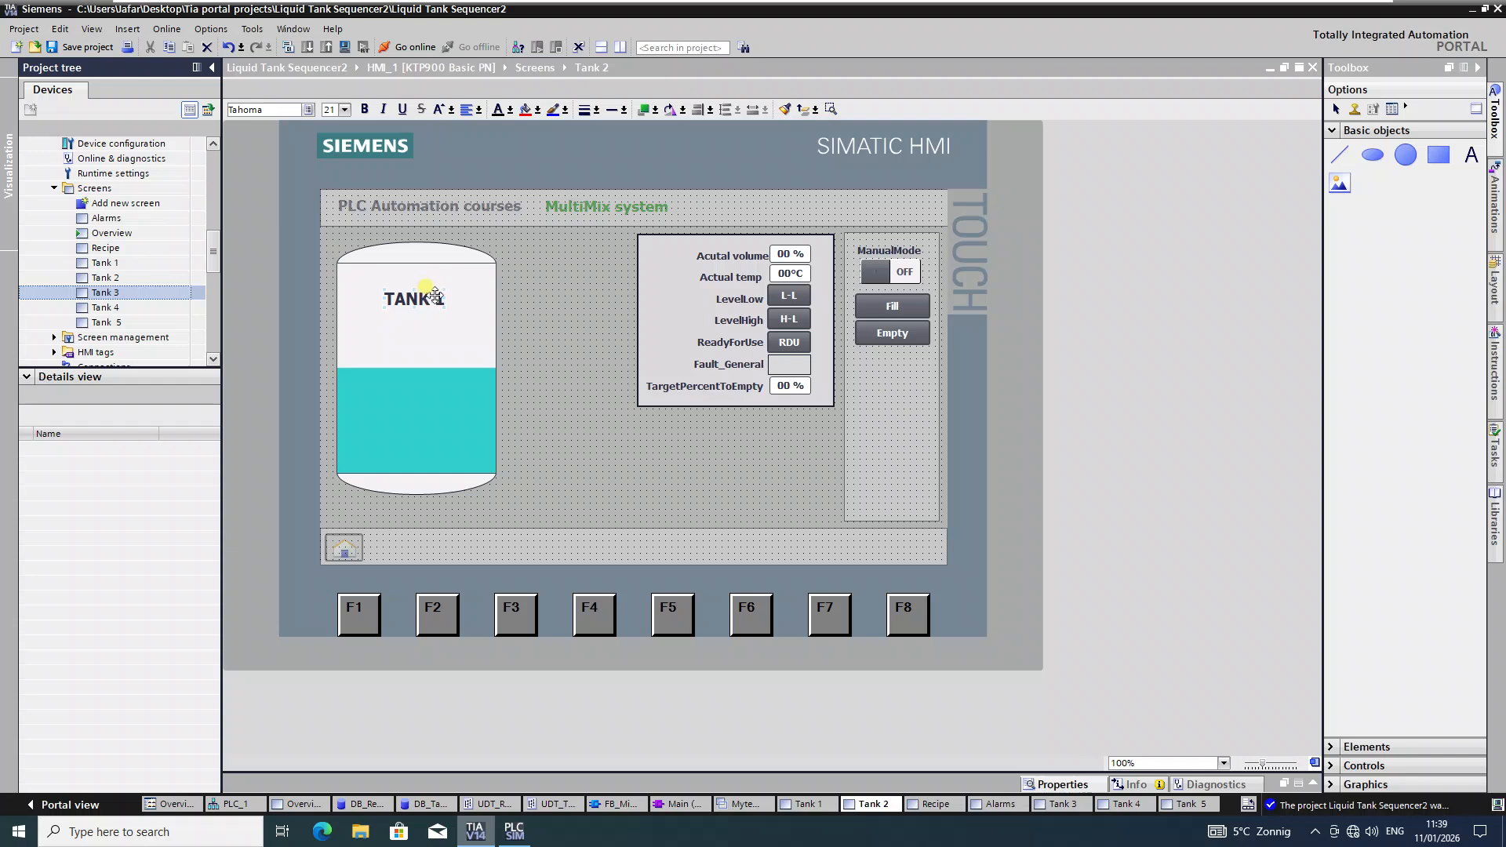
double_click(436, 297)
left_click(443, 301)
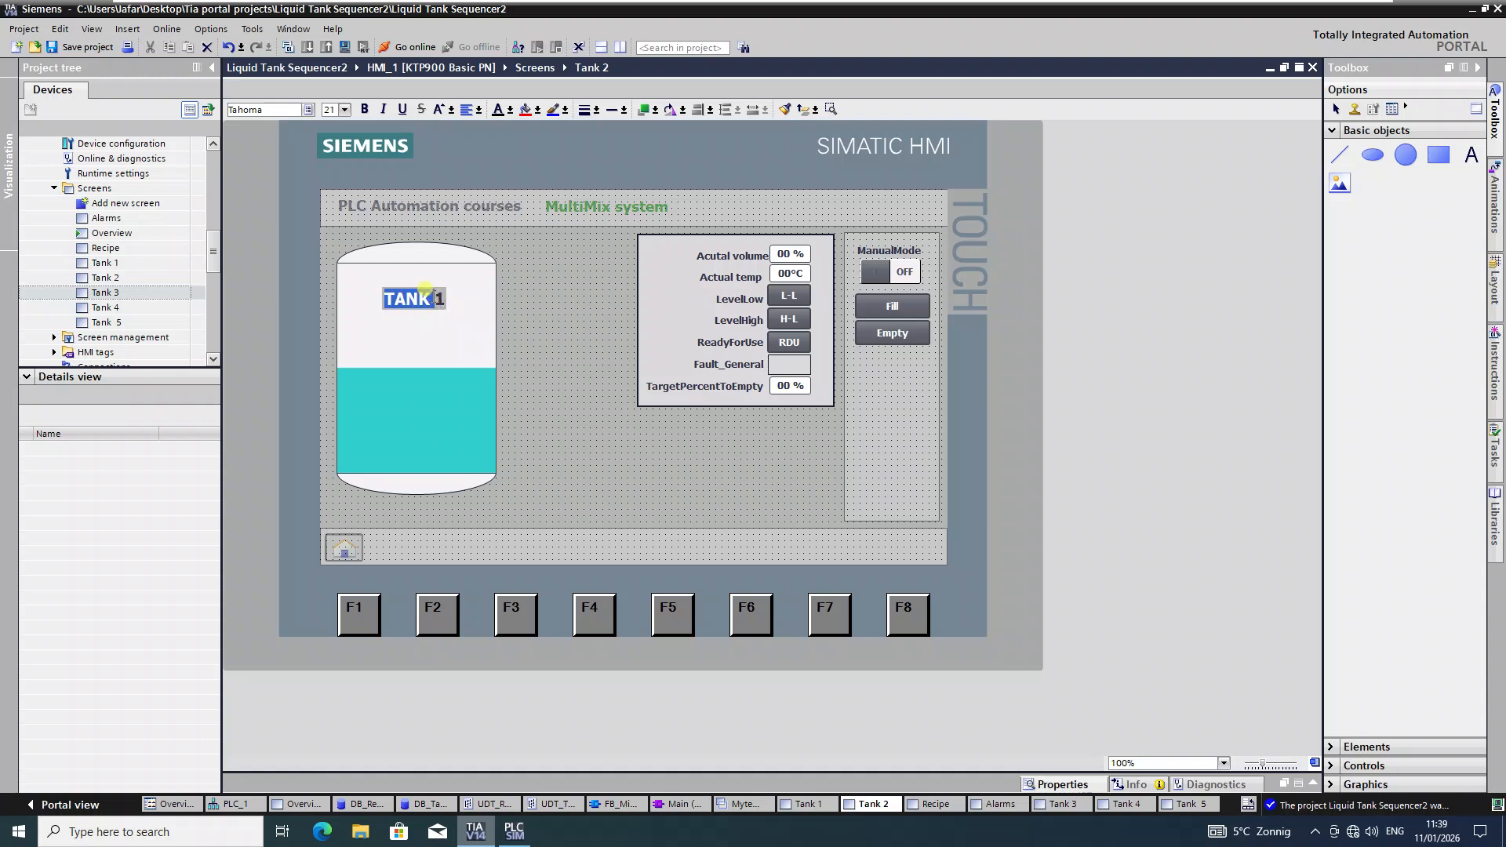
left_click(437, 302)
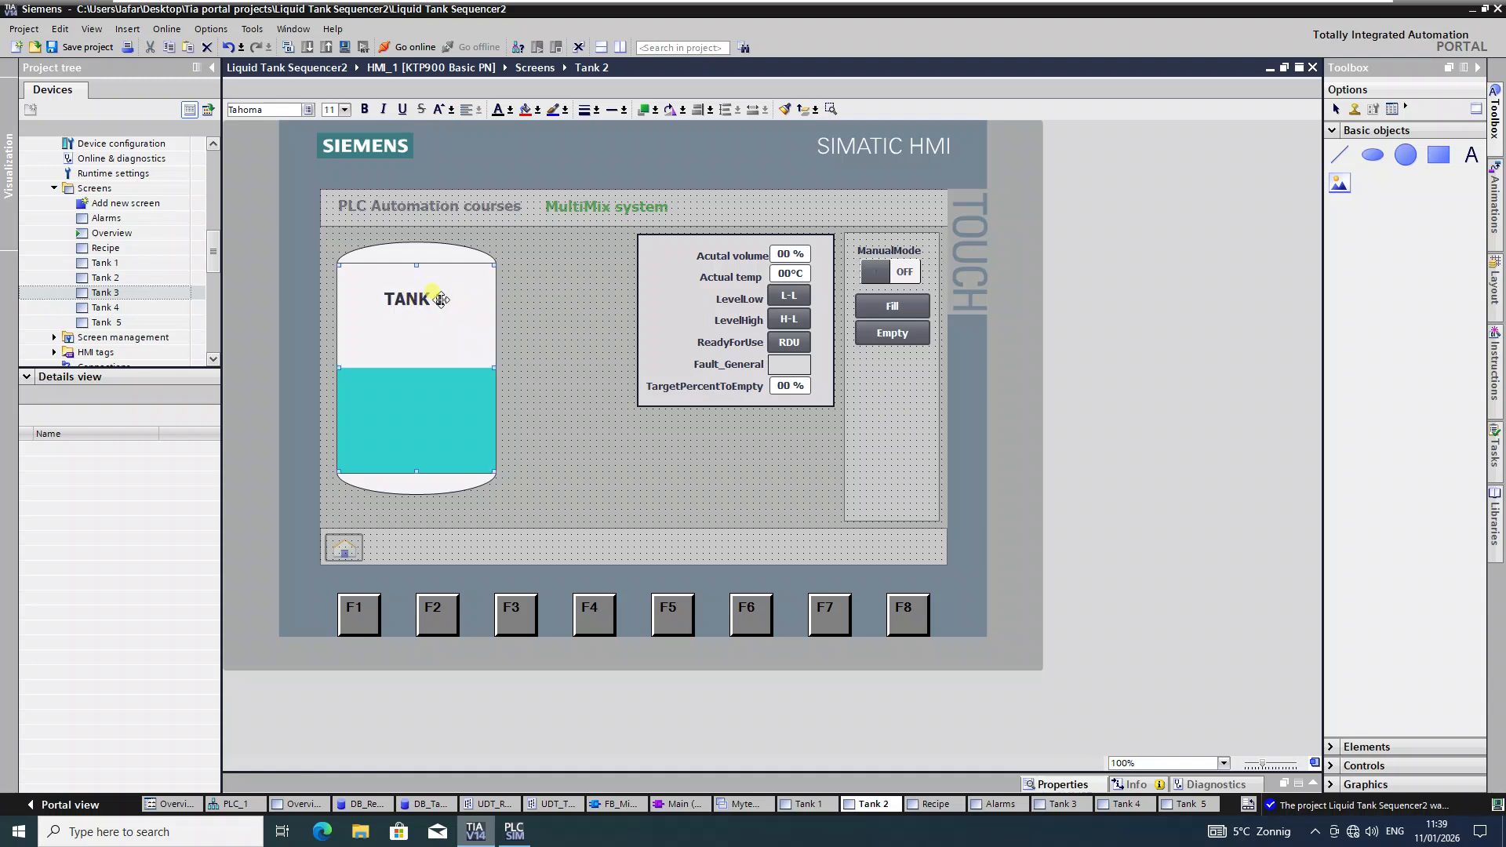
double_click(435, 298)
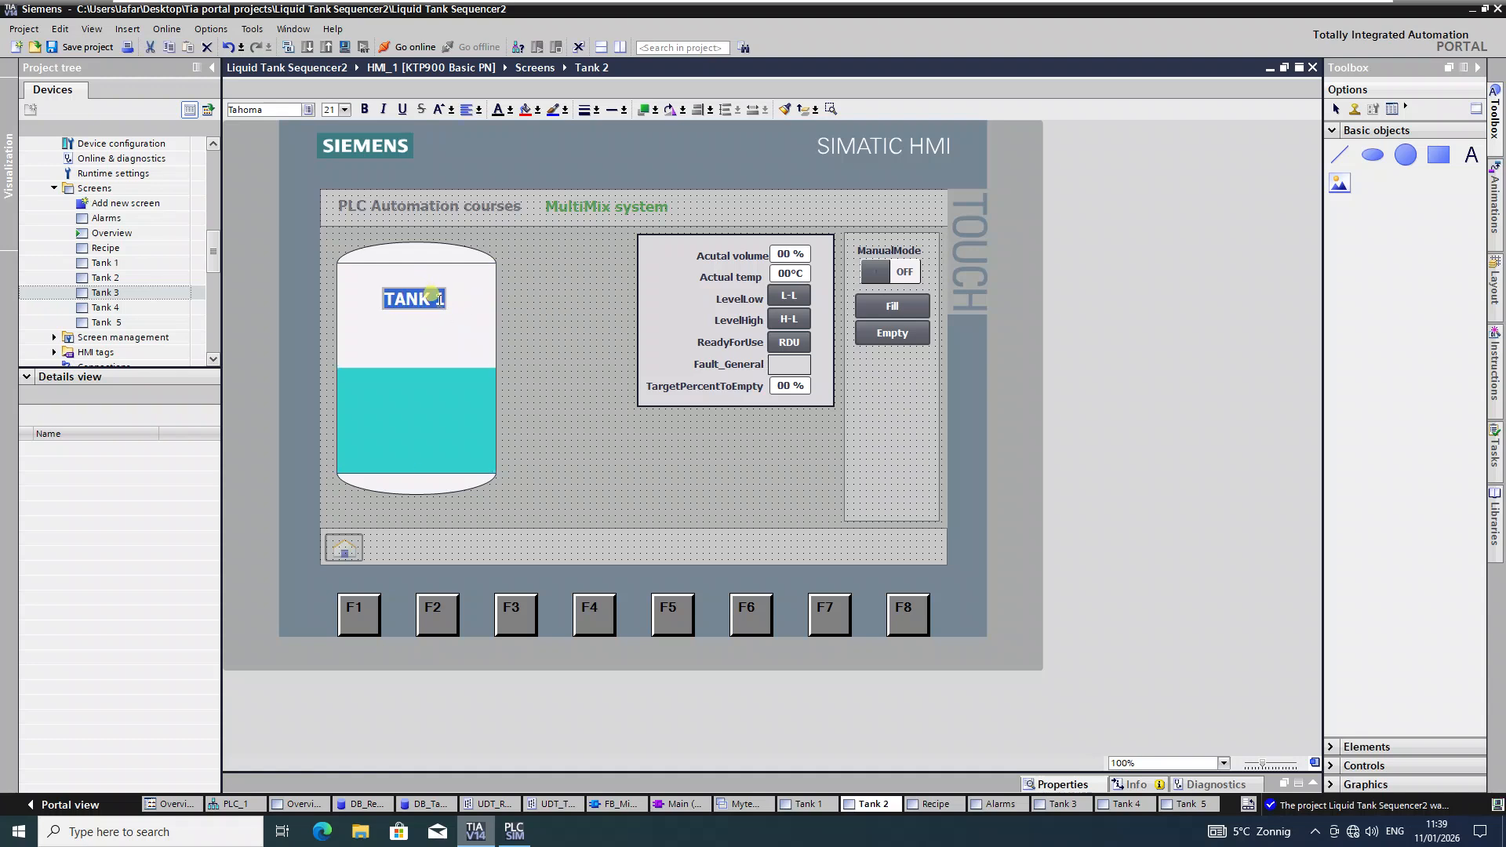
key("Escape")
key("BackSpace")
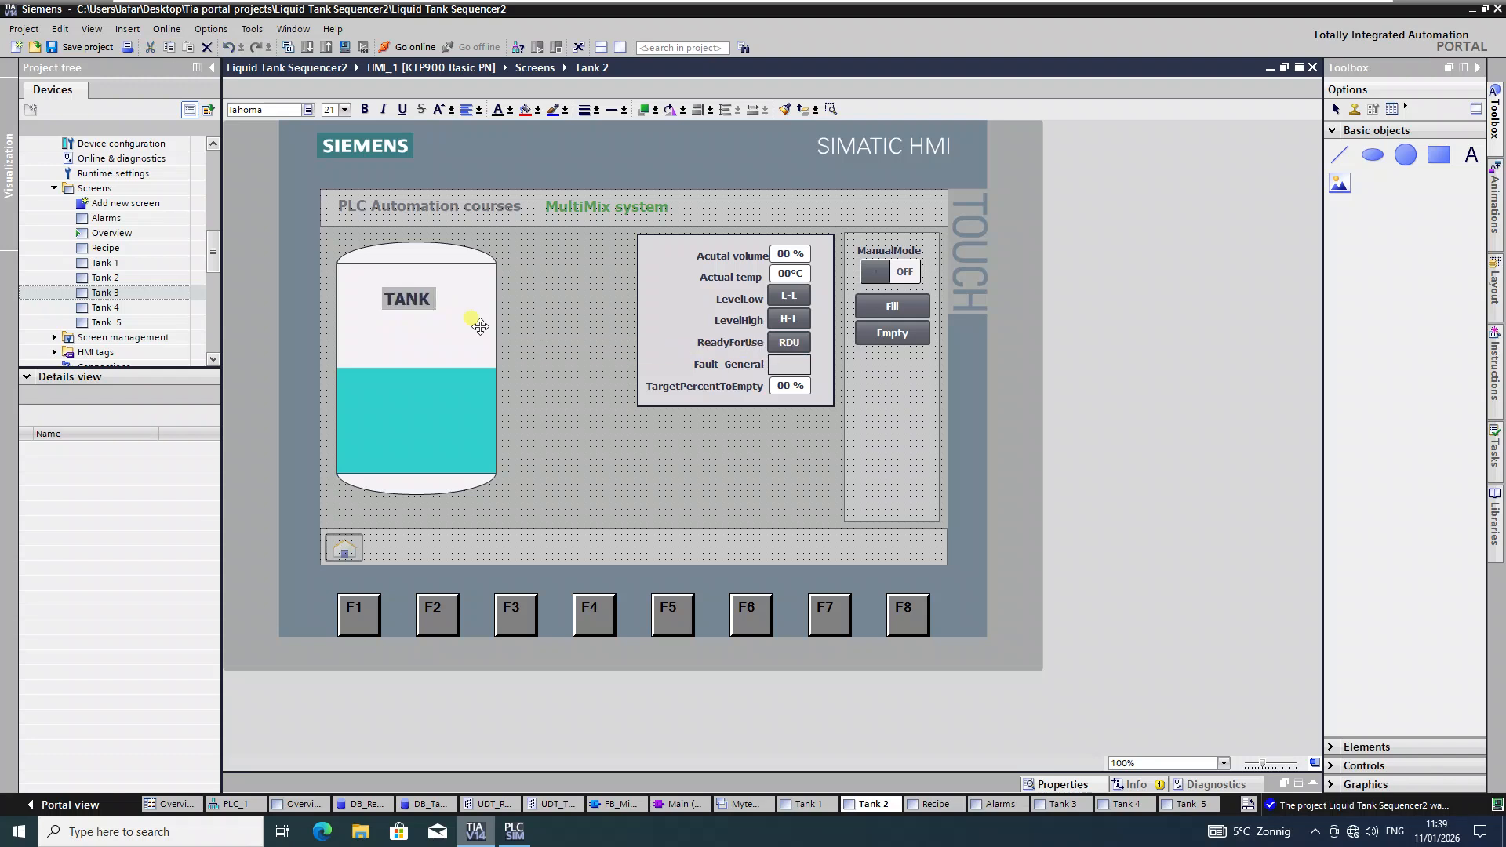
Step: Paste the tank label onto the Tank 3 screen and remove its old number
double_click(137, 295)
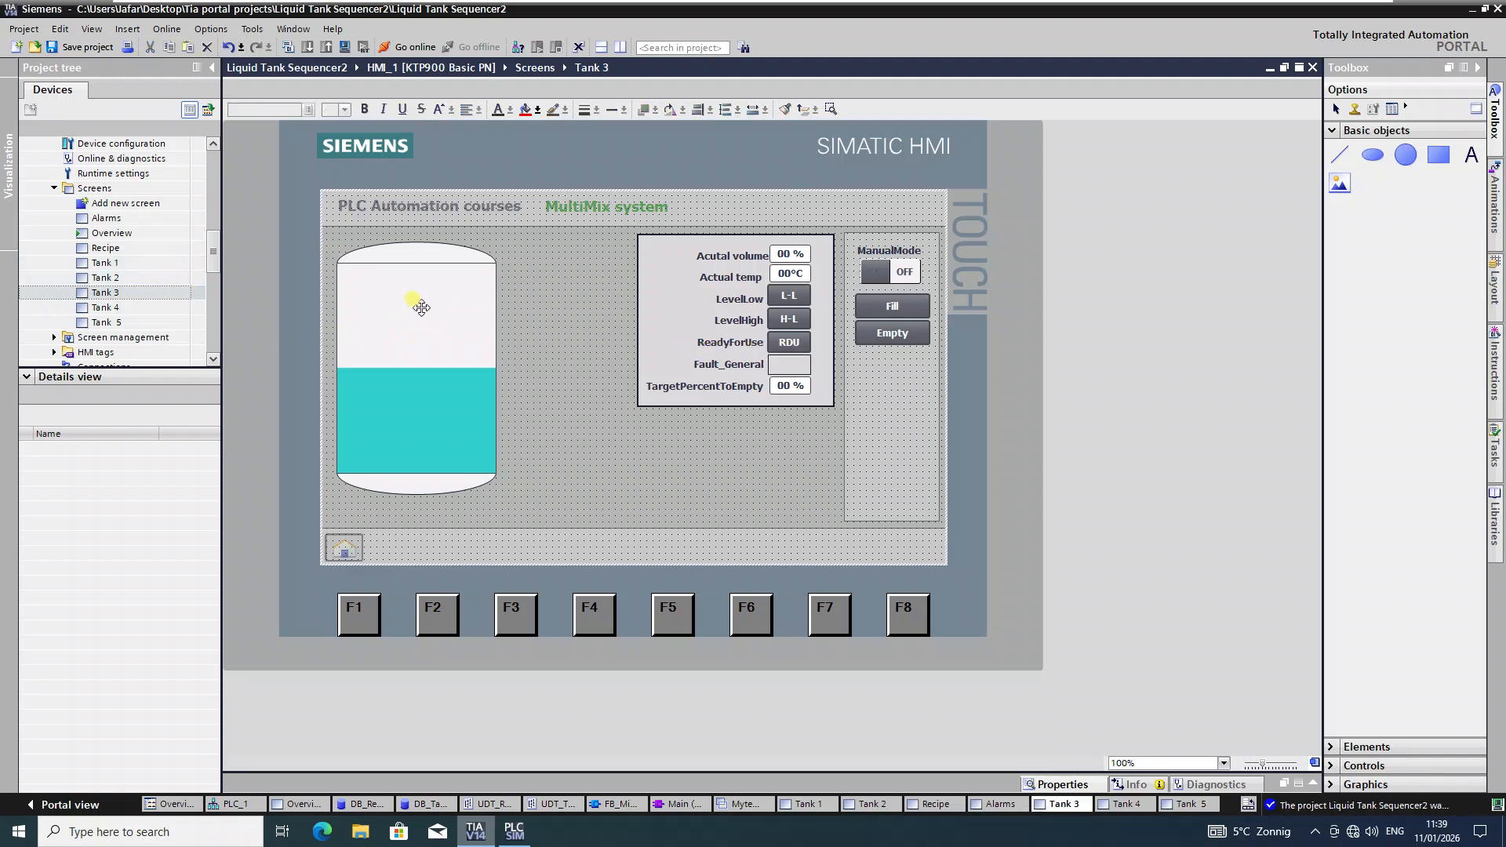
key("ctrl+v")
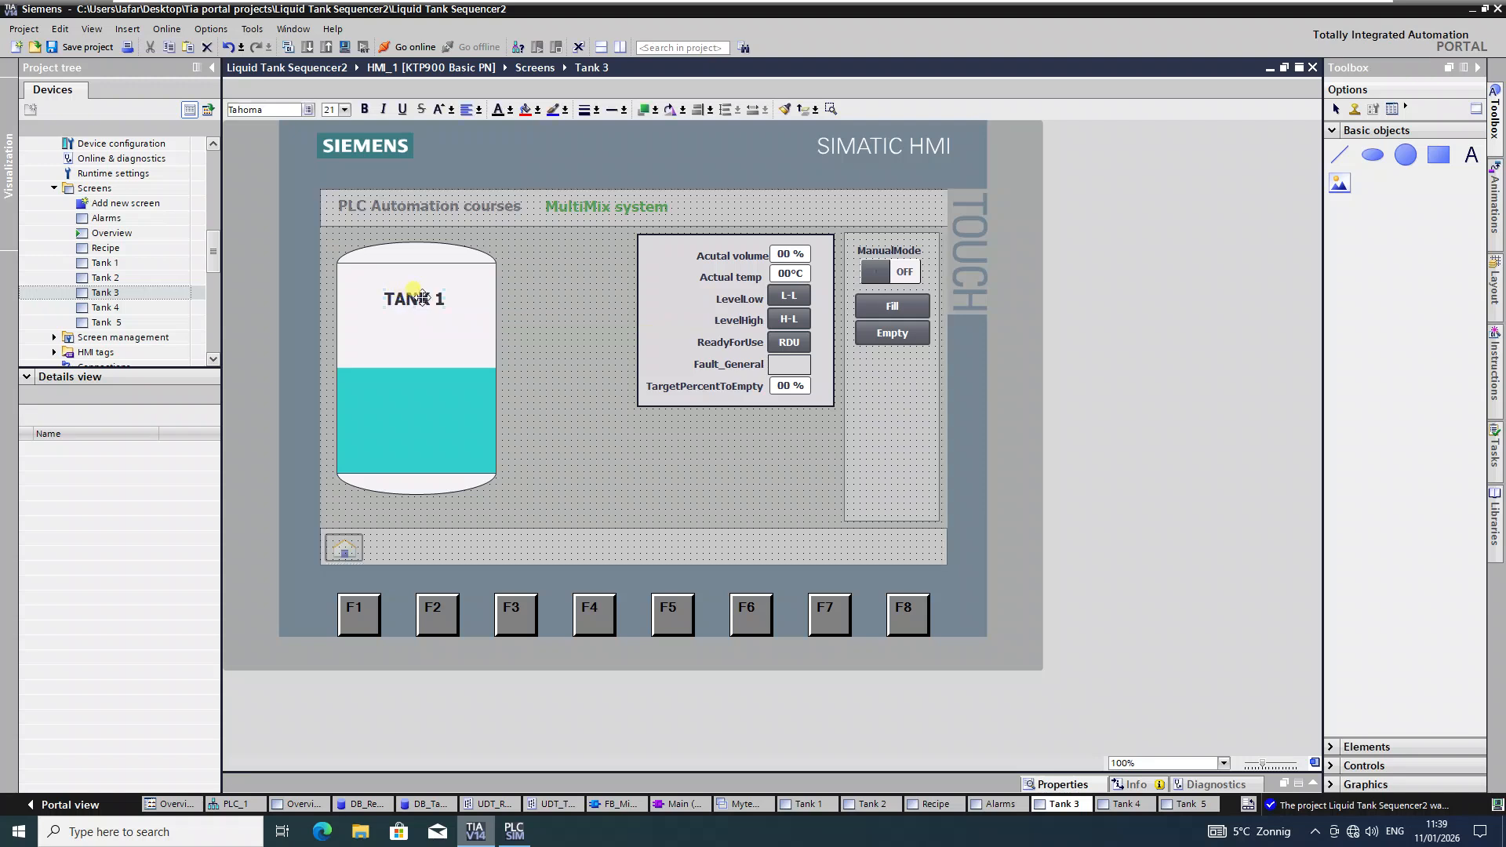
double_click(438, 295)
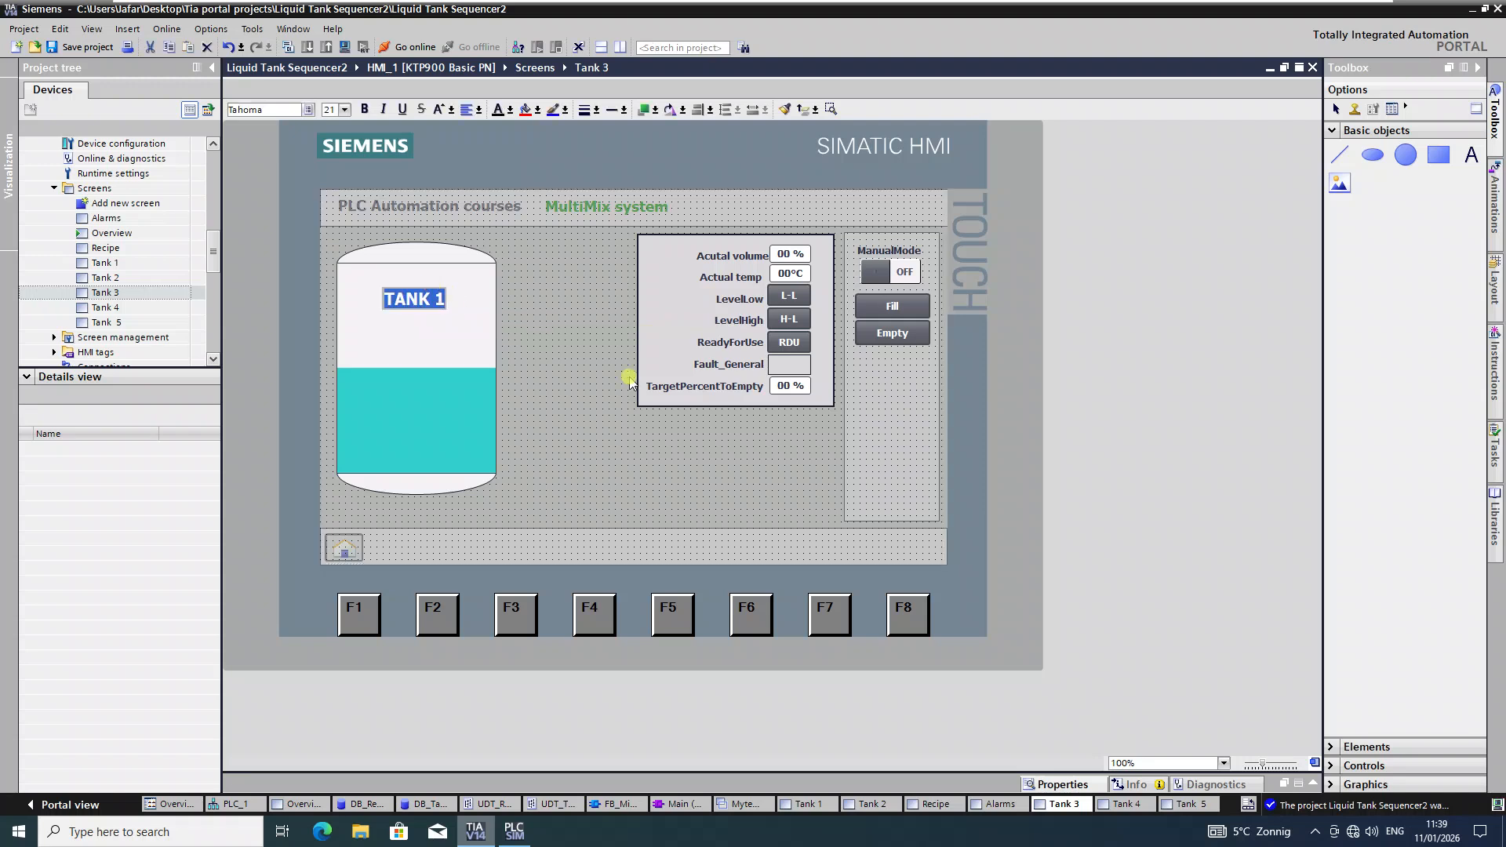
key("End")
key("BackSpace")
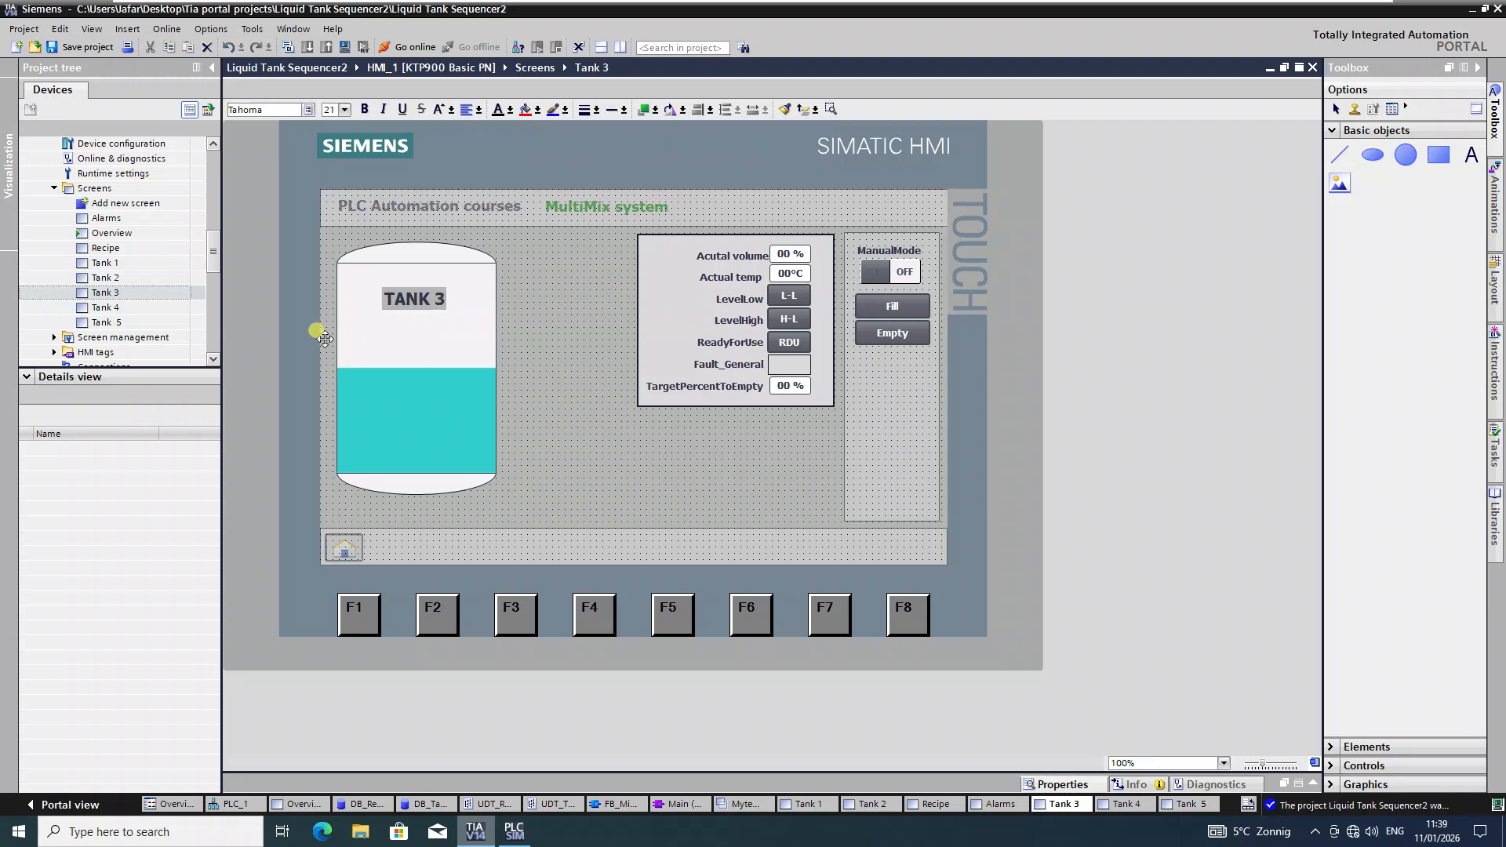
Step: Paste the tank label onto the Tank 4 screen and change it to 'TANK 4'
double_click(105, 307)
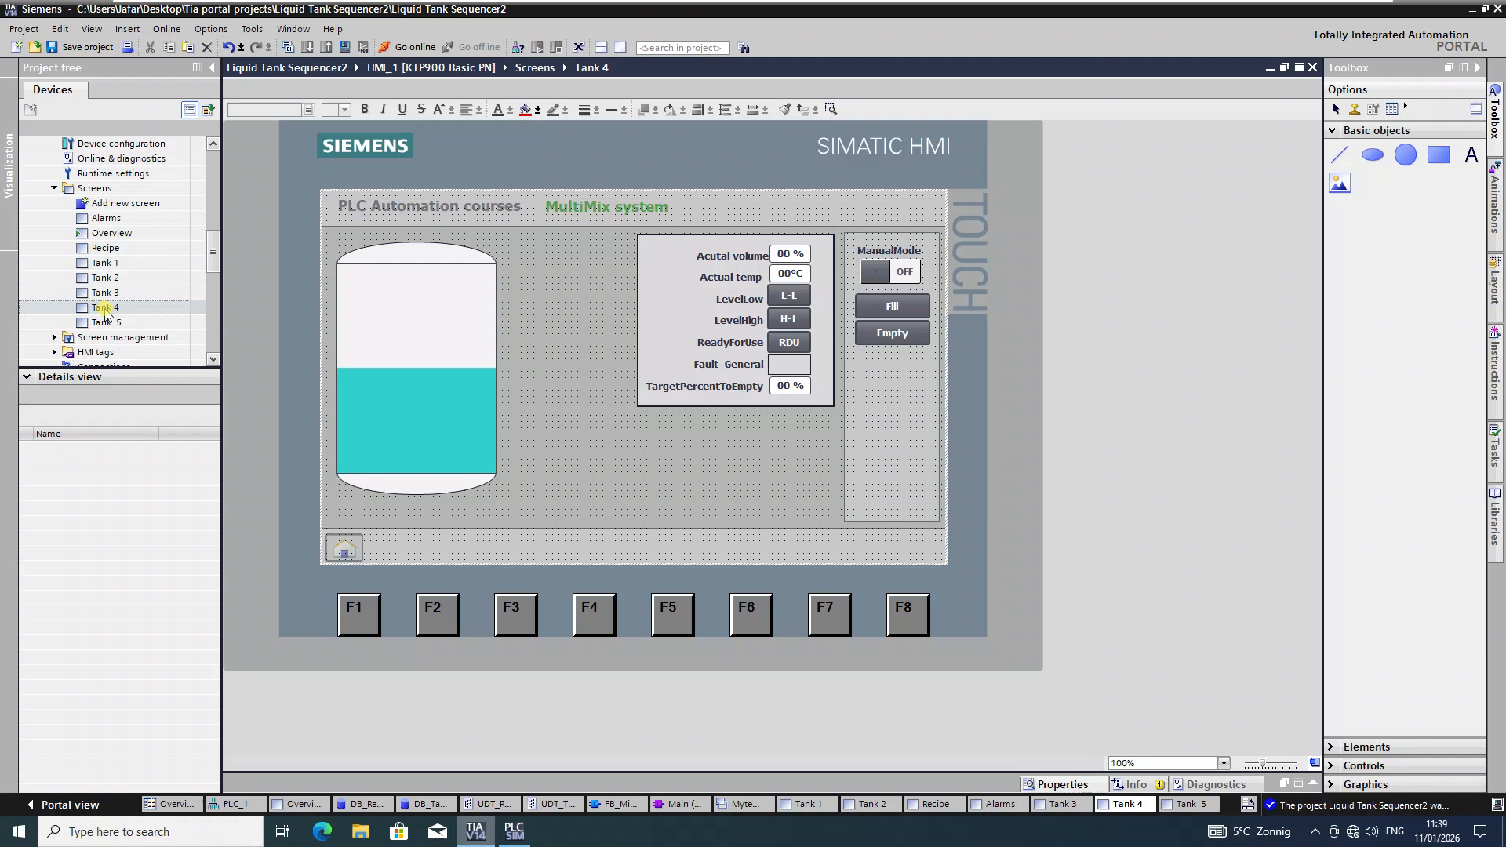
key("ctrl+v")
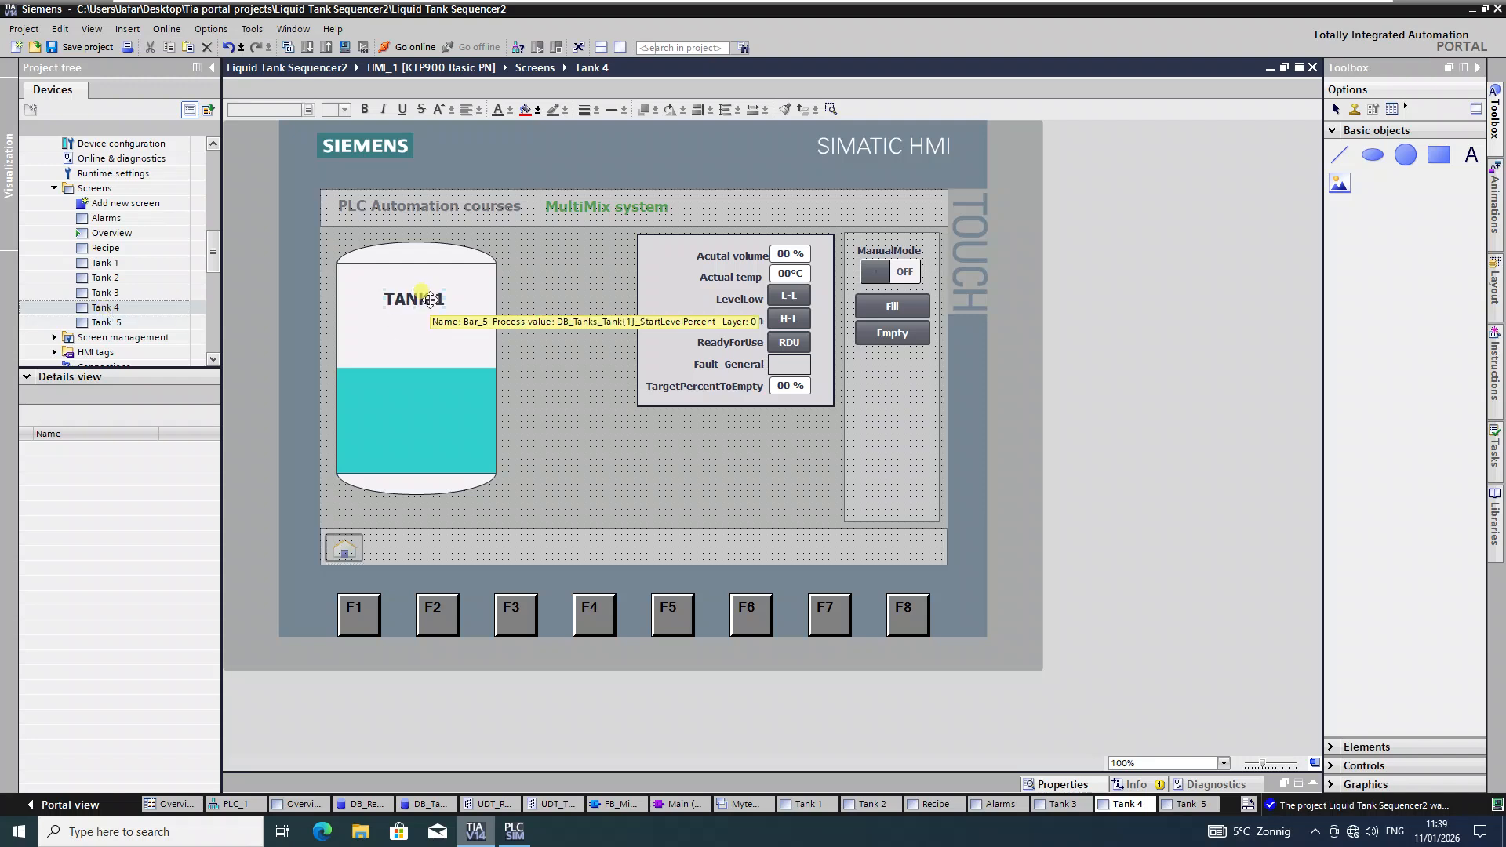
double_click(469, 301)
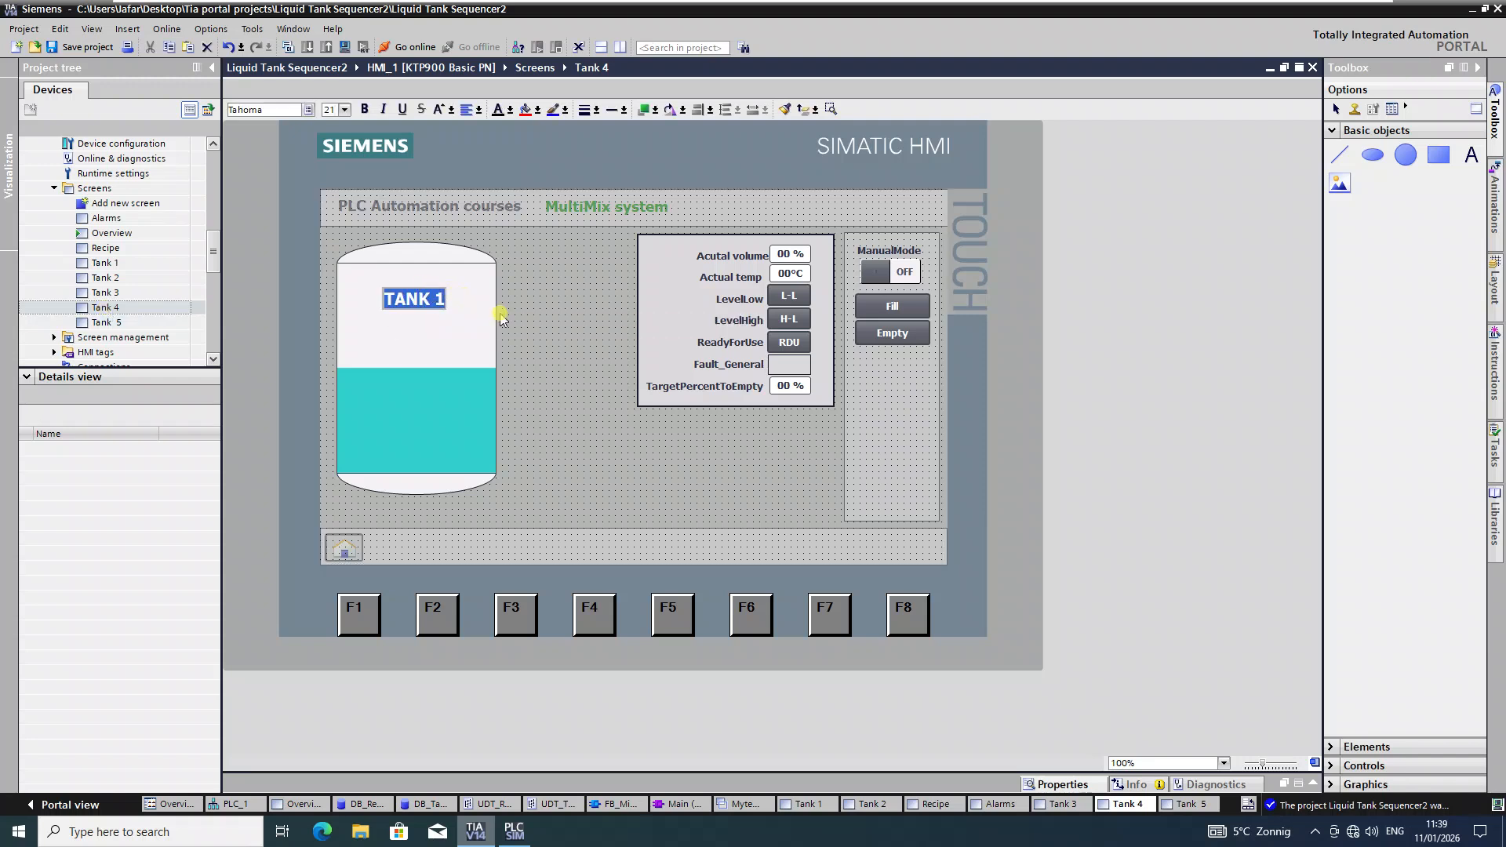
key("End")
key("BackSpace")
type("4")
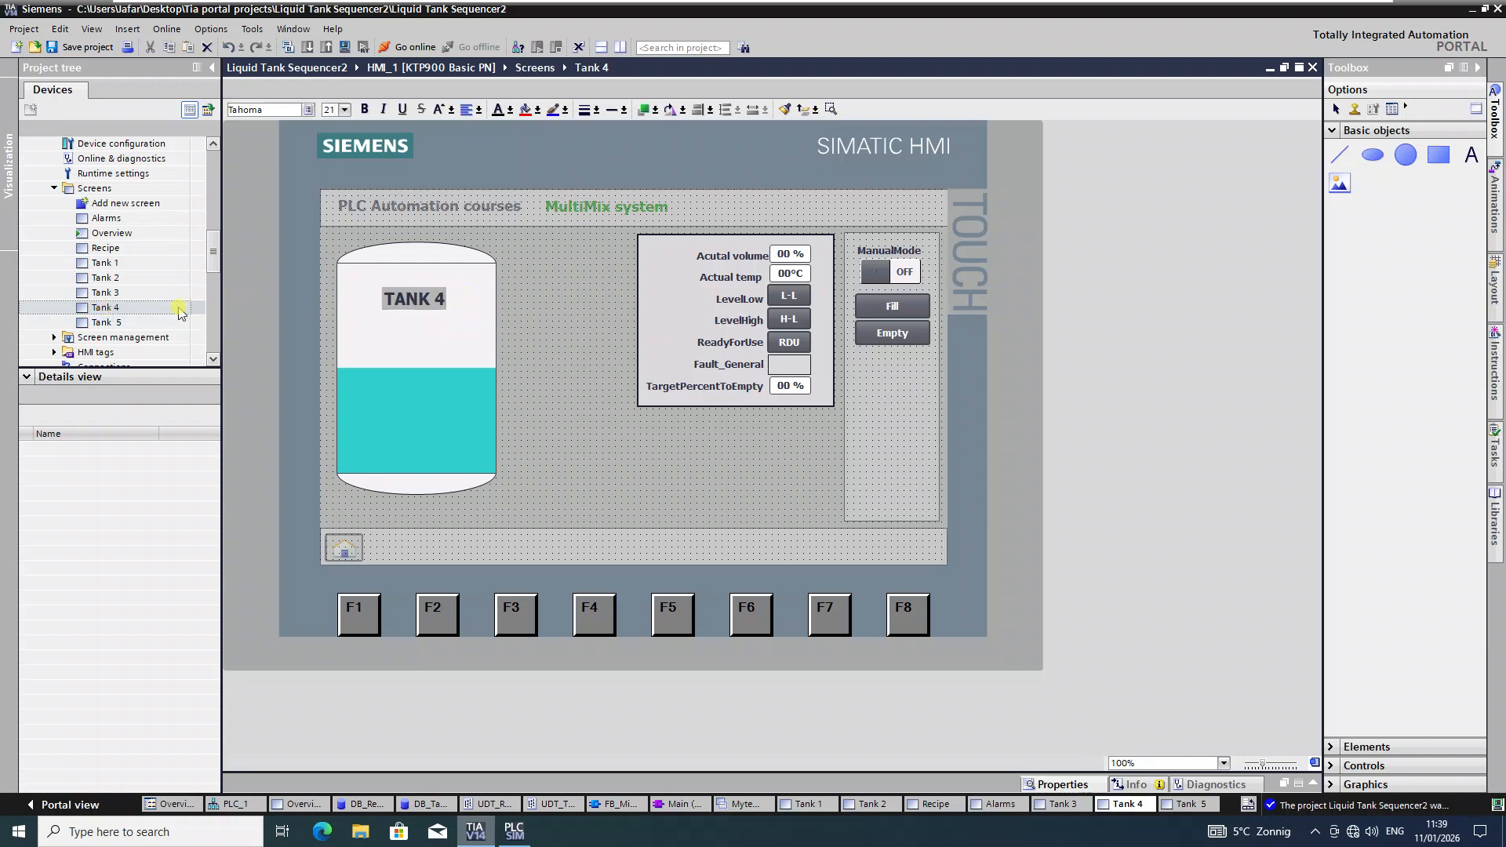
Step: Paste the label onto Tank 5, change it to 'TANK 5', and save the project
double_click(128, 325)
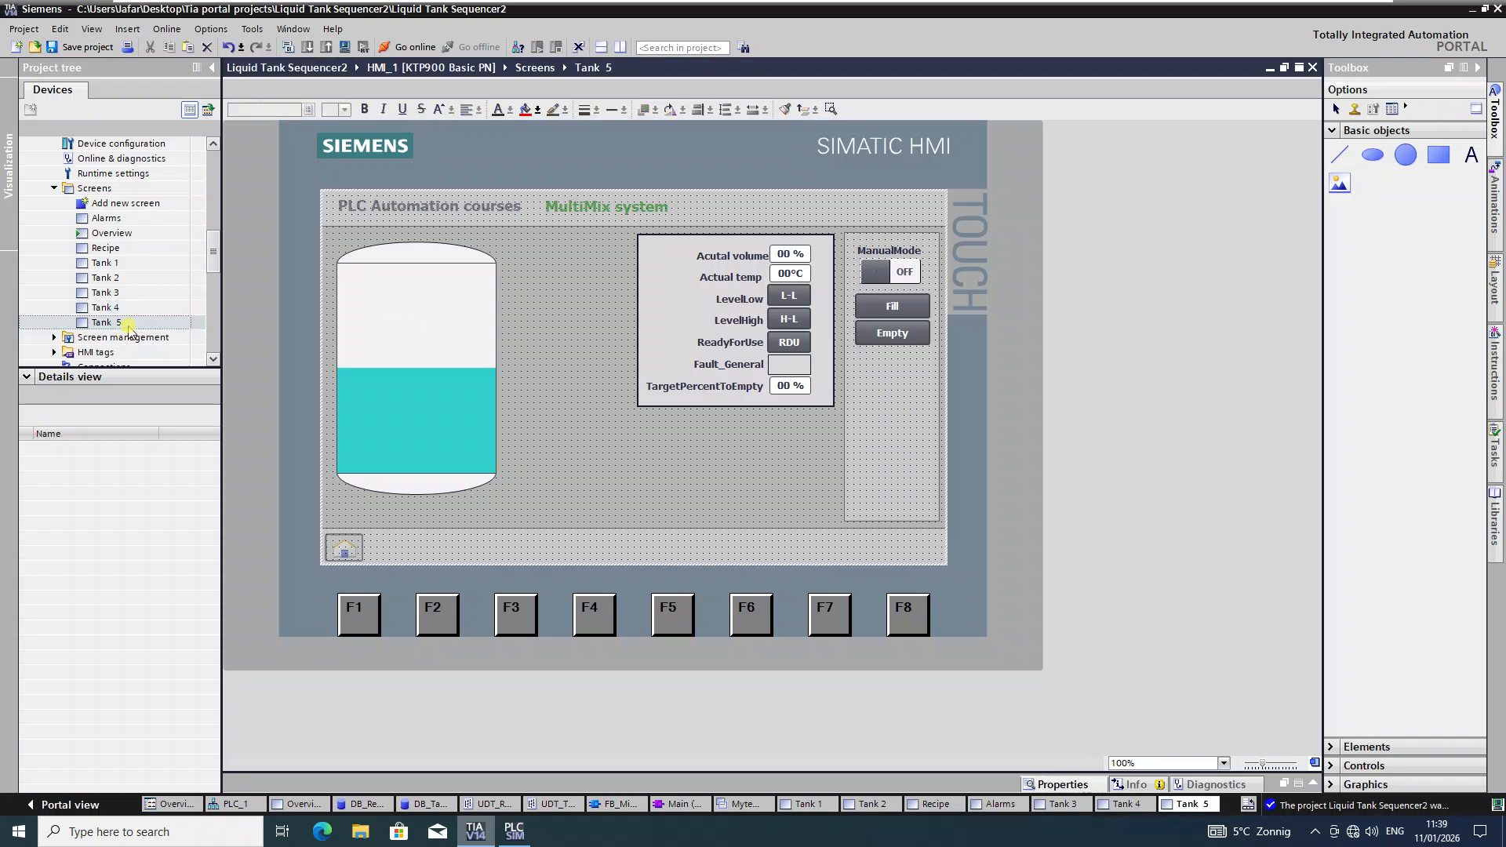
key("ctrl+v")
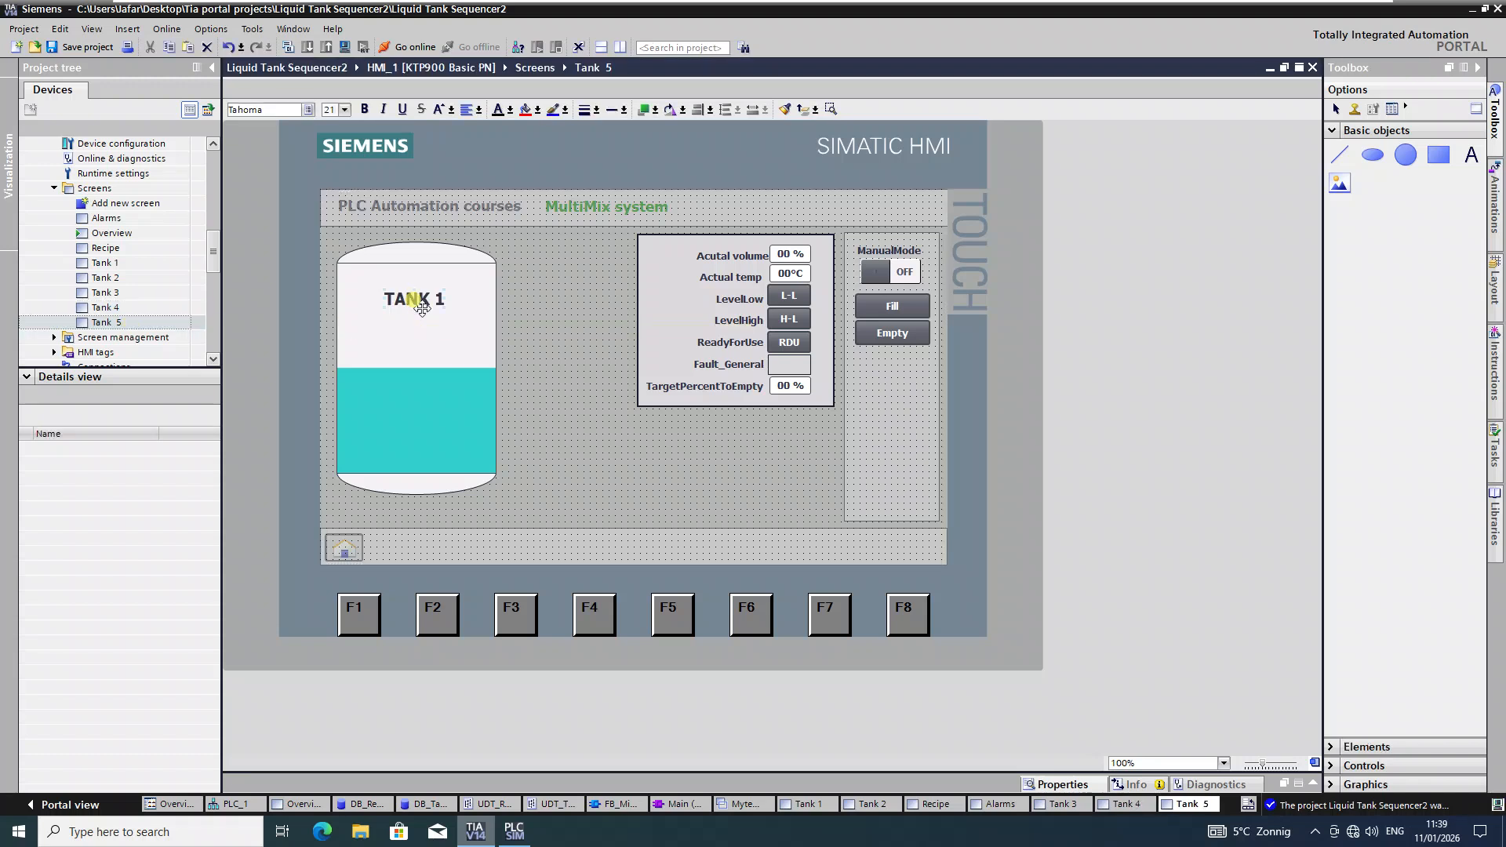
double_click(441, 299)
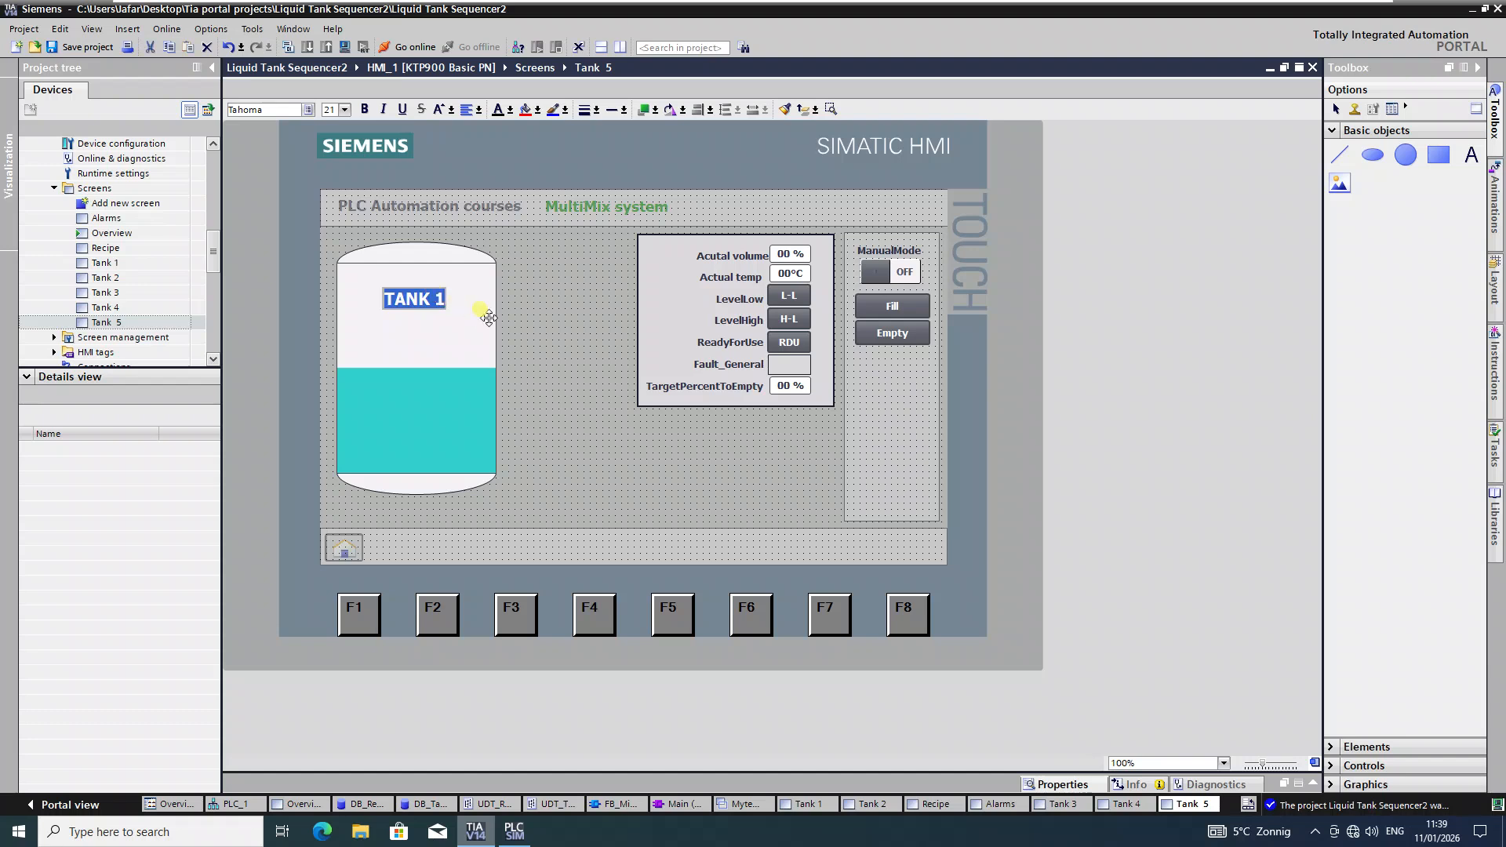
key("End")
key("BackSpace")
key("BackSpace")
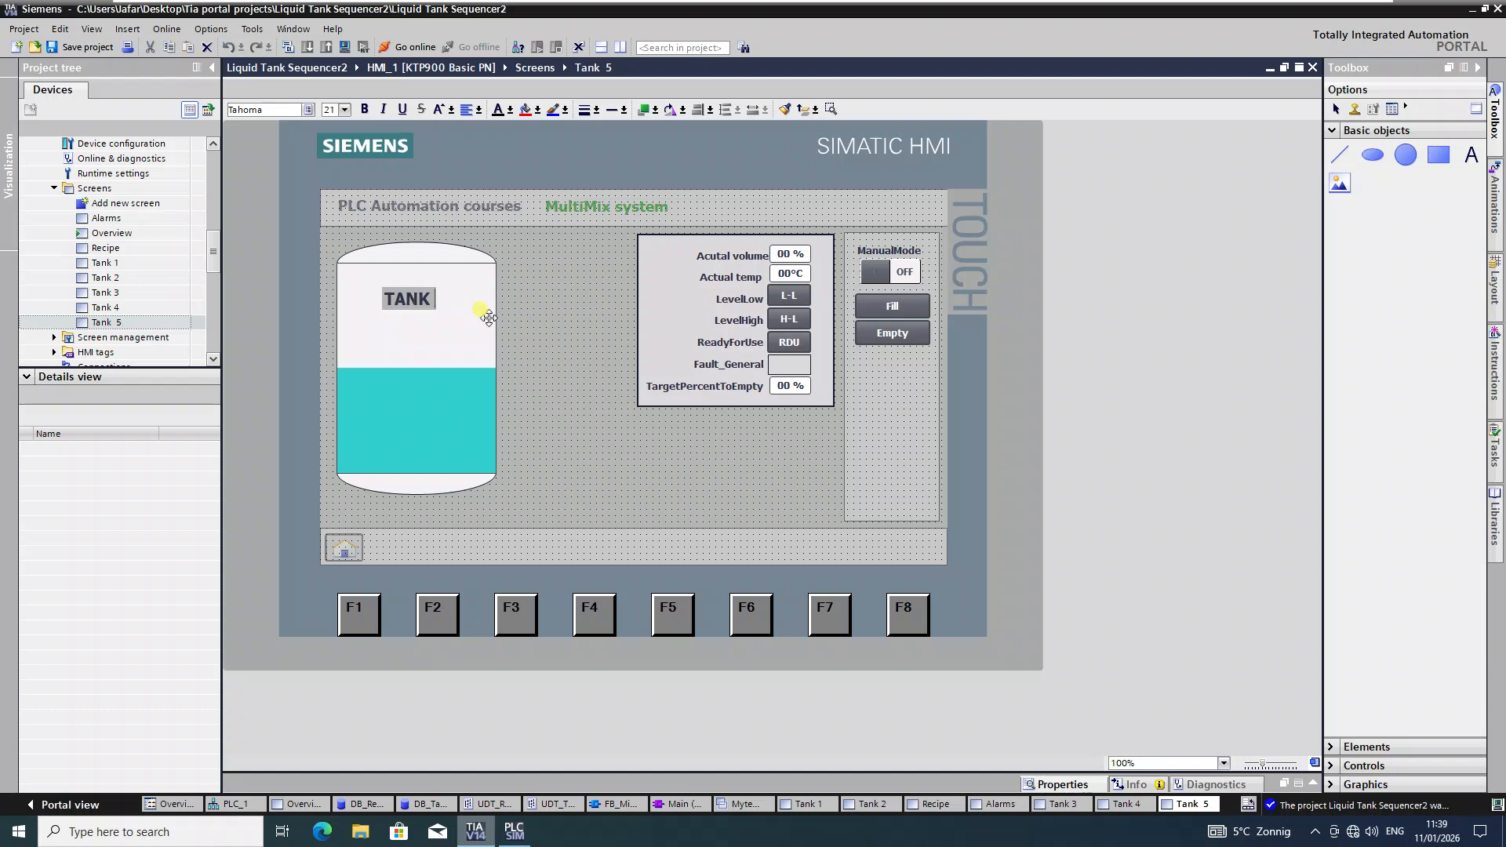
type("5")
left_click(496, 311)
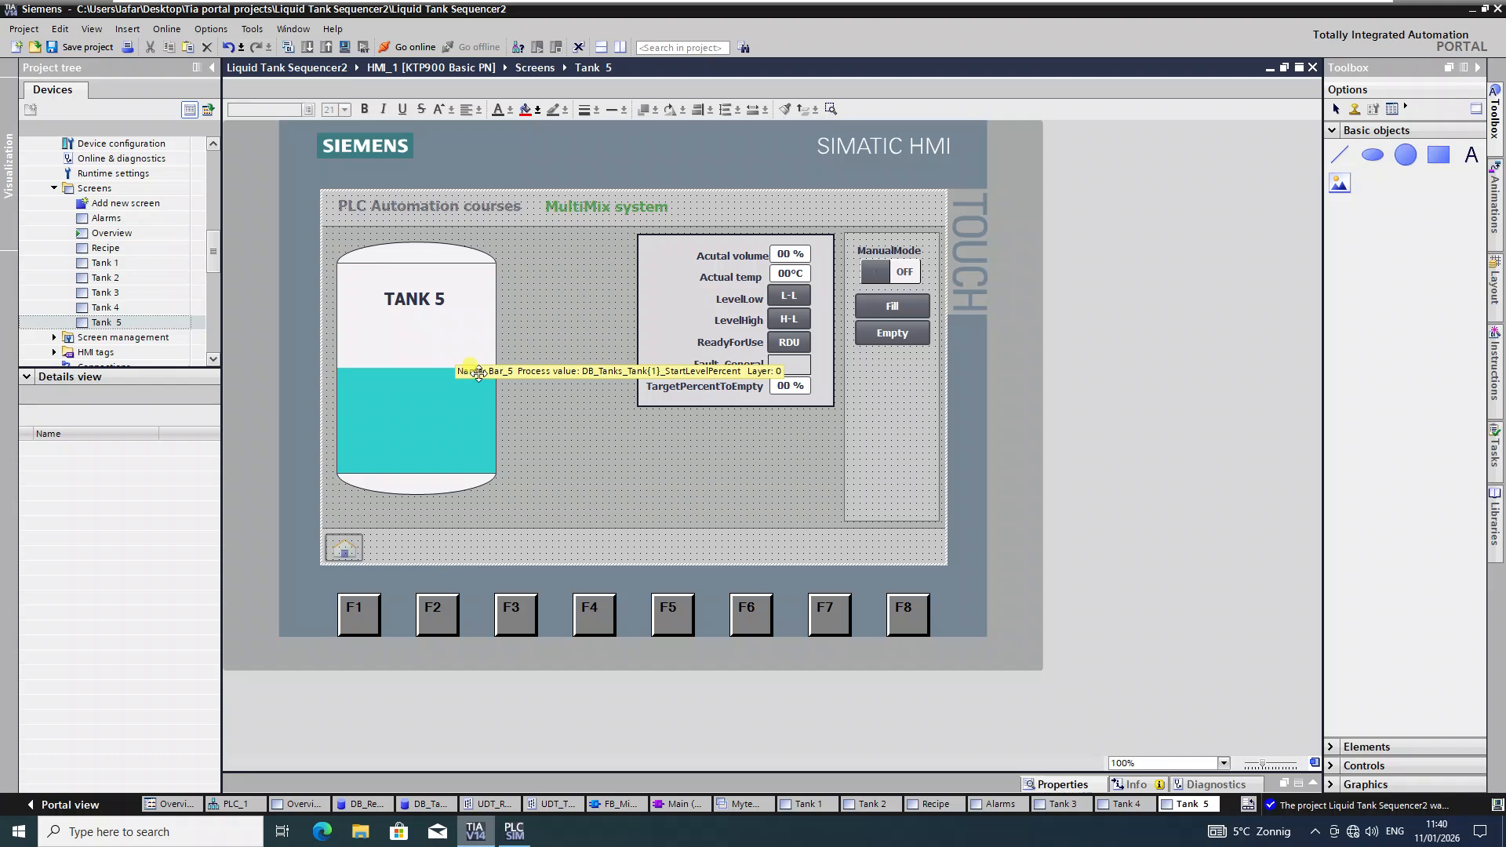
left_click(76, 50)
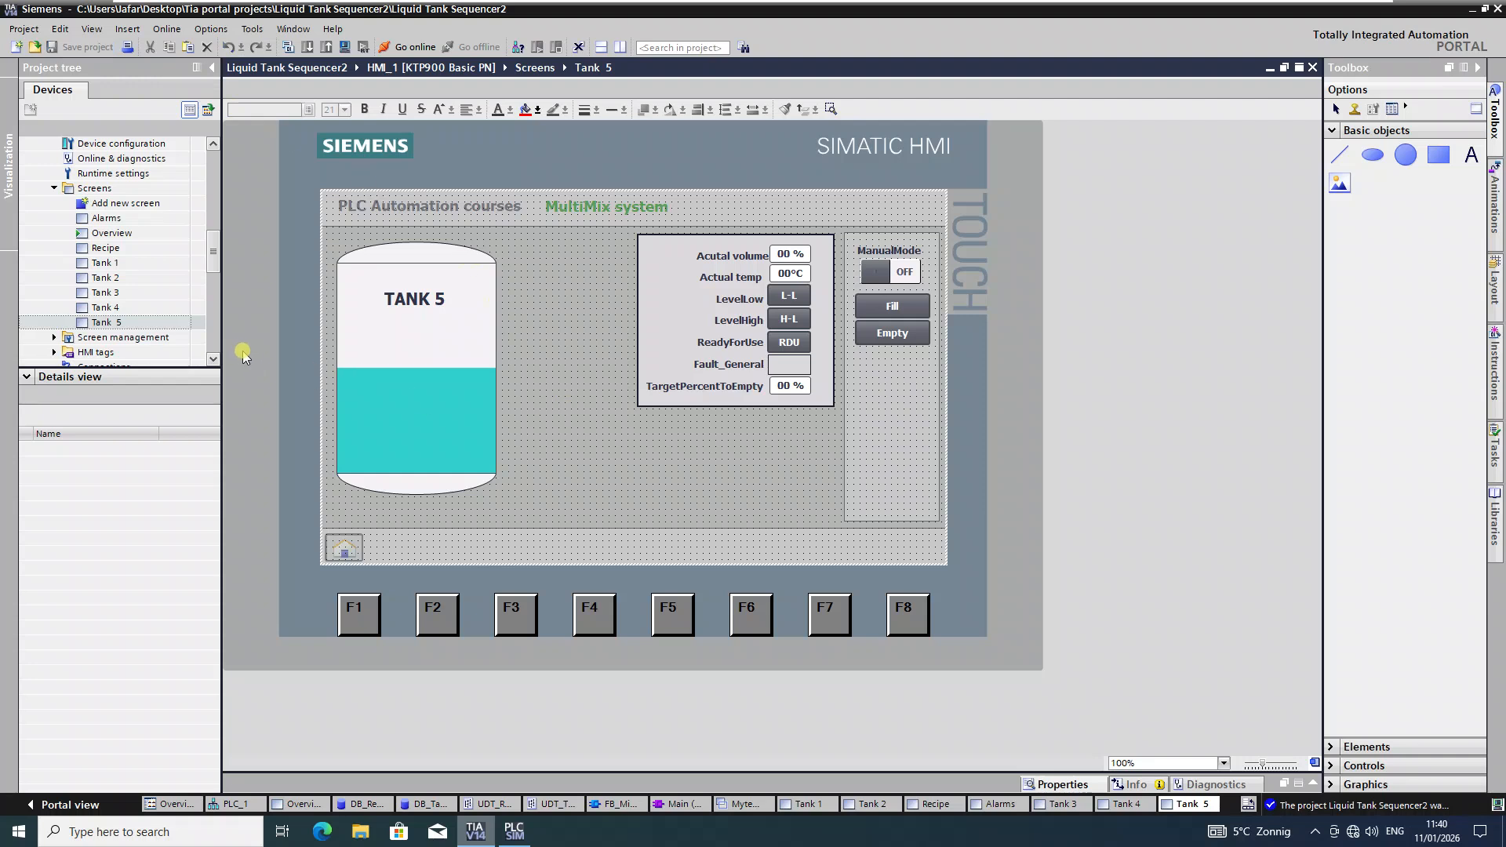
Step: On the Overview screen, open the Details T1 button's Change event function list
left_click(135, 235)
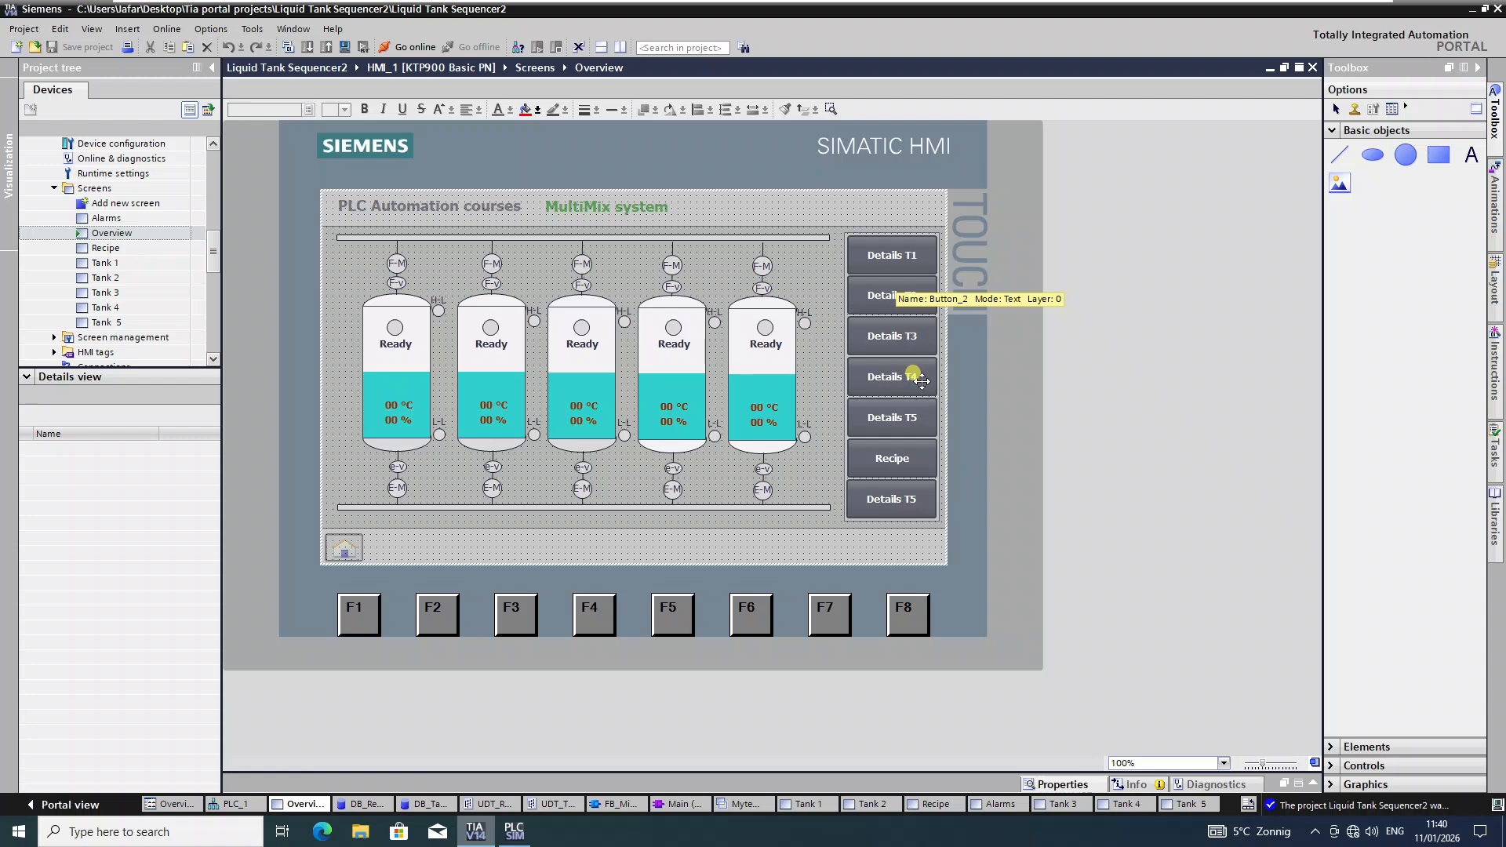
left_click(898, 255)
left_click(1061, 784)
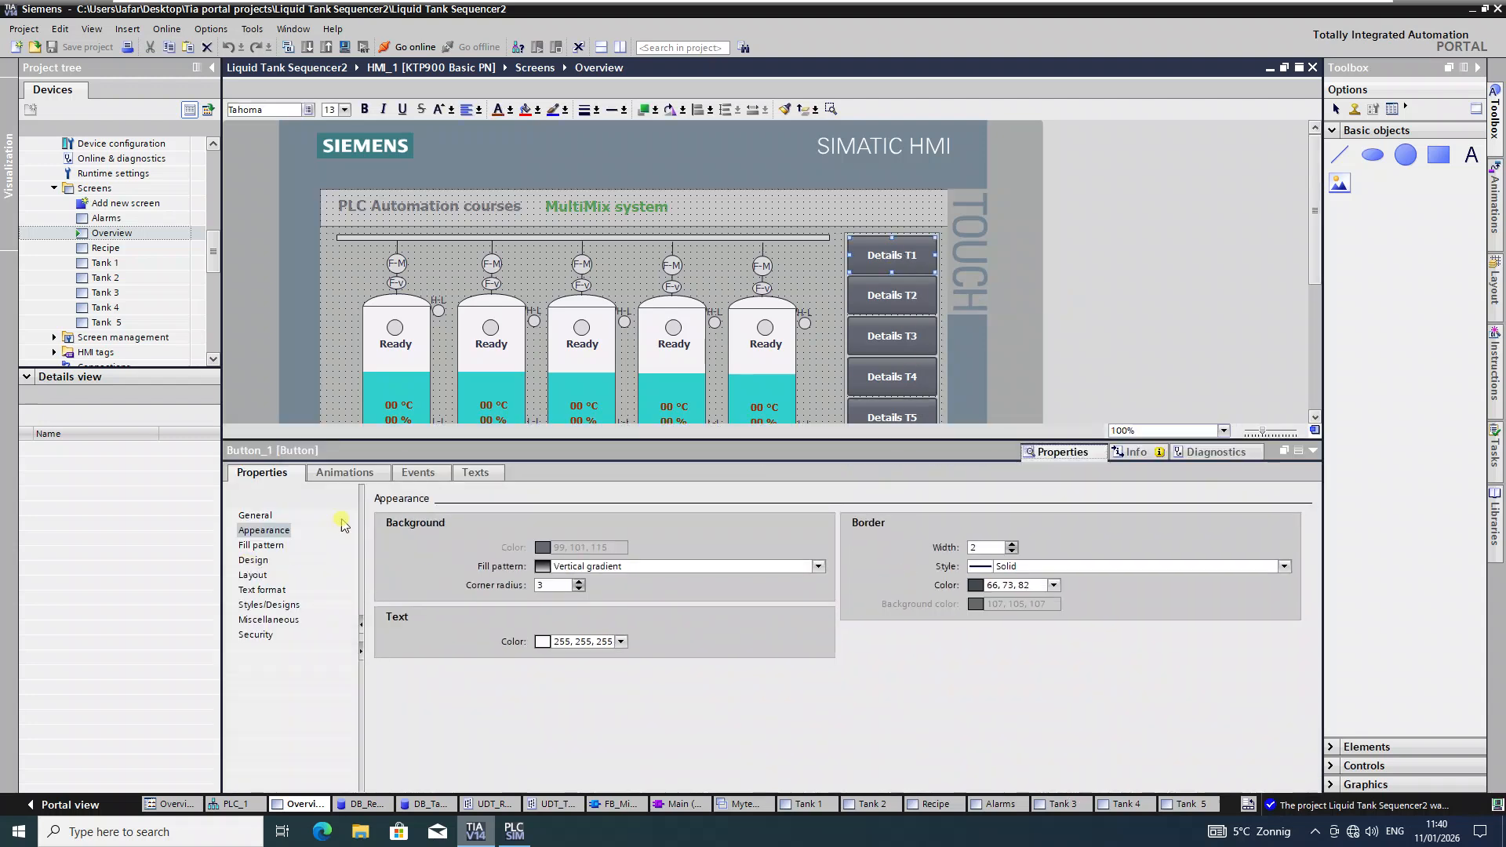
left_click(413, 476)
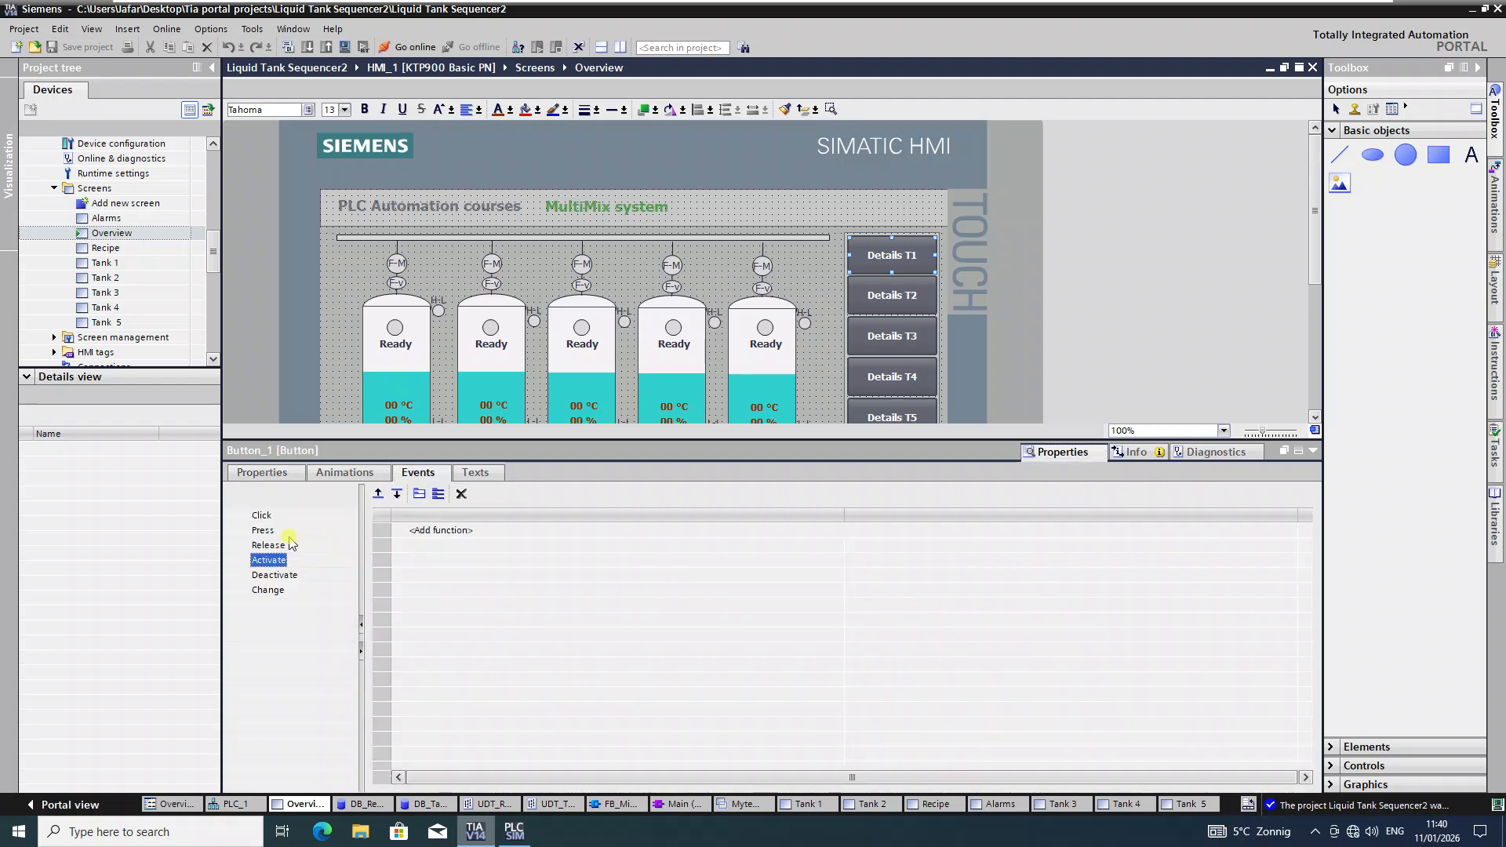
left_click(268, 590)
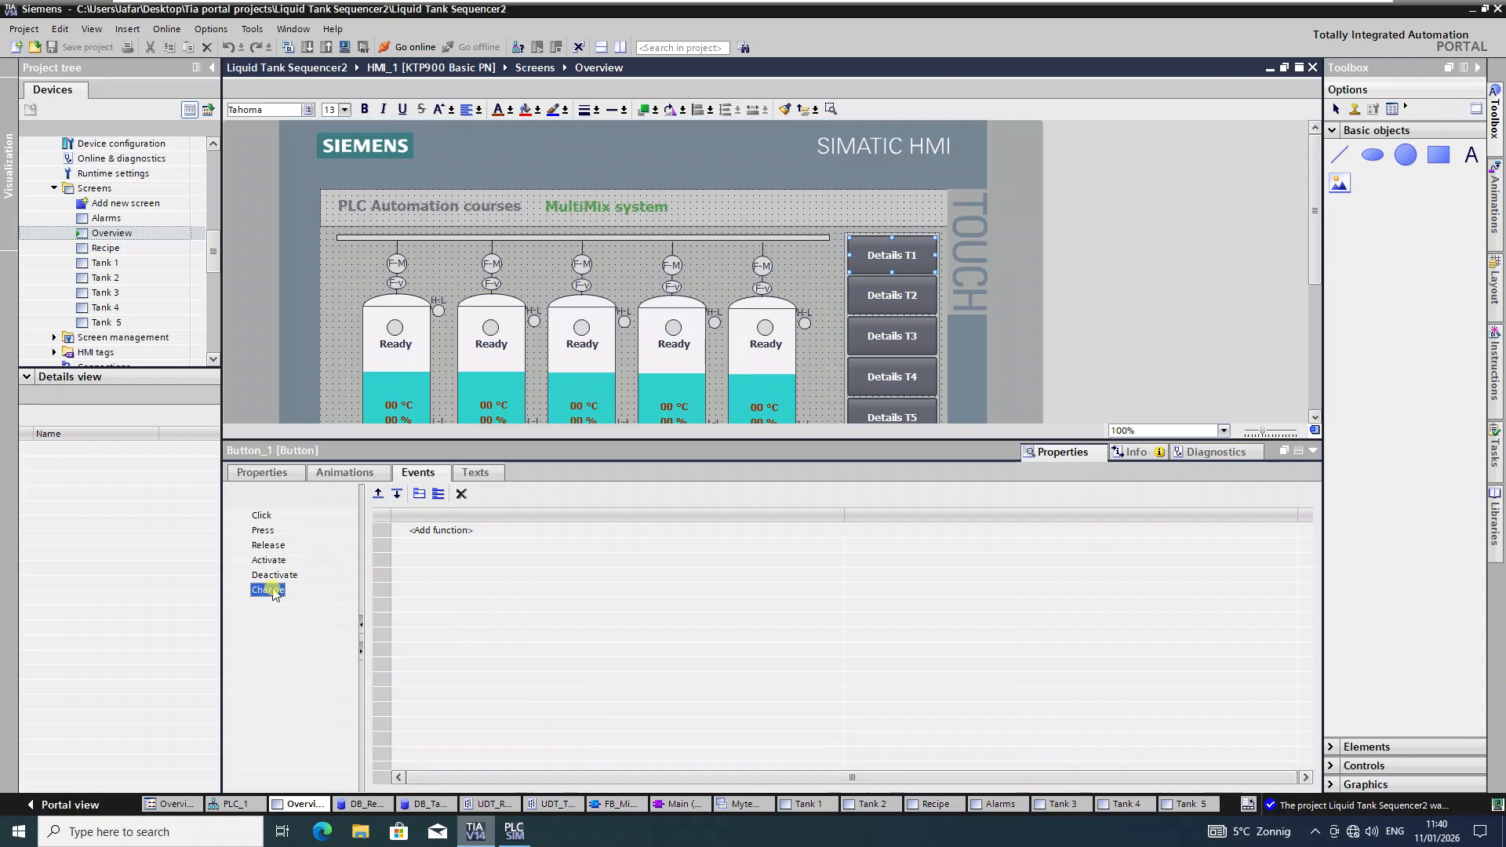
left_click(1292, 528)
left_click(1290, 531)
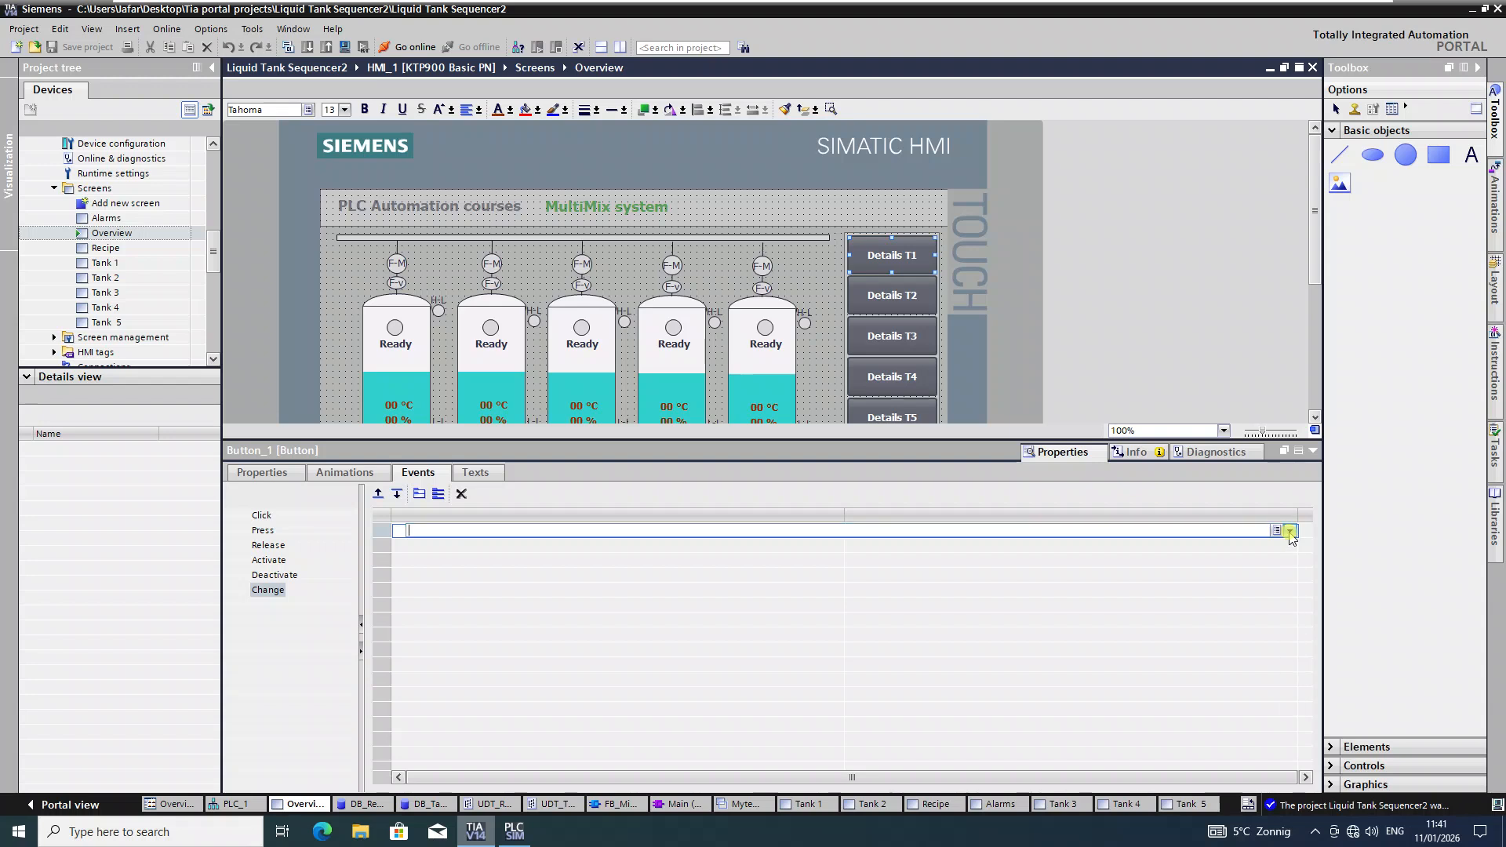
left_click(1290, 531)
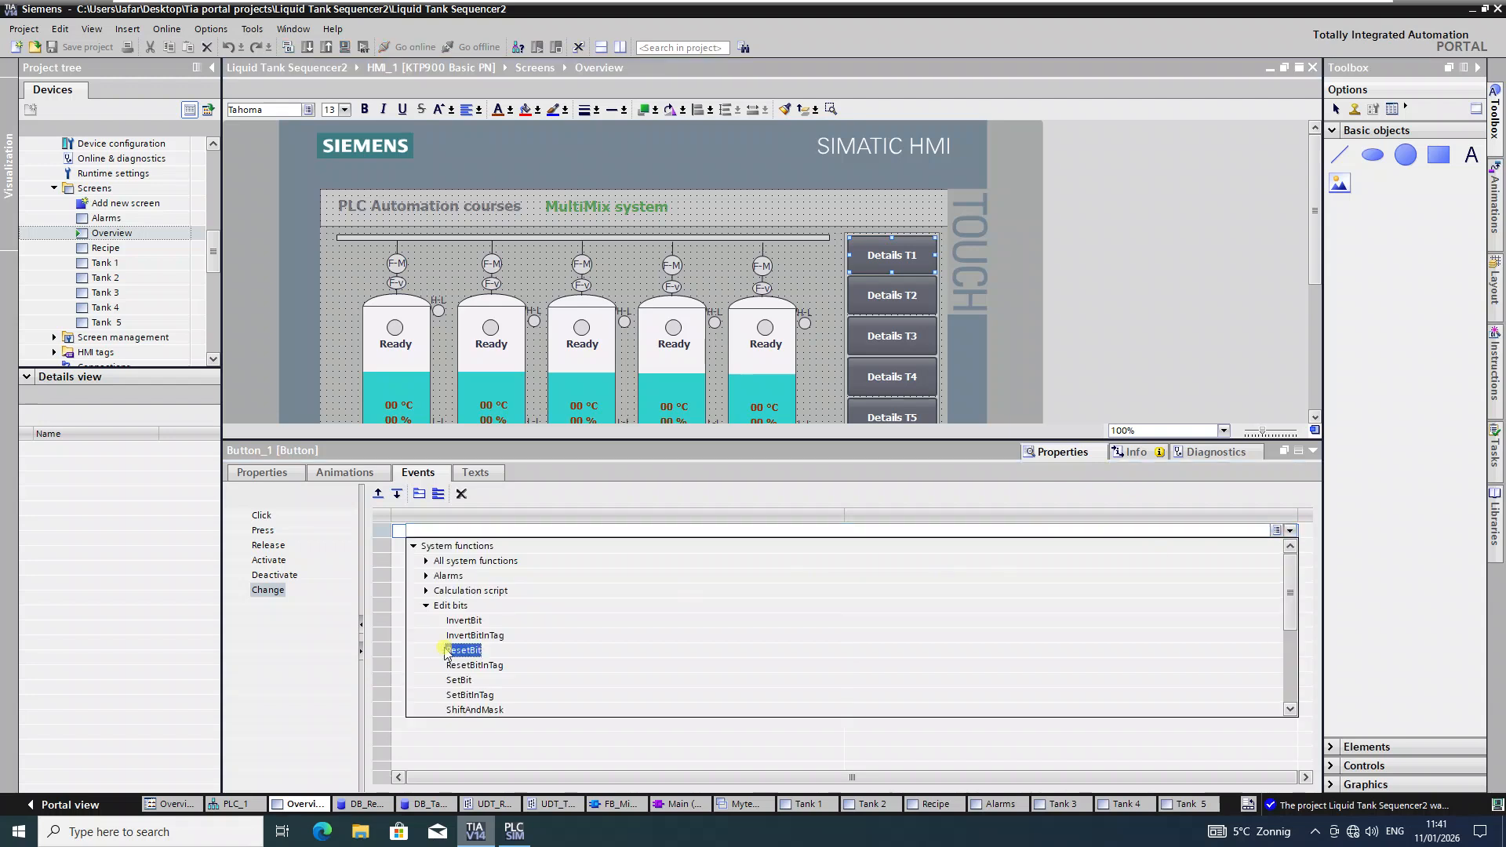
Step: Add ActivateScreen to the Change event with Tank 1 as the target screen
scroll(528, 669, "down", 5)
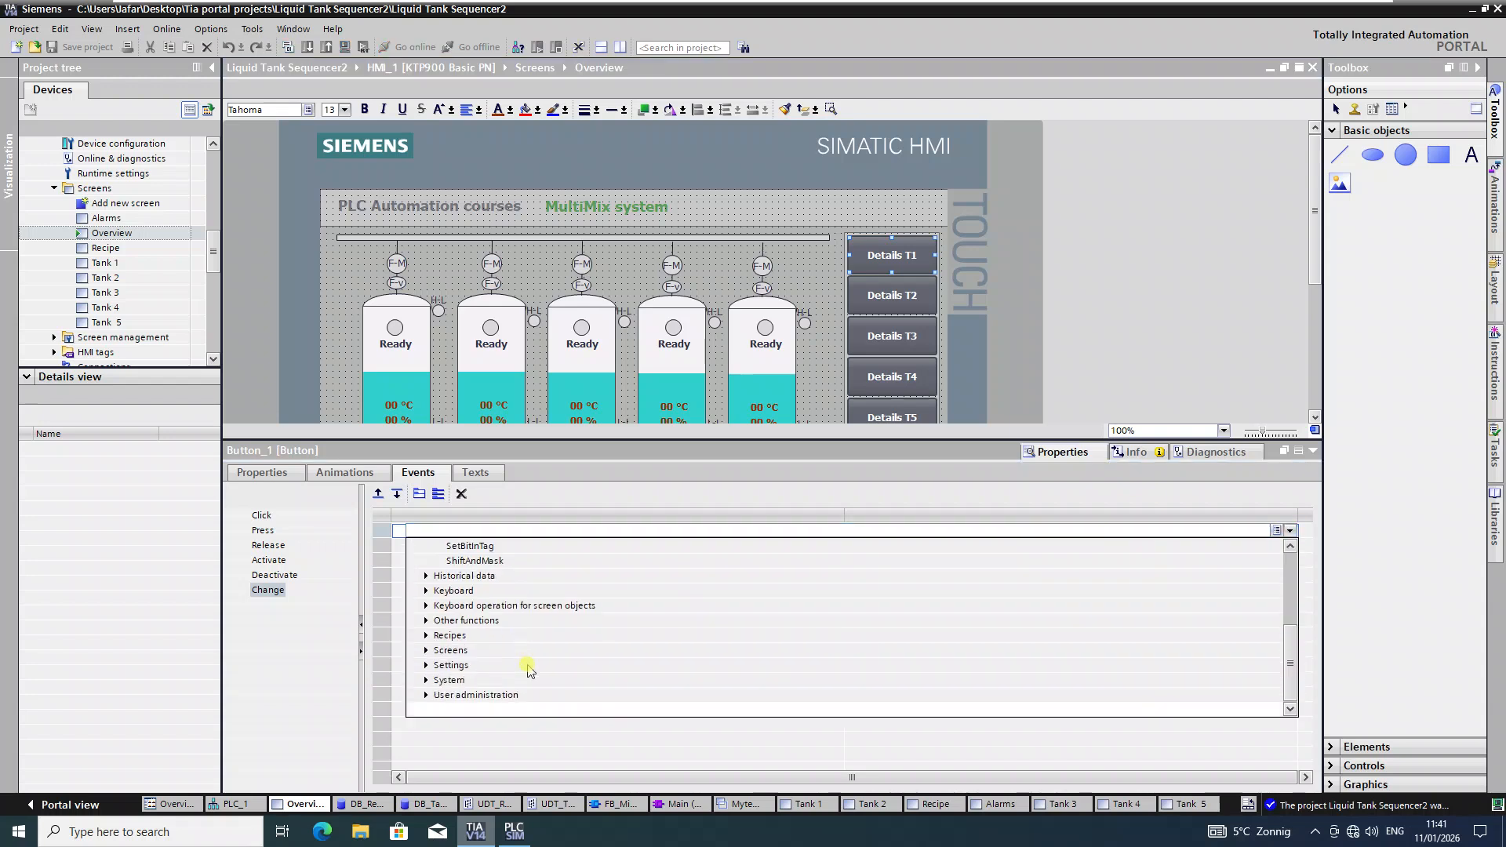
left_click(426, 650)
left_click(496, 680)
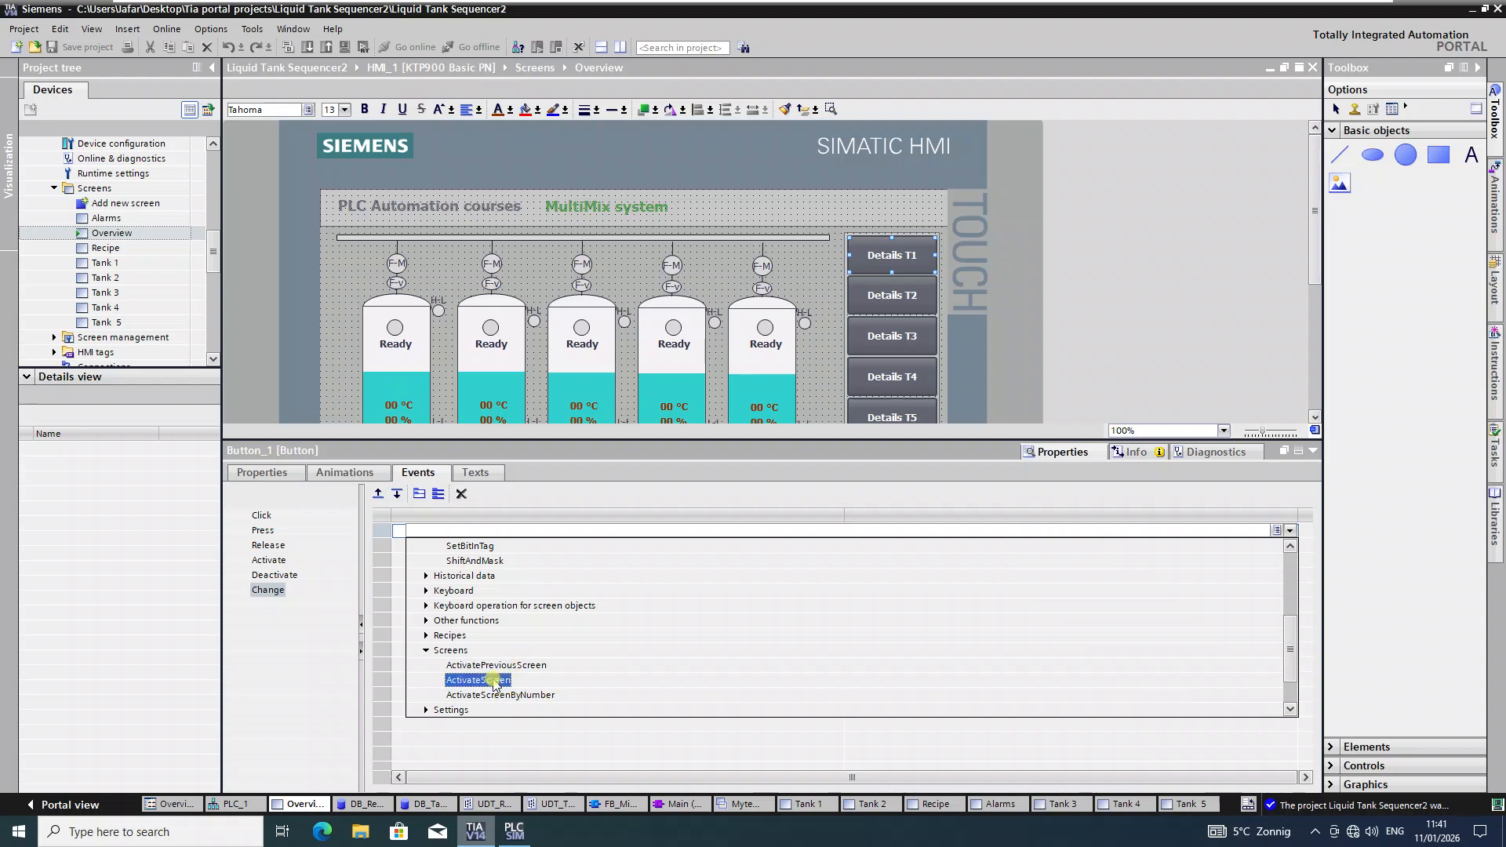
left_click(1186, 545)
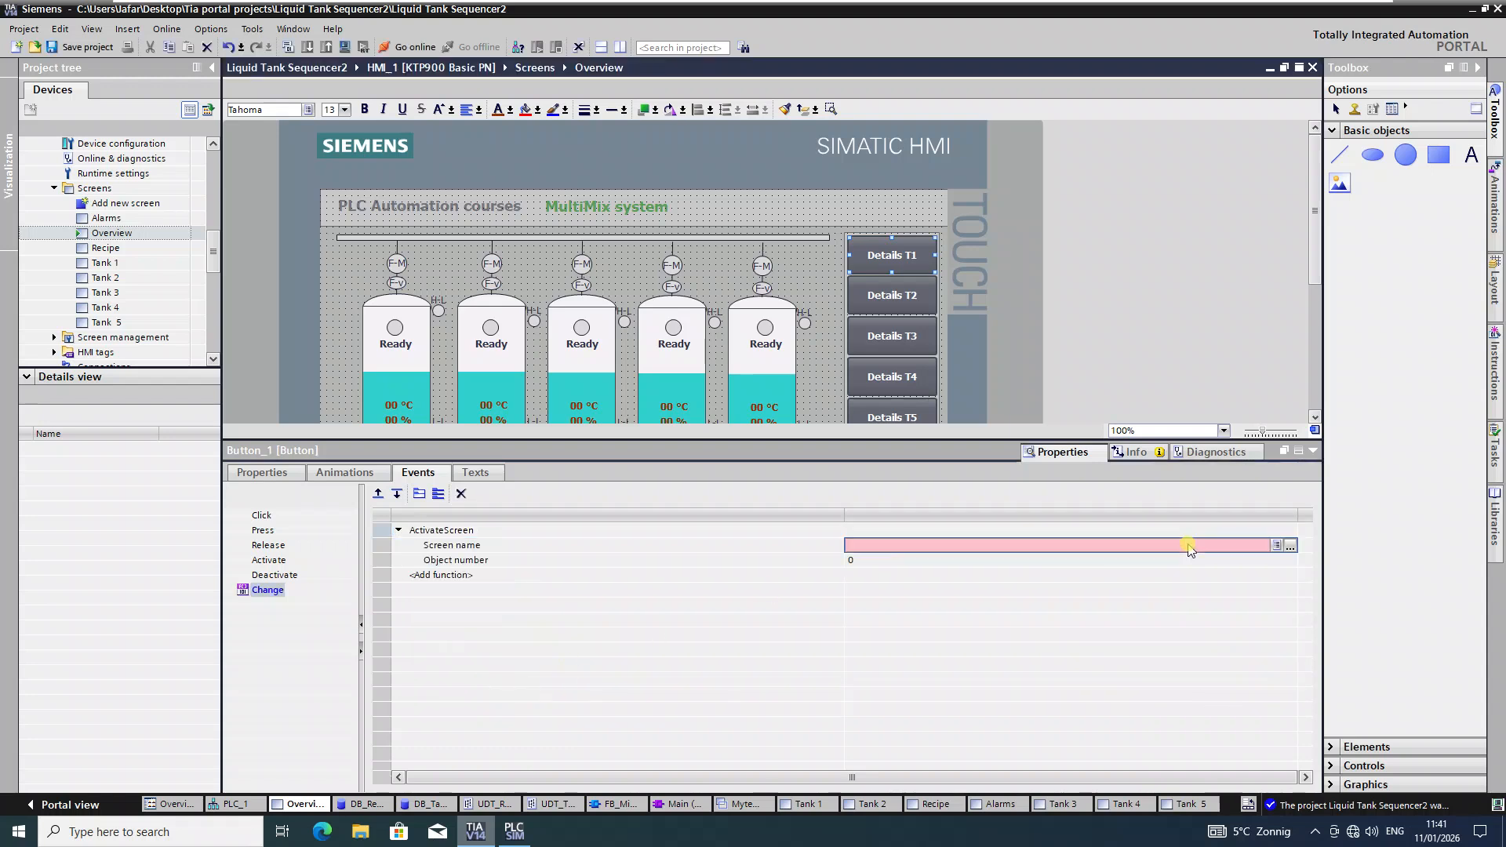
left_click(1290, 545)
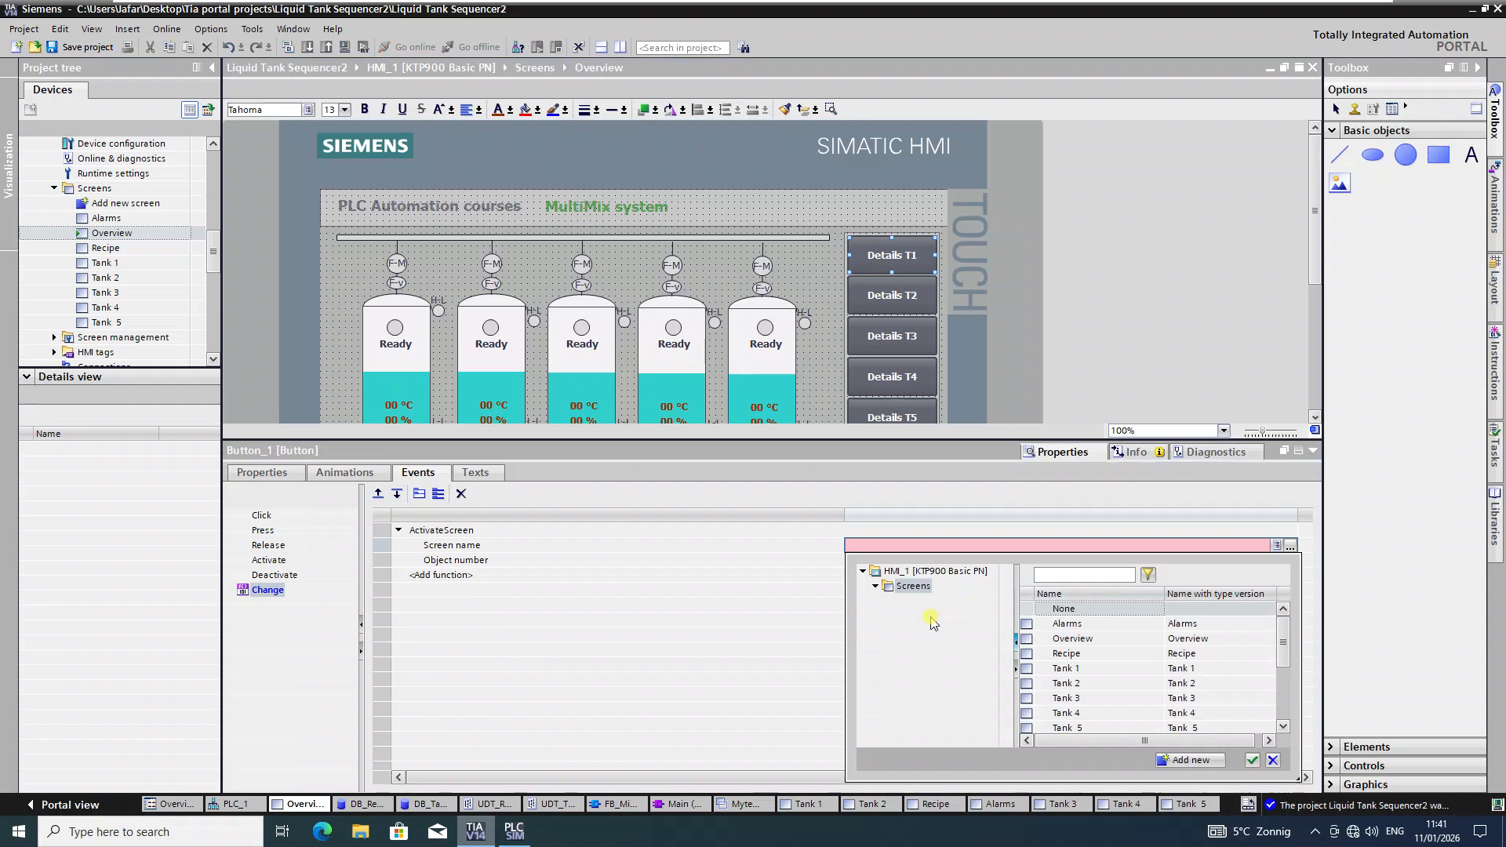
left_click(1065, 668)
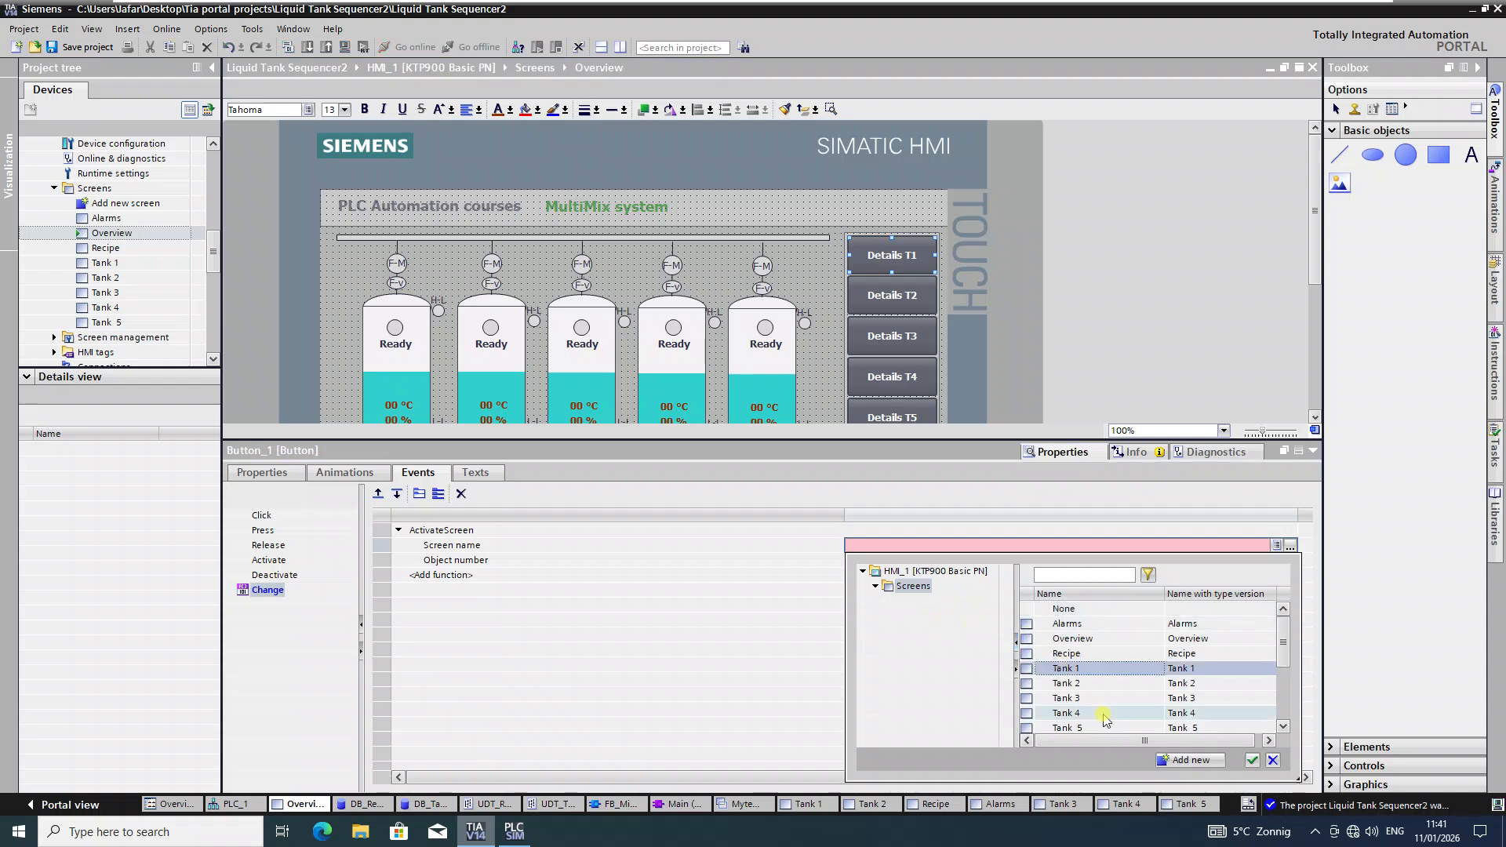
left_click(1253, 759)
left_click(909, 294)
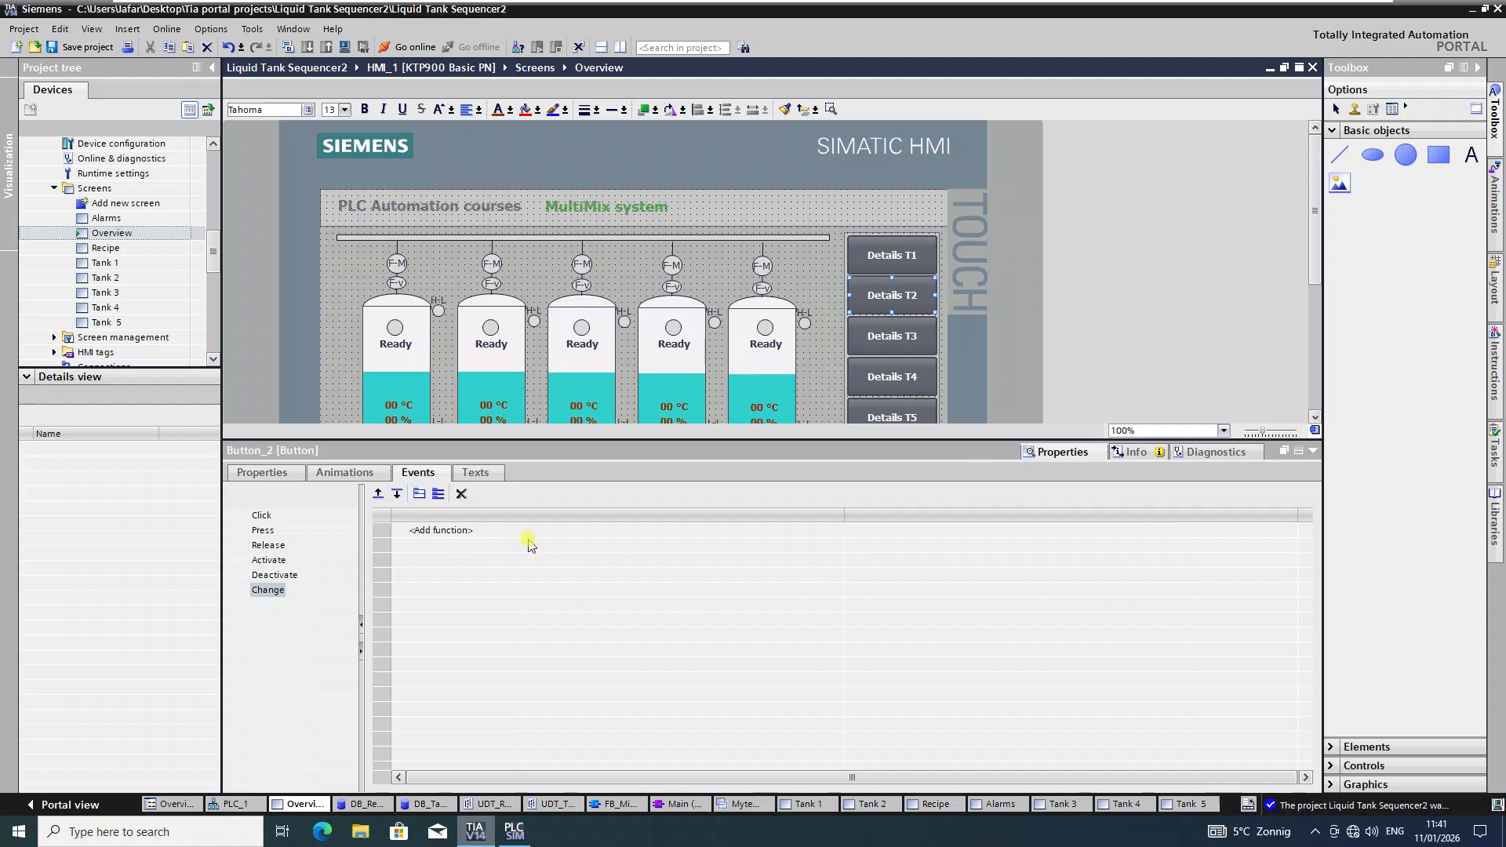
Step: Give the Details T2 button's Change event ActivateScreen targeting the Tank 2 screen
left_click(1290, 533)
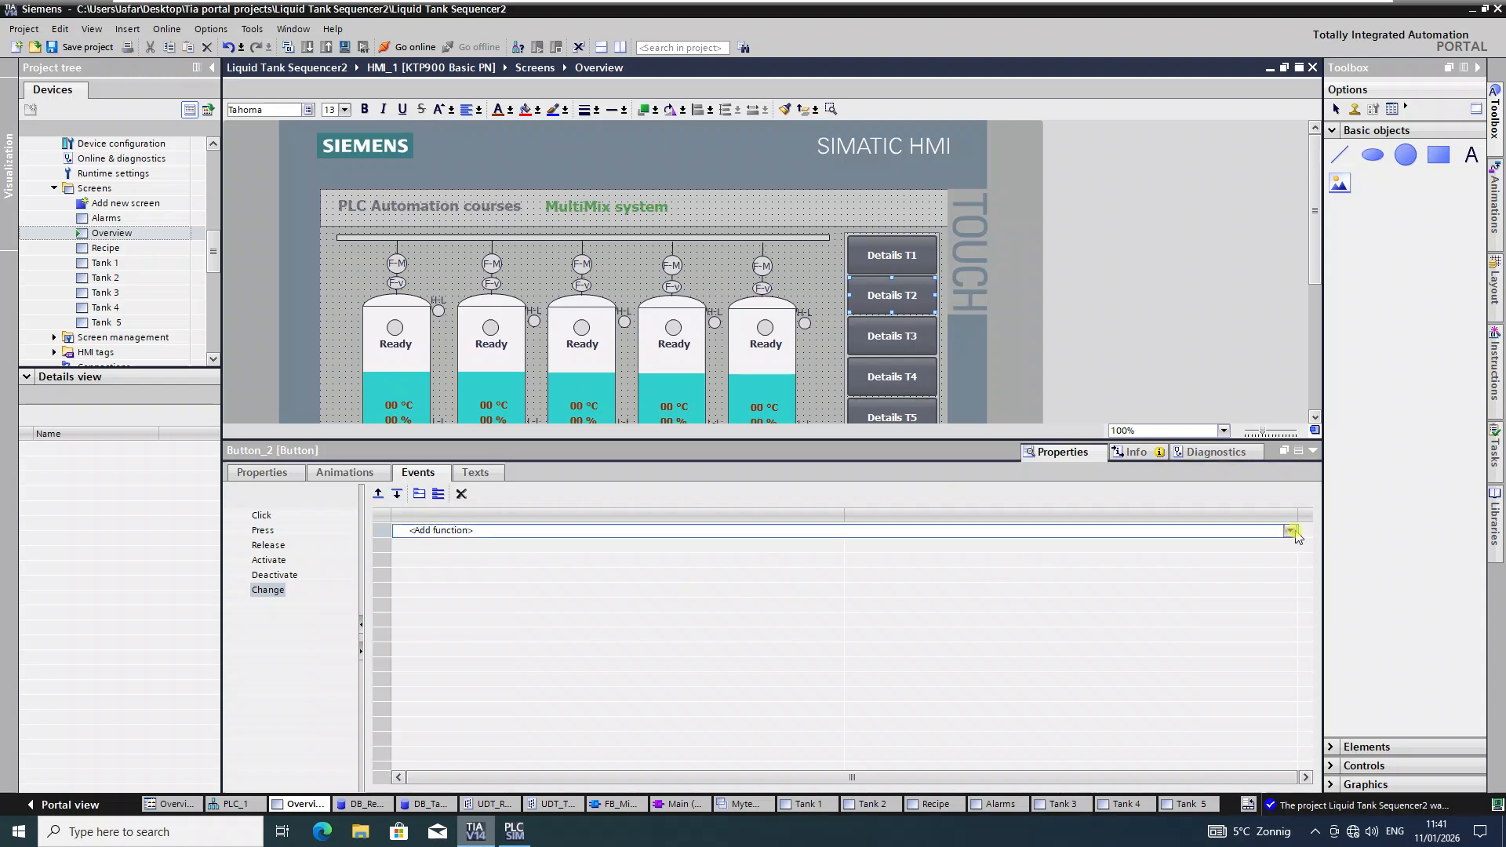
left_click(1290, 532)
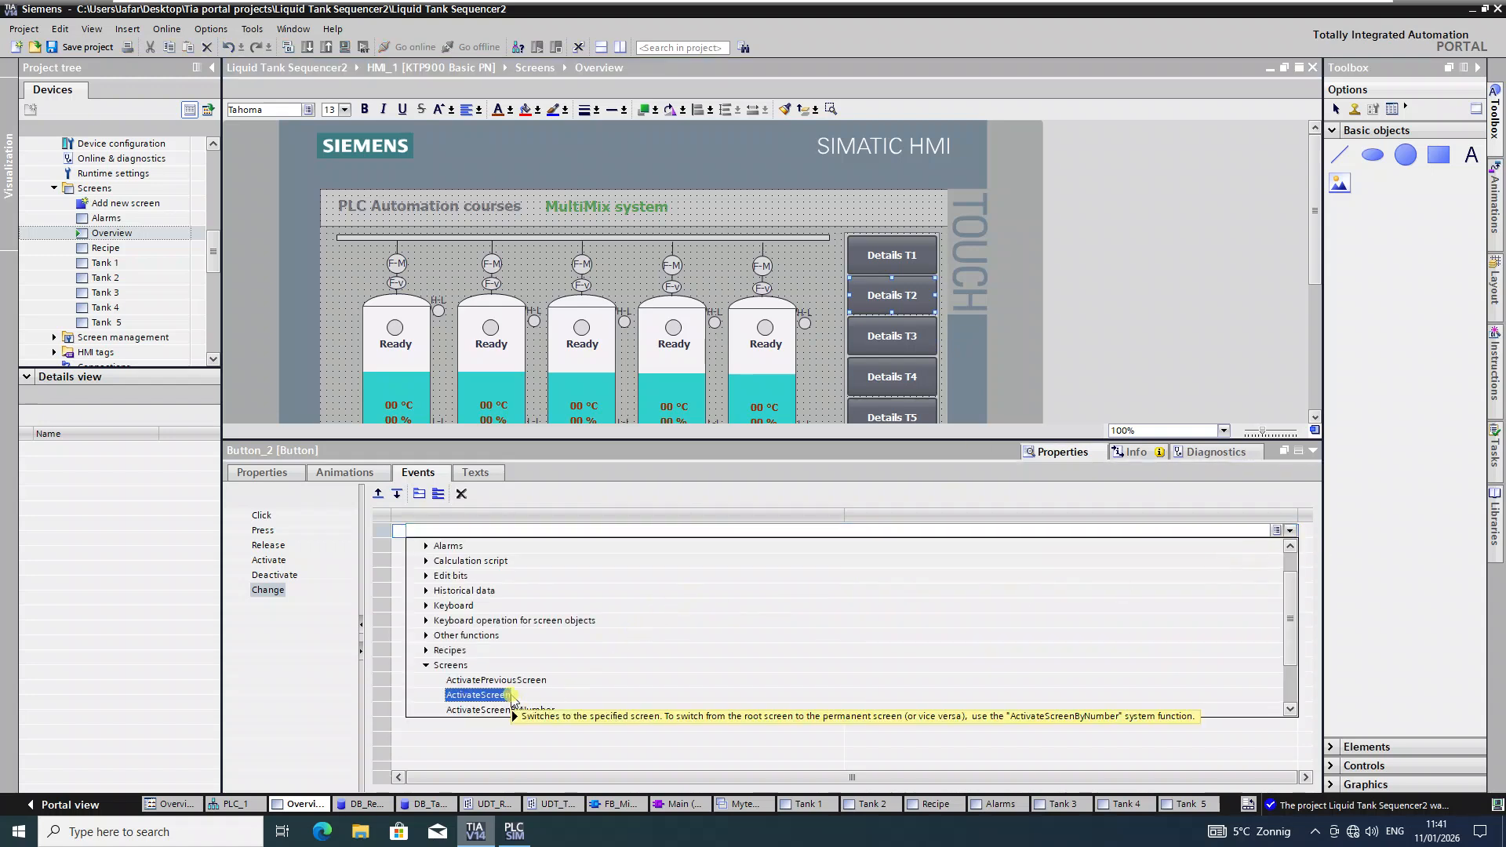
left_click(510, 695)
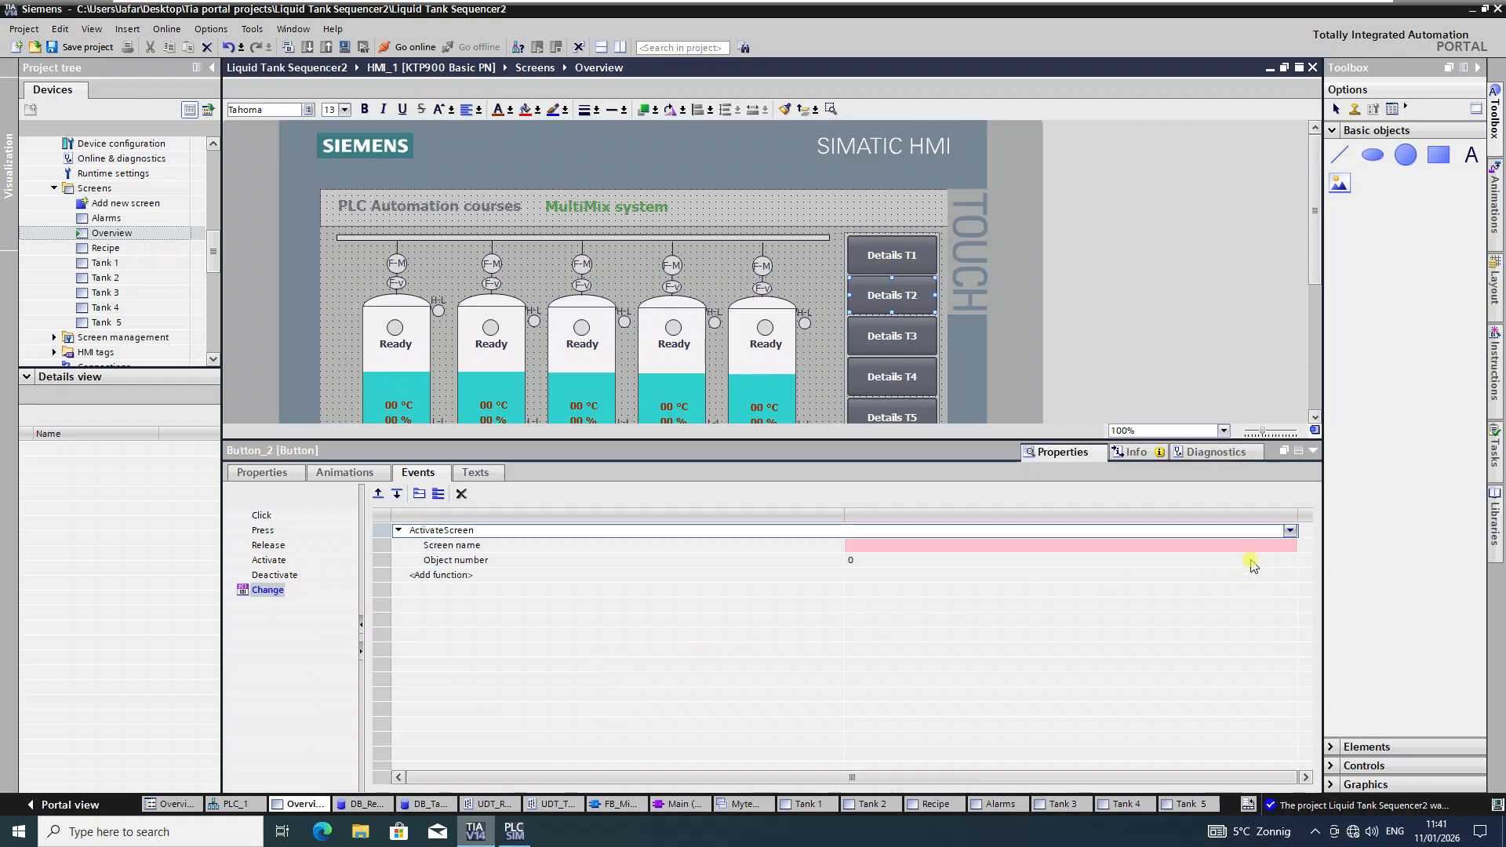
left_click(1259, 545)
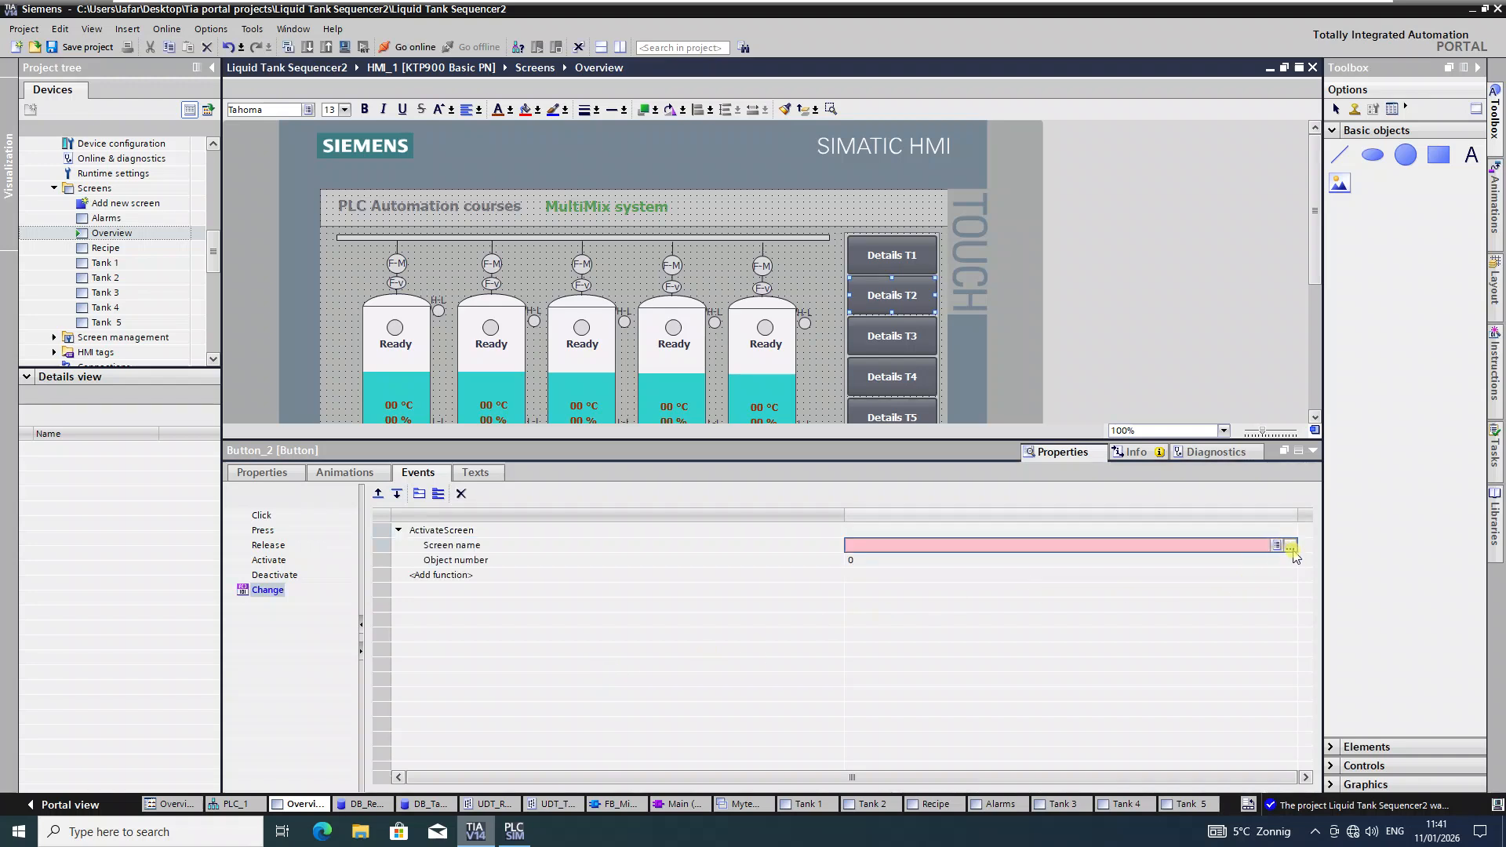
left_click(1290, 547)
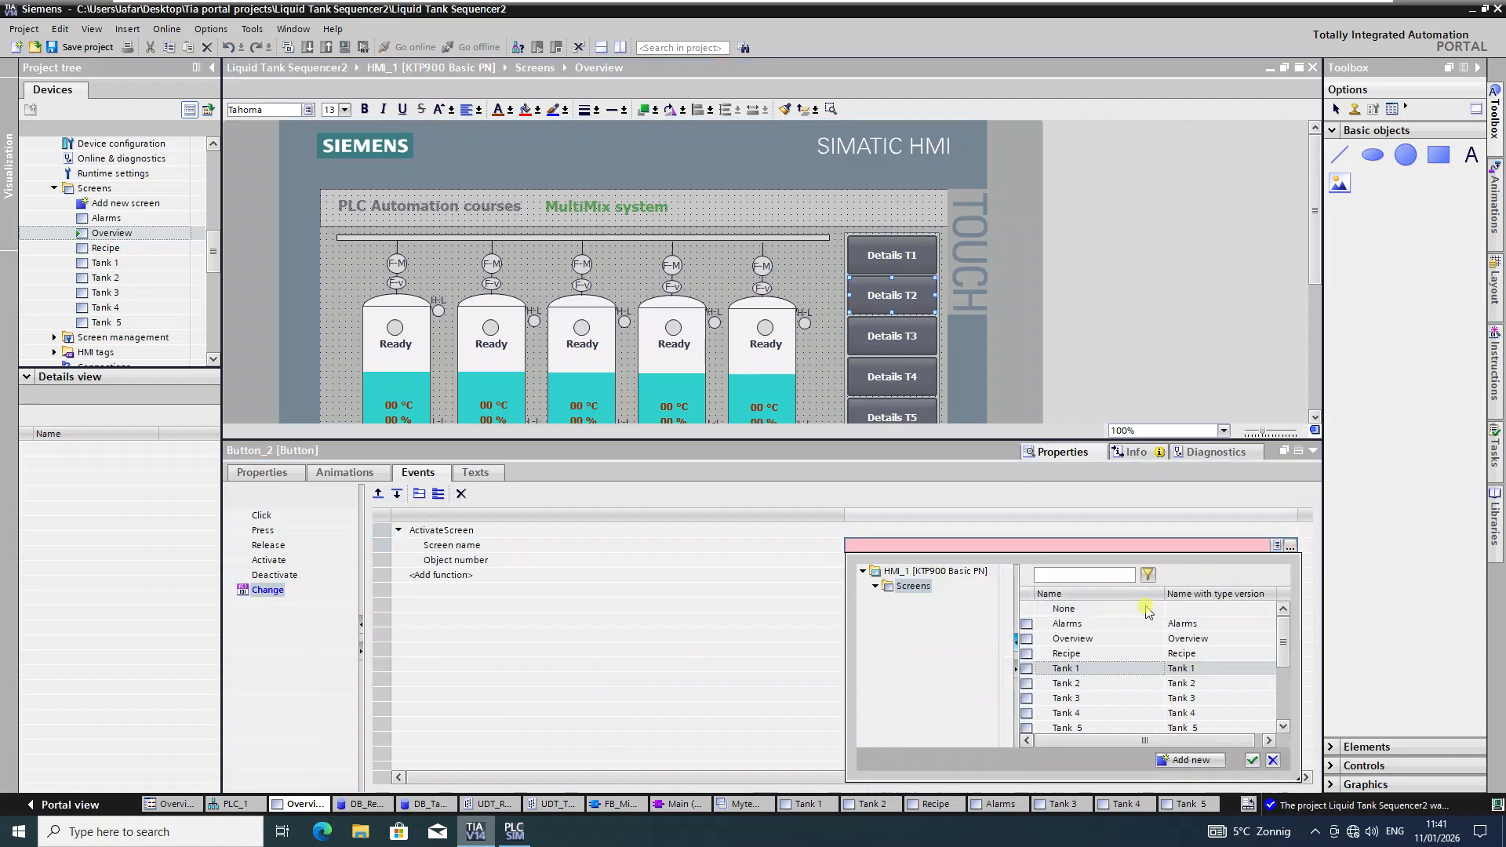
left_click(1082, 683)
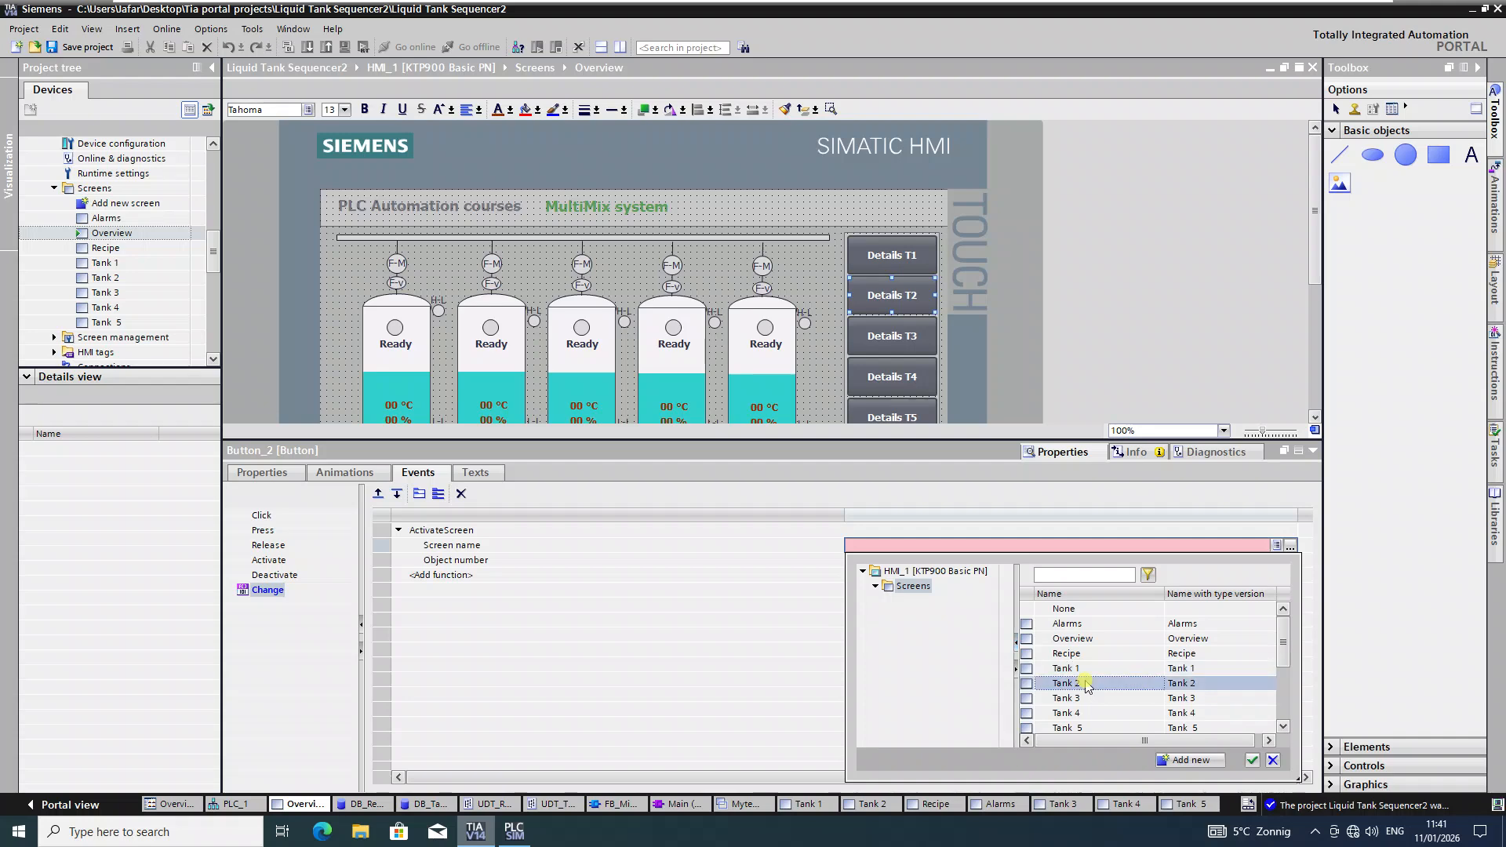
left_click(1249, 760)
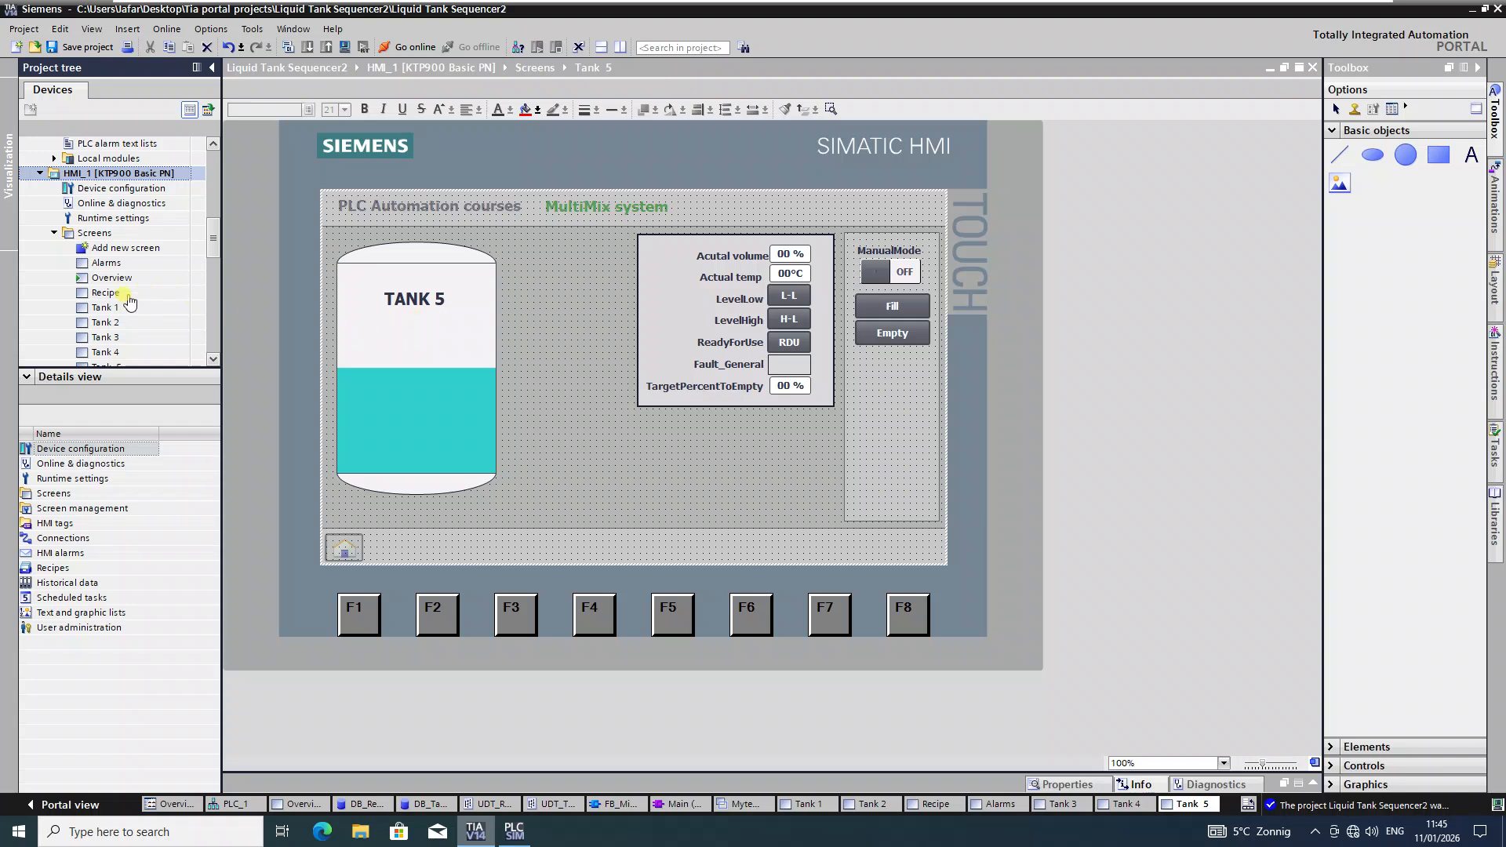
Step: Open the Overview screen, save the project and compile the HMI_1 device
double_click(110, 277)
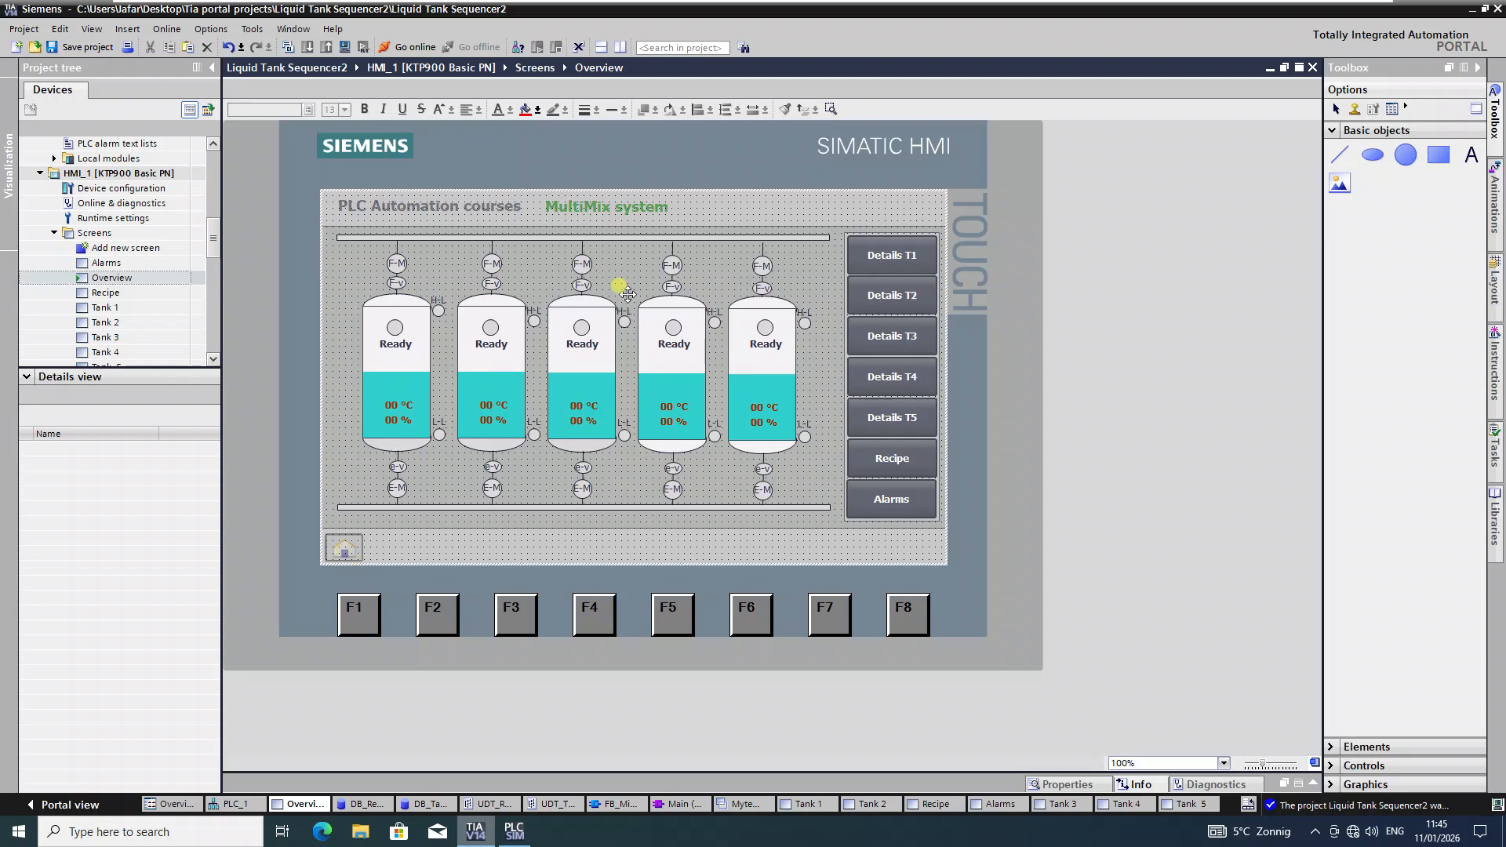
left_click(95, 174)
left_click(82, 48)
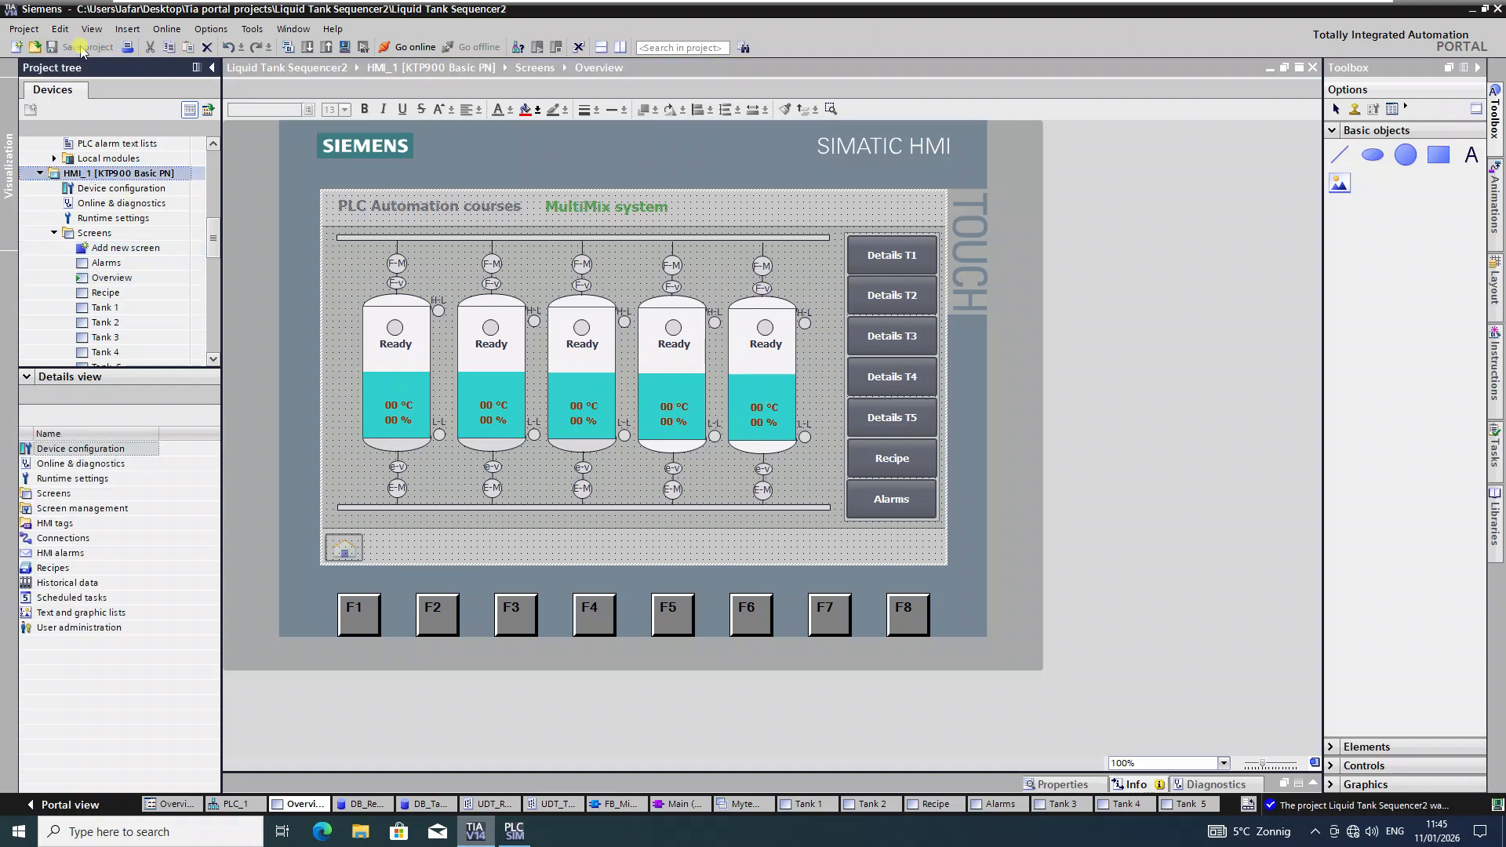
left_click(343, 47)
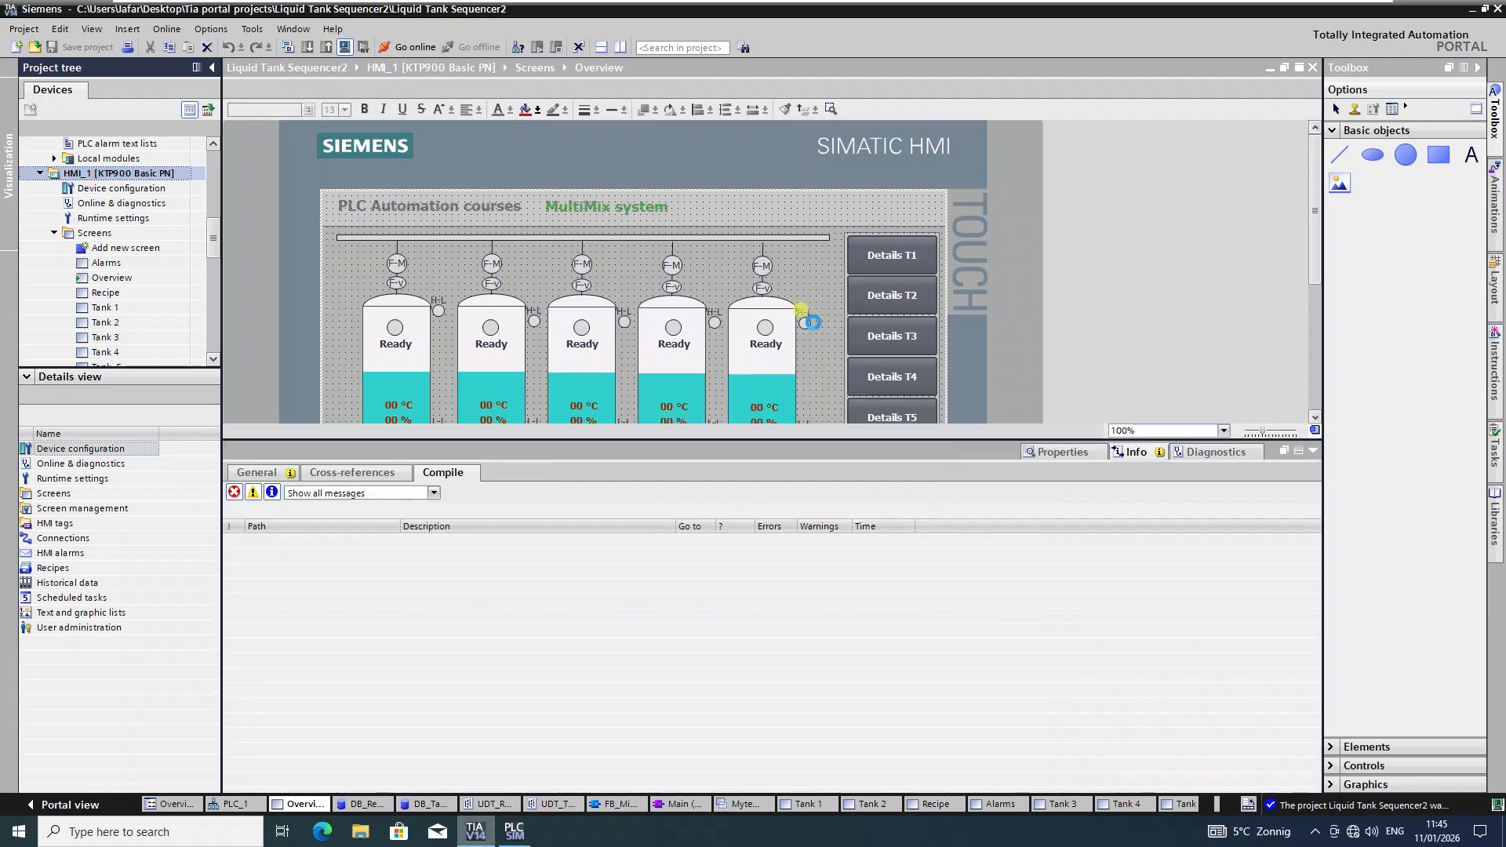
Step: Start the HMI in the RT Simulator with Ctrl+Shift+X and enlarge its window
left_click(1313, 451)
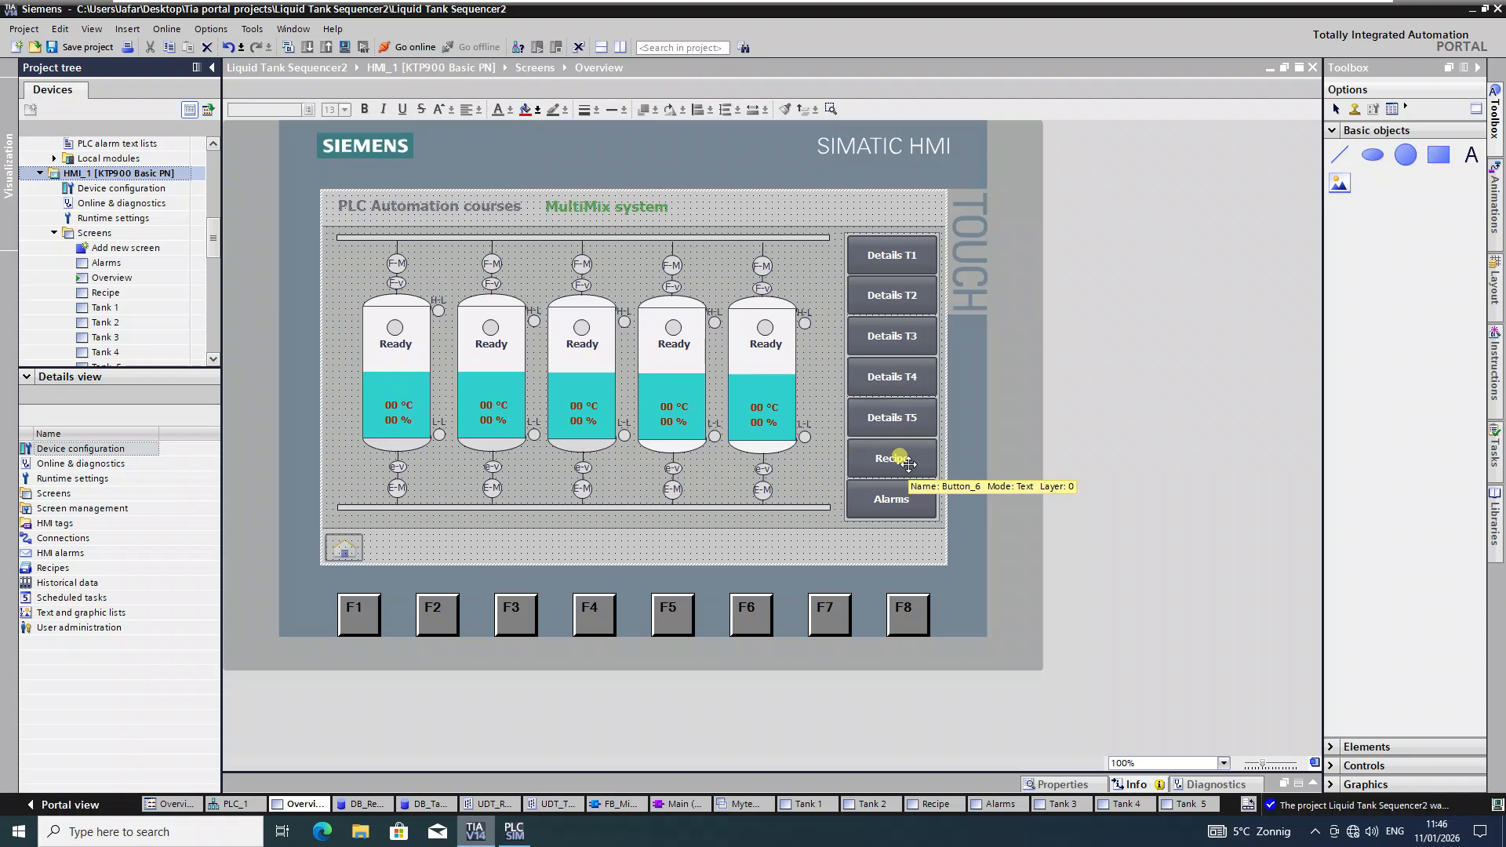
key("ctrl+shift+x")
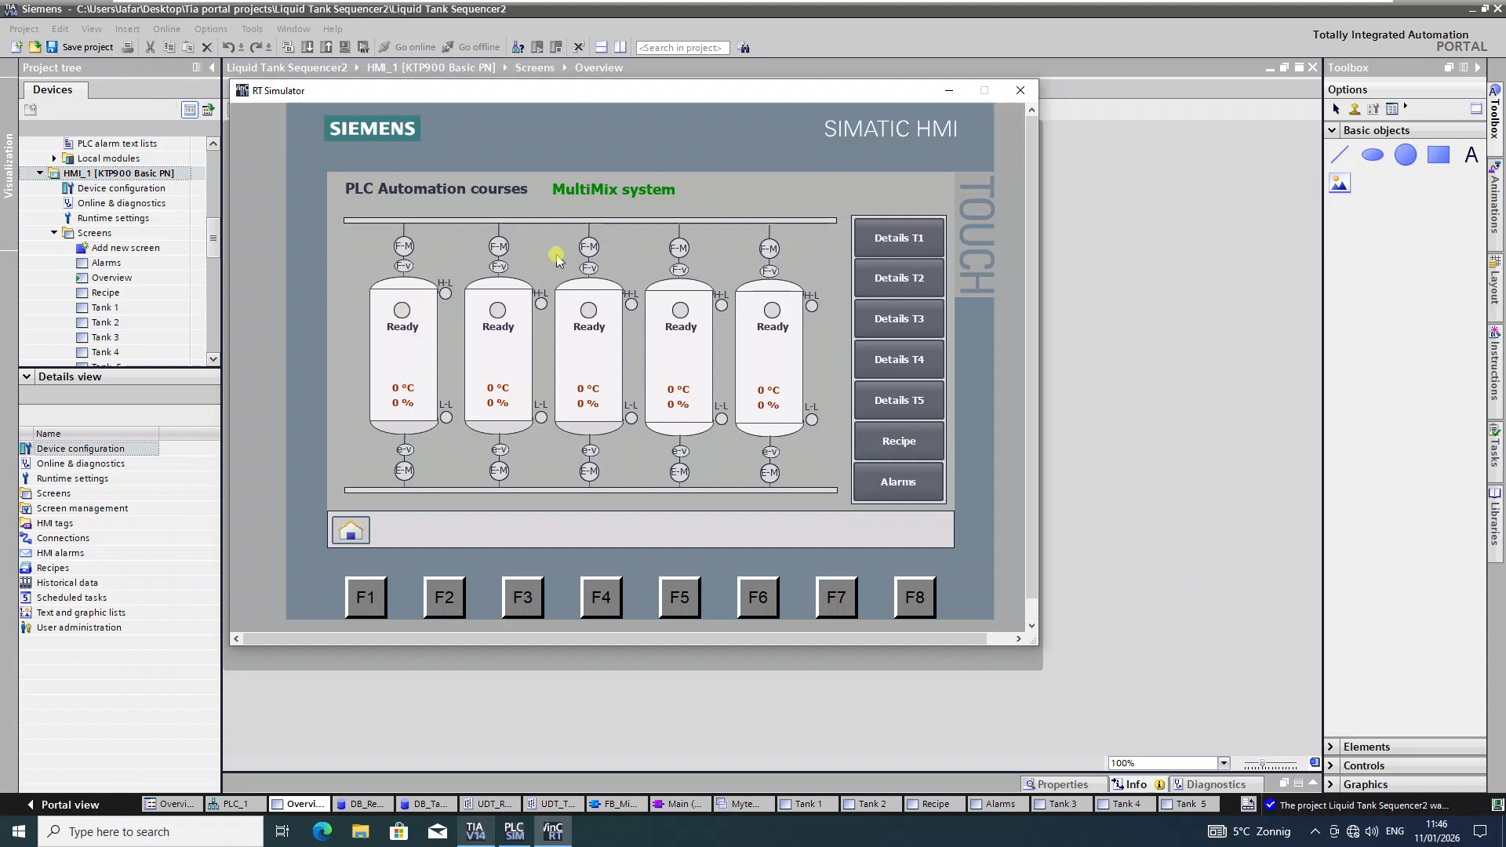
left_click_drag(1037, 644, 1259, 755)
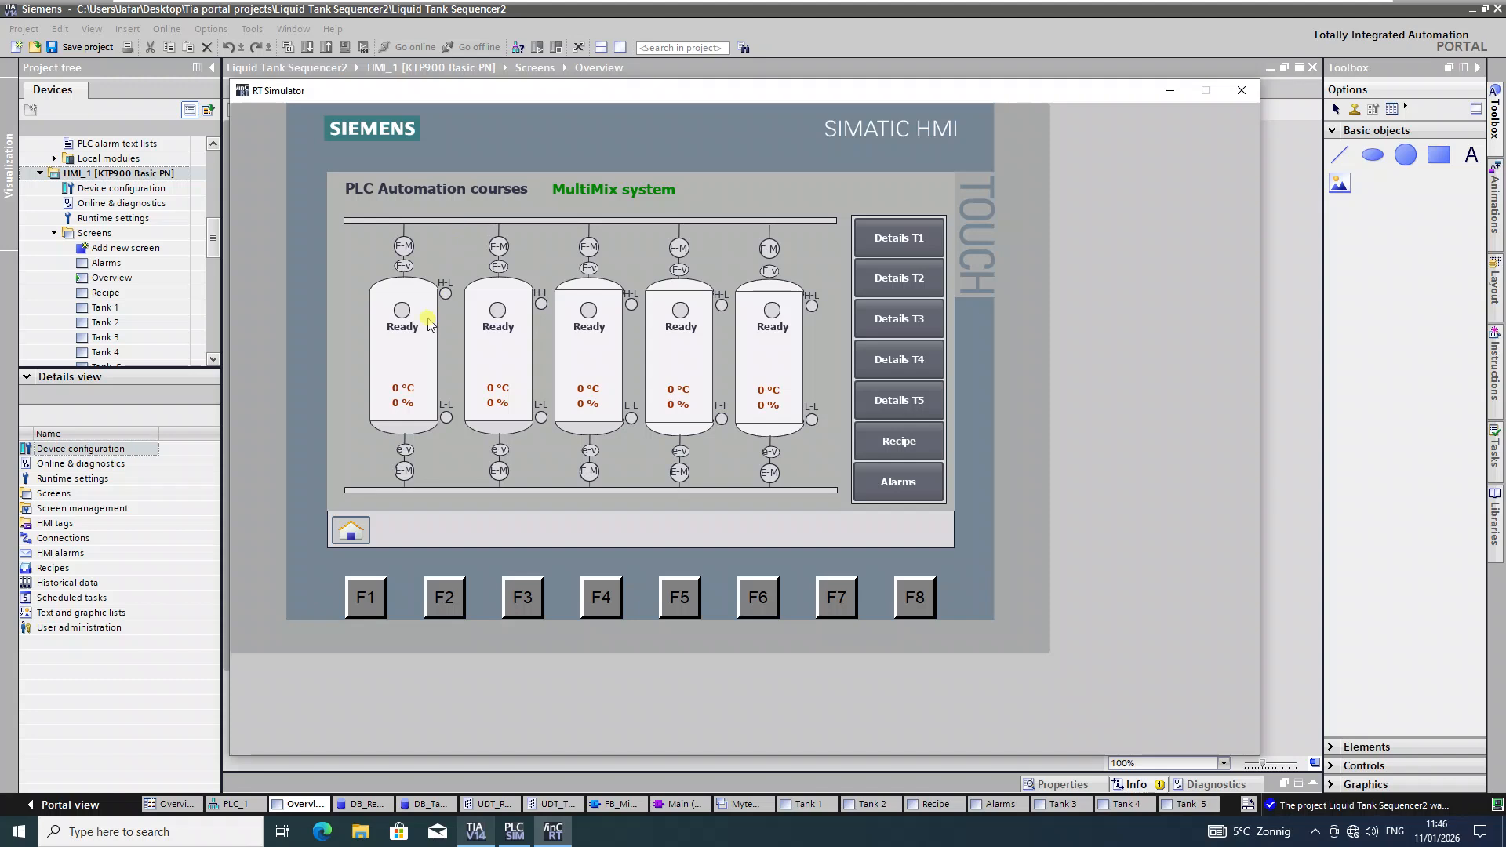
Step: Test Details T1–T4, returning to the overview between tanks, then go back to TIA Portal
left_click(899, 240)
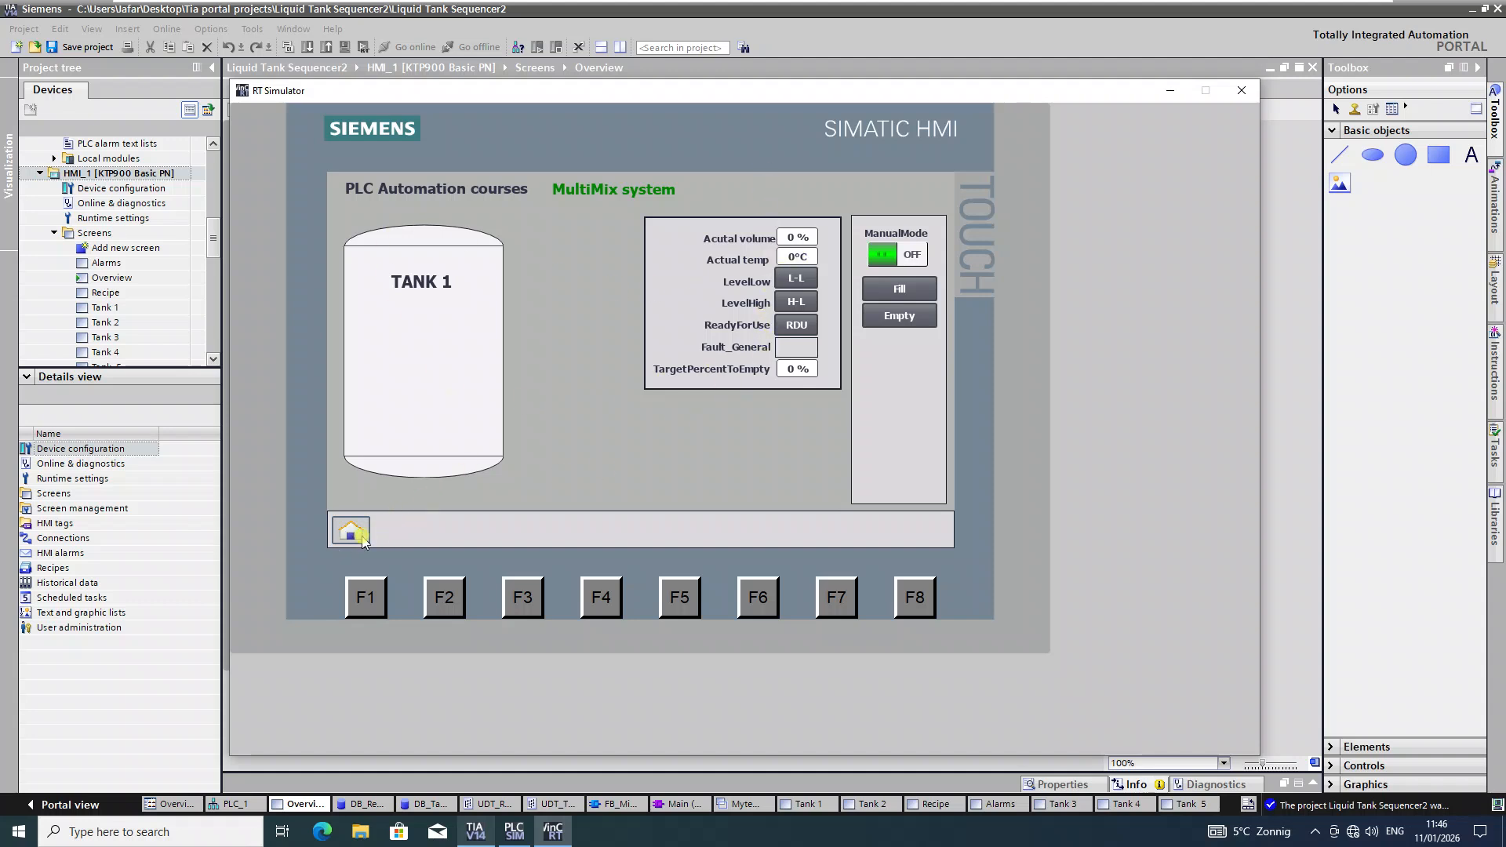
left_click(353, 537)
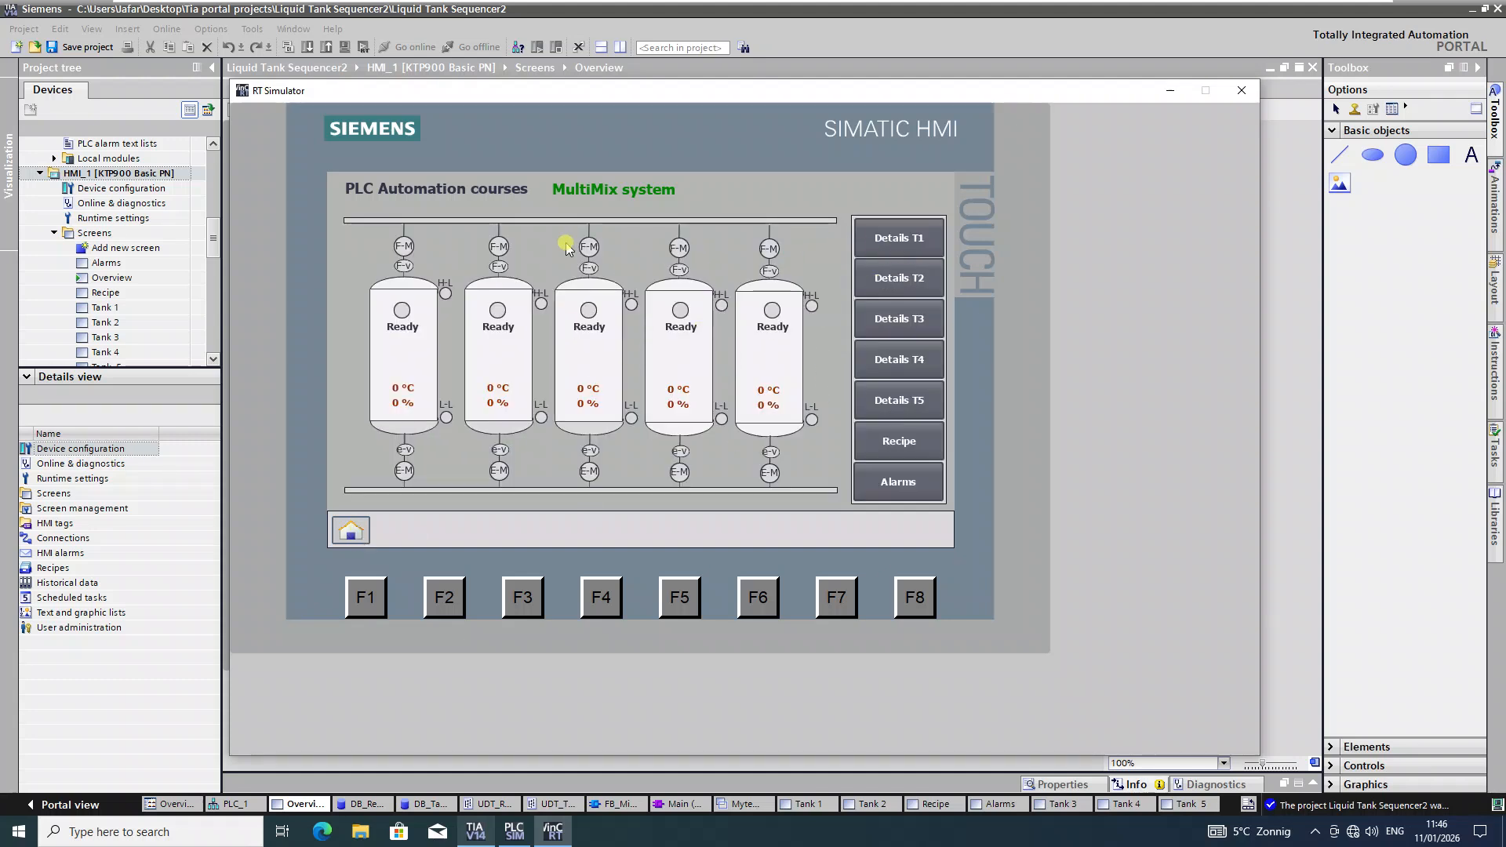
left_click(907, 284)
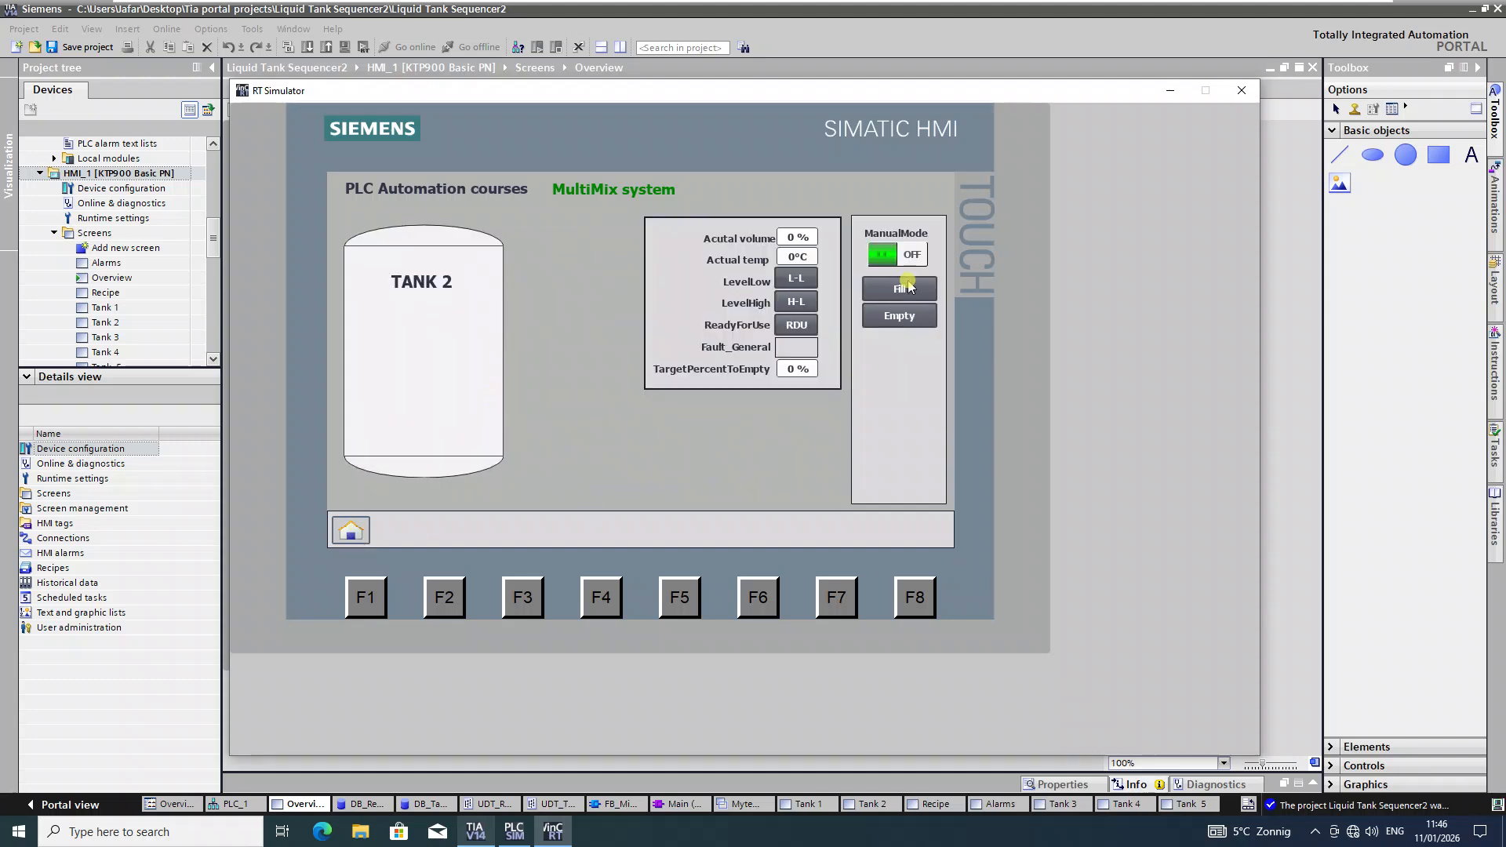
left_click(343, 533)
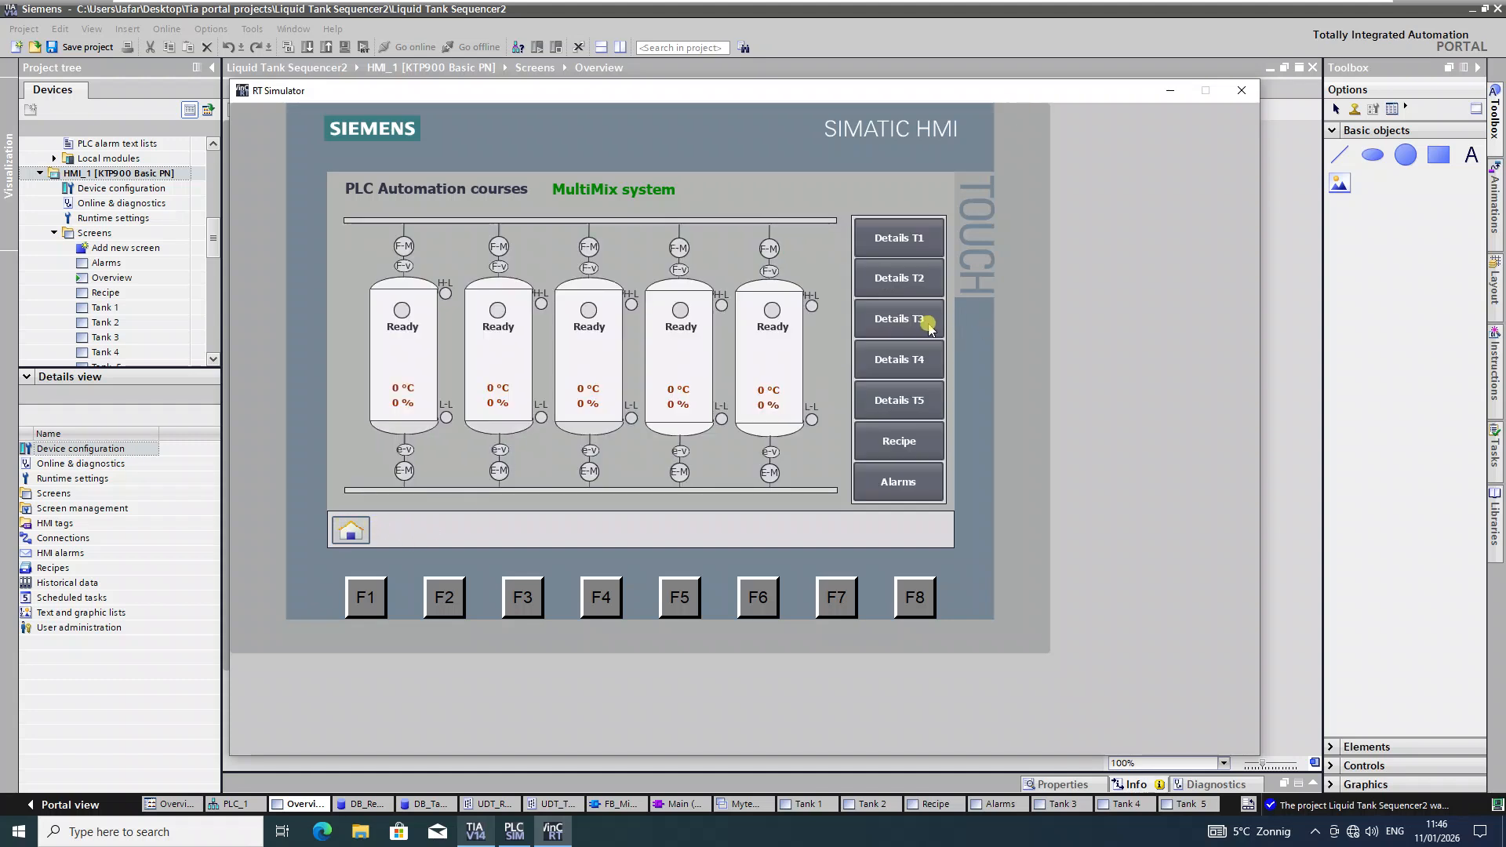
left_click(920, 320)
left_click(350, 533)
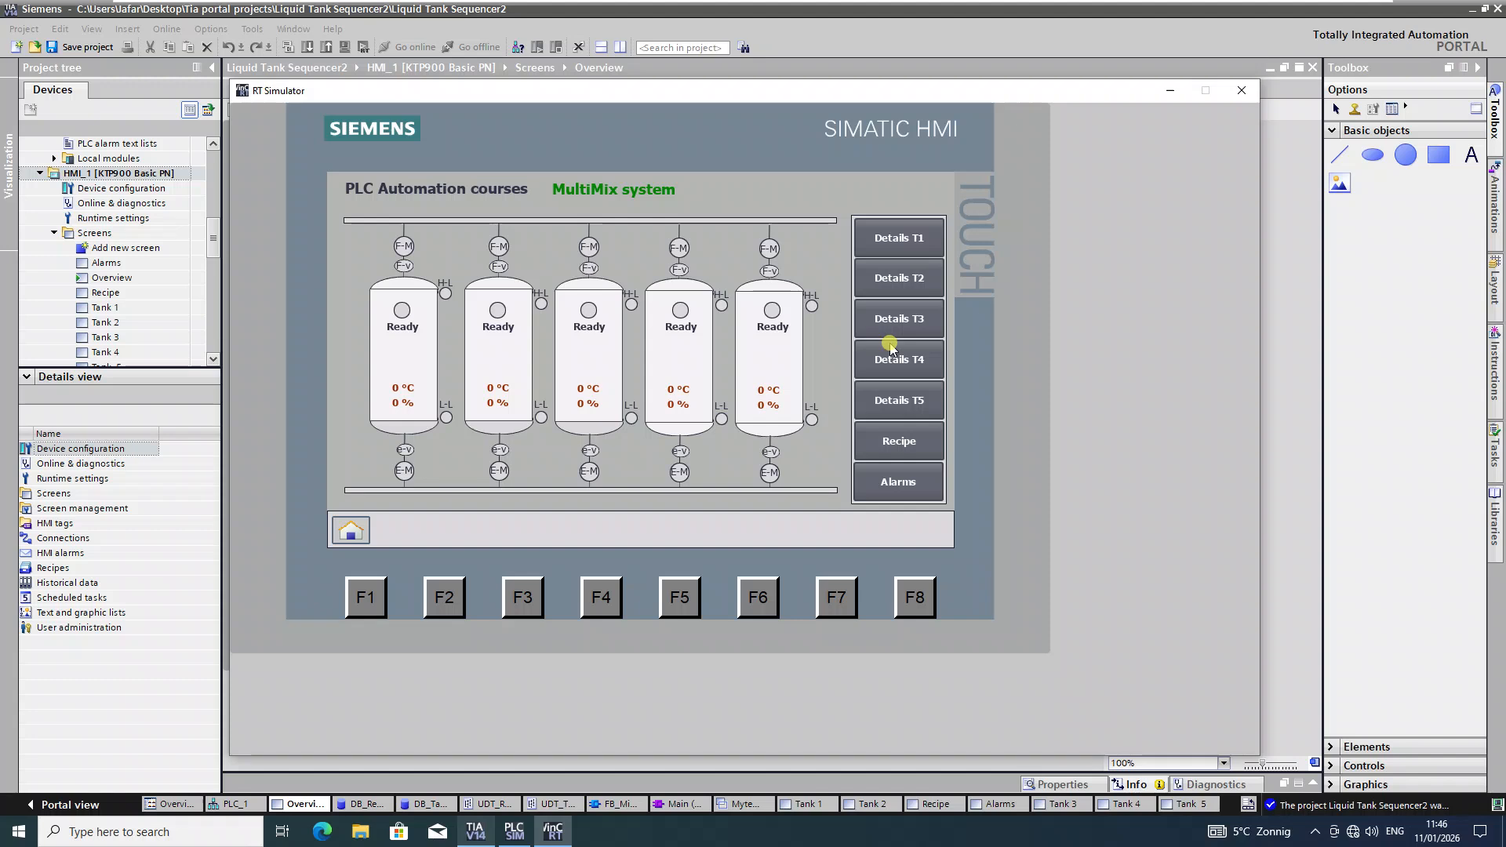
left_click(903, 361)
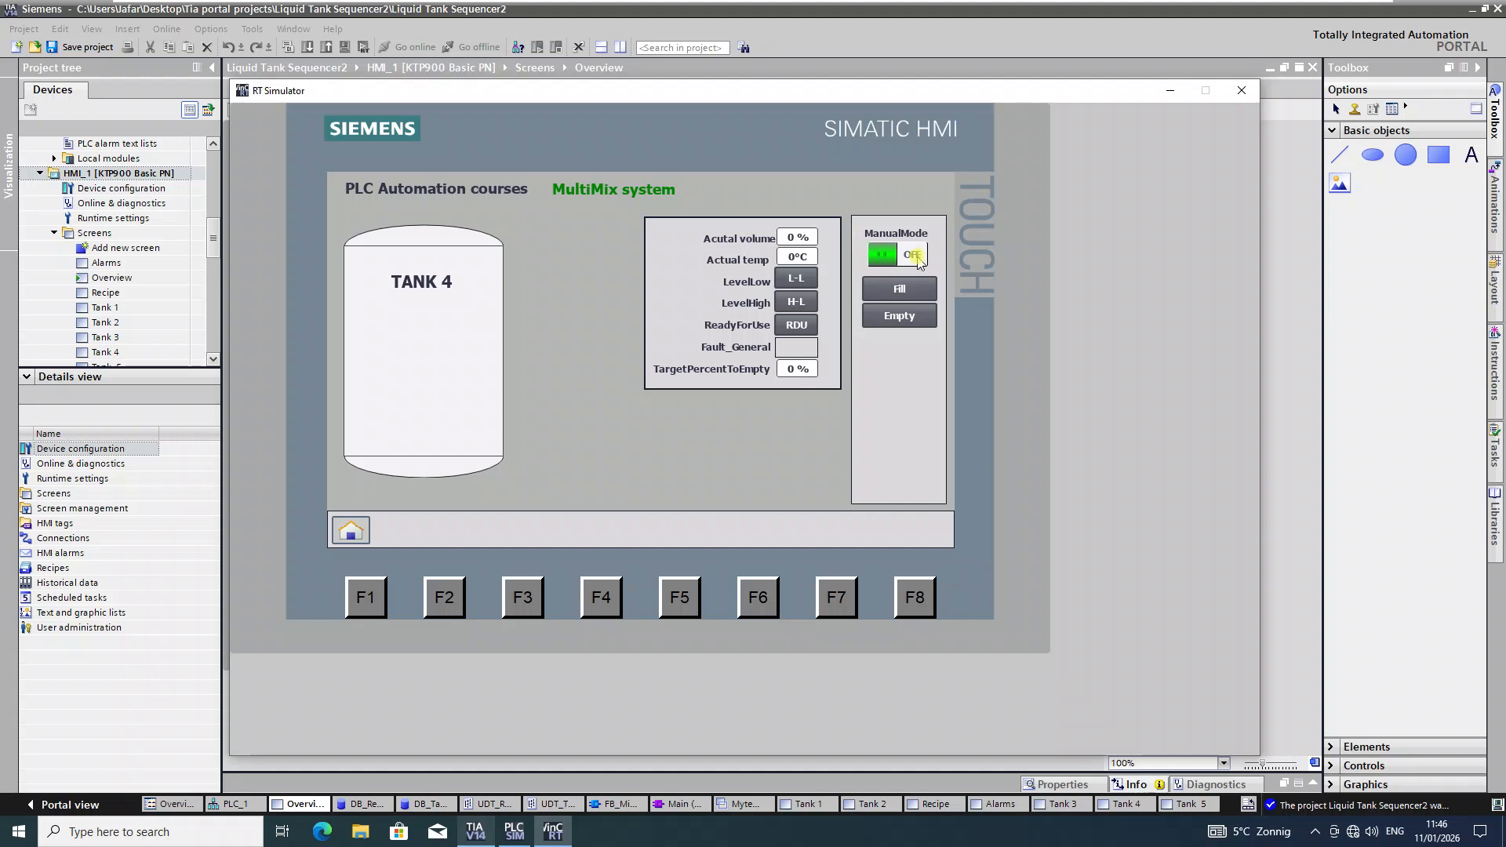
left_click(1331, 133)
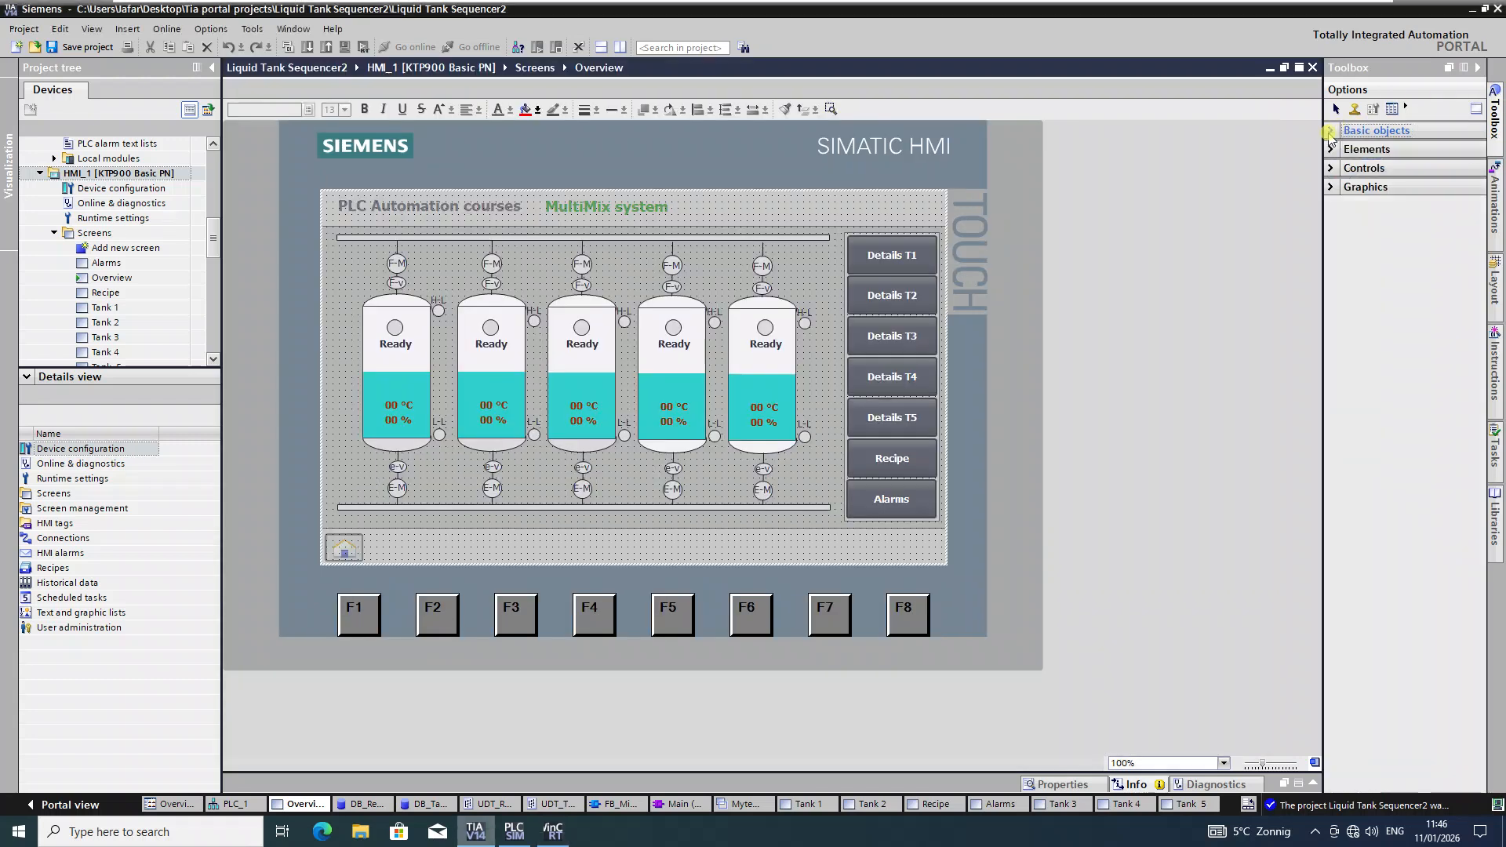
Step: Save the project, then turn Tank 4's ManualMode switch ON in the running RT Simulator
left_click(1366, 149)
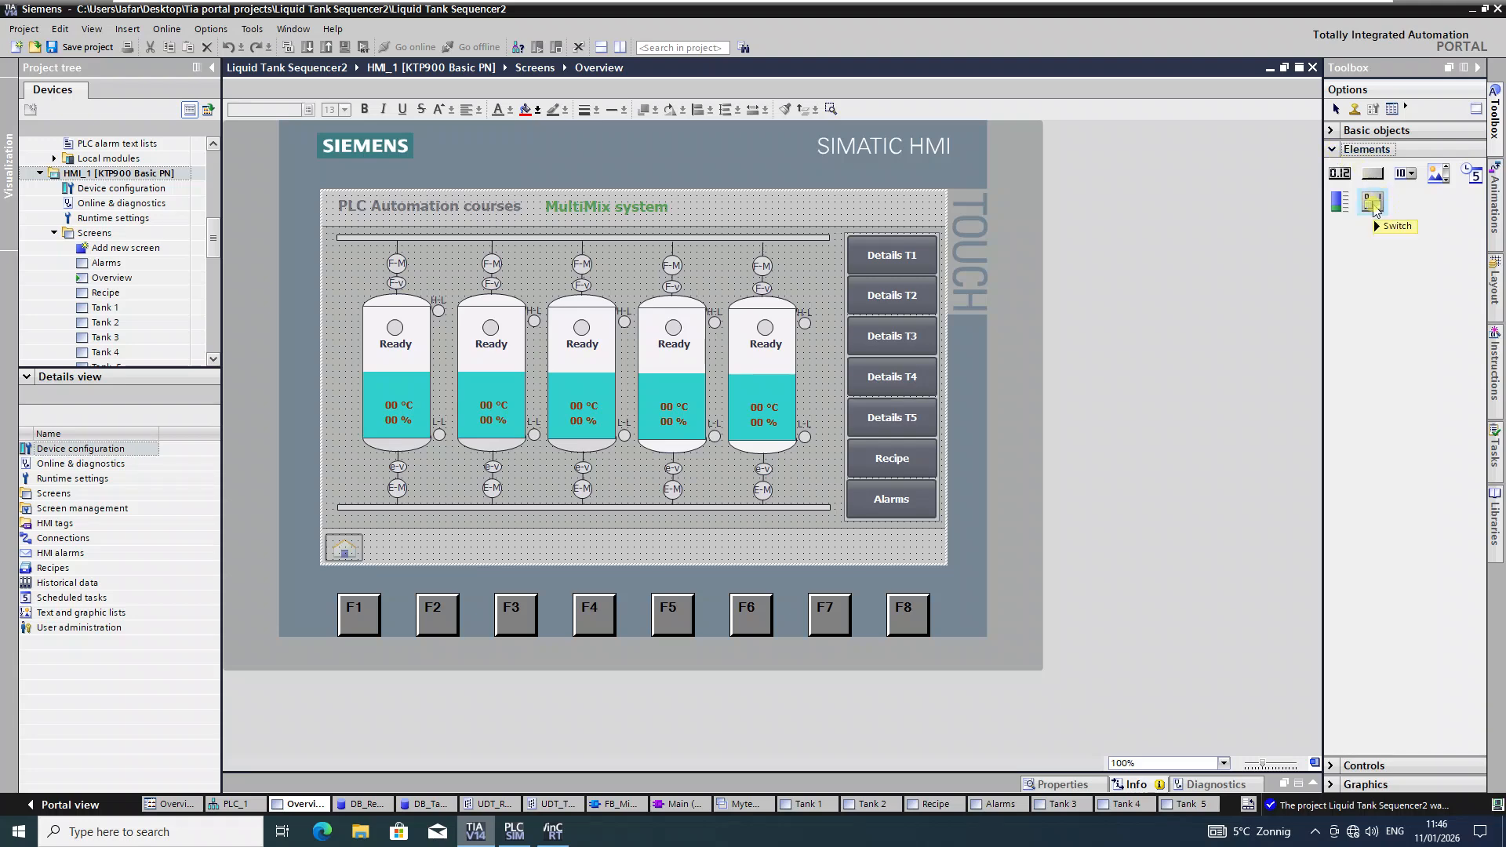
left_click(76, 49)
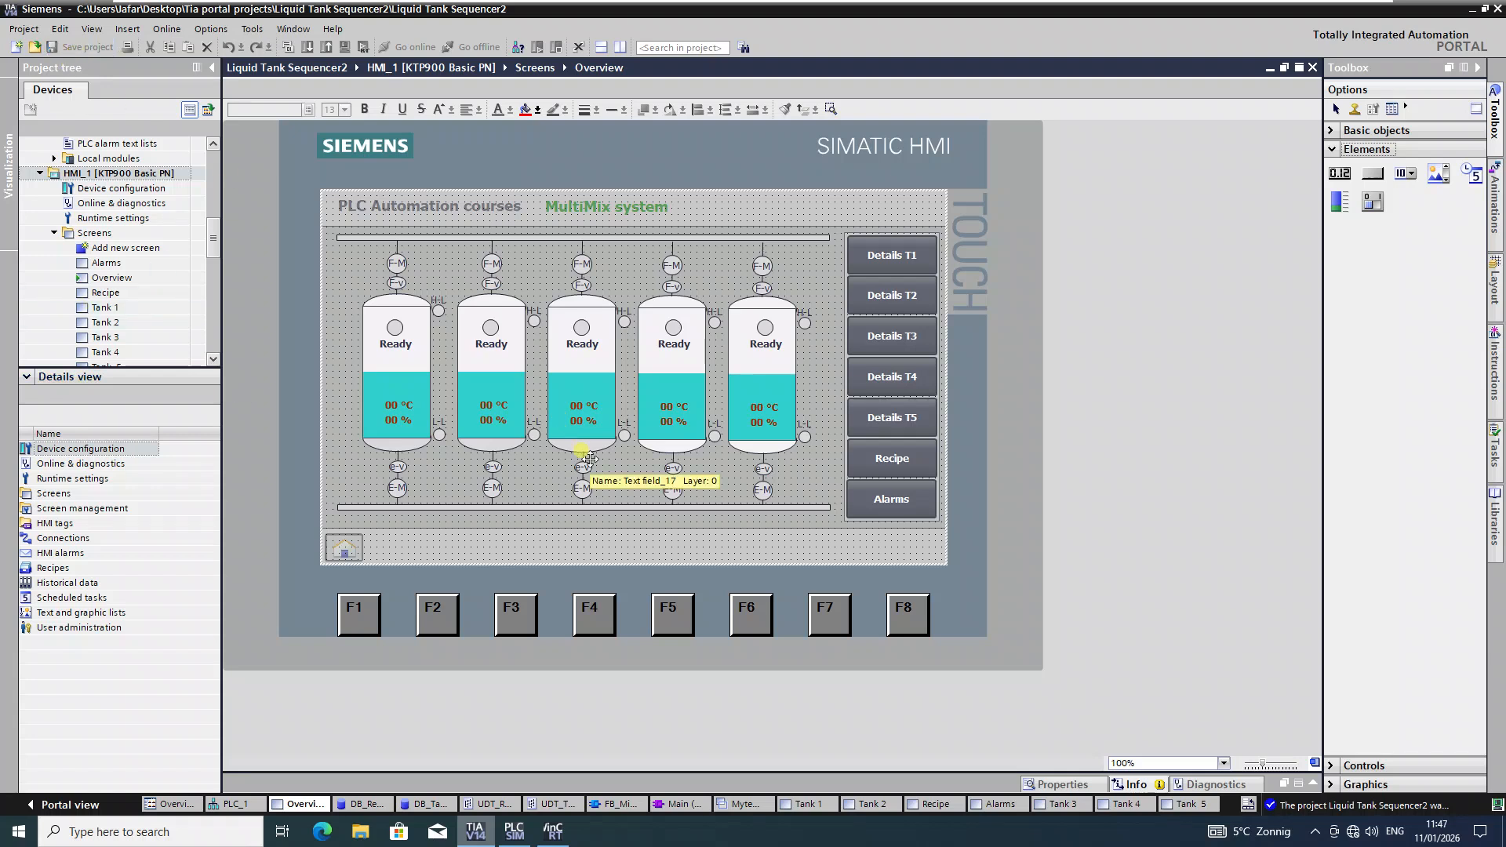
left_click(554, 830)
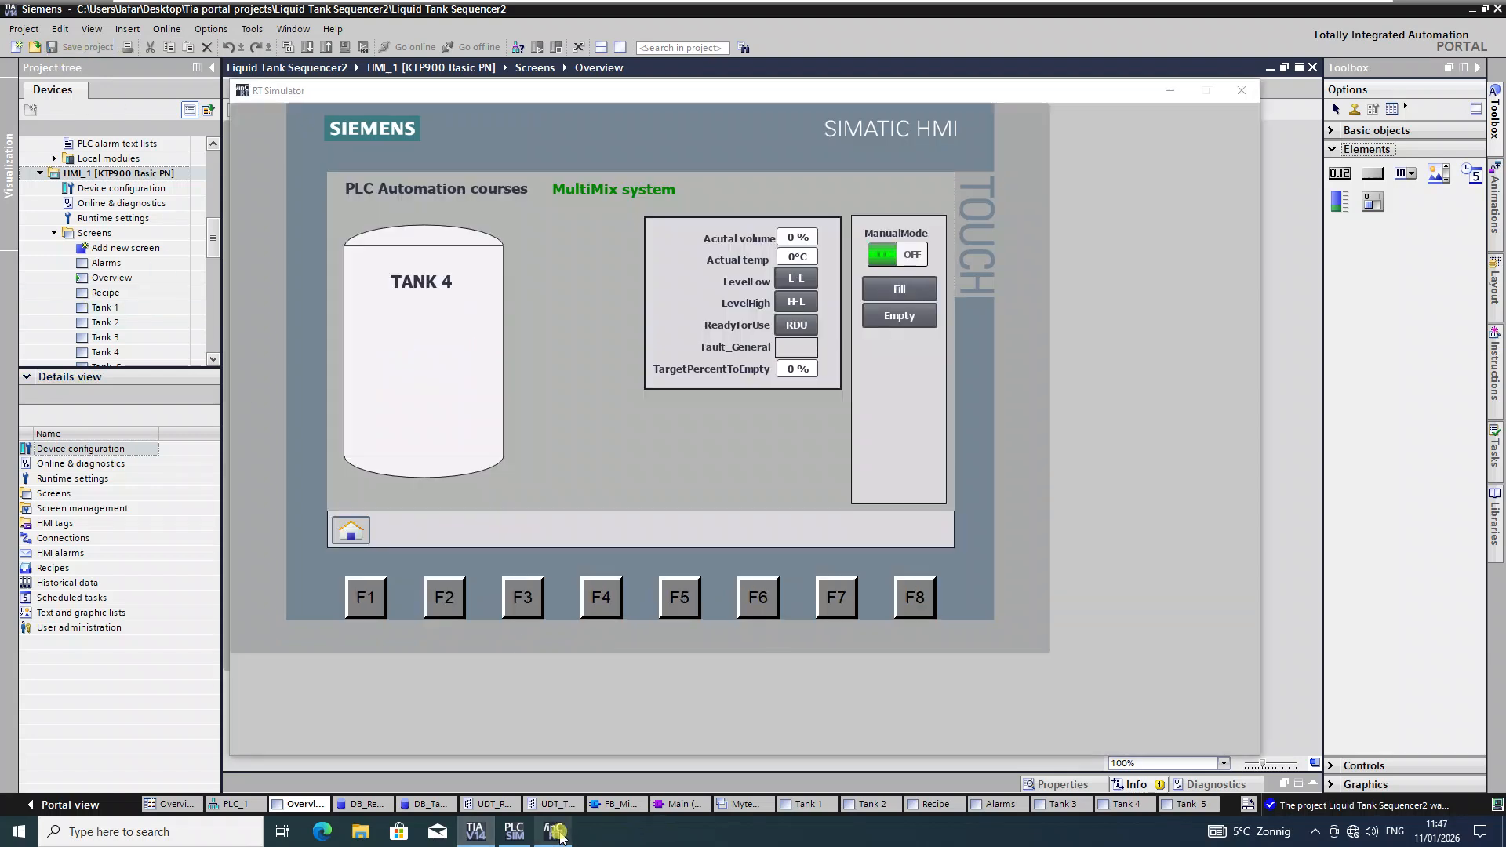
left_click(882, 259)
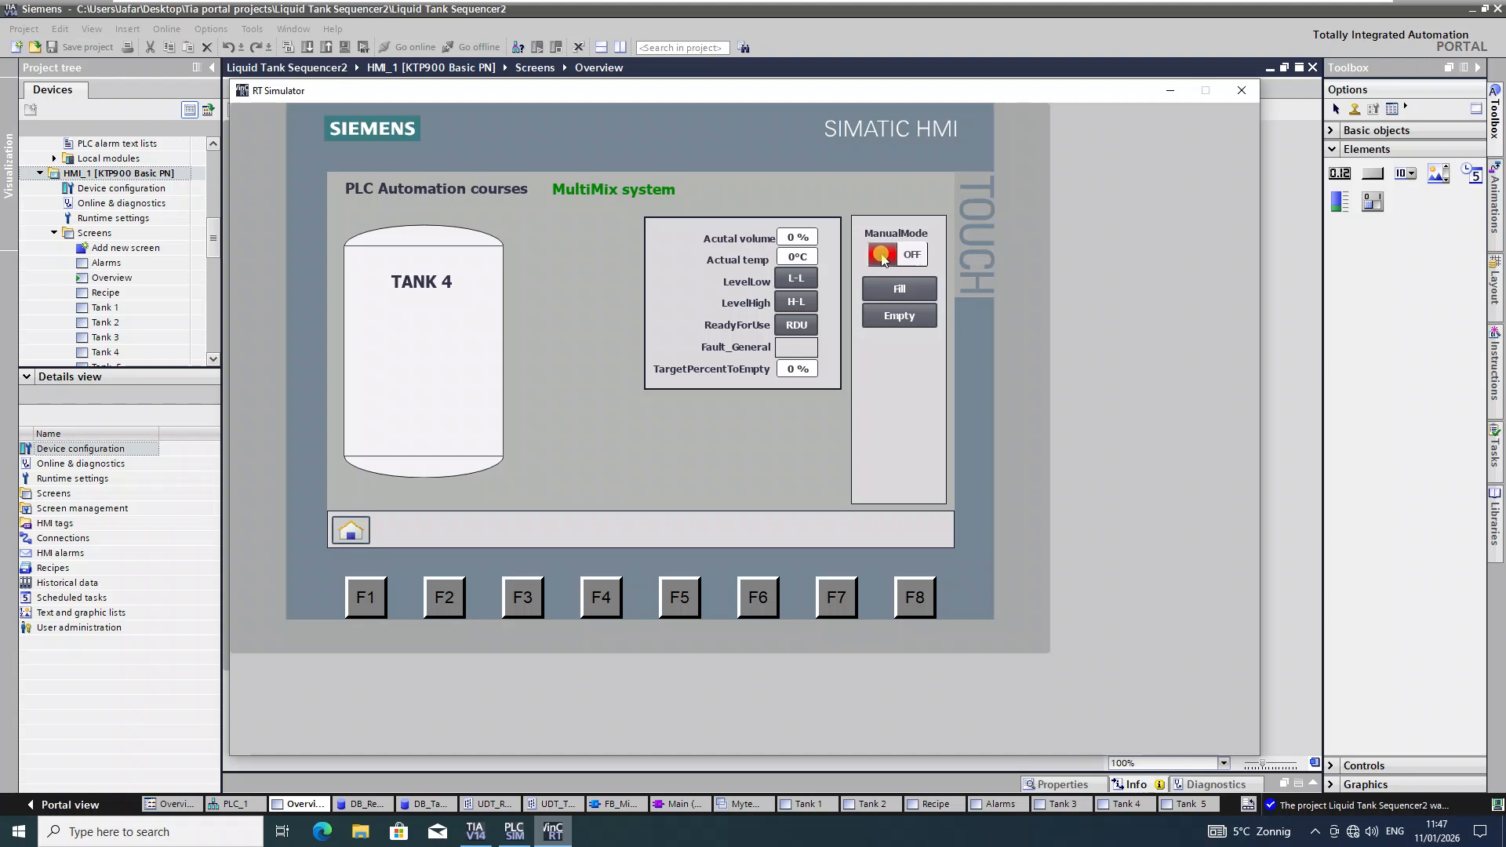
left_click(882, 260)
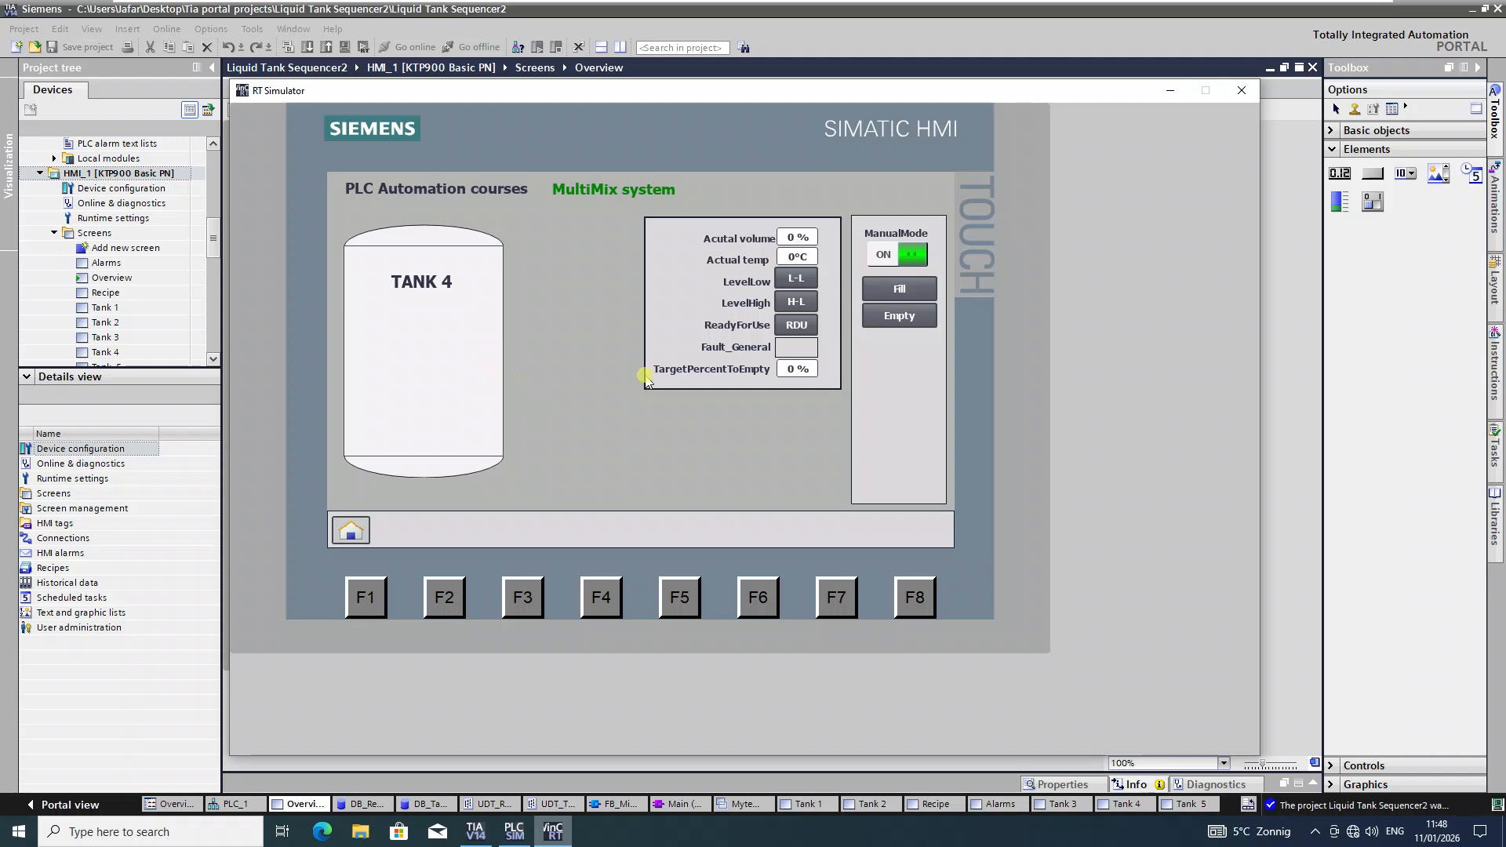
Step: Return to the TIA Portal editor with the Tank 1 screen open
left_click(123, 280)
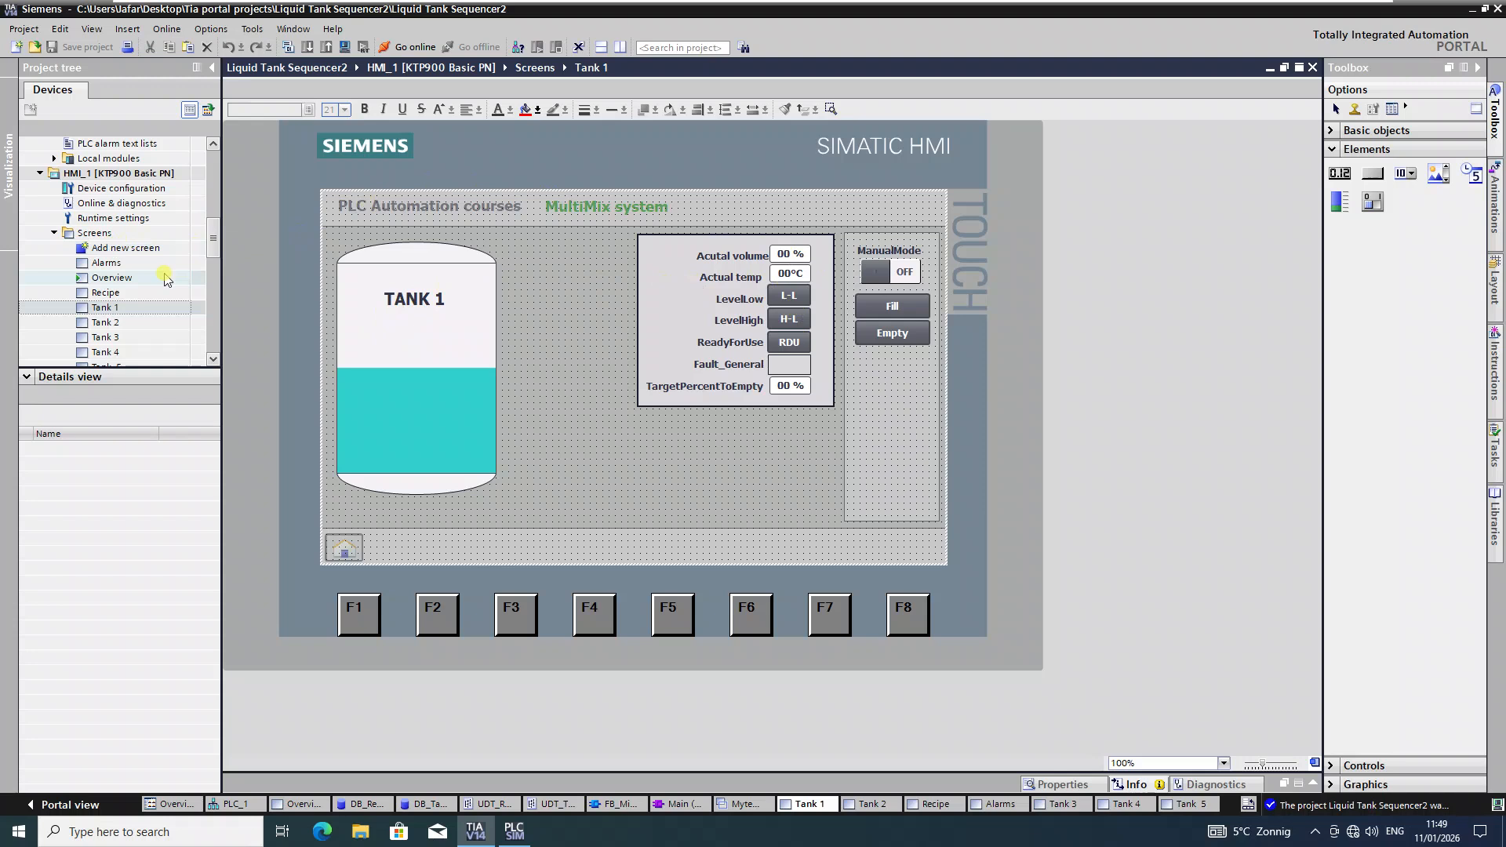
Step: List DB_Tanks Tank[1] members (ManualFill, ManualEmpty, ManualMode) in Details view, then select Tank 1's level bar
left_click_drag(214, 236, 216, 156)
left_click(88, 325)
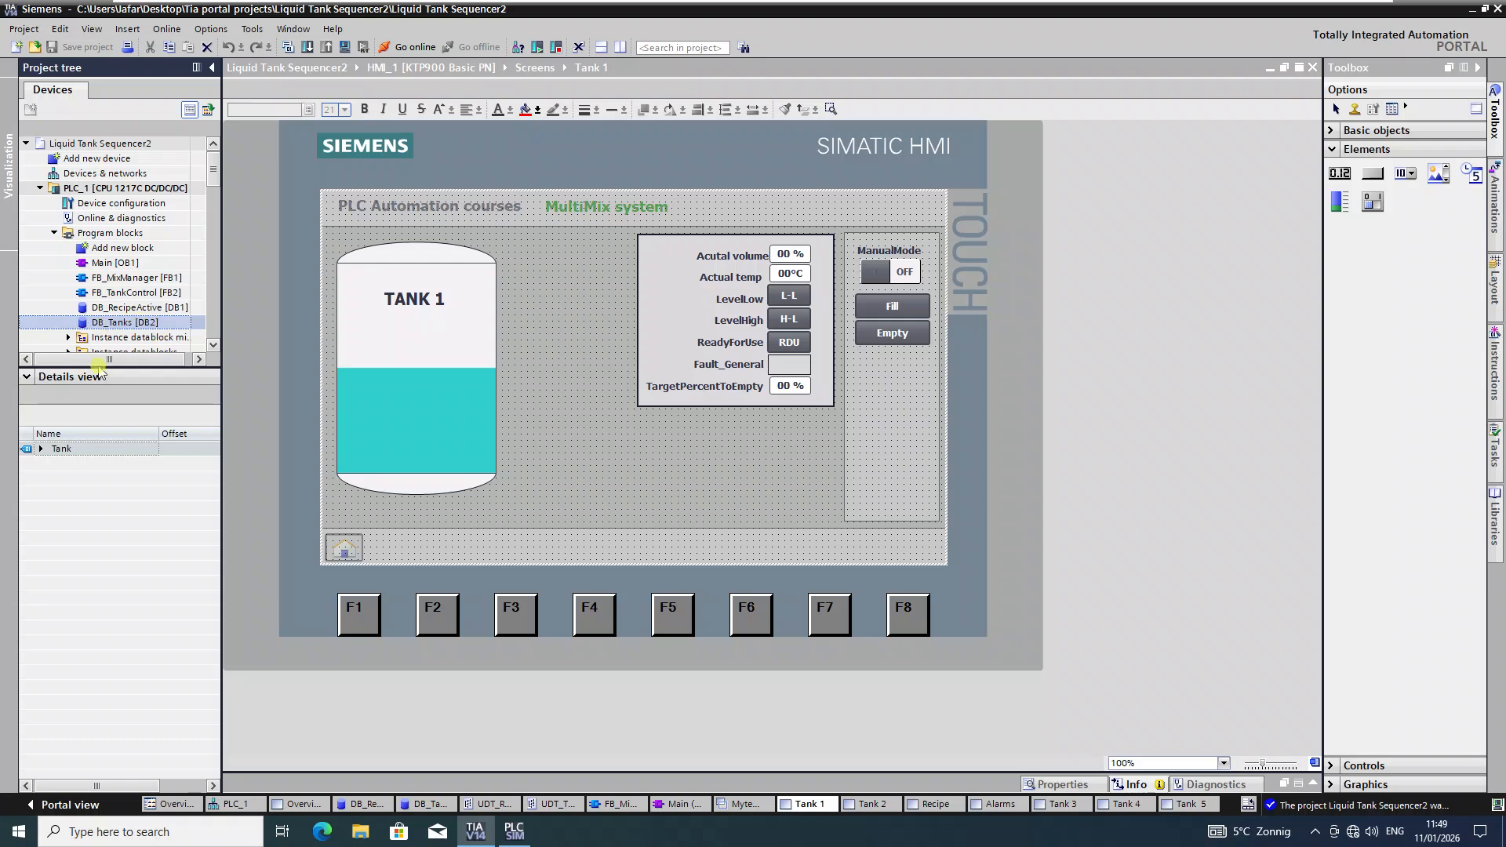
left_click(41, 449)
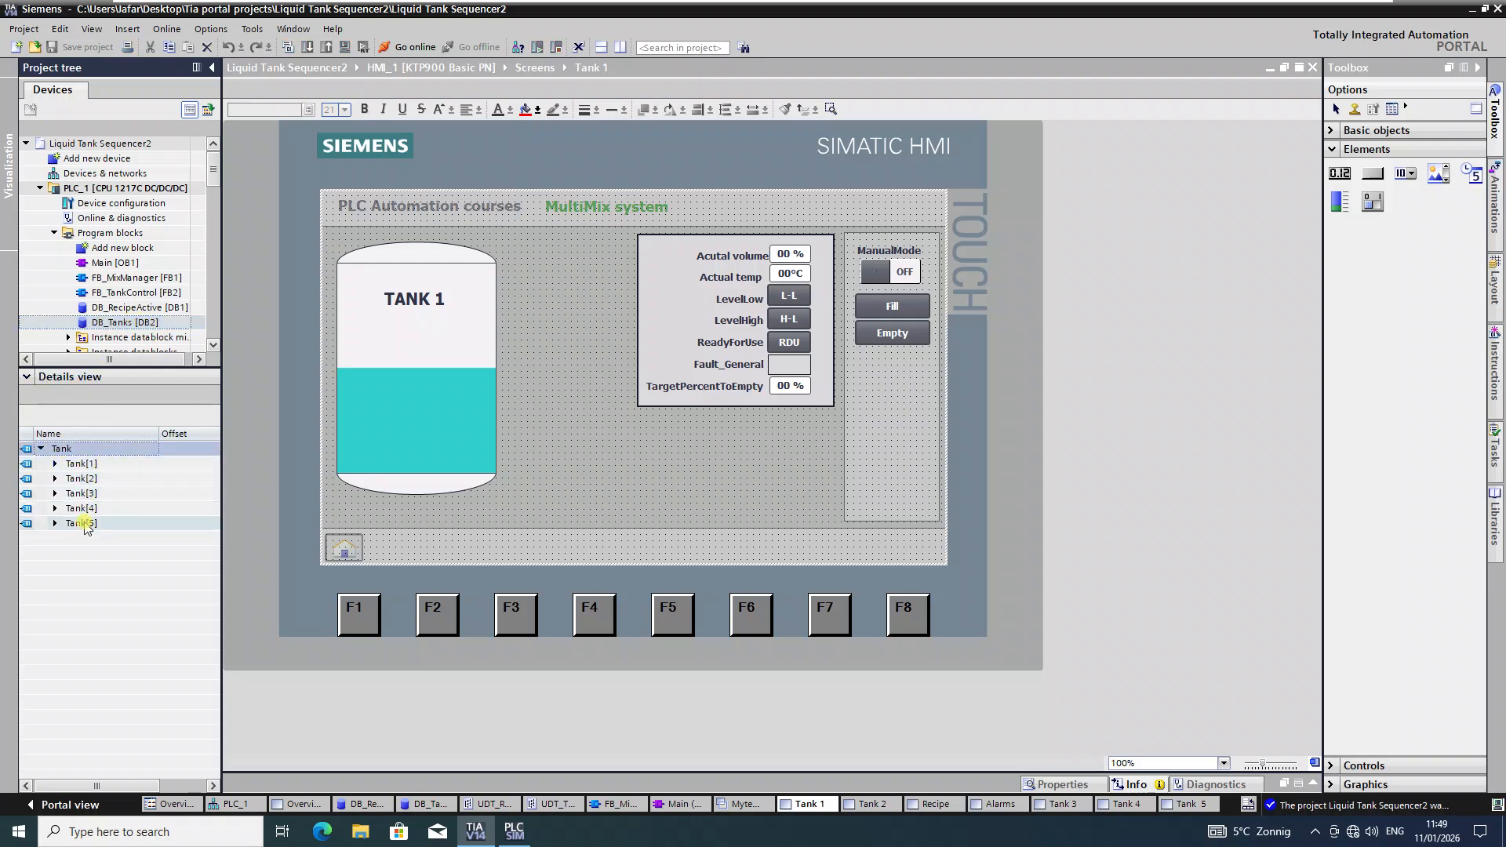
left_click(55, 463)
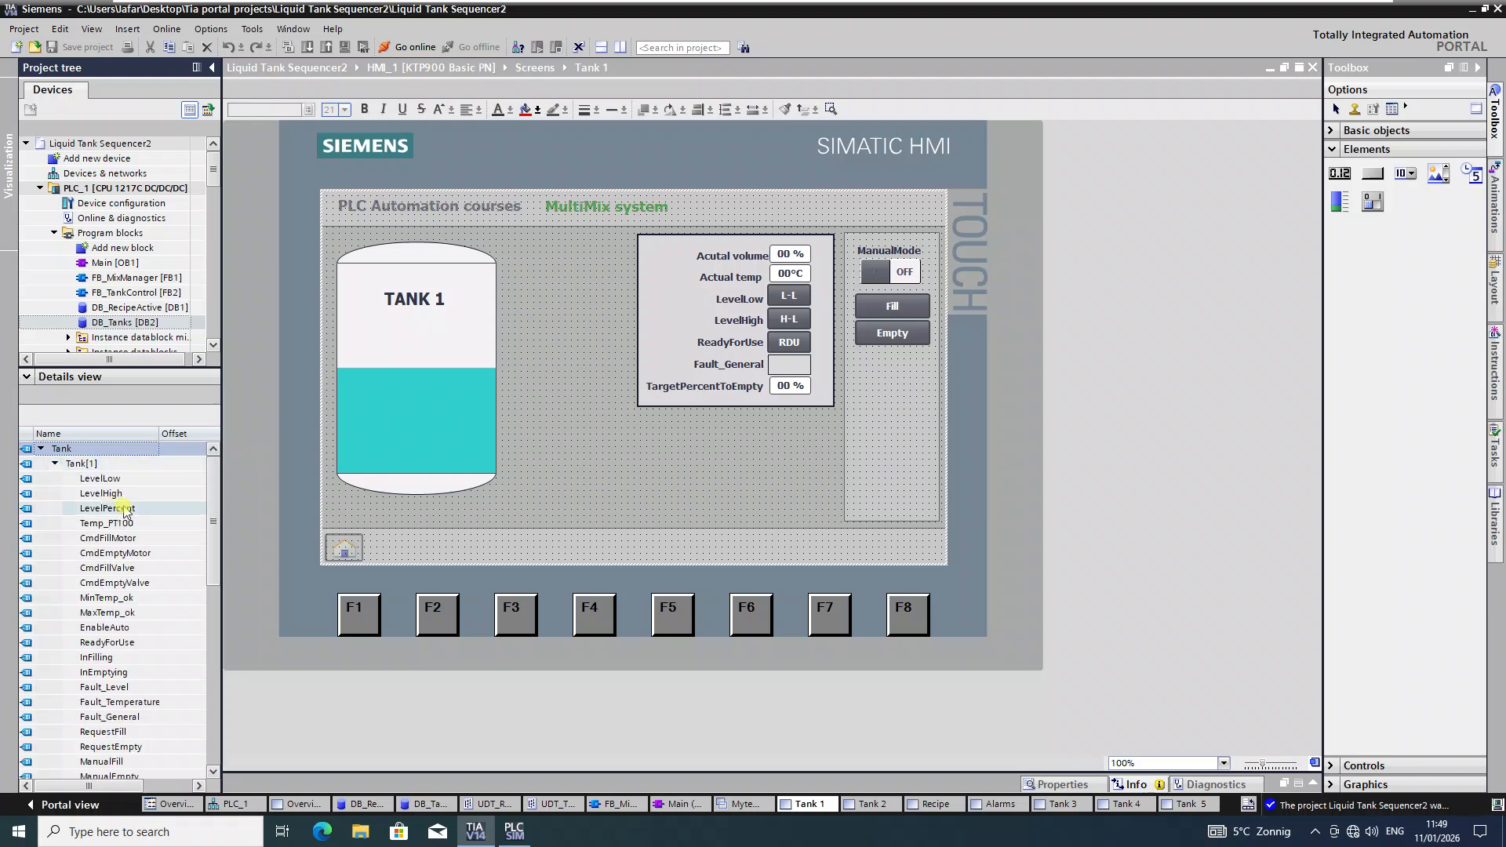
left_click(143, 601)
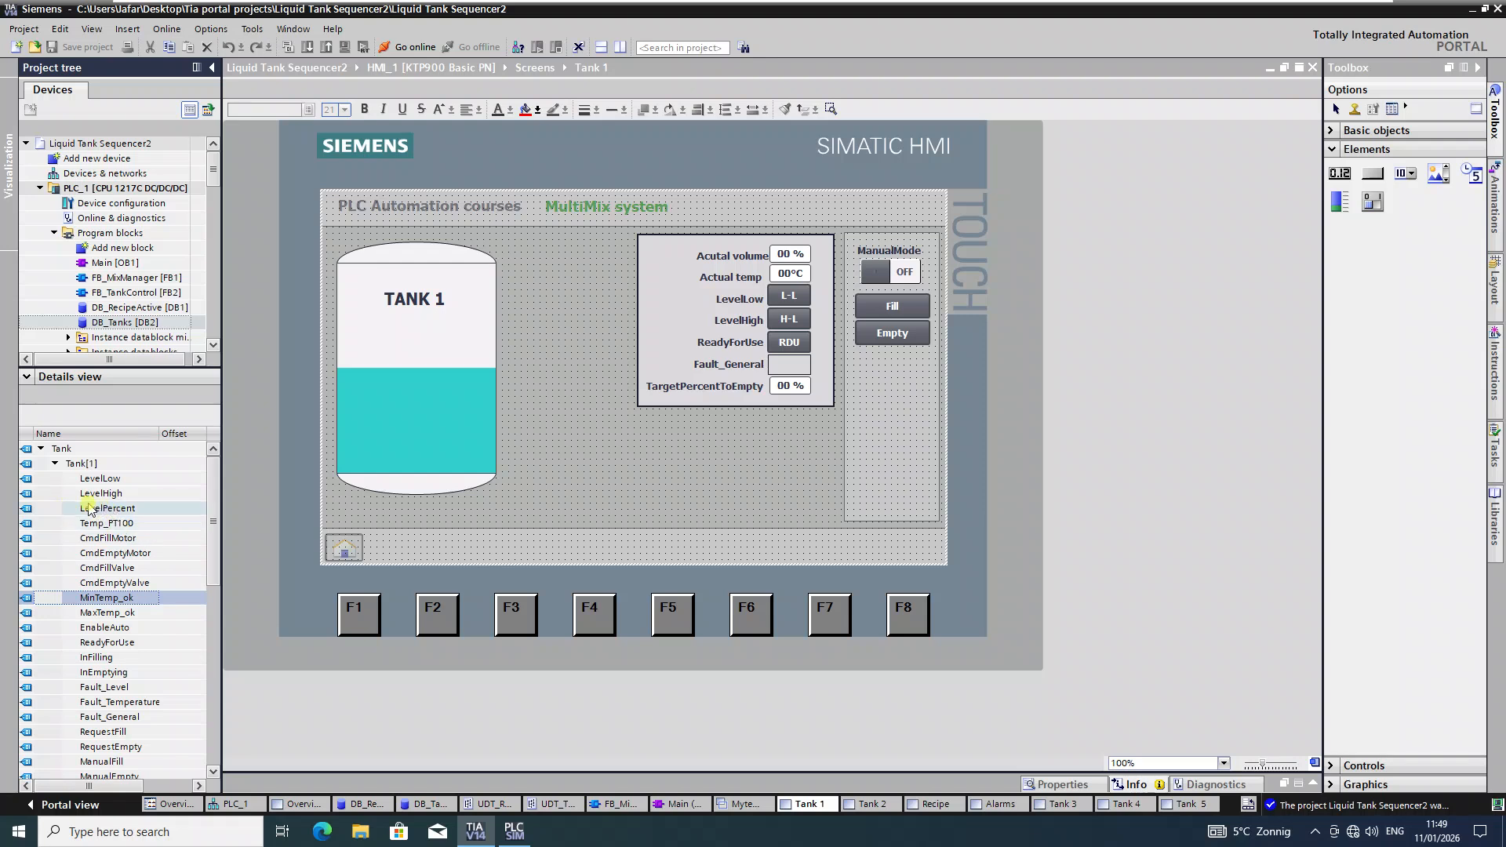
left_click(142, 567)
scroll(141, 568, "down", 2)
scroll(141, 565, "up", 2)
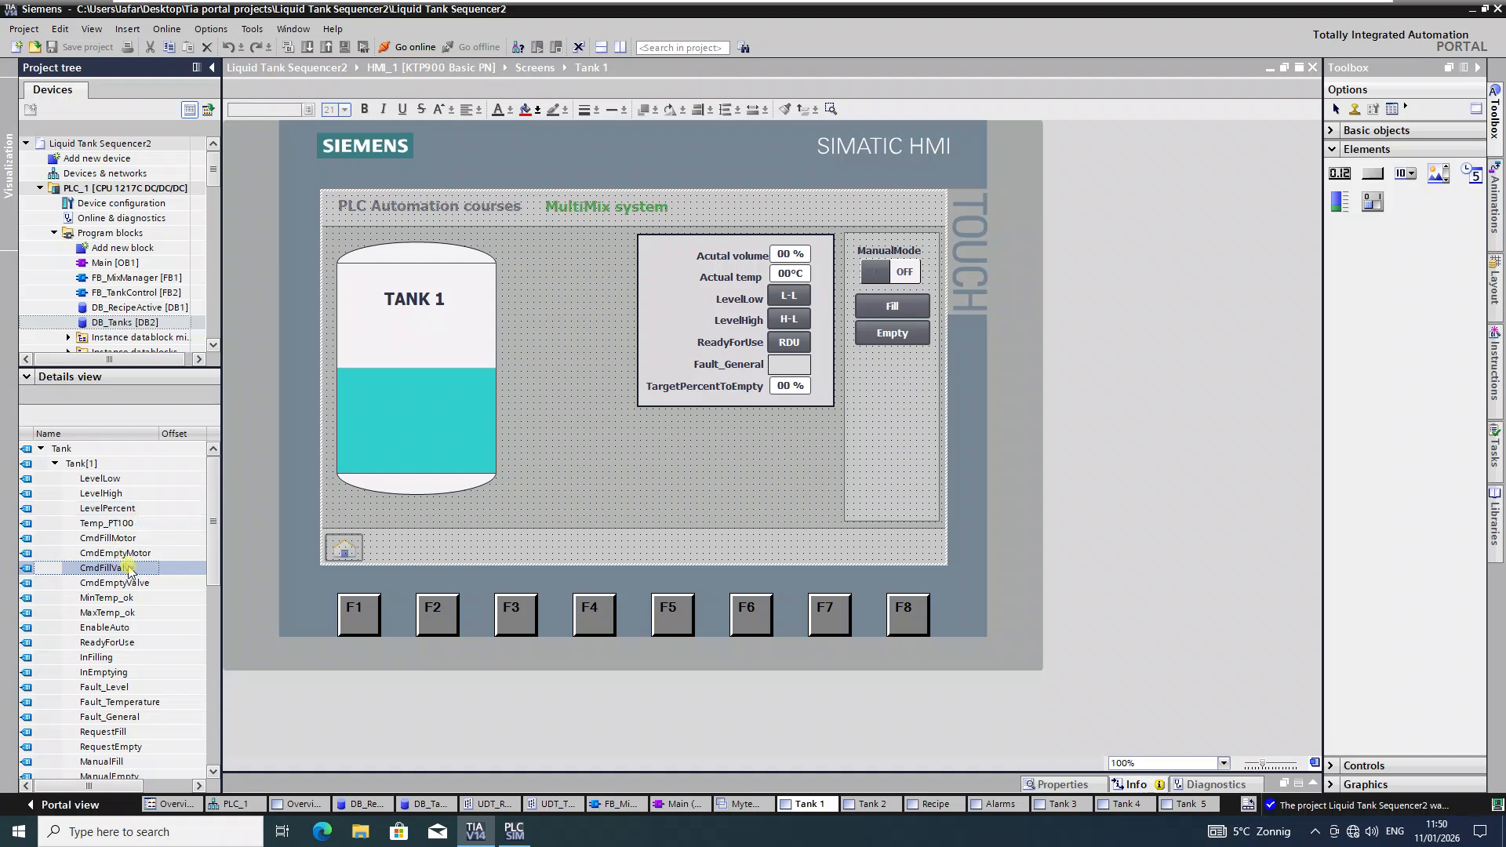
scroll(126, 568, "down", 3)
scroll(124, 588, "down", 1)
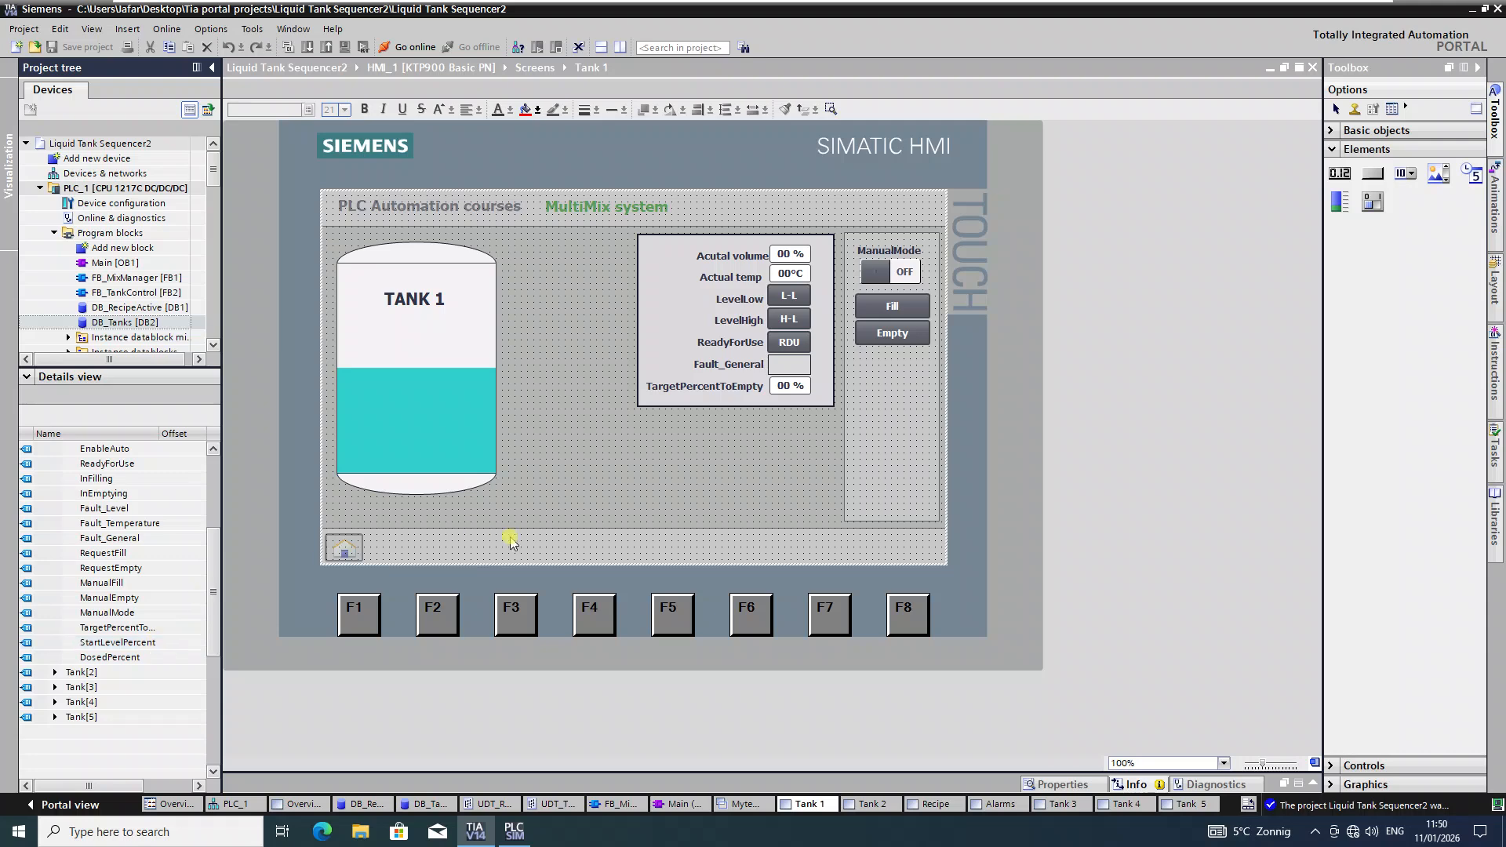
left_click(428, 378)
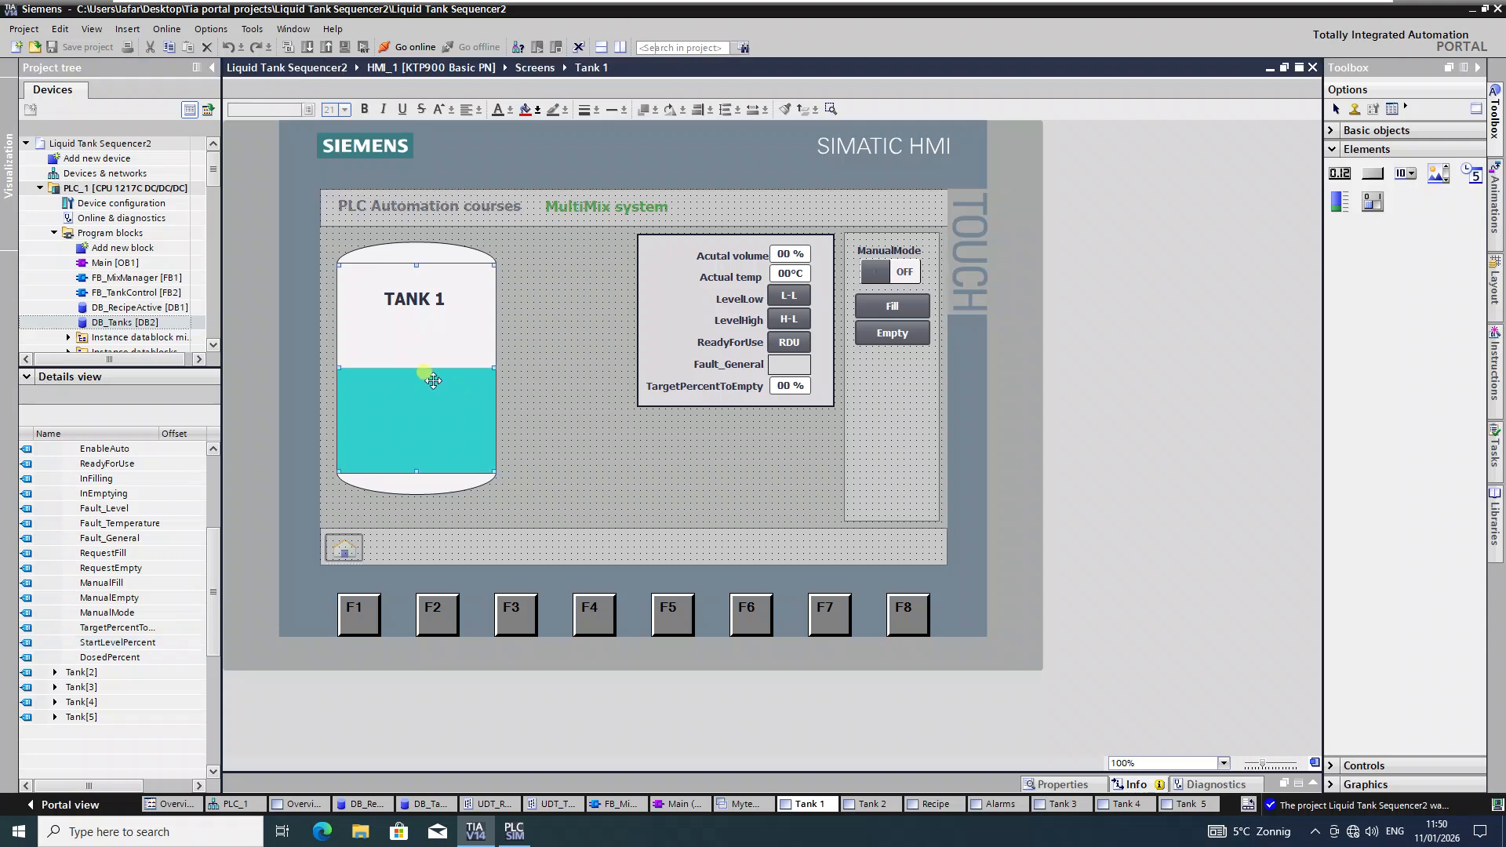
Step: Show the level bar's General properties with its process tag and scale settings
left_click(1060, 784)
scroll(654, 346, "down", 2)
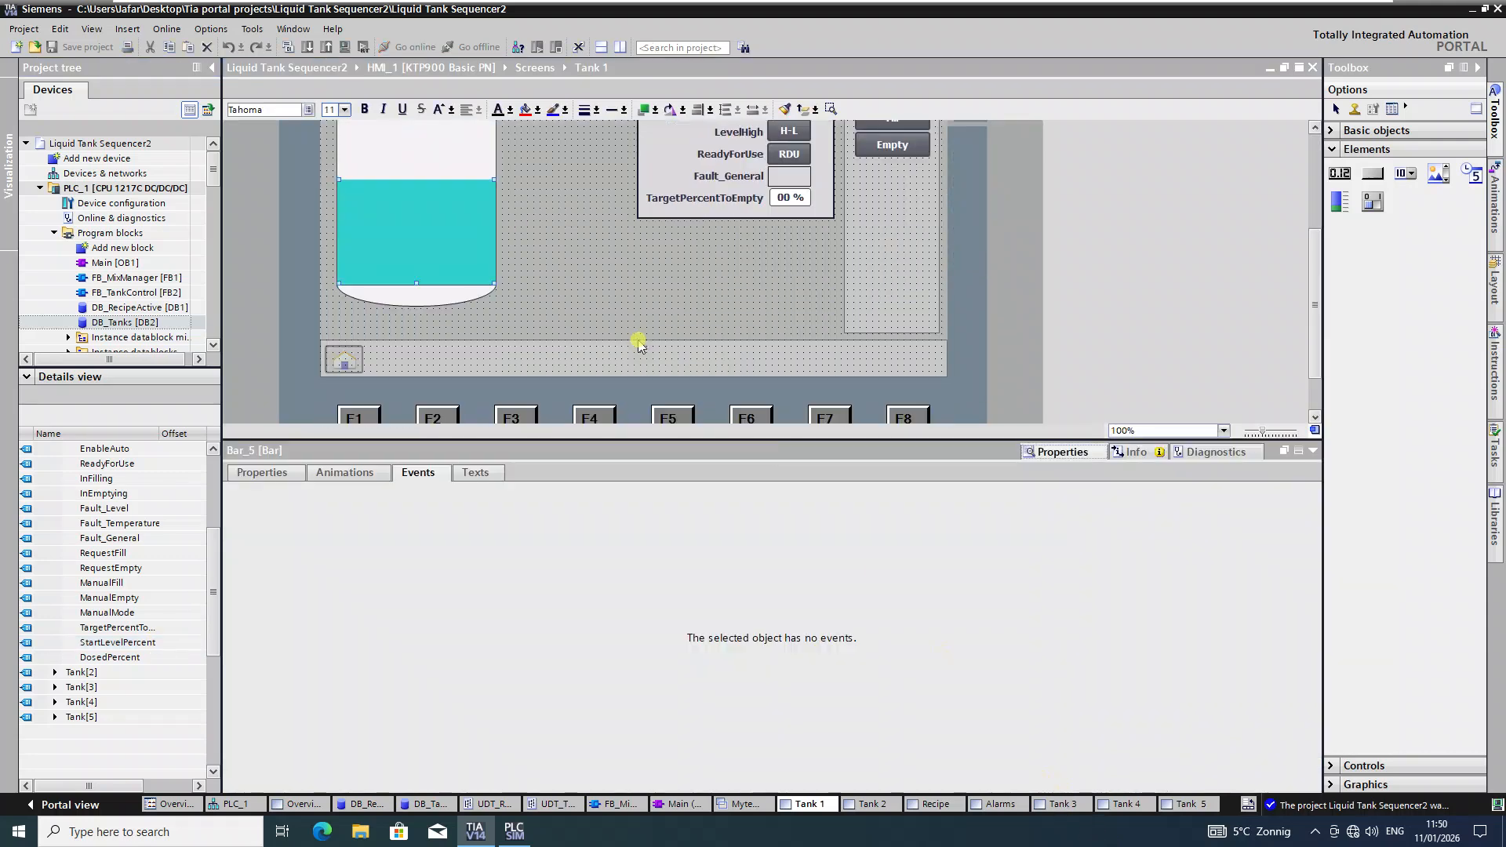
scroll(640, 339, "up", 1)
left_click(274, 473)
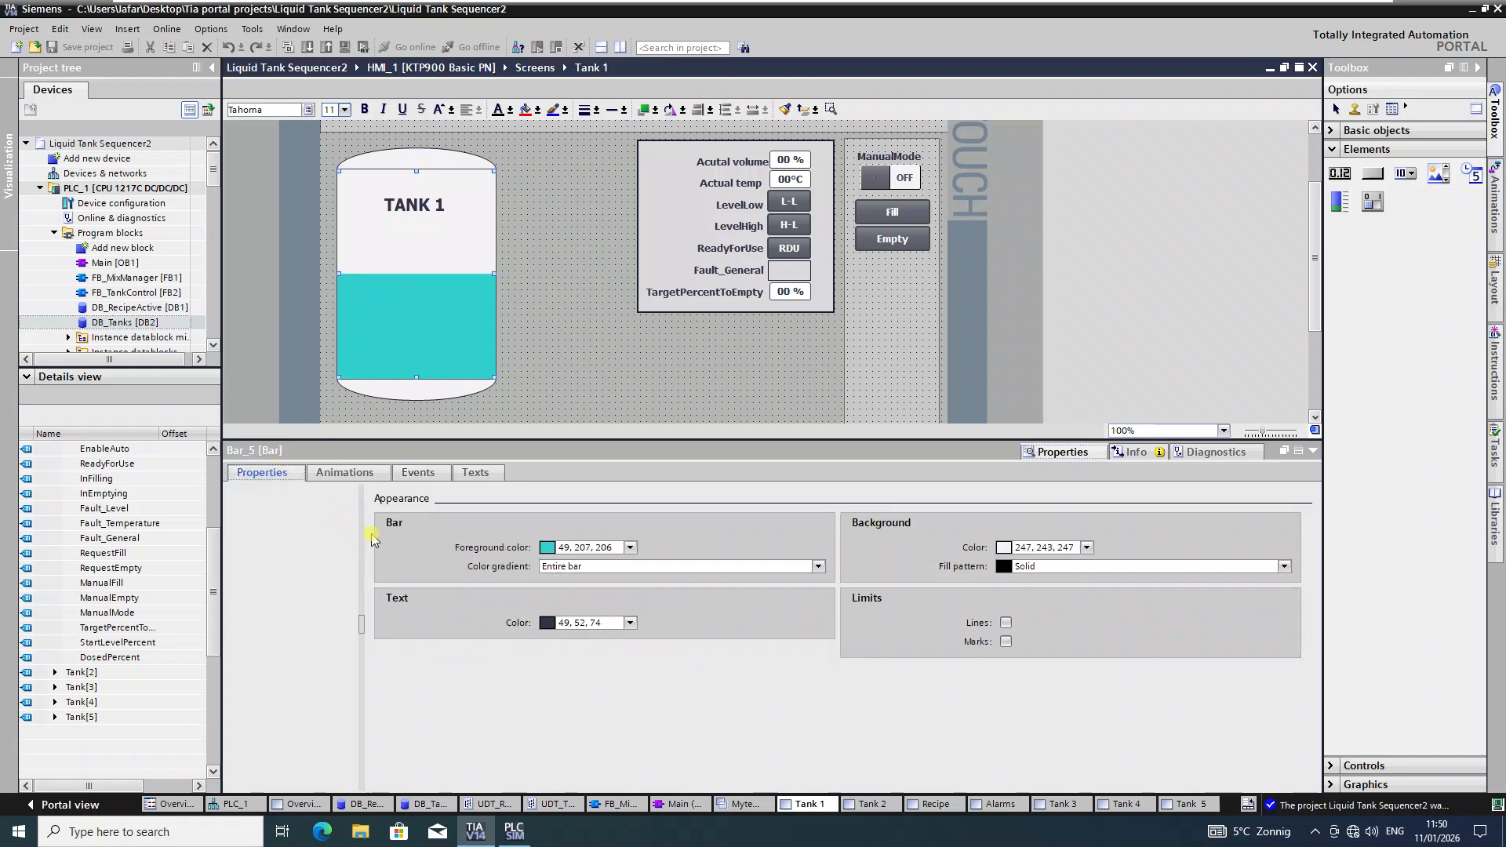
left_click(259, 516)
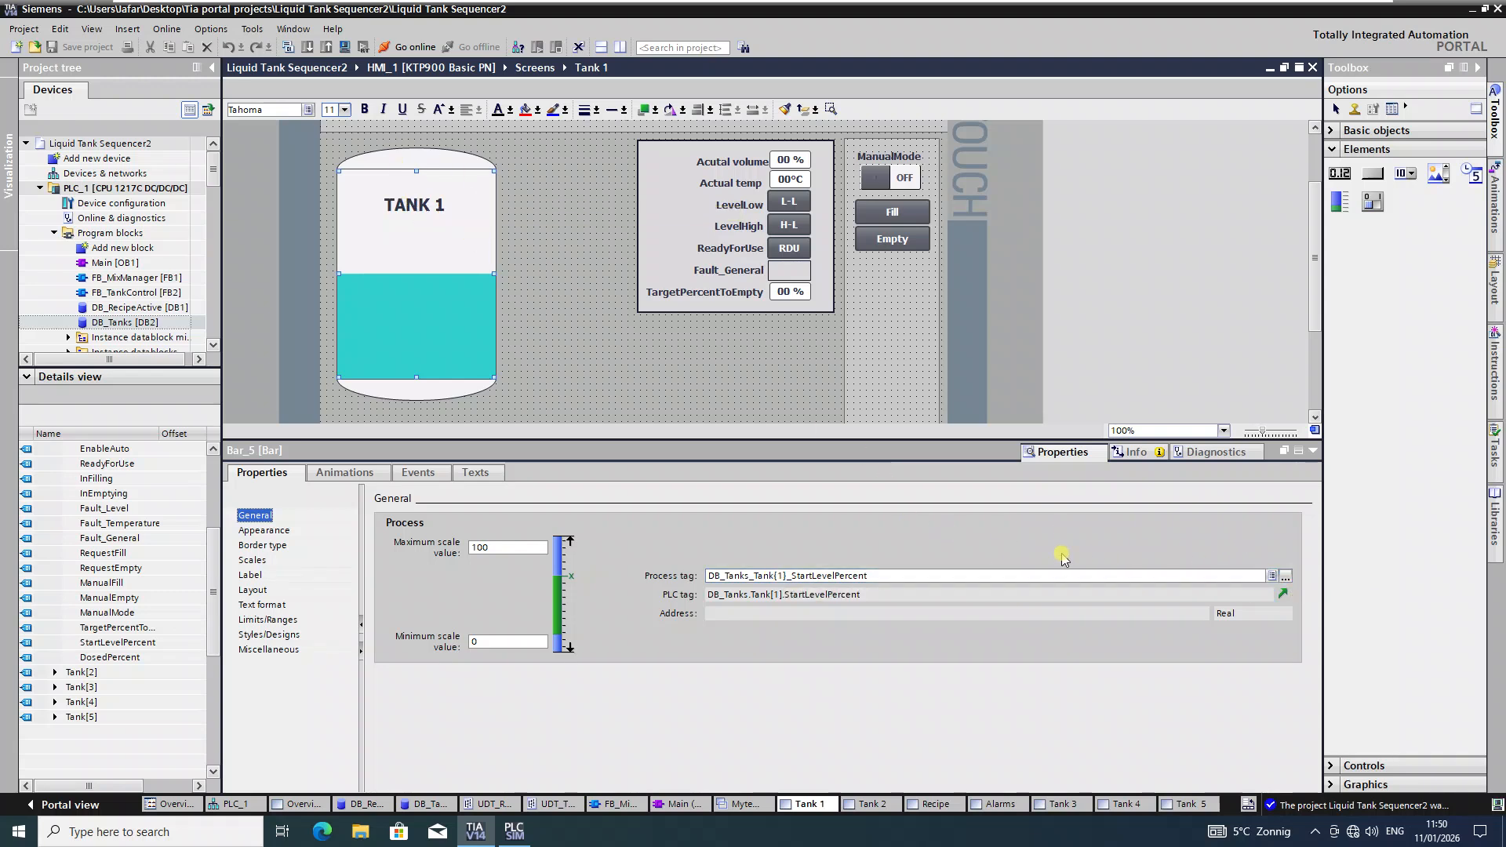
Step: Set the level bar's process tag to DB_Tanks.Tank[1].StartLevelPercent, then select the Actual volume field
left_click(1284, 578)
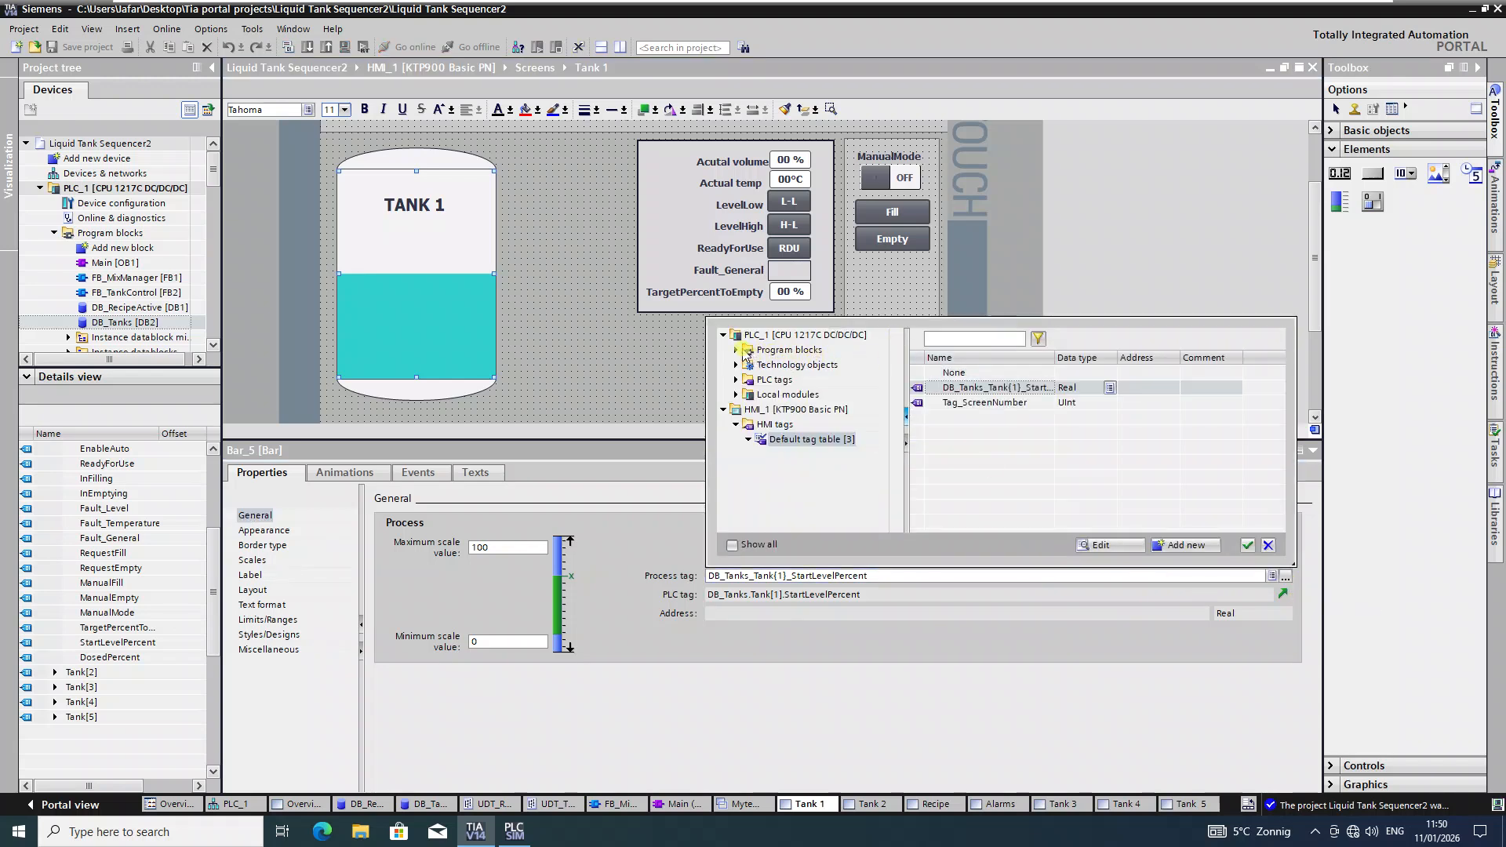
left_click(737, 351)
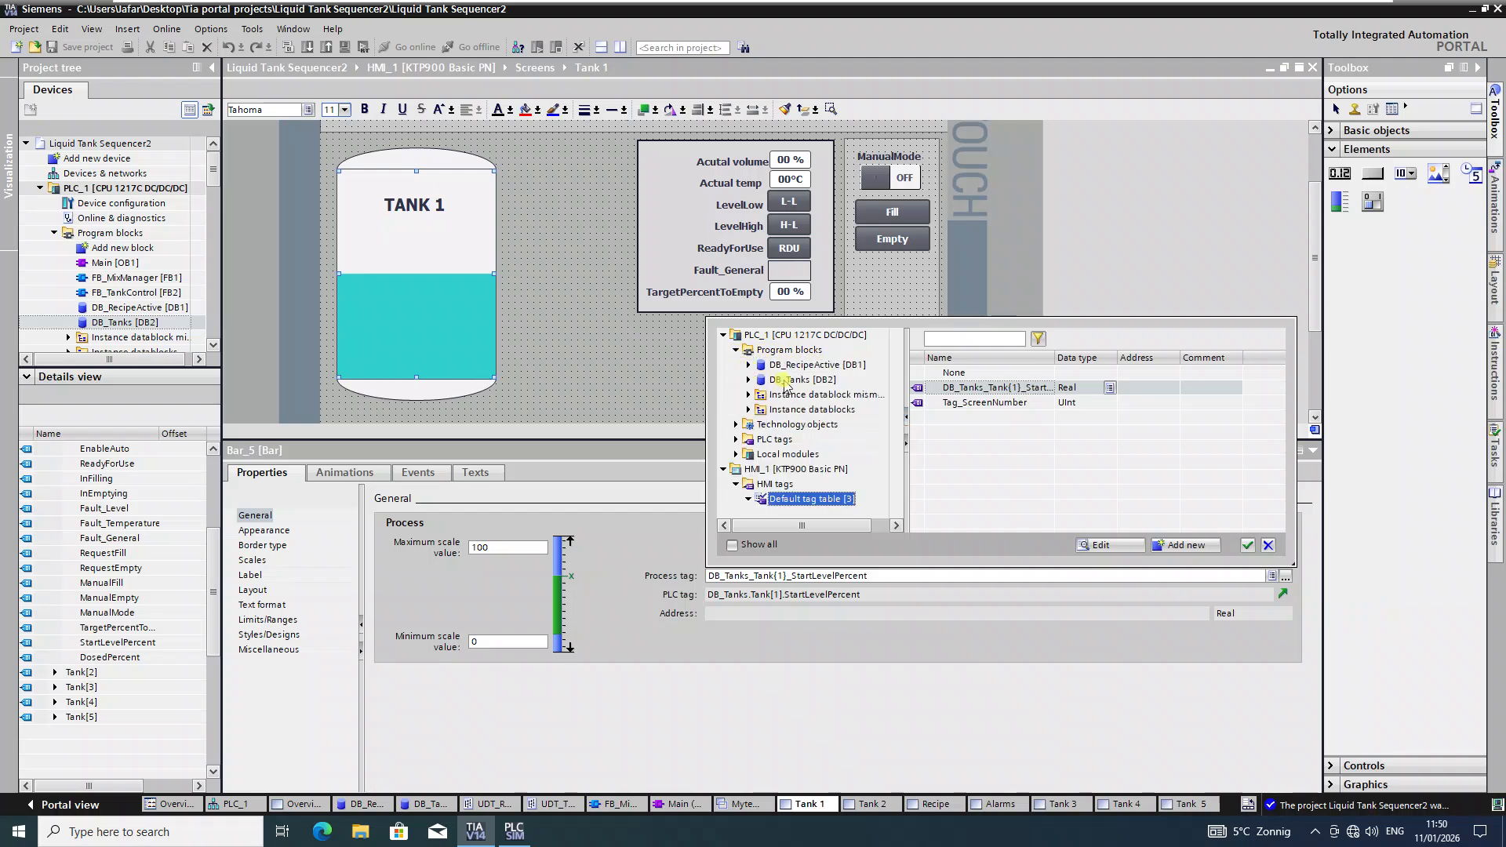
left_click(749, 380)
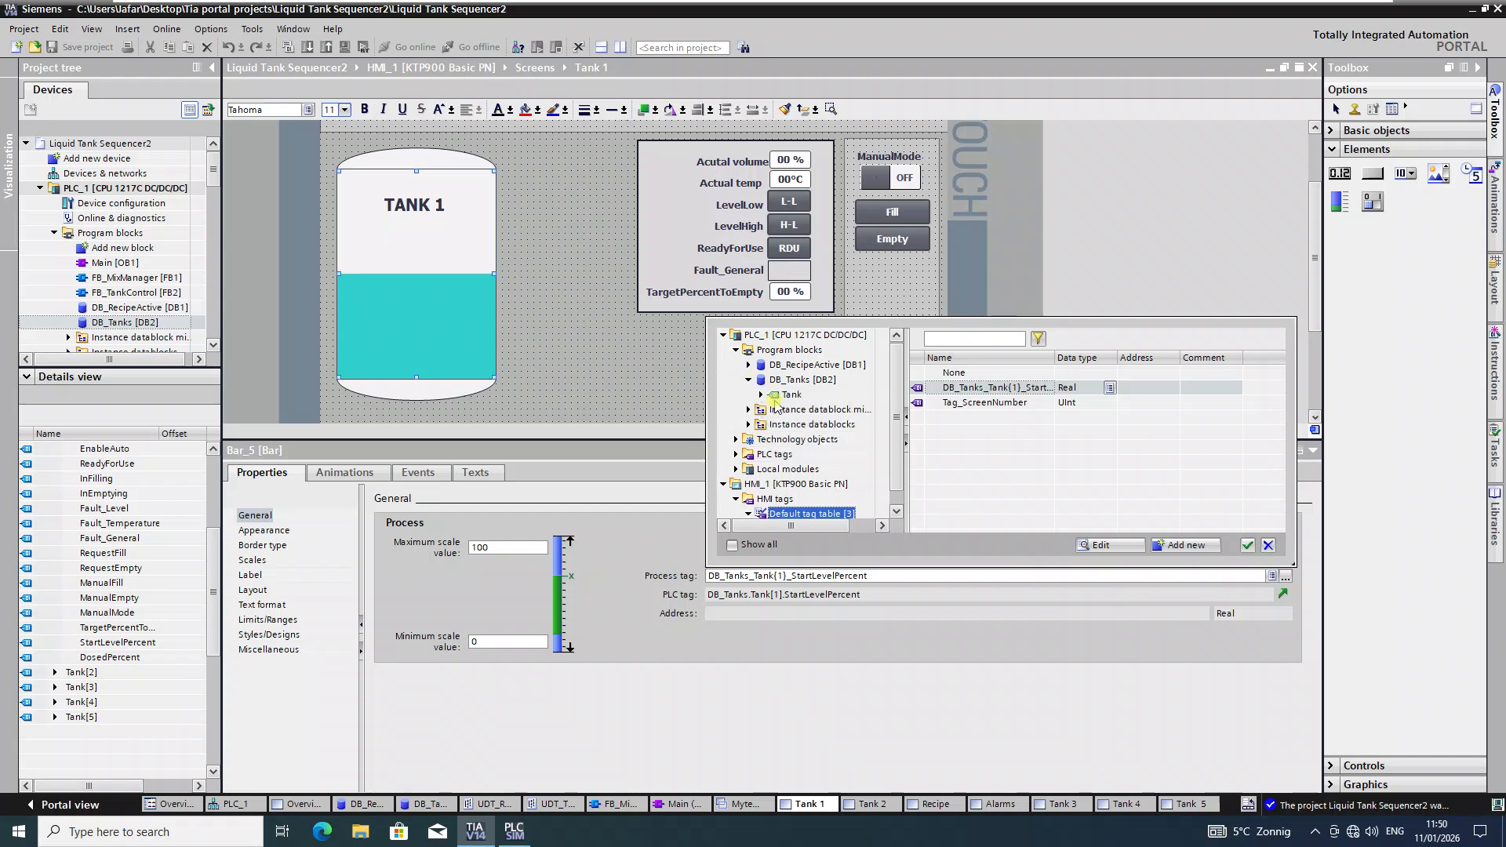
left_click(760, 394)
left_click(809, 410)
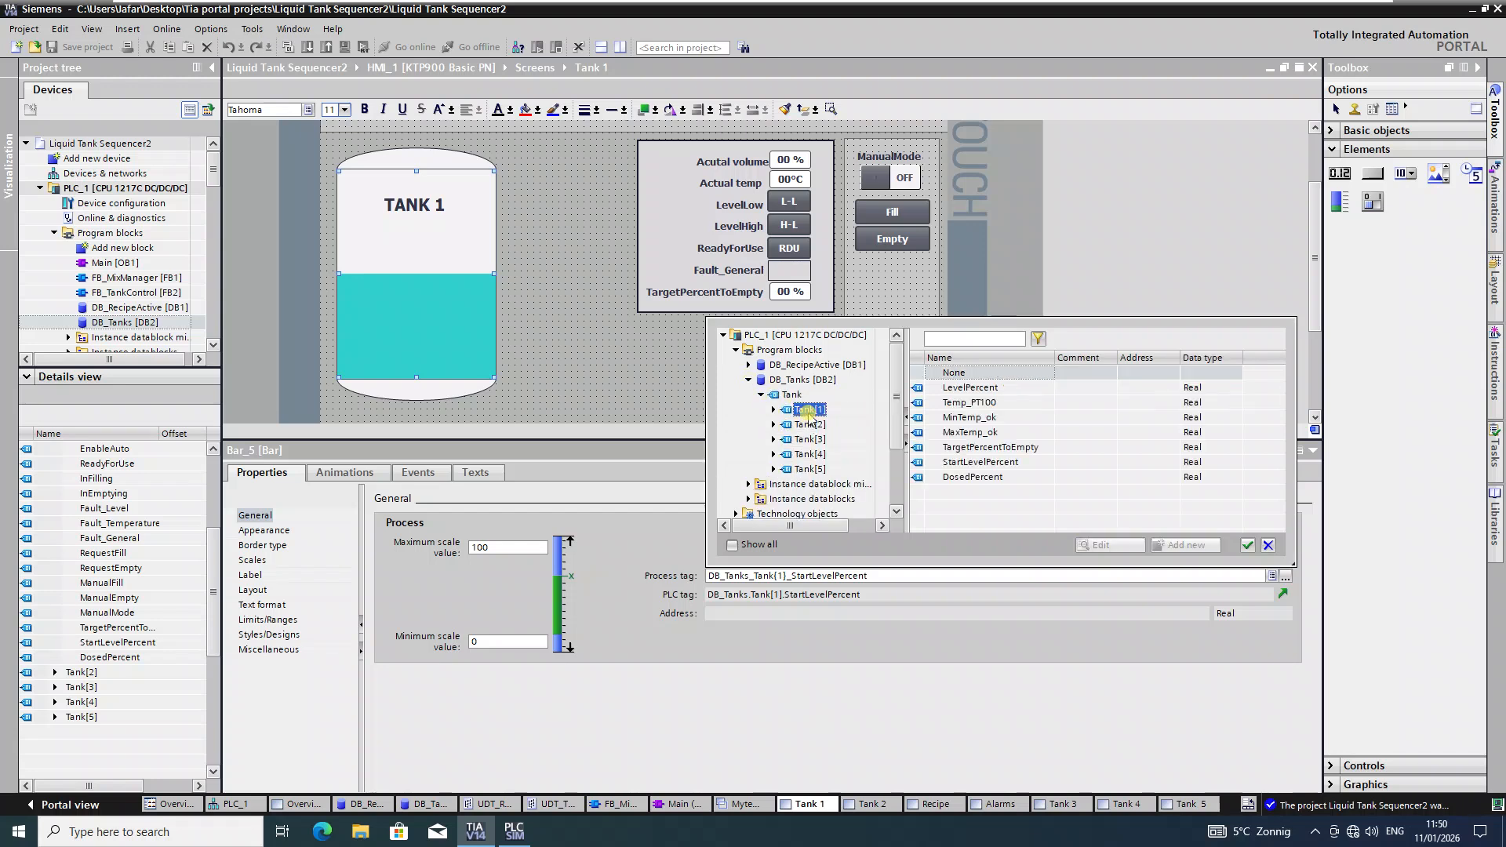
left_click(981, 462)
left_click(1247, 545)
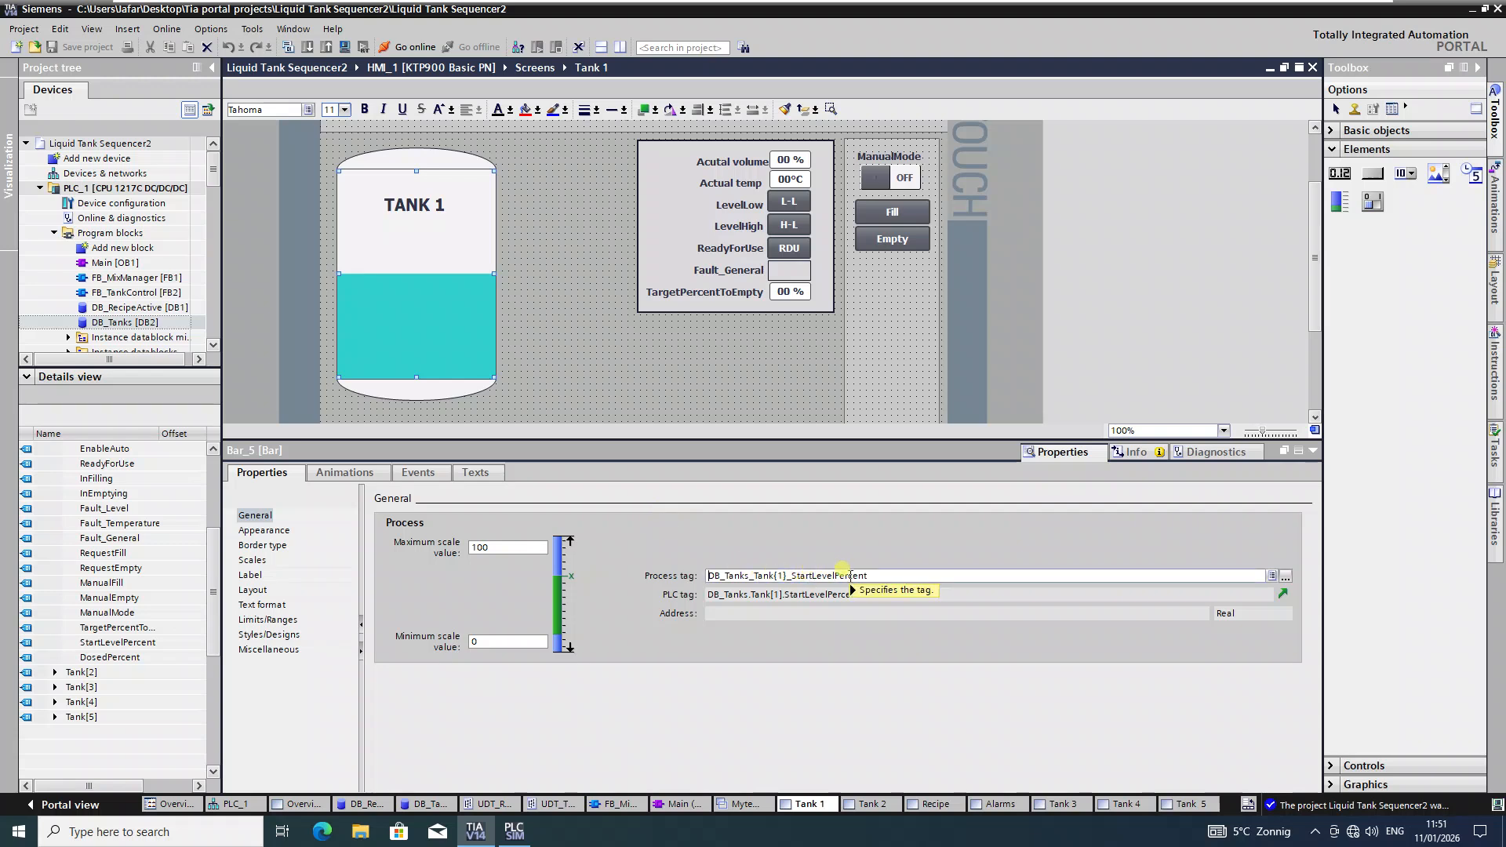
mouse_move(849, 575)
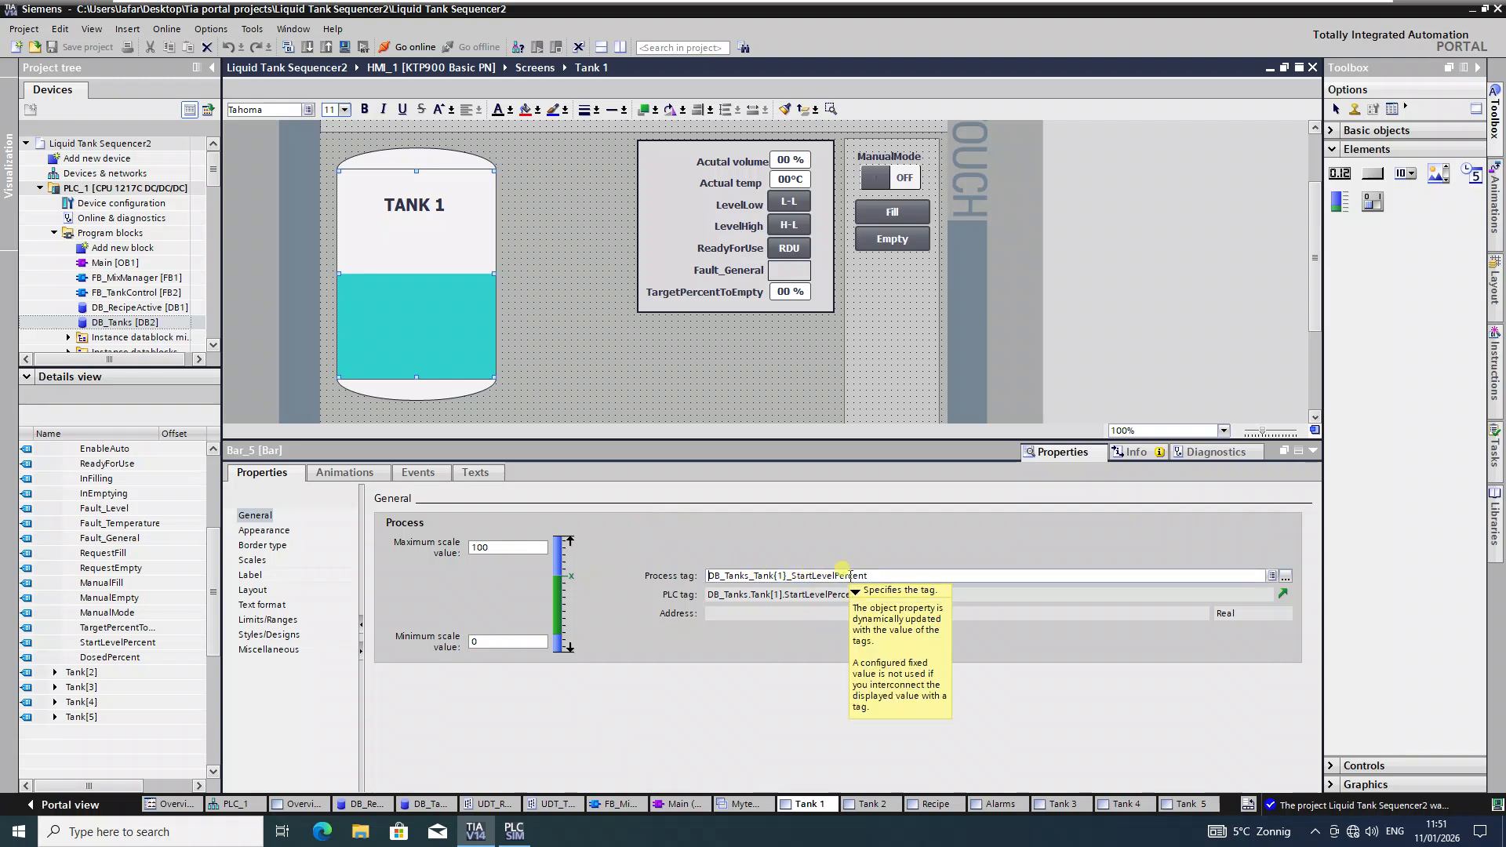
left_click(794, 160)
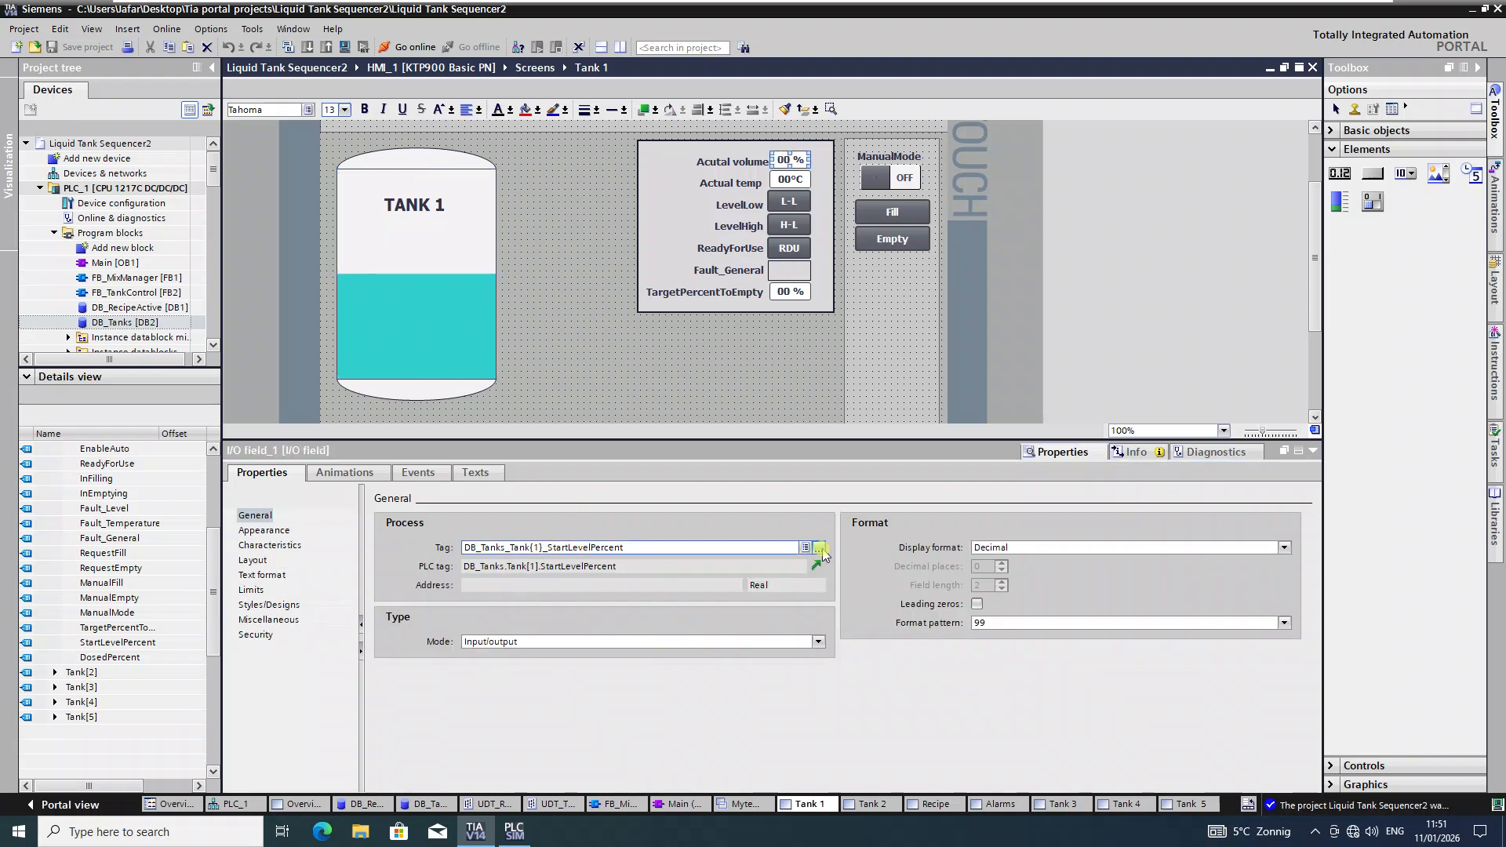
Step: Assign DB_Tanks.Tank[1].StartLevelPercent as the Actual volume field's tag
left_click(821, 550)
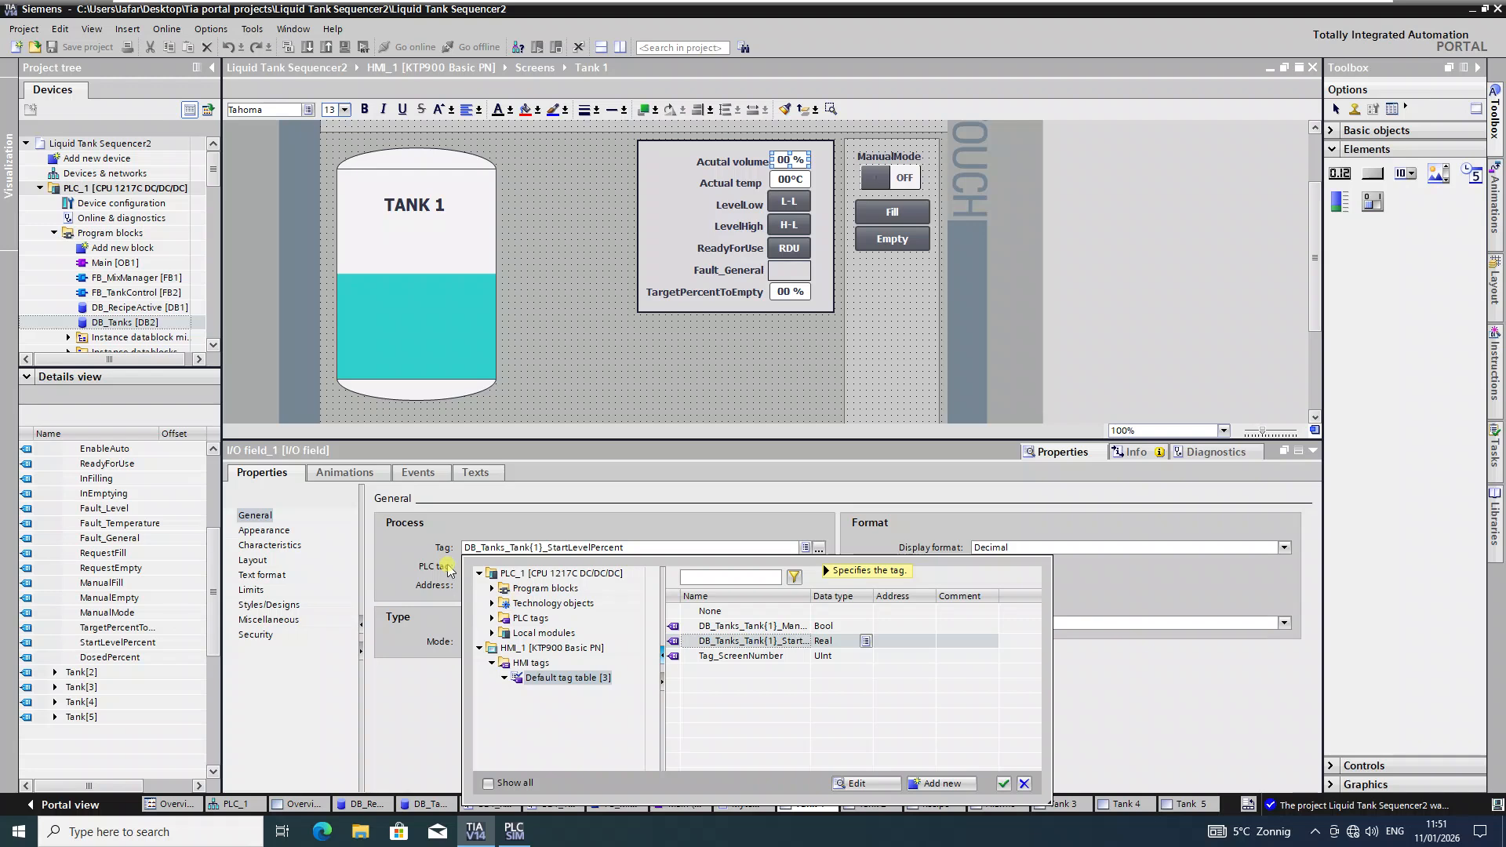
left_click(492, 588)
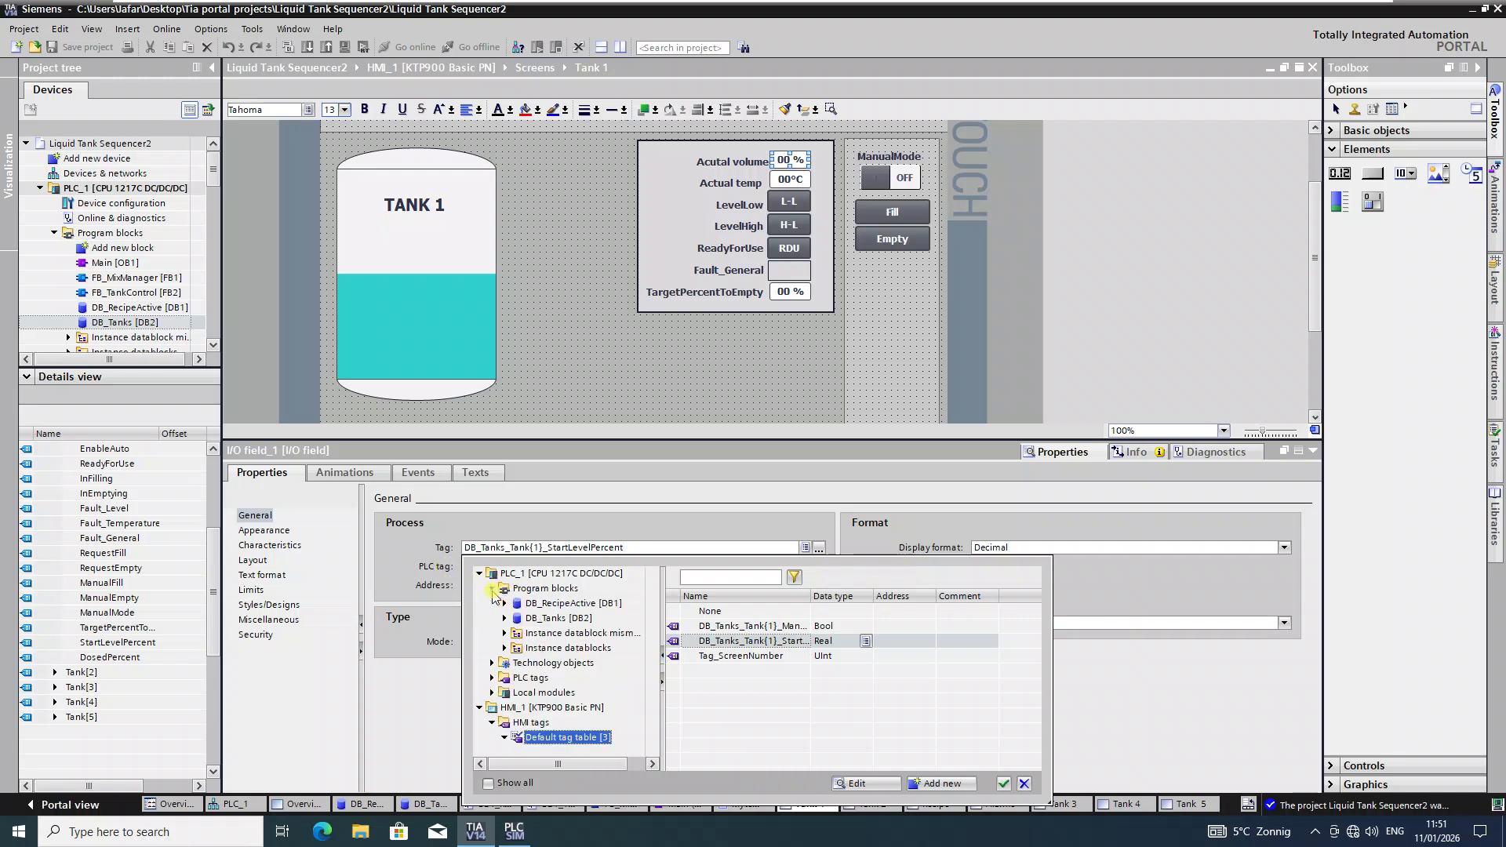
left_click(505, 619)
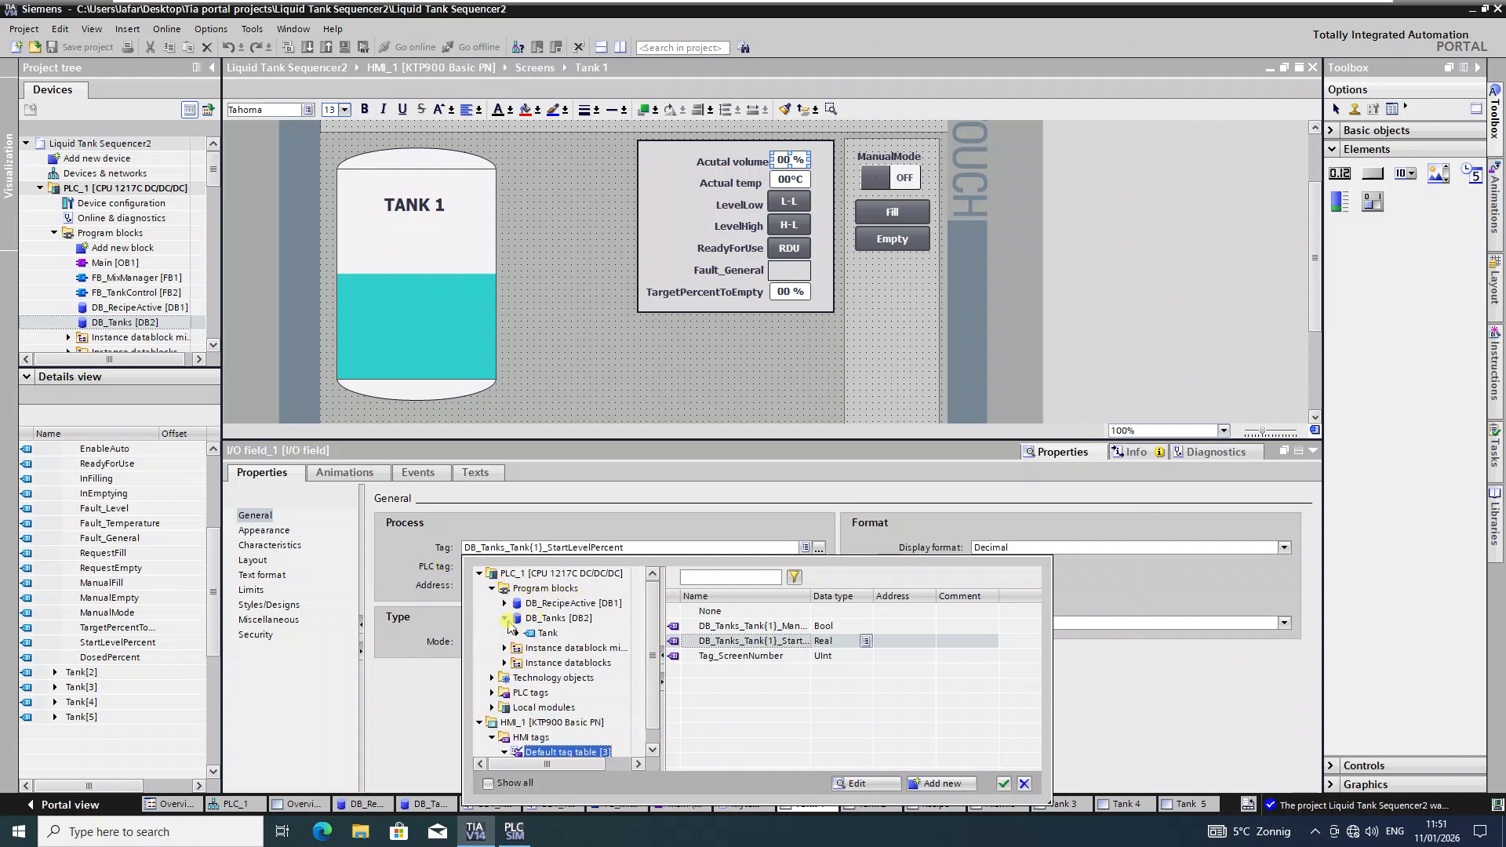
left_click(518, 633)
left_click(564, 647)
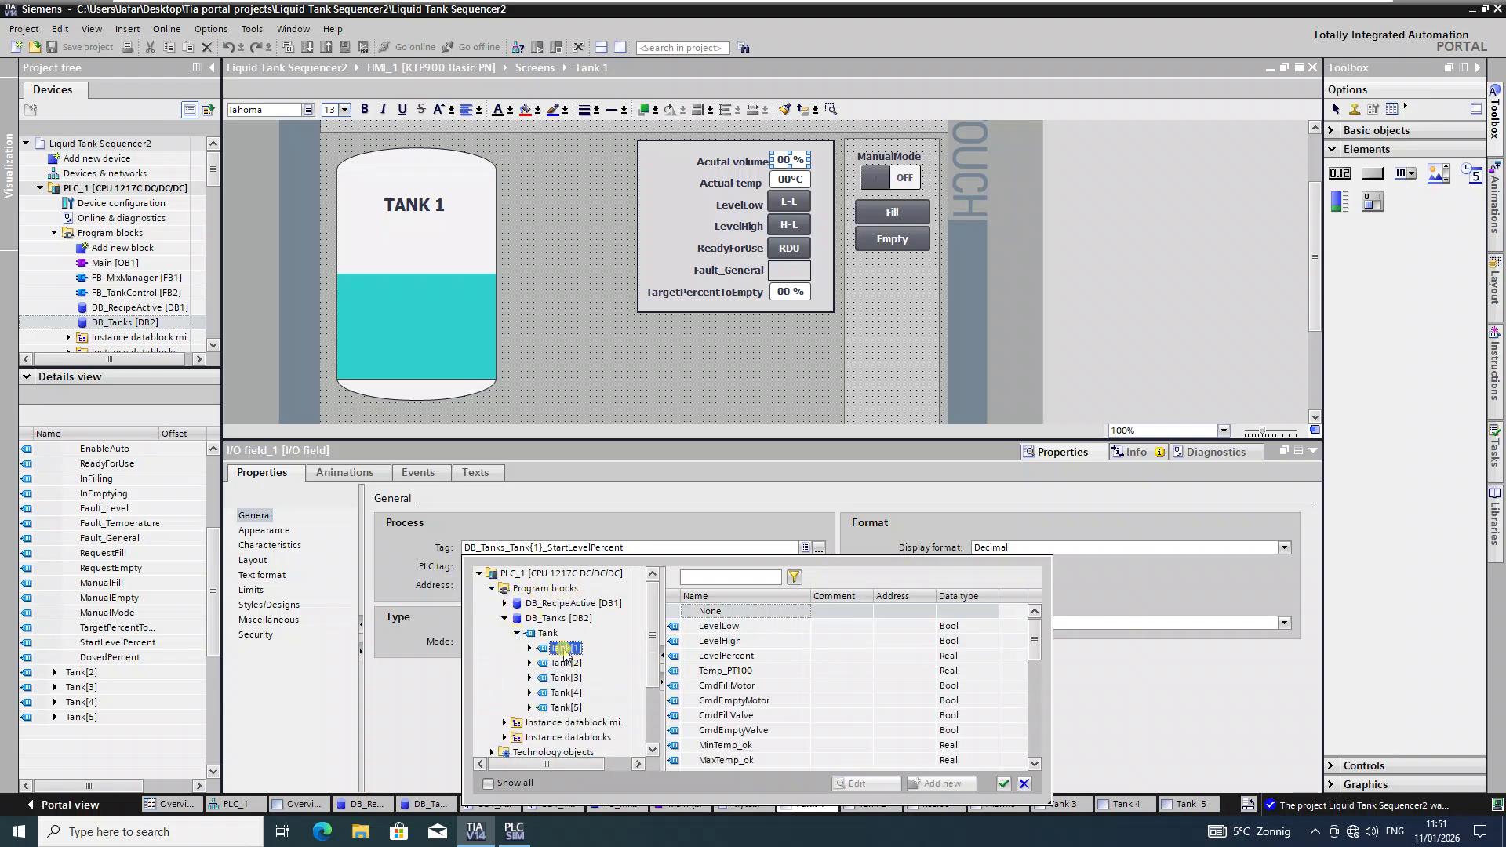
scroll(728, 665, "down", 8)
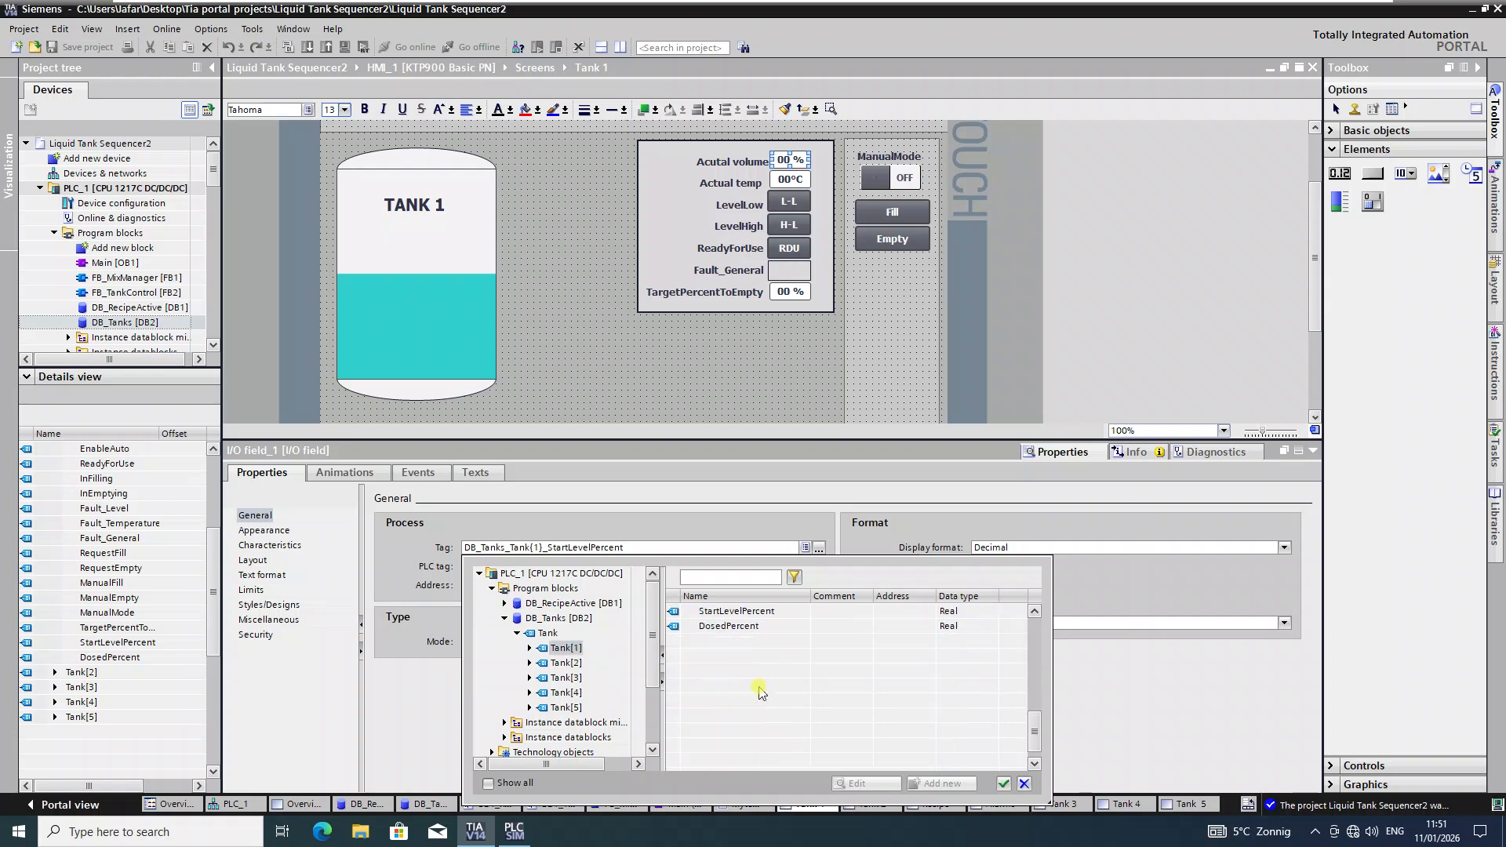
scroll(784, 688, "up", 1)
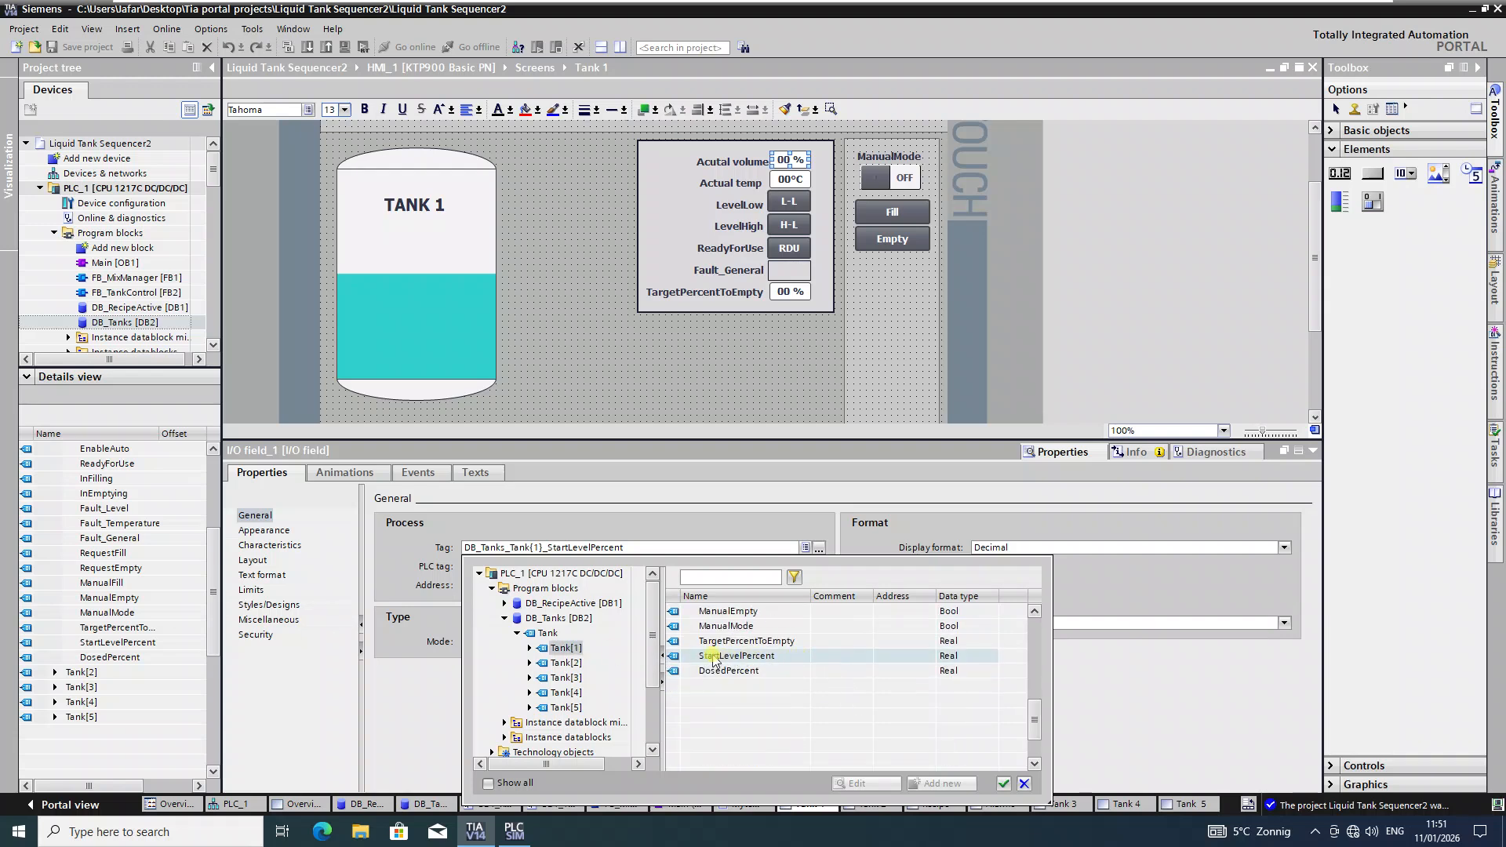
left_click(762, 661)
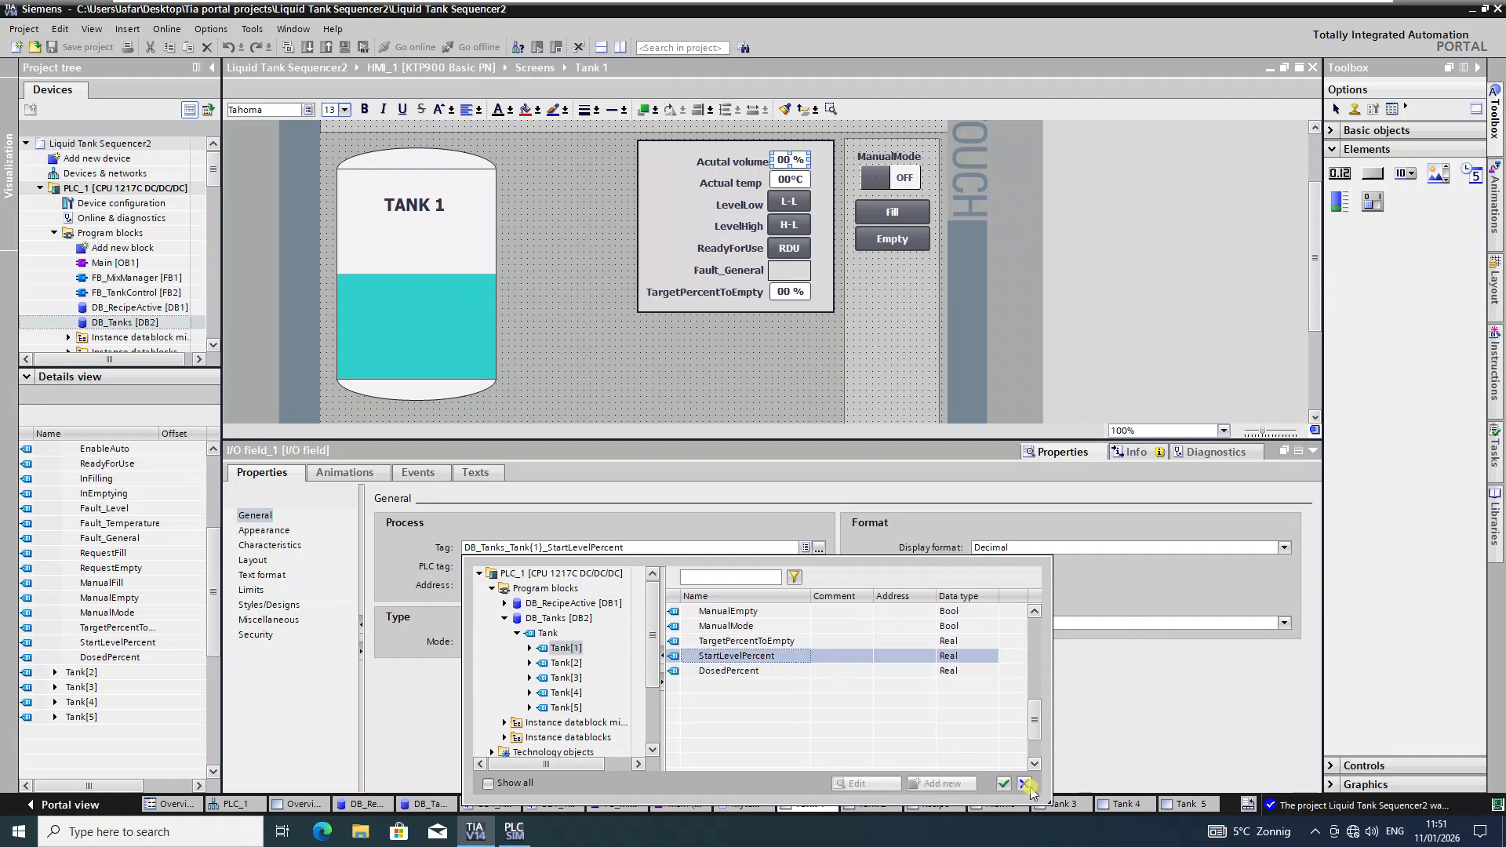
left_click(1003, 782)
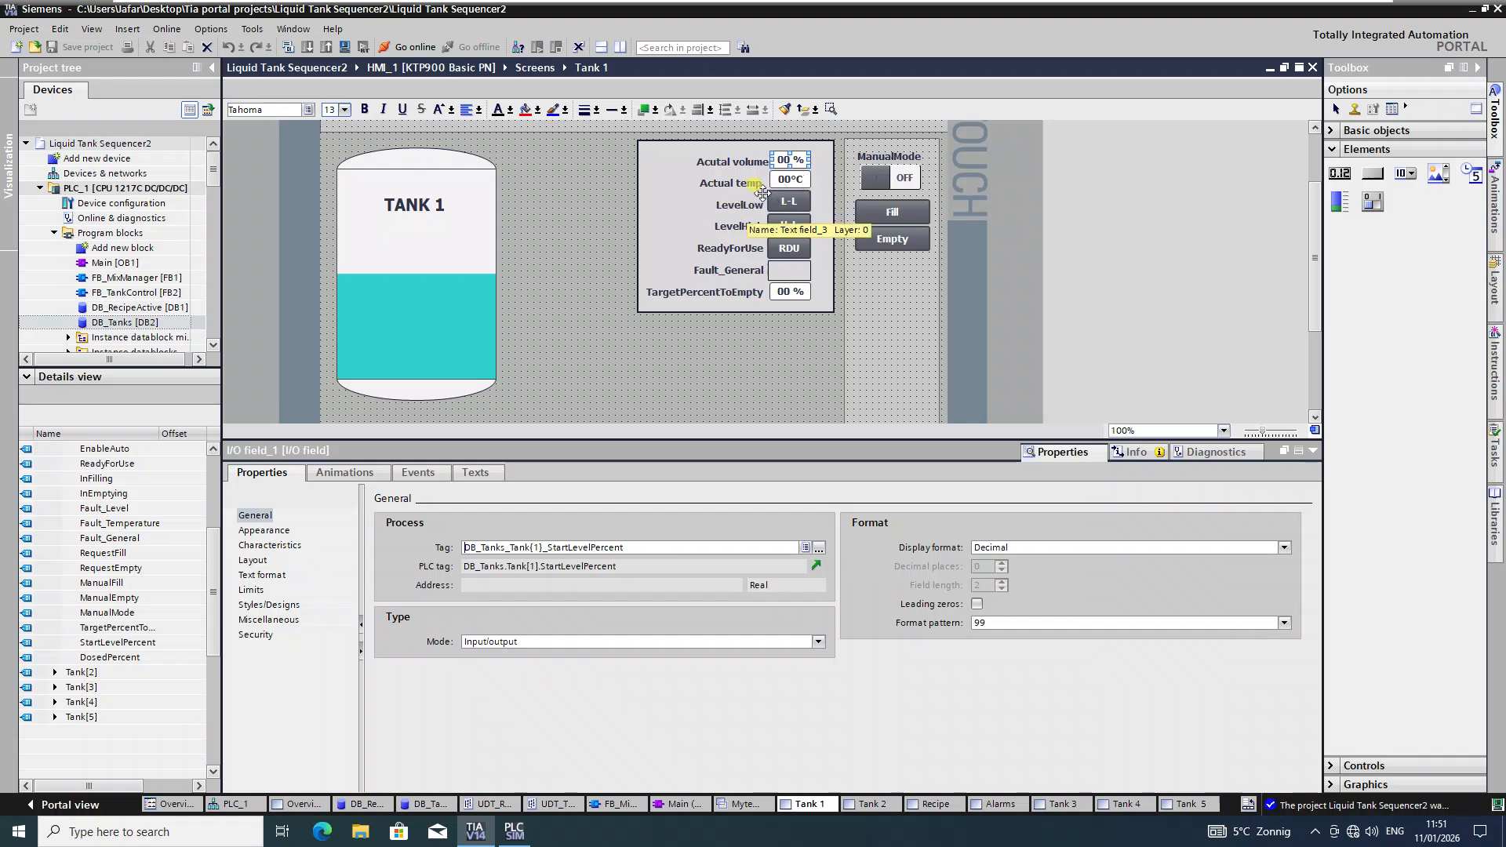
left_click(721, 179)
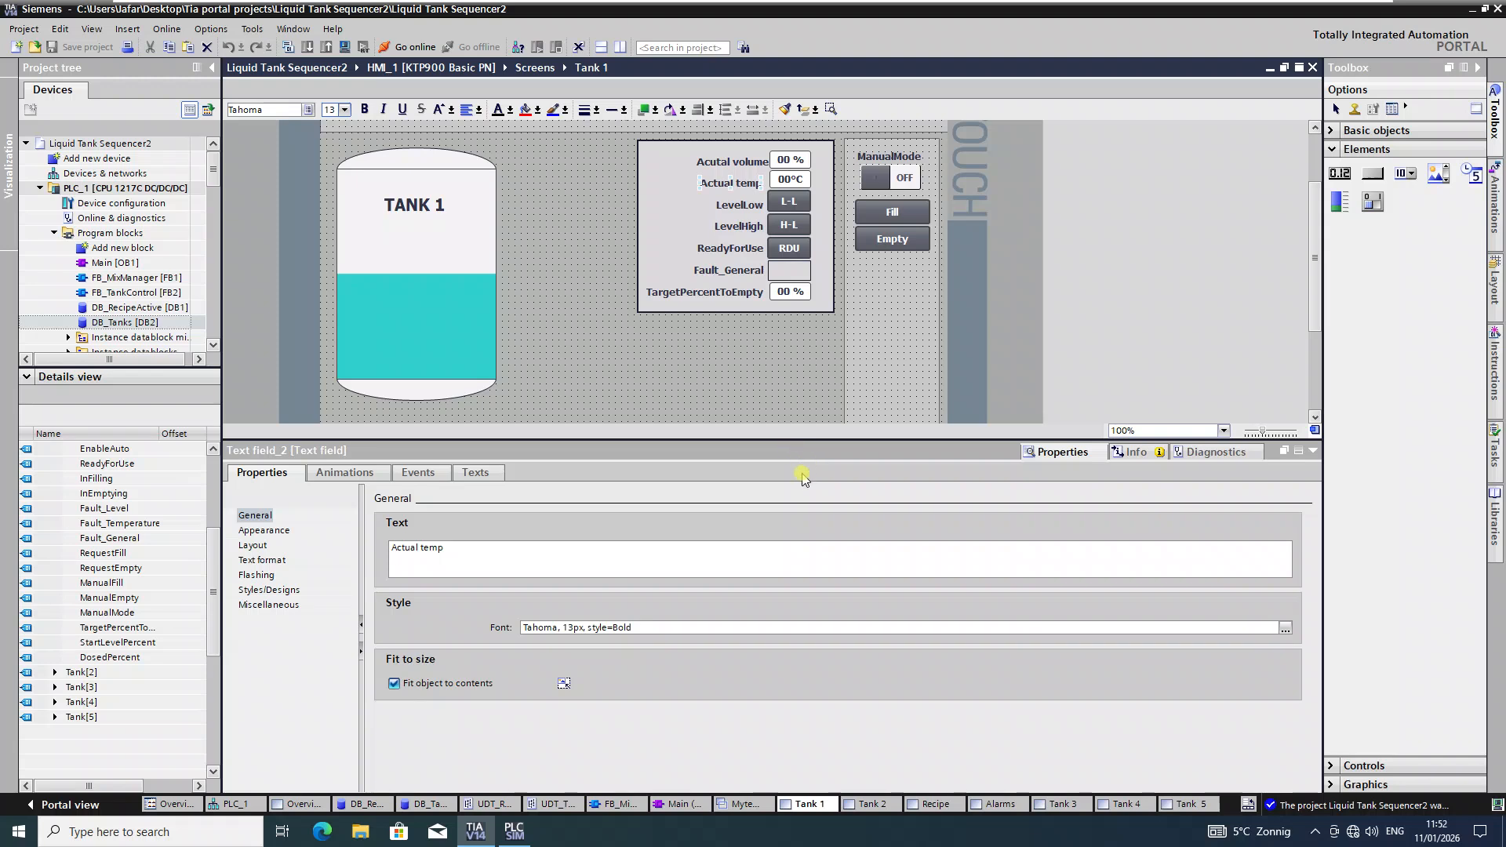
Step: Link the Actual temp value field to DB_Tanks.Tank[1].Temp_PT100
left_click(790, 179)
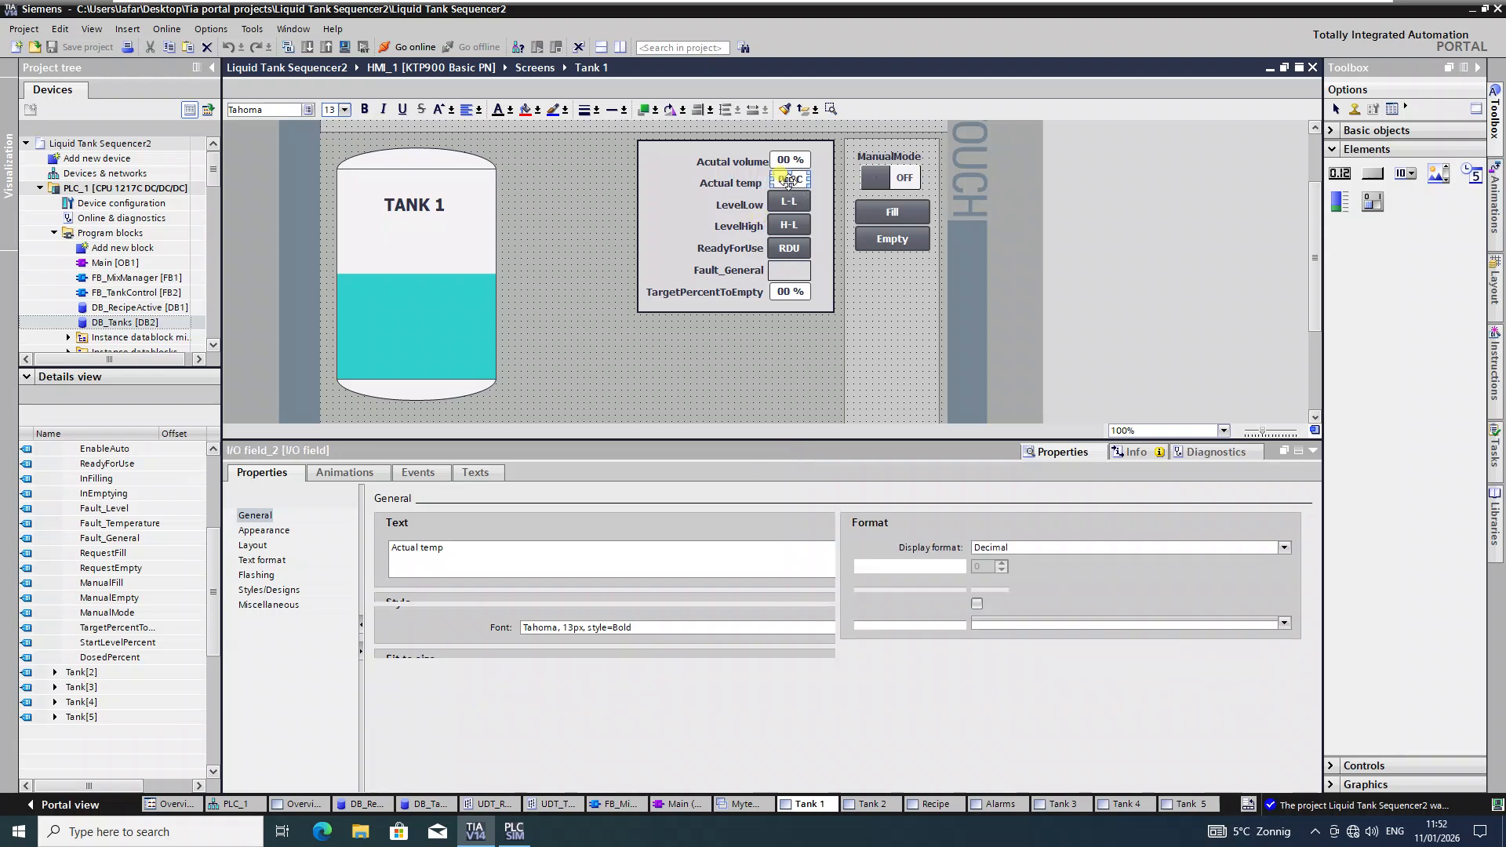
left_click(819, 547)
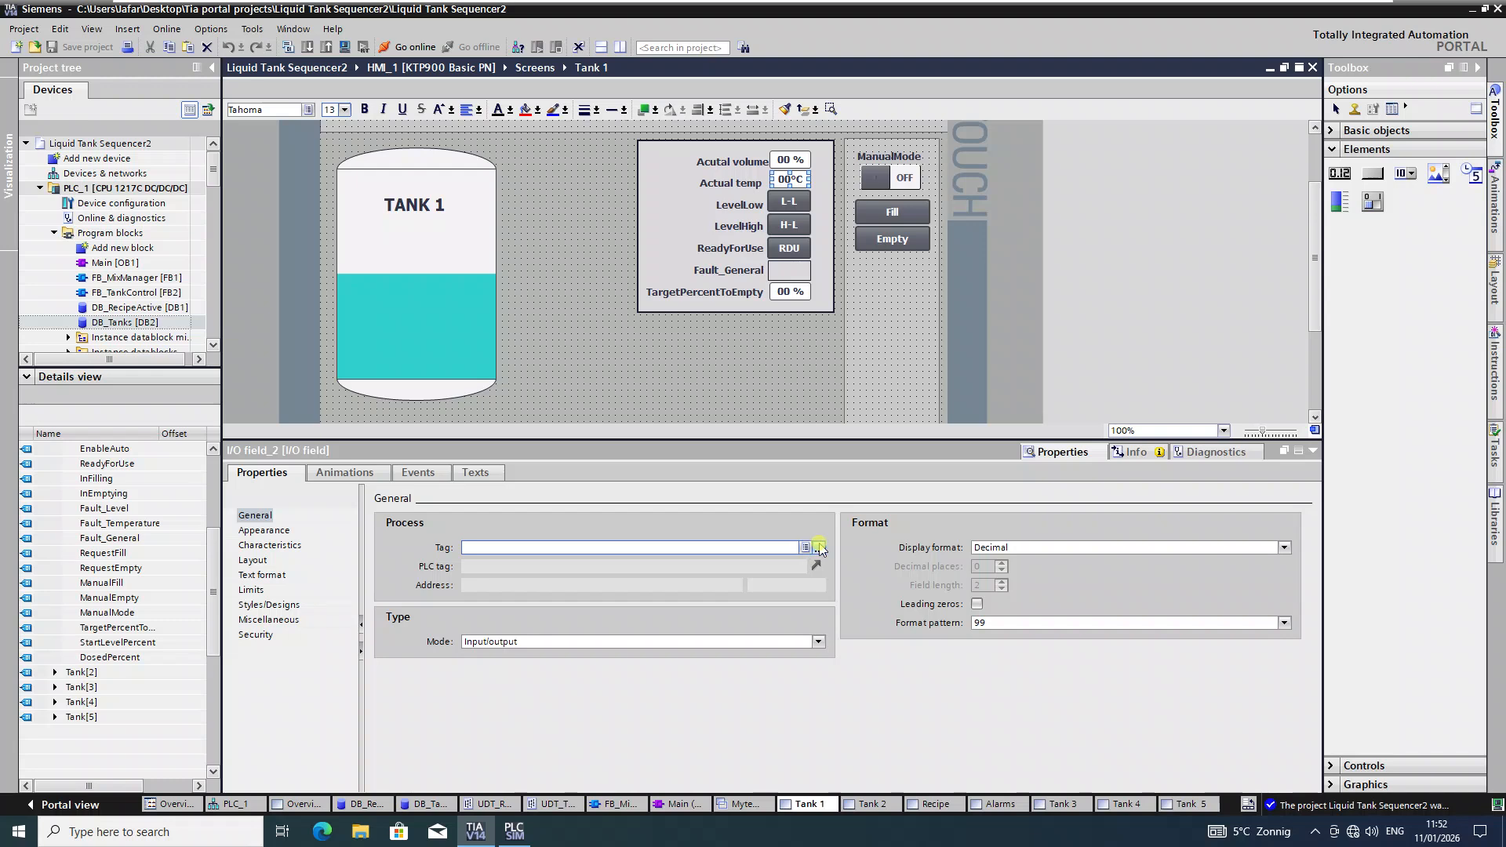
left_click(555, 603)
scroll(743, 701, "up", 4)
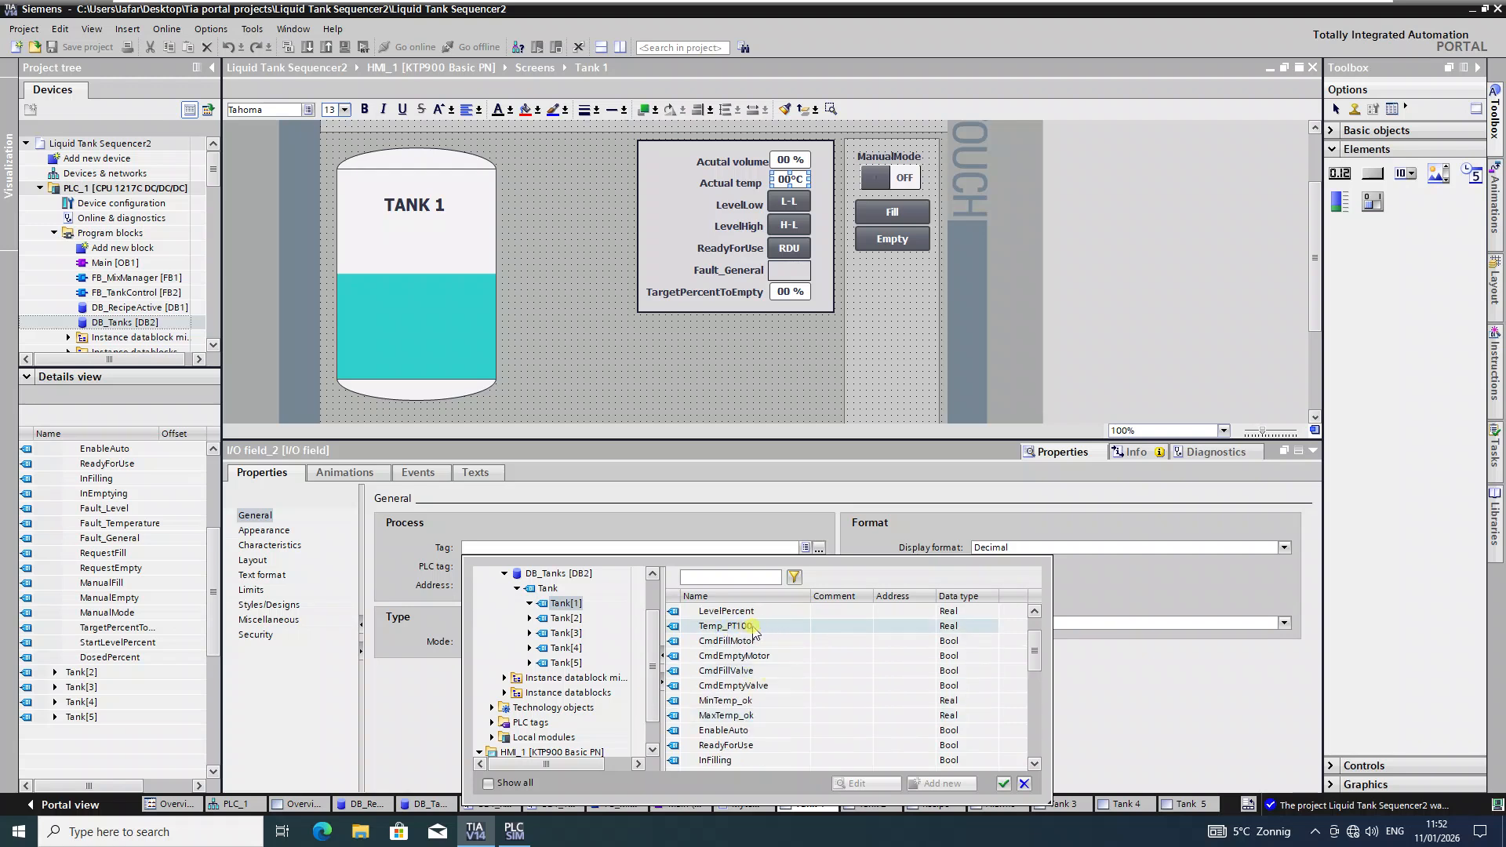
left_click(743, 626)
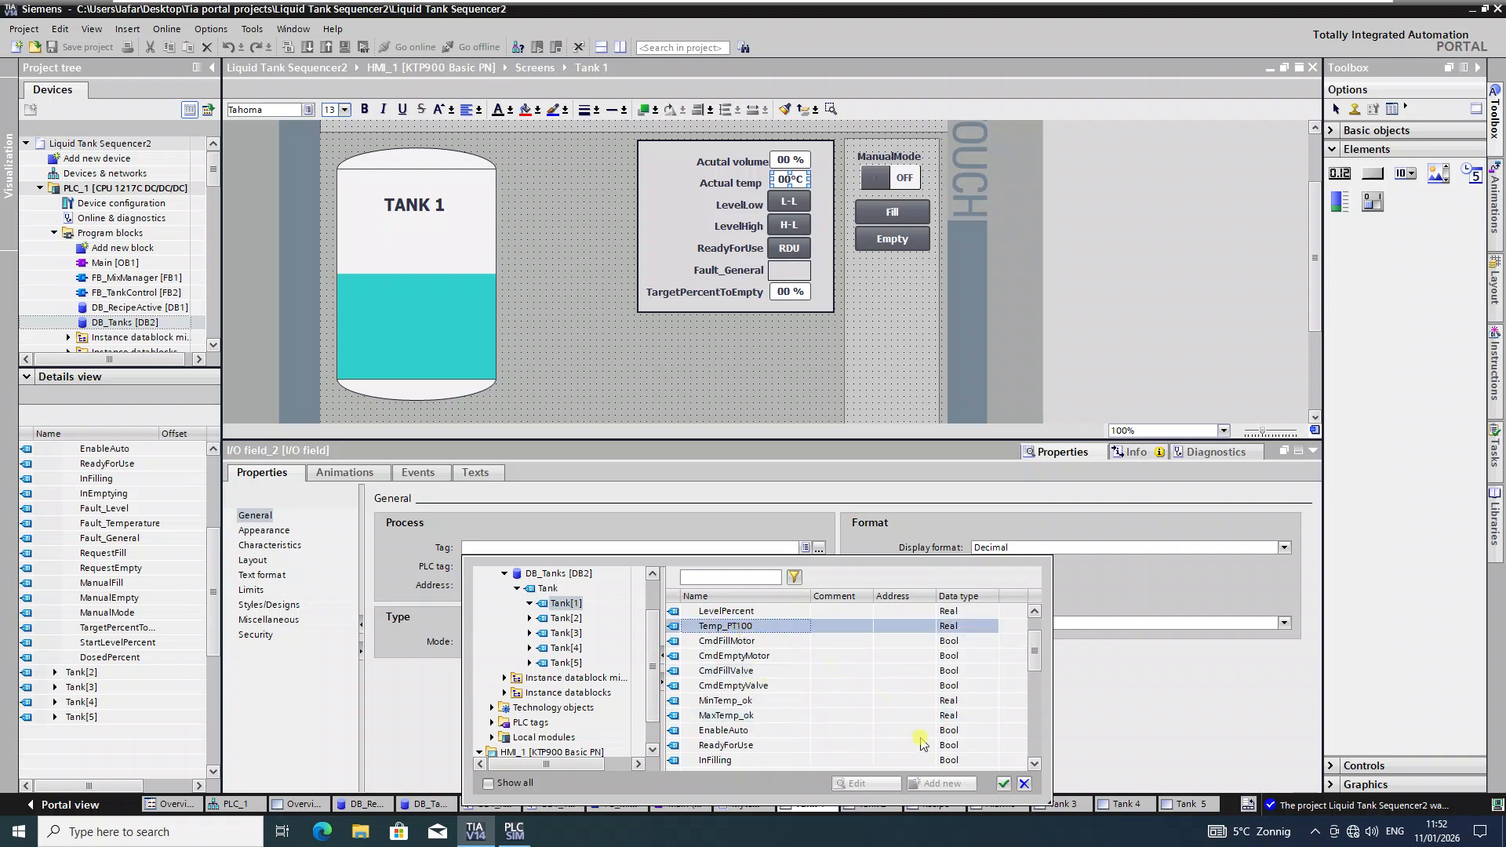
left_click(1005, 785)
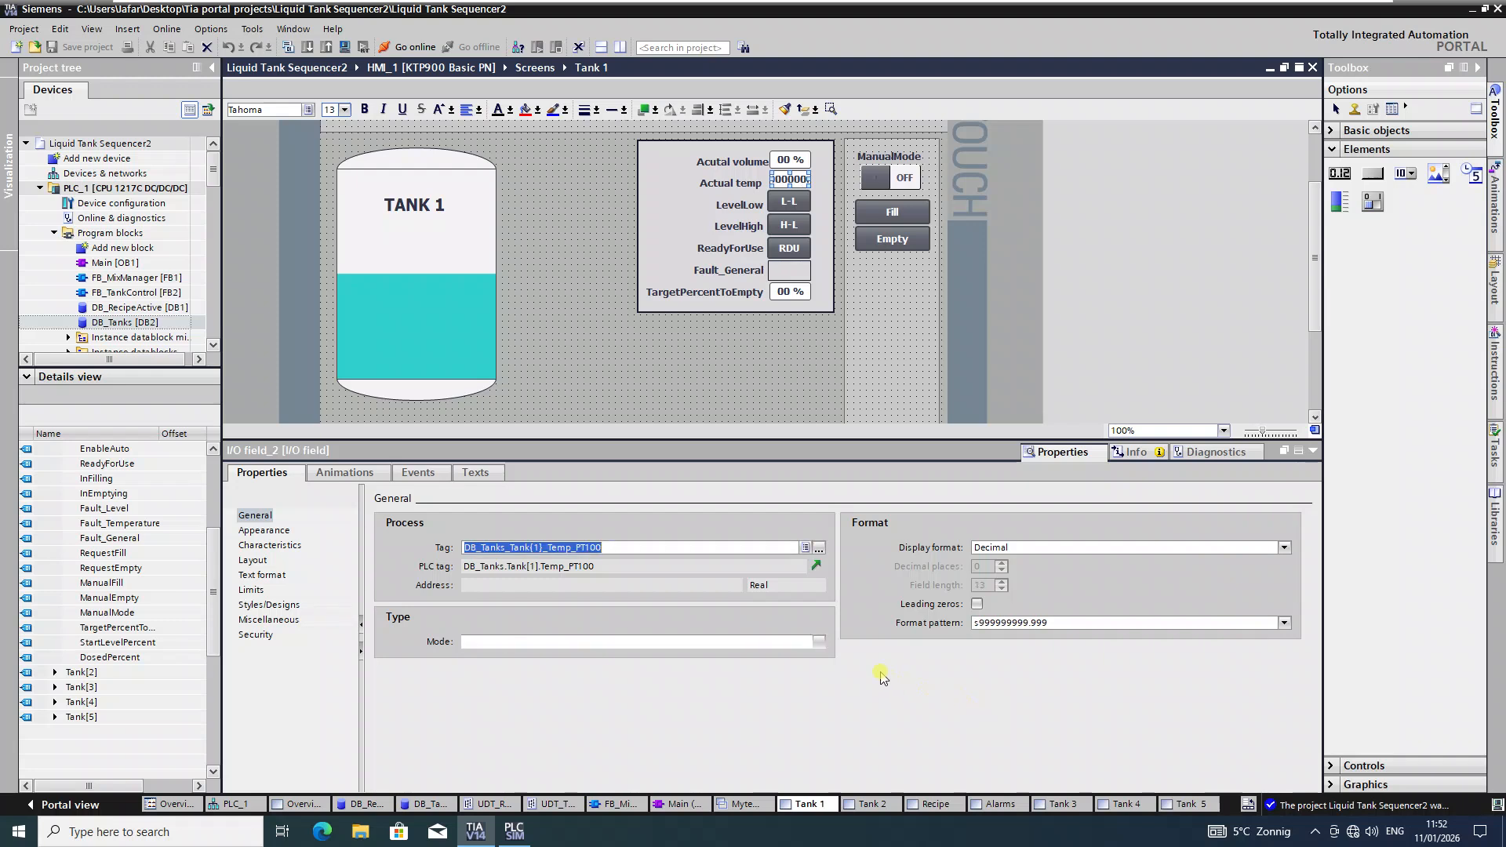
Step: Set the Actual temp field's format pattern to 99
left_click(1287, 625)
left_click(1284, 622)
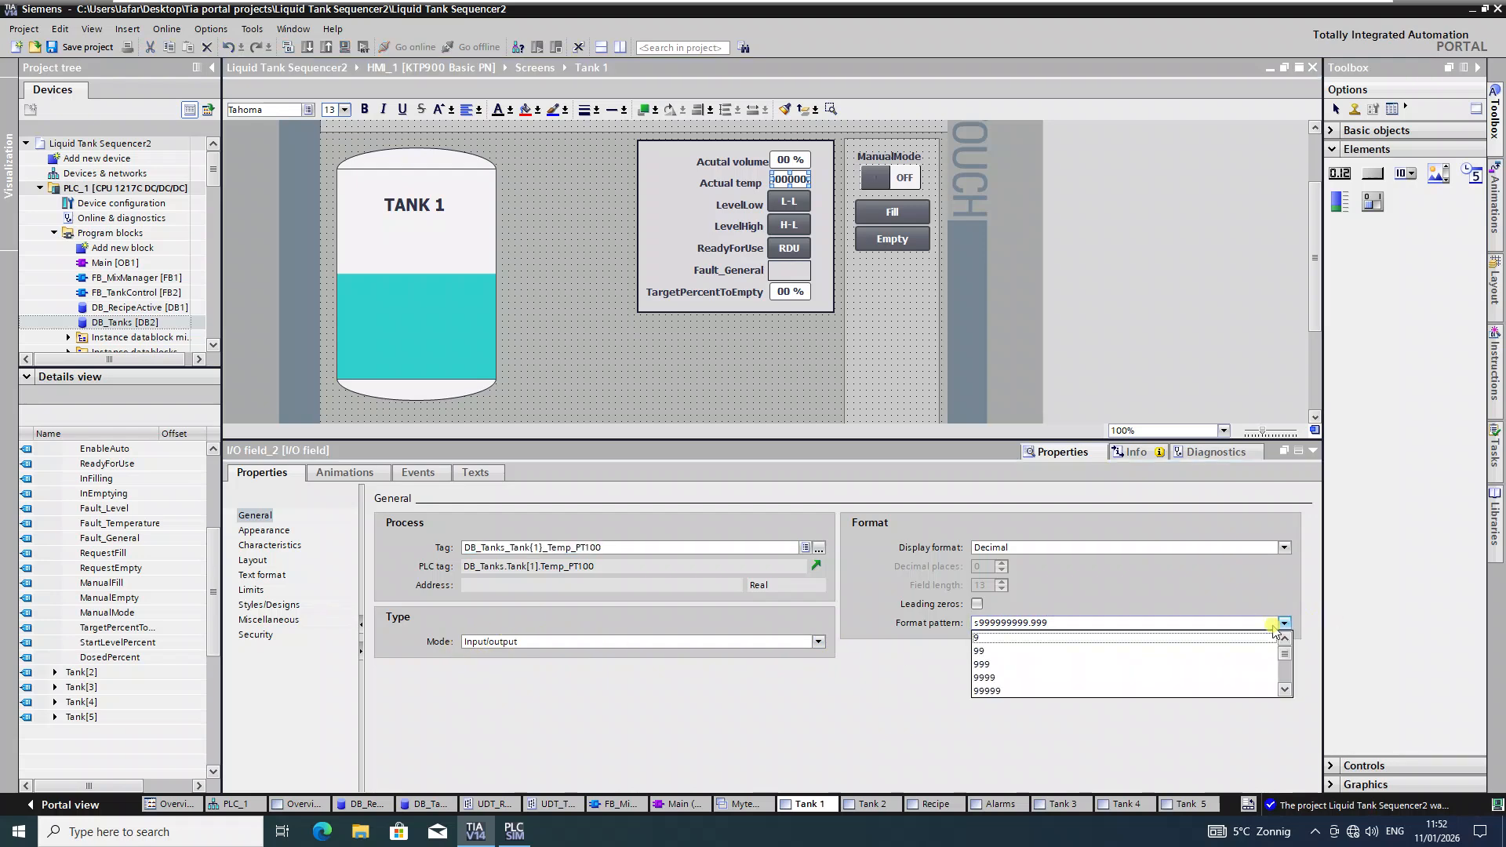
left_click(987, 652)
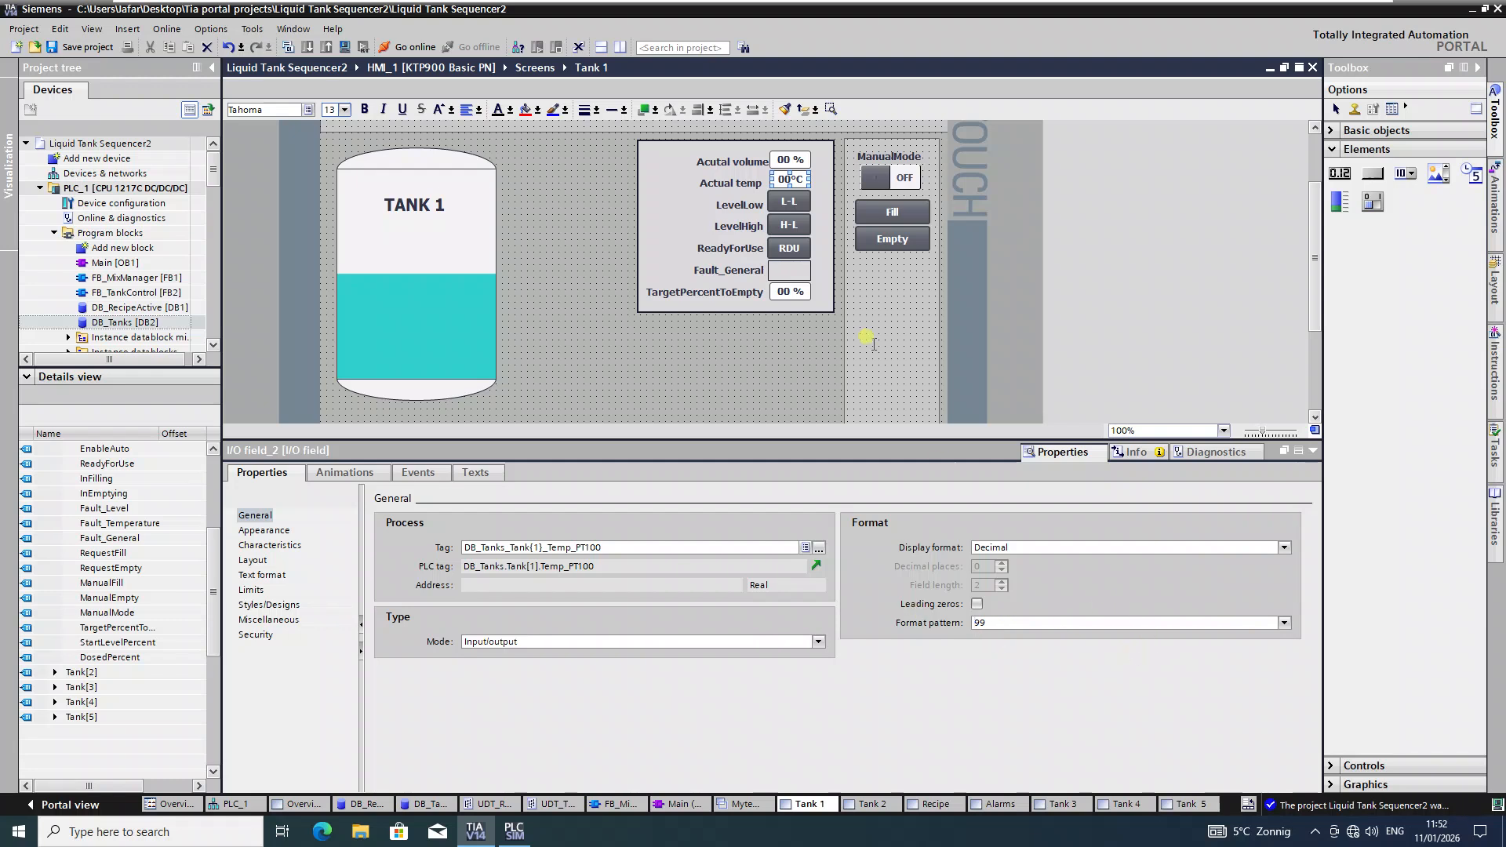
left_click(790, 203)
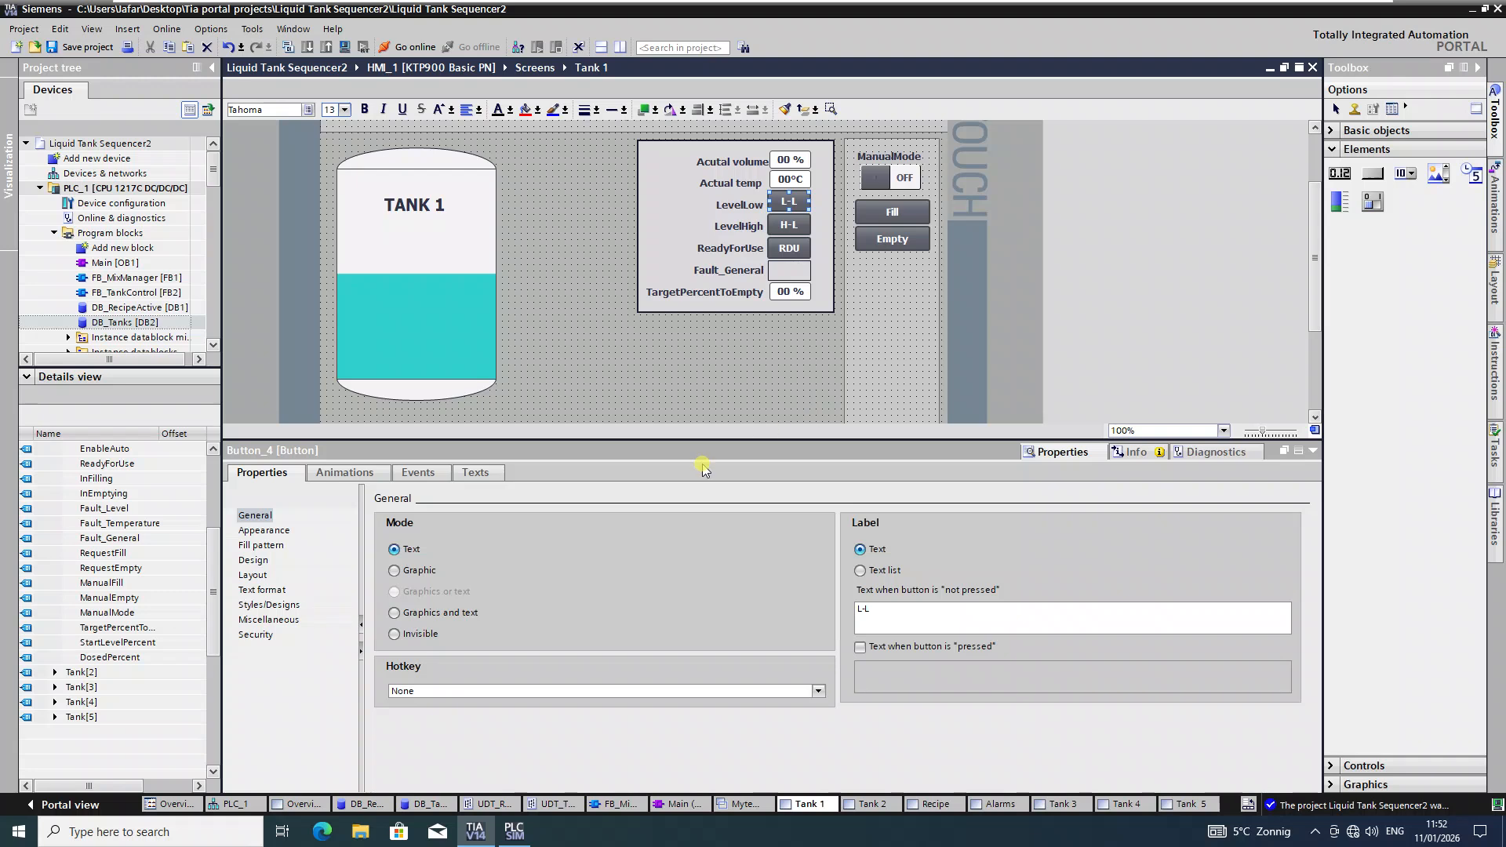
Step: Add the InvertBit system function to the L-L button's Press event
left_click(416, 474)
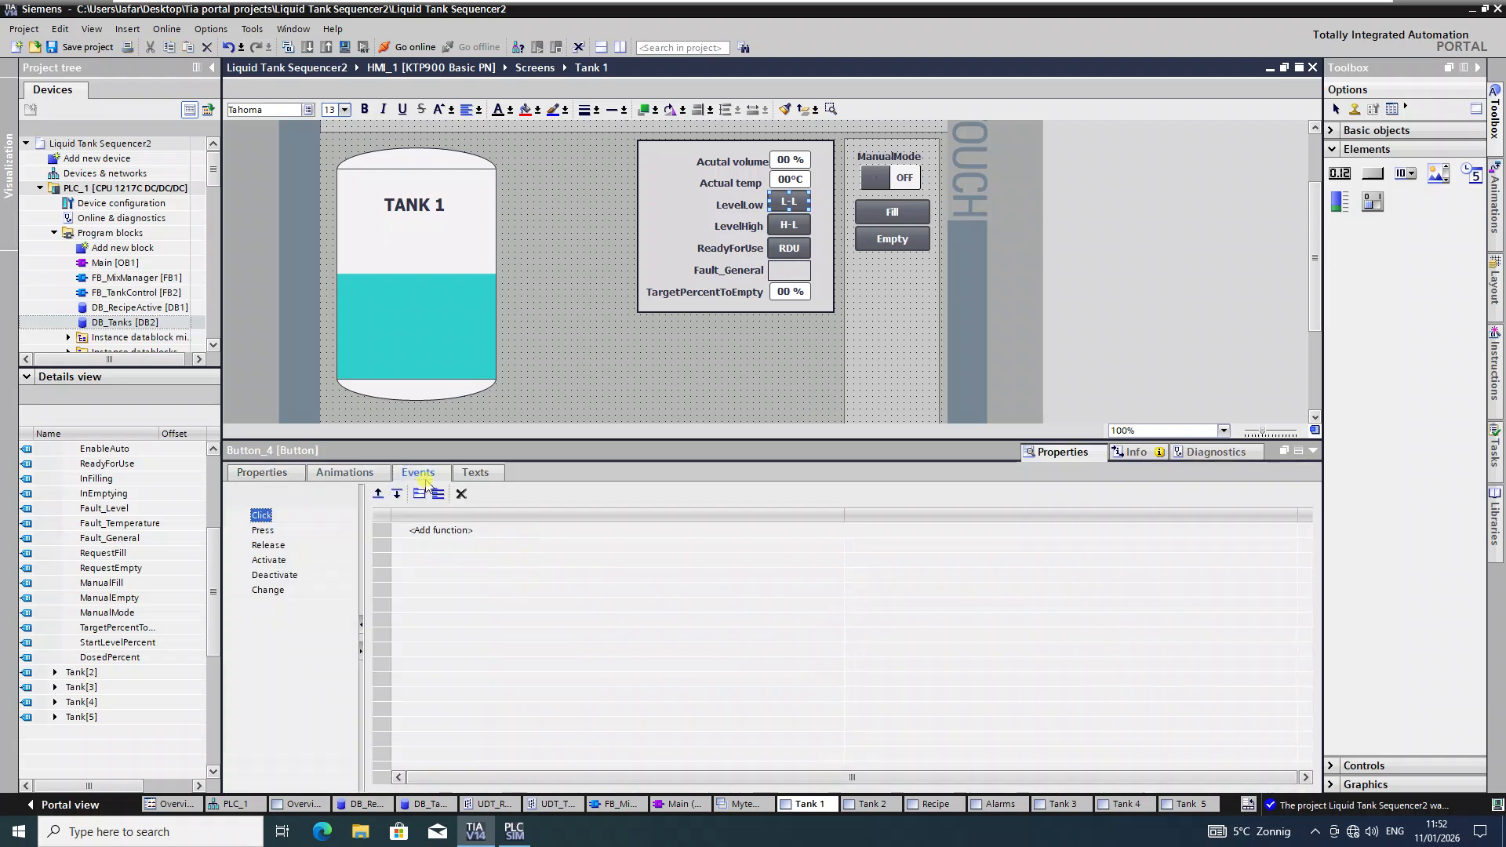
left_click(267, 545)
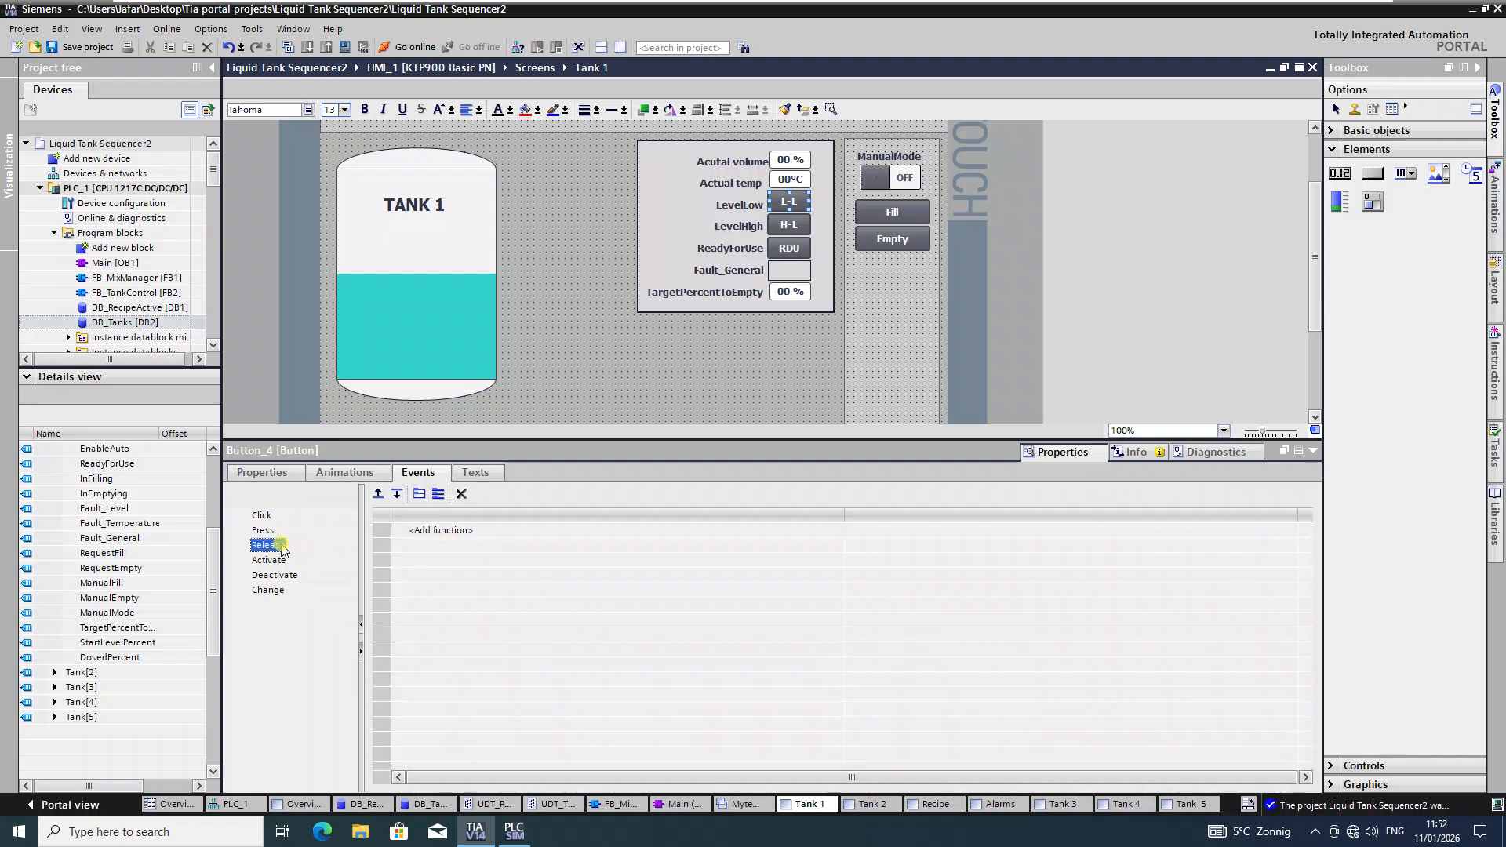
left_click(263, 530)
left_click(616, 533)
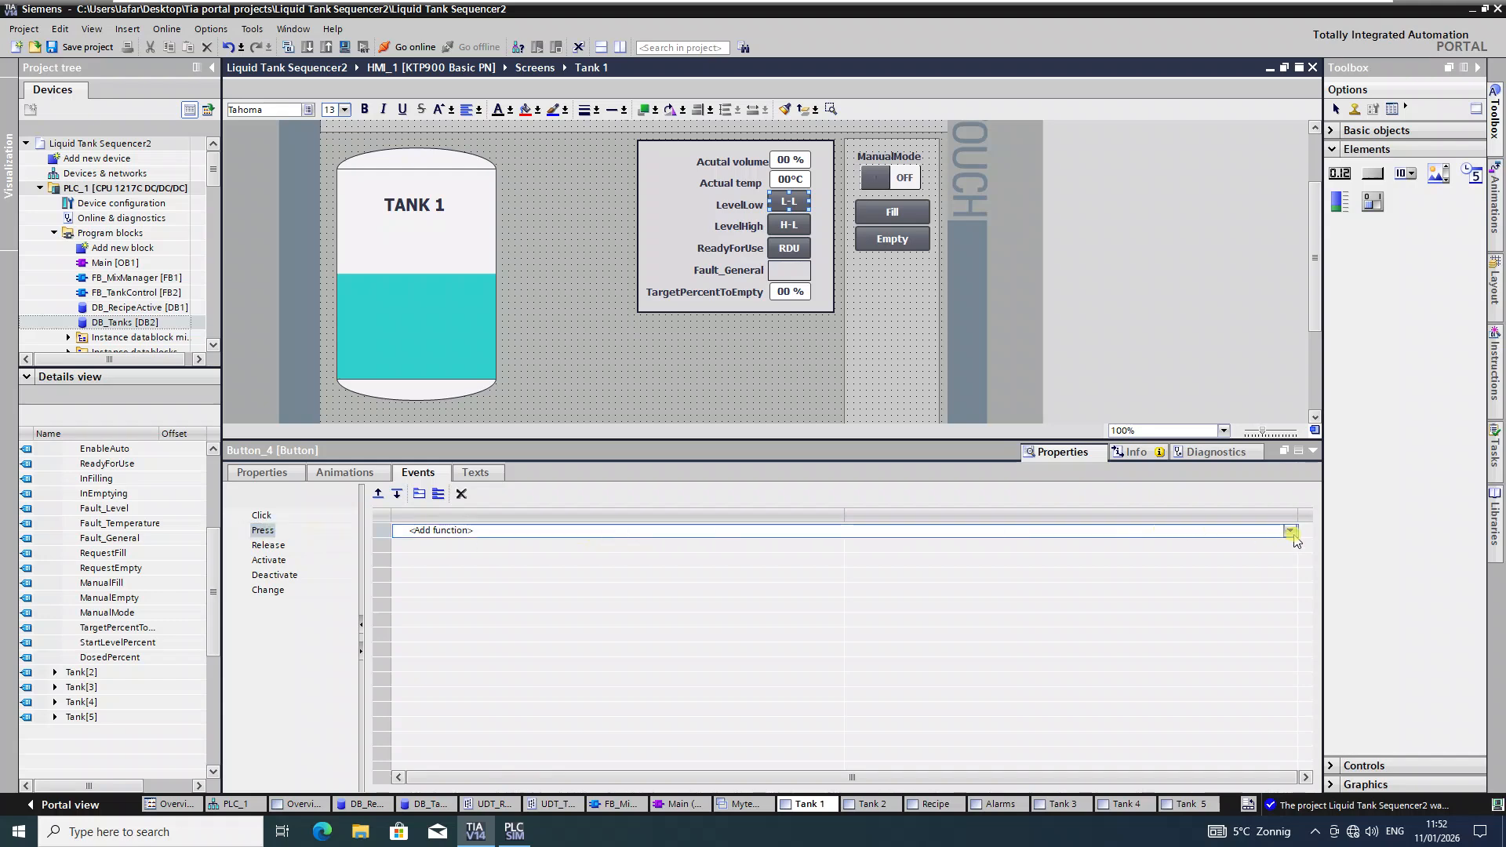
left_click(1290, 531)
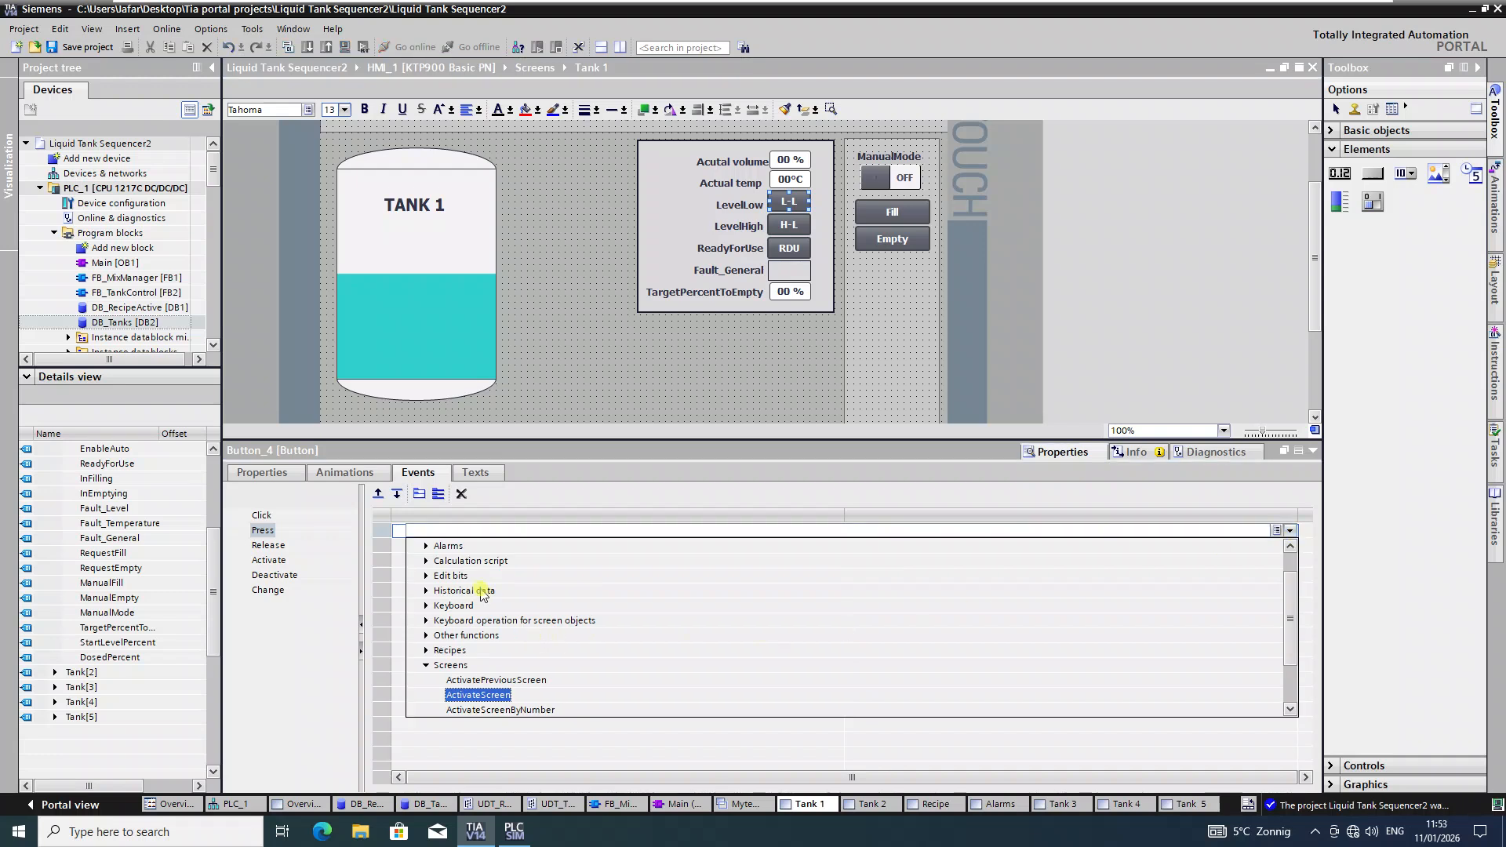
left_click(426, 576)
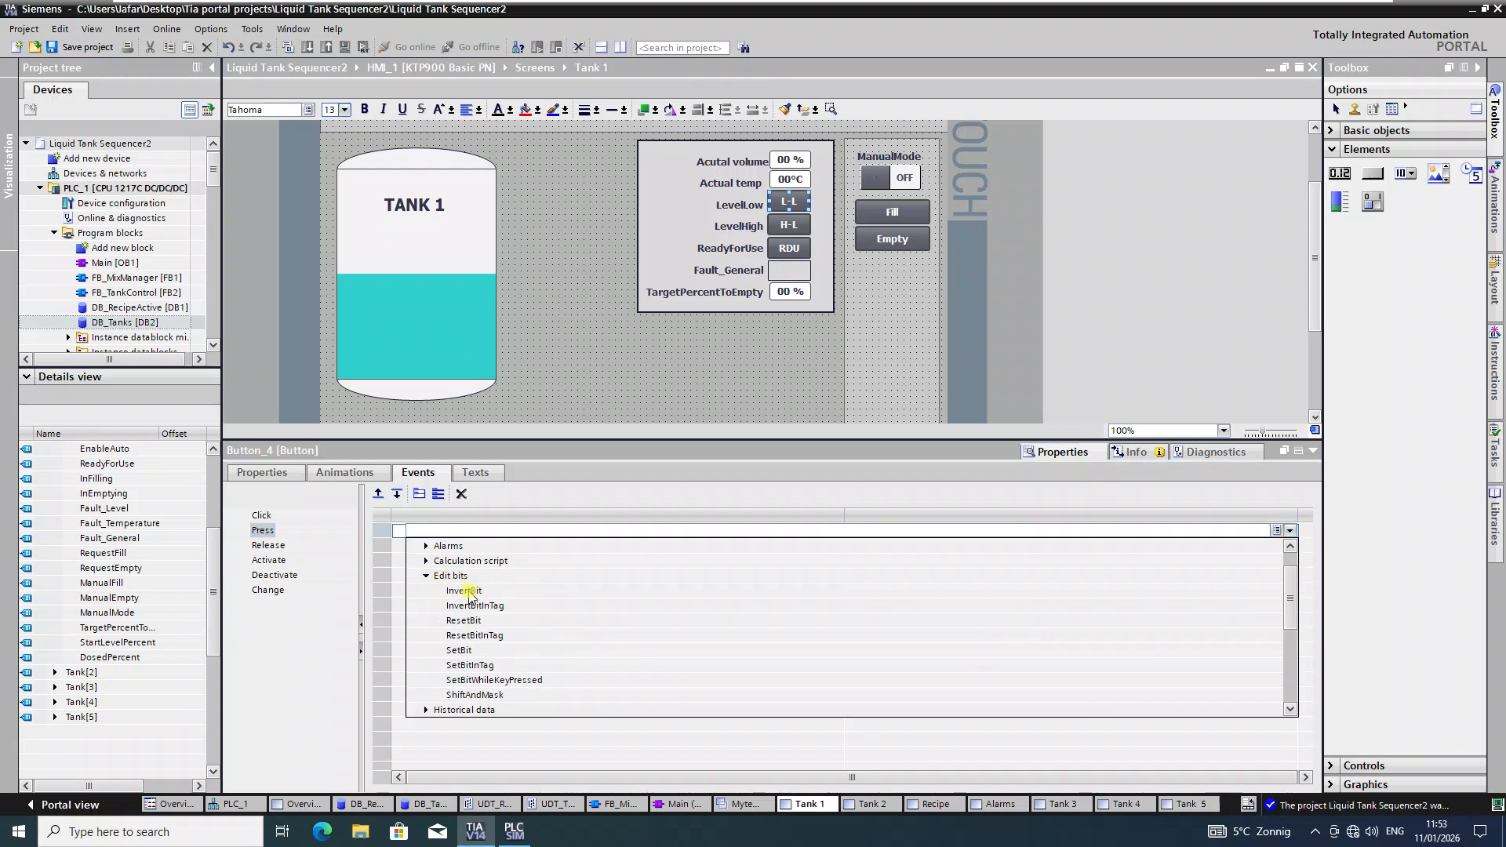
left_click(473, 593)
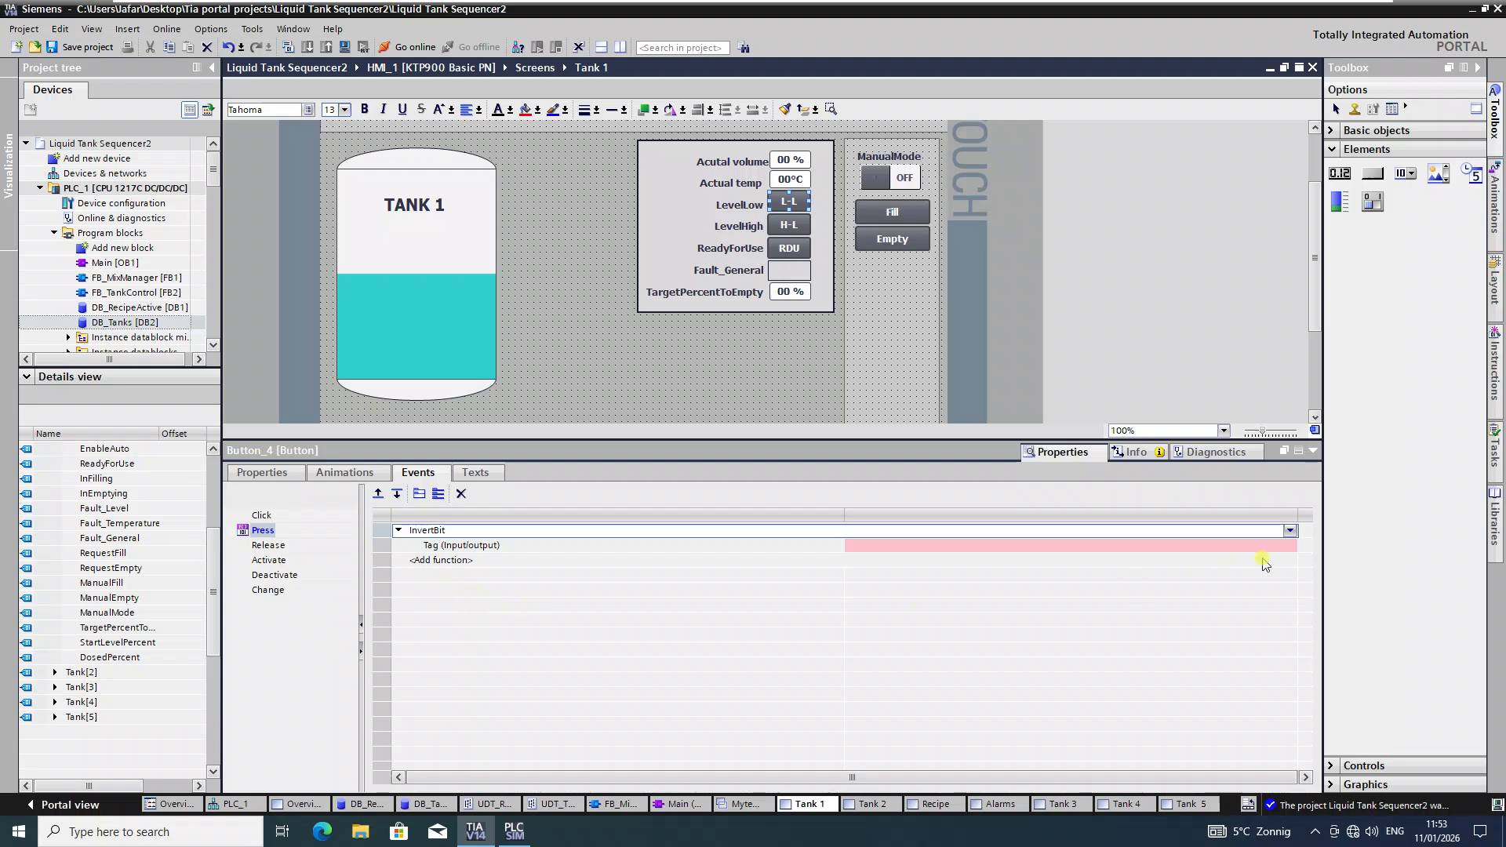
Step: Set InvertBit's tag to DB_Tanks Tank[1].LevelLow
left_click(1276, 546)
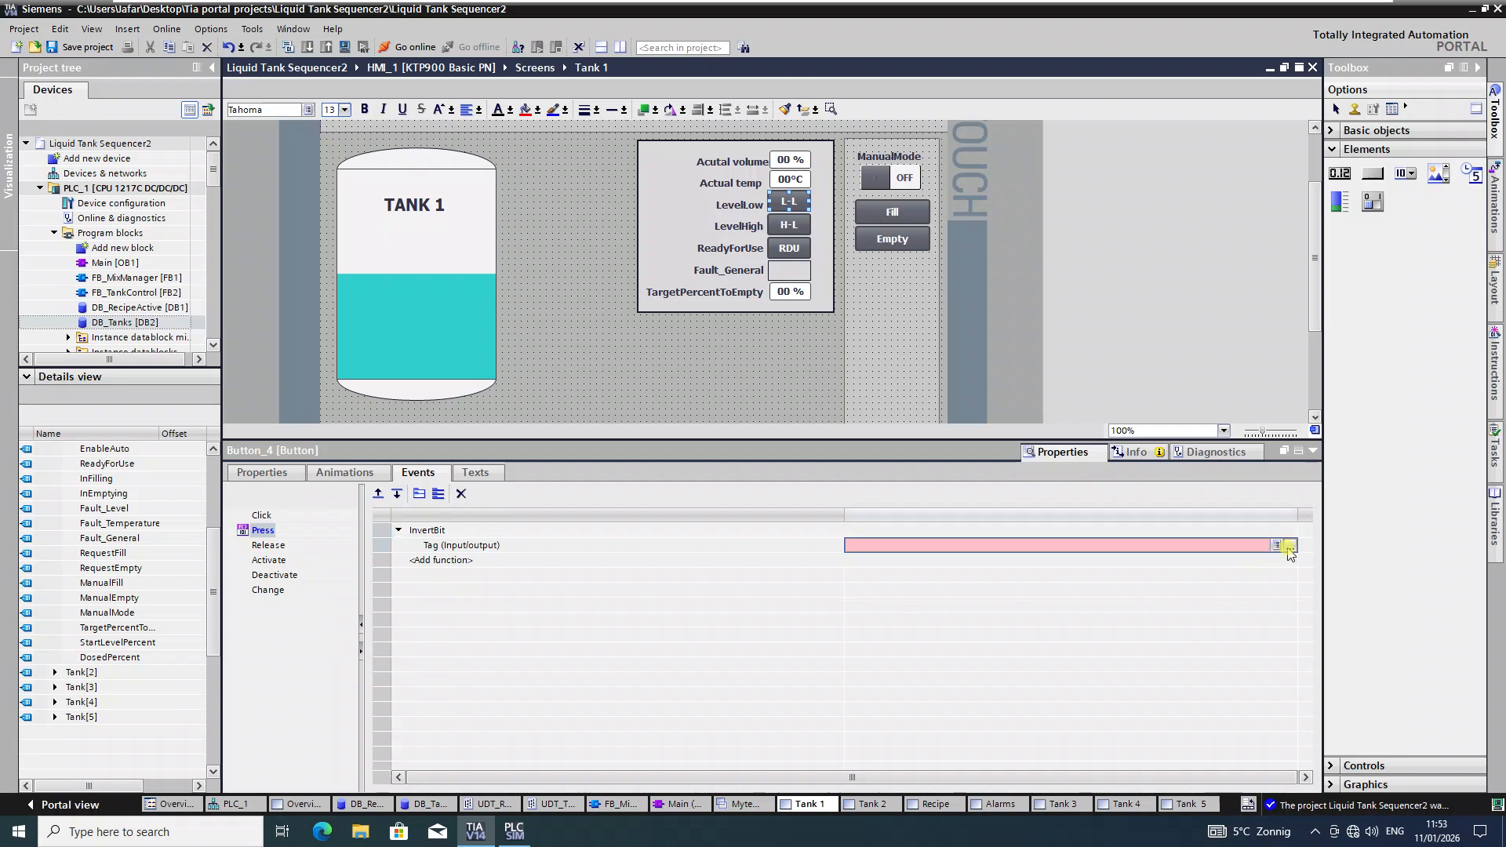
left_click(1290, 547)
scroll(1073, 619, "down", 2)
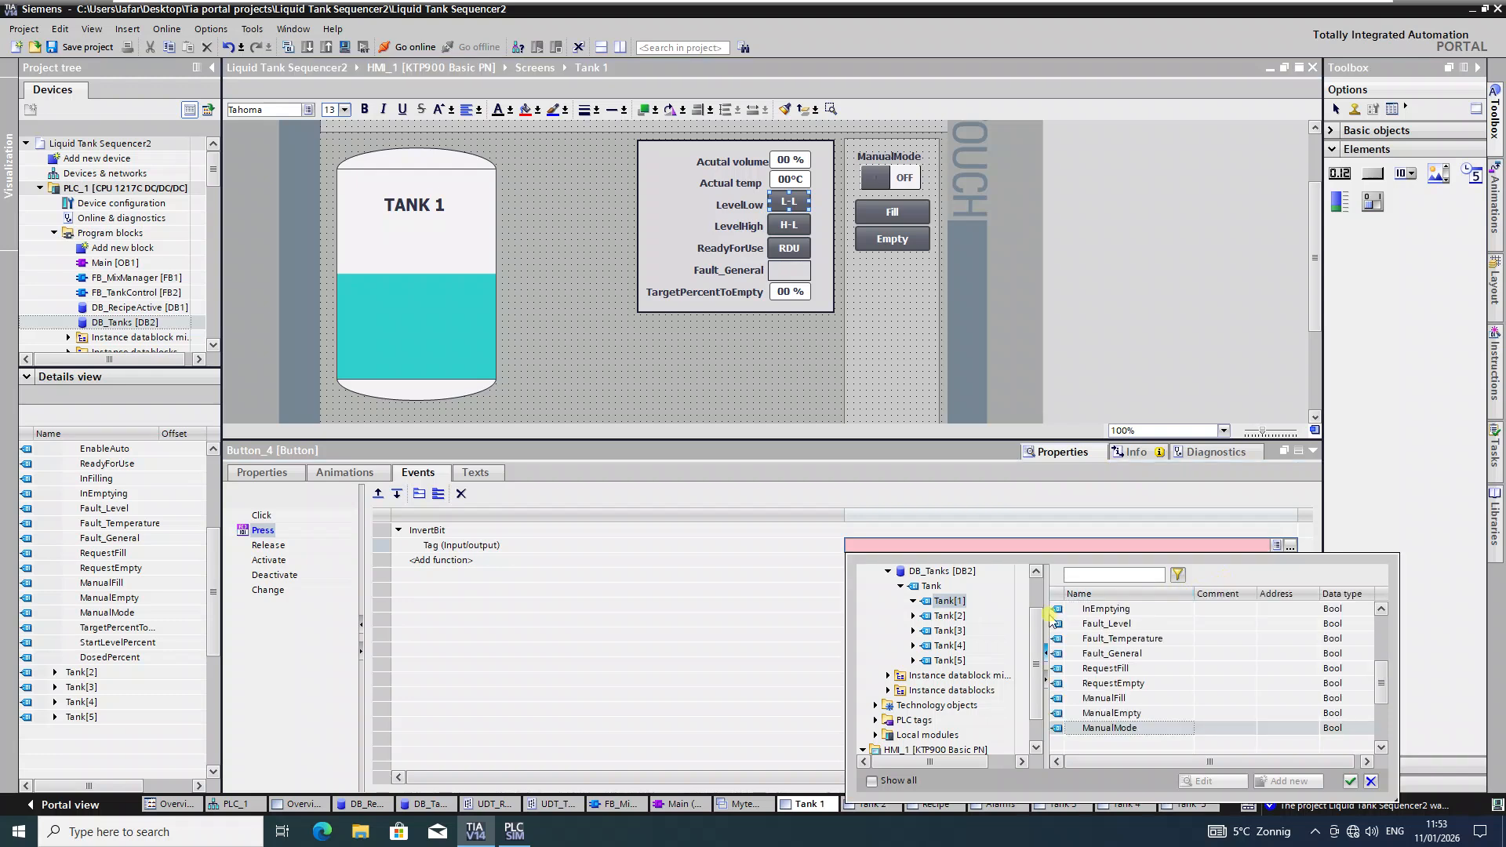
scroll(1138, 682, "up", 3)
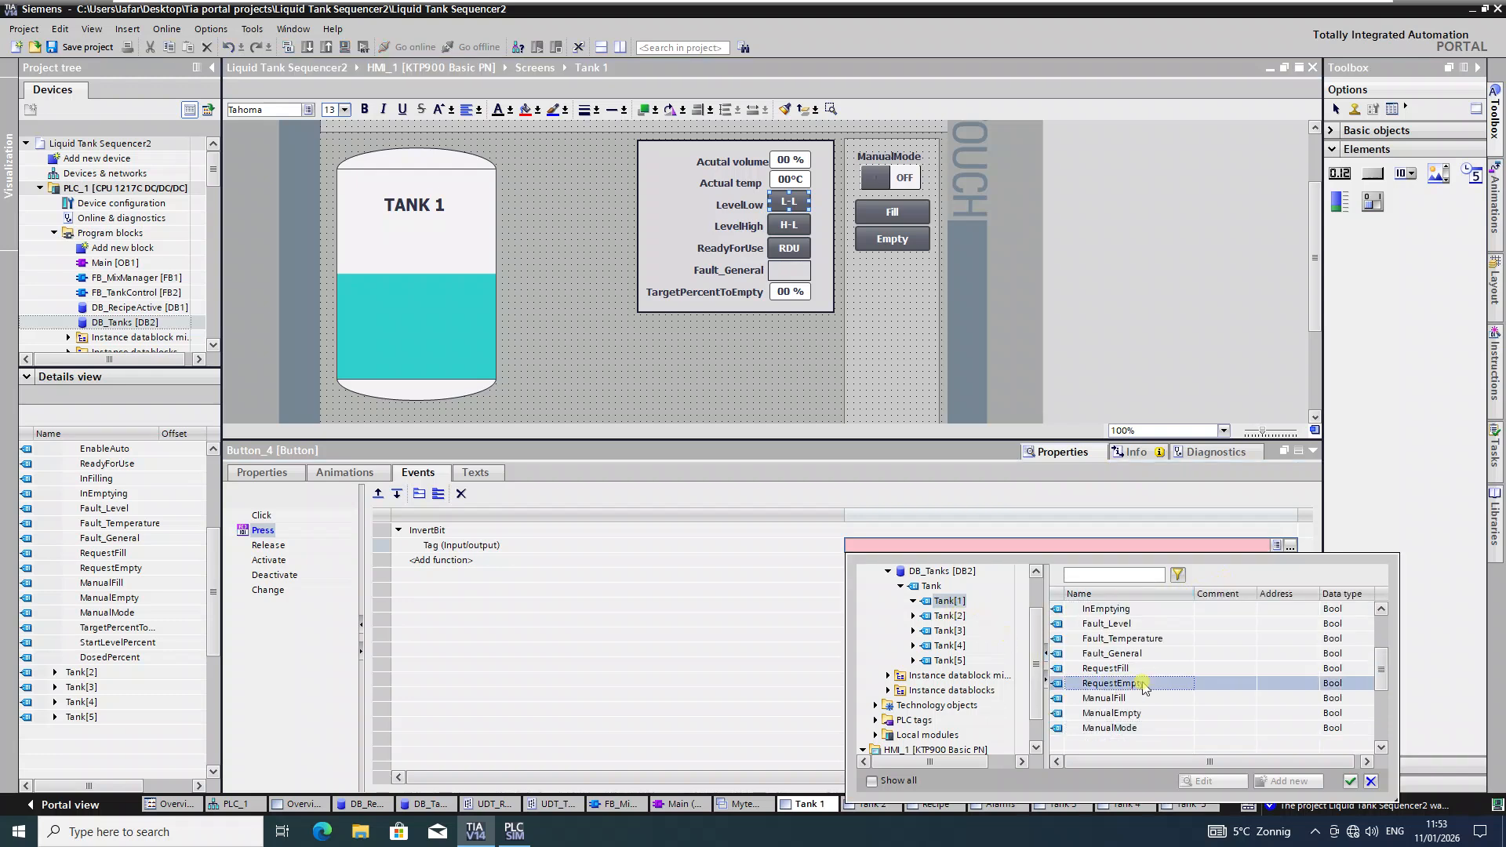
left_click(1113, 625)
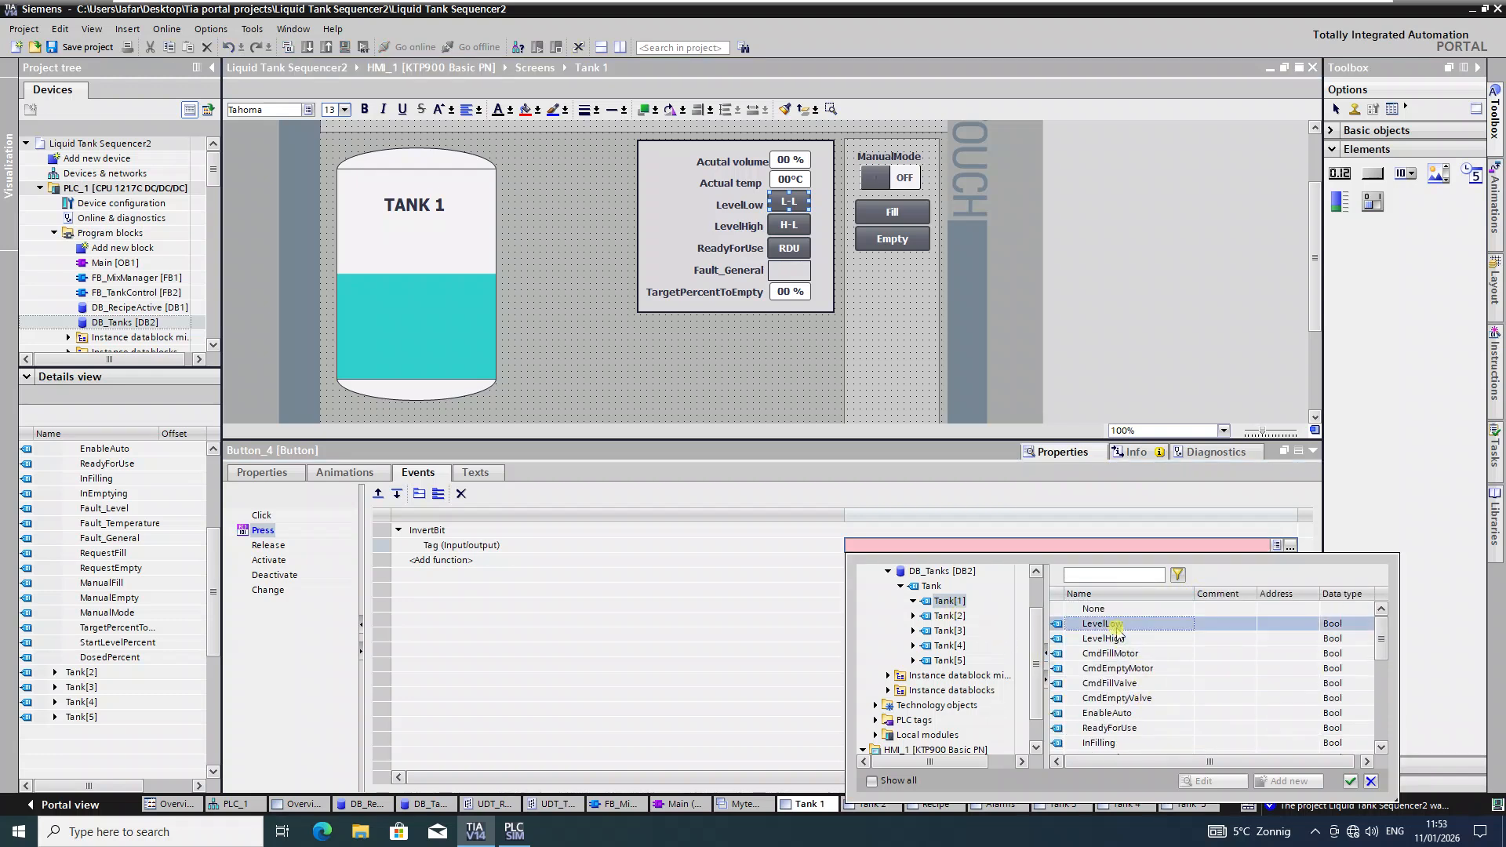
left_click(1349, 781)
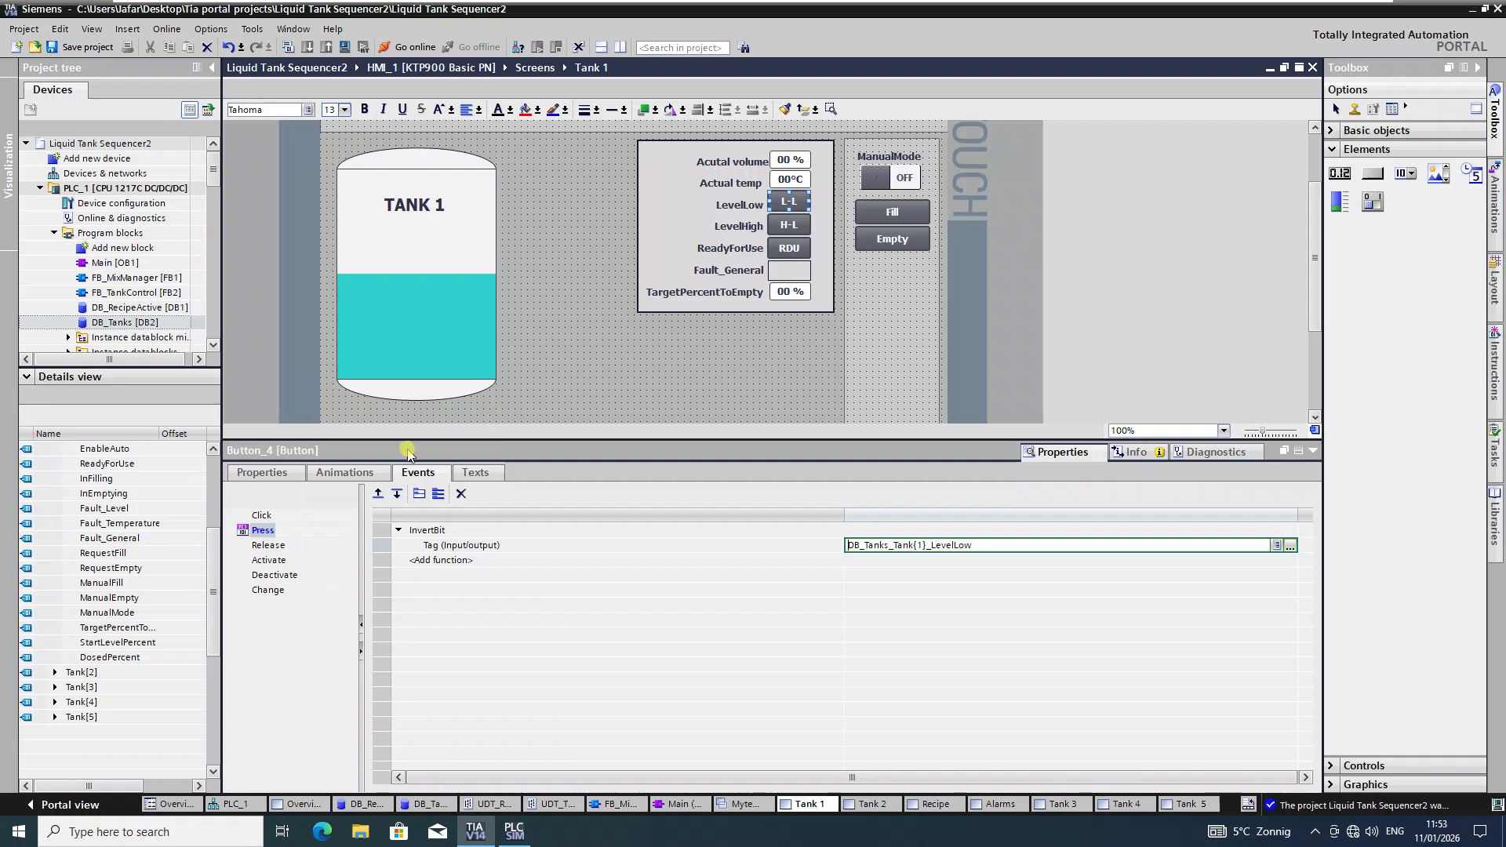
left_click(342, 472)
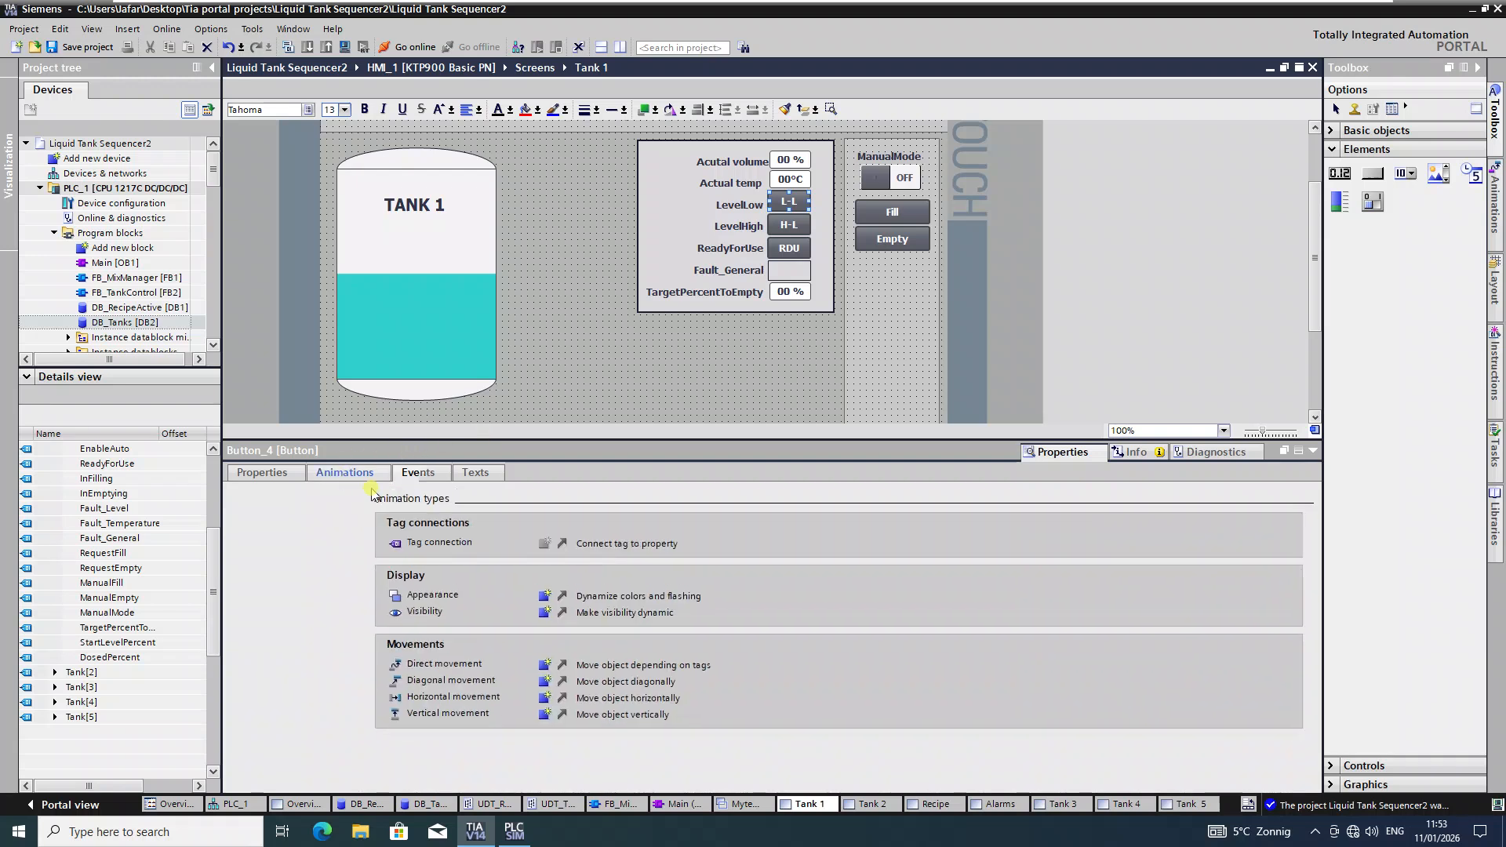
Step: Add an Appearance animation to the L-L button driven by DB_Tanks_Tank{1}_LevelLow
left_click(545, 597)
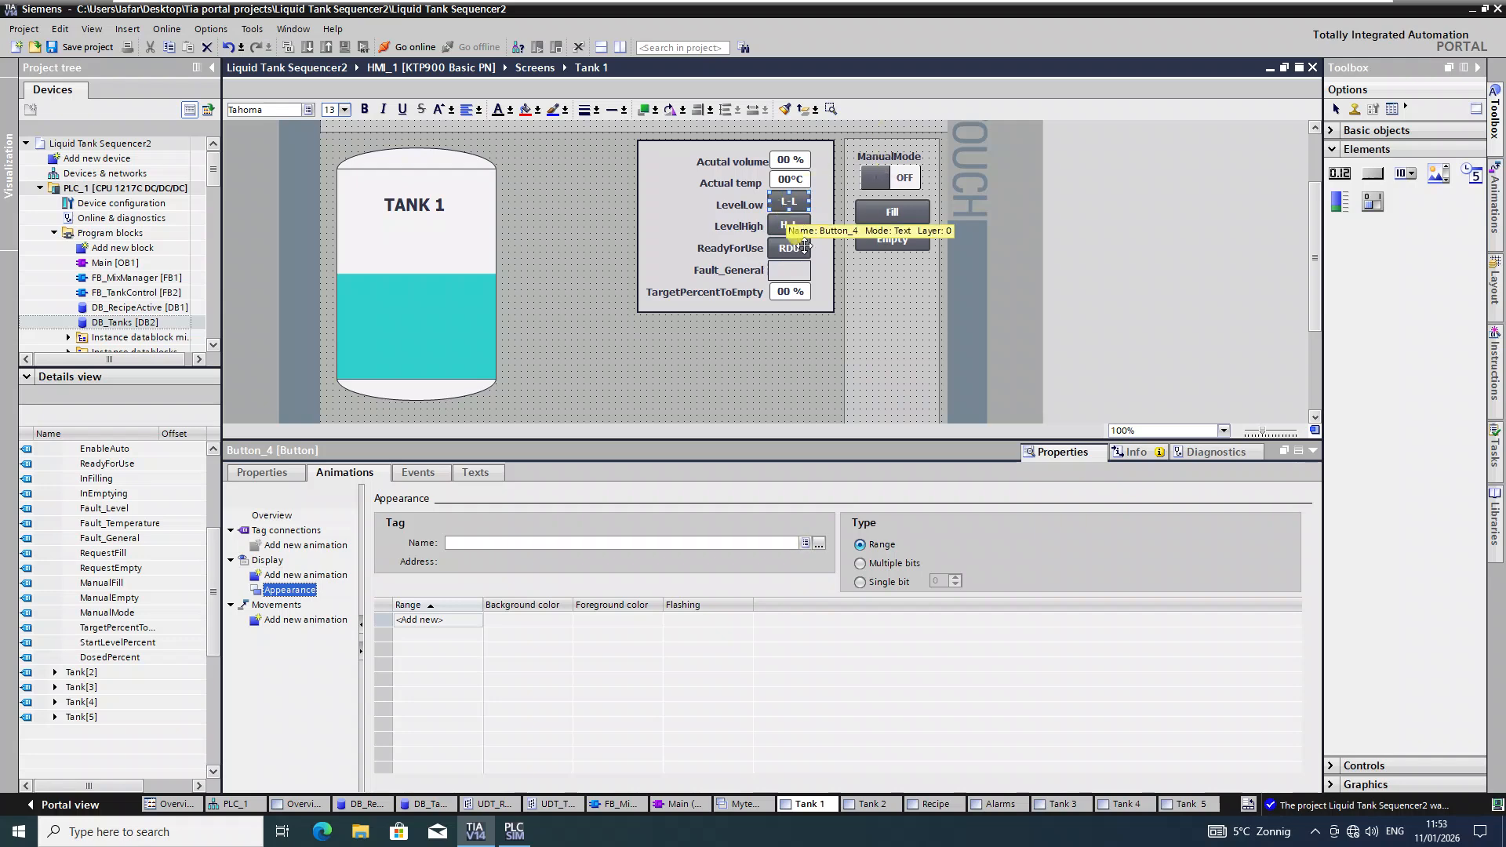
left_click(818, 543)
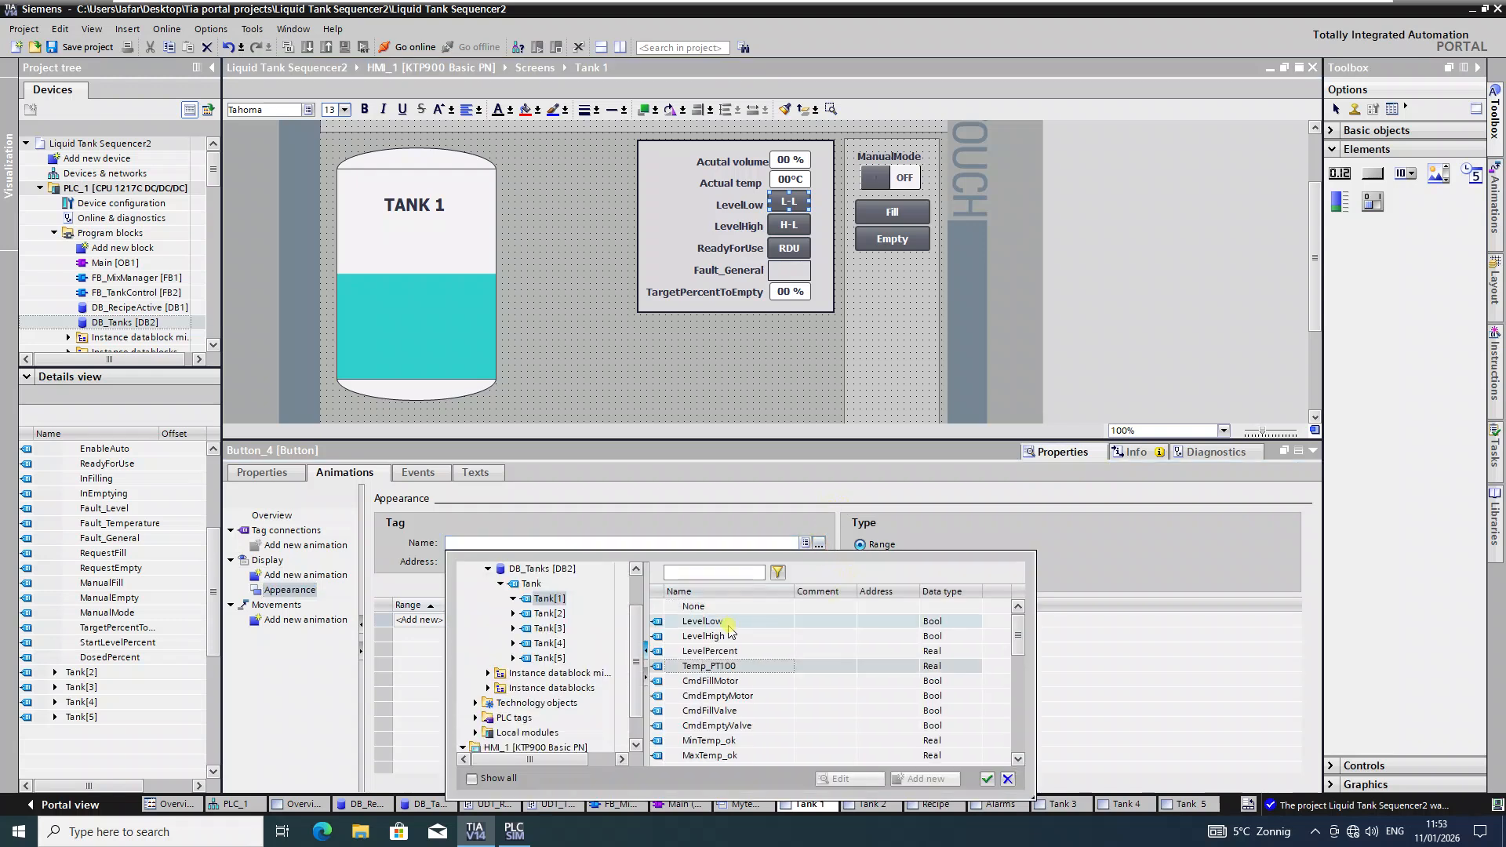
left_click(729, 623)
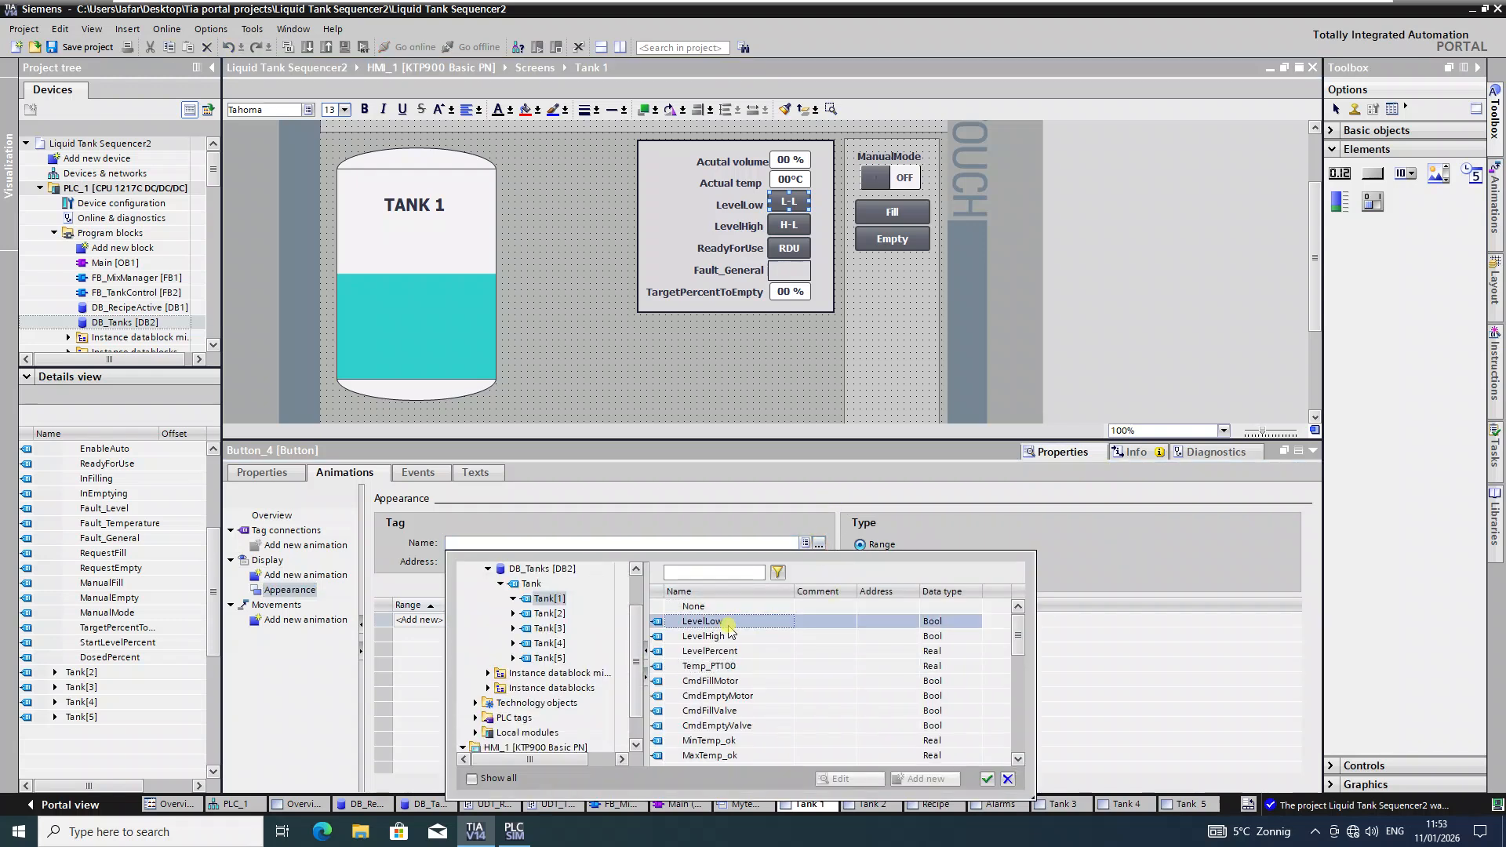
left_click(990, 780)
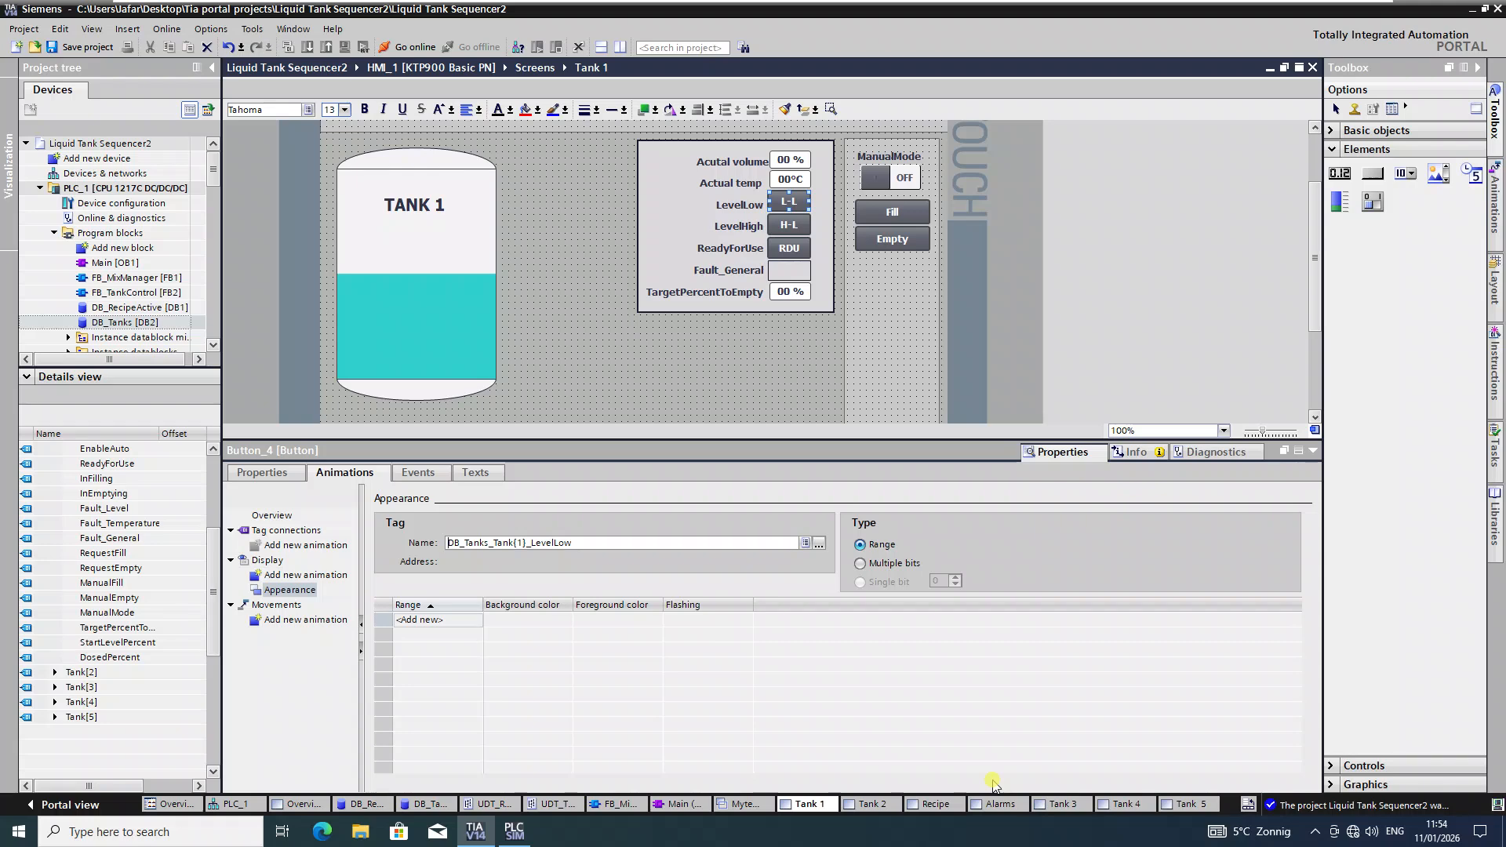
Step: Add appearance ranges 0 and 1, giving range 1 a dark green (0,130,0) background
left_click(437, 619)
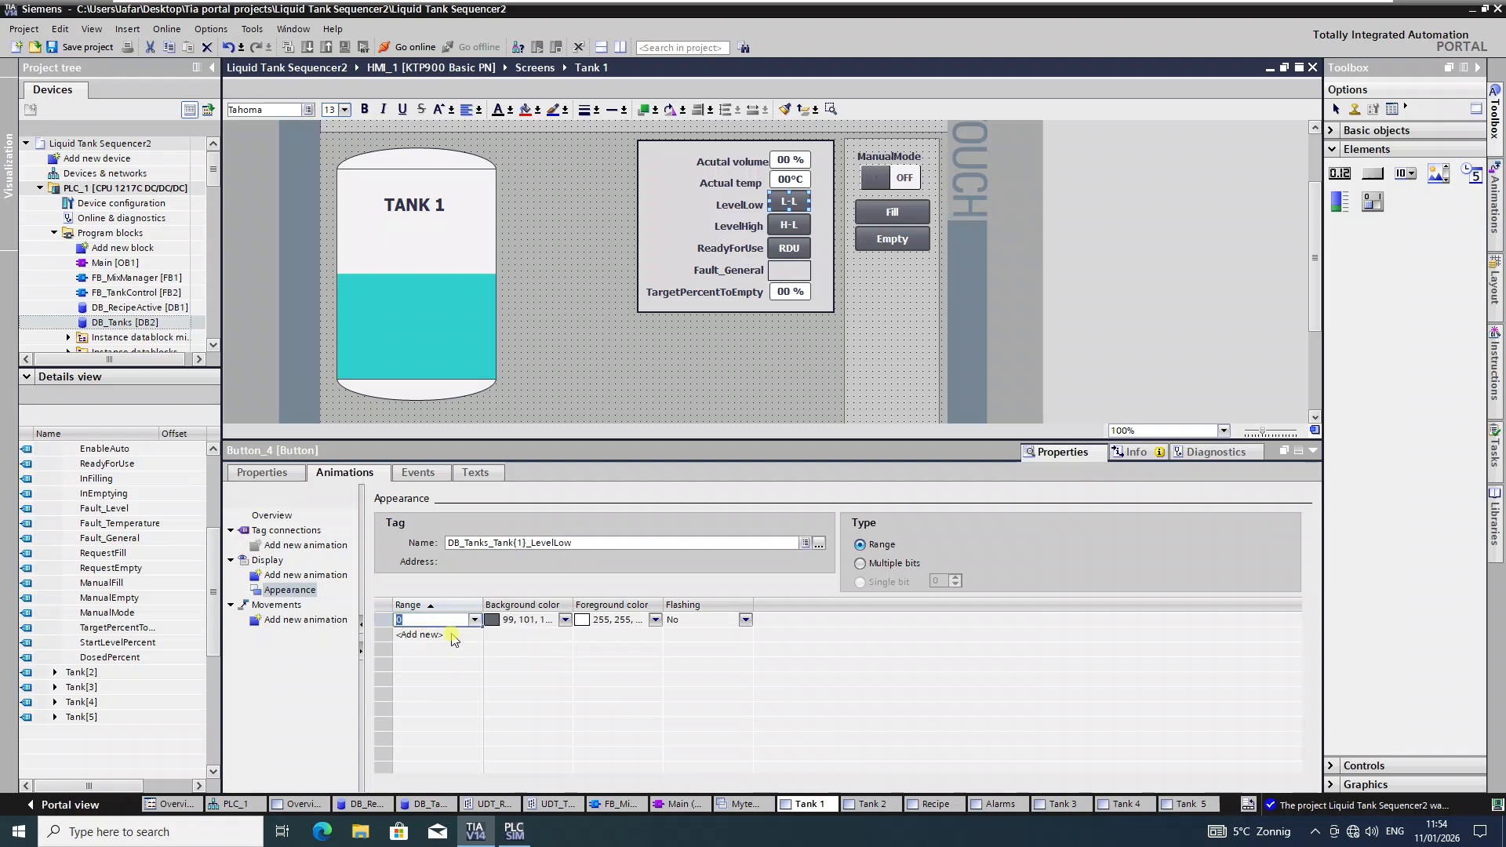
left_click(451, 636)
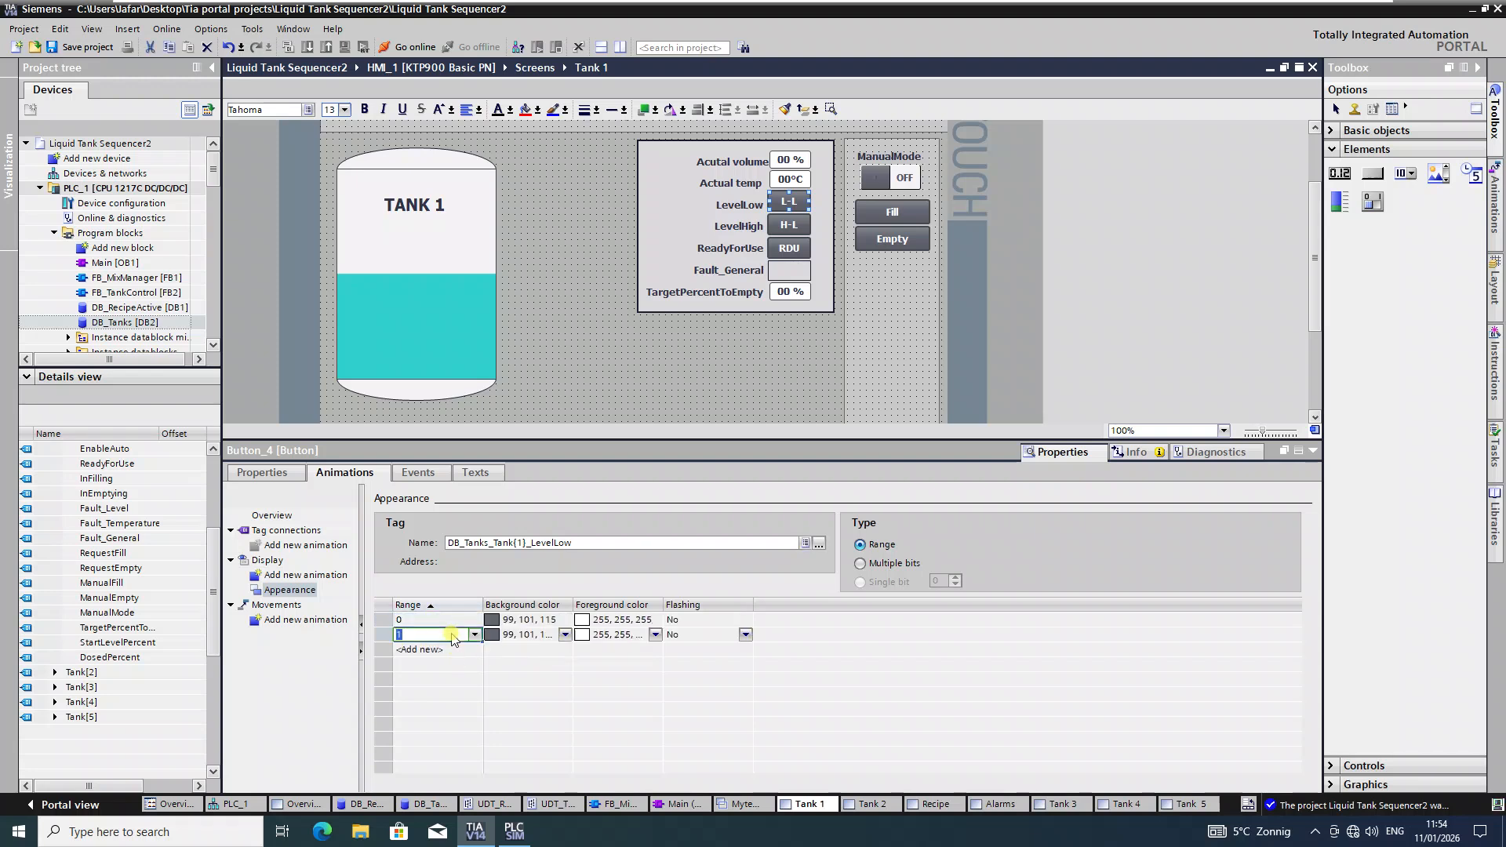
left_click(566, 634)
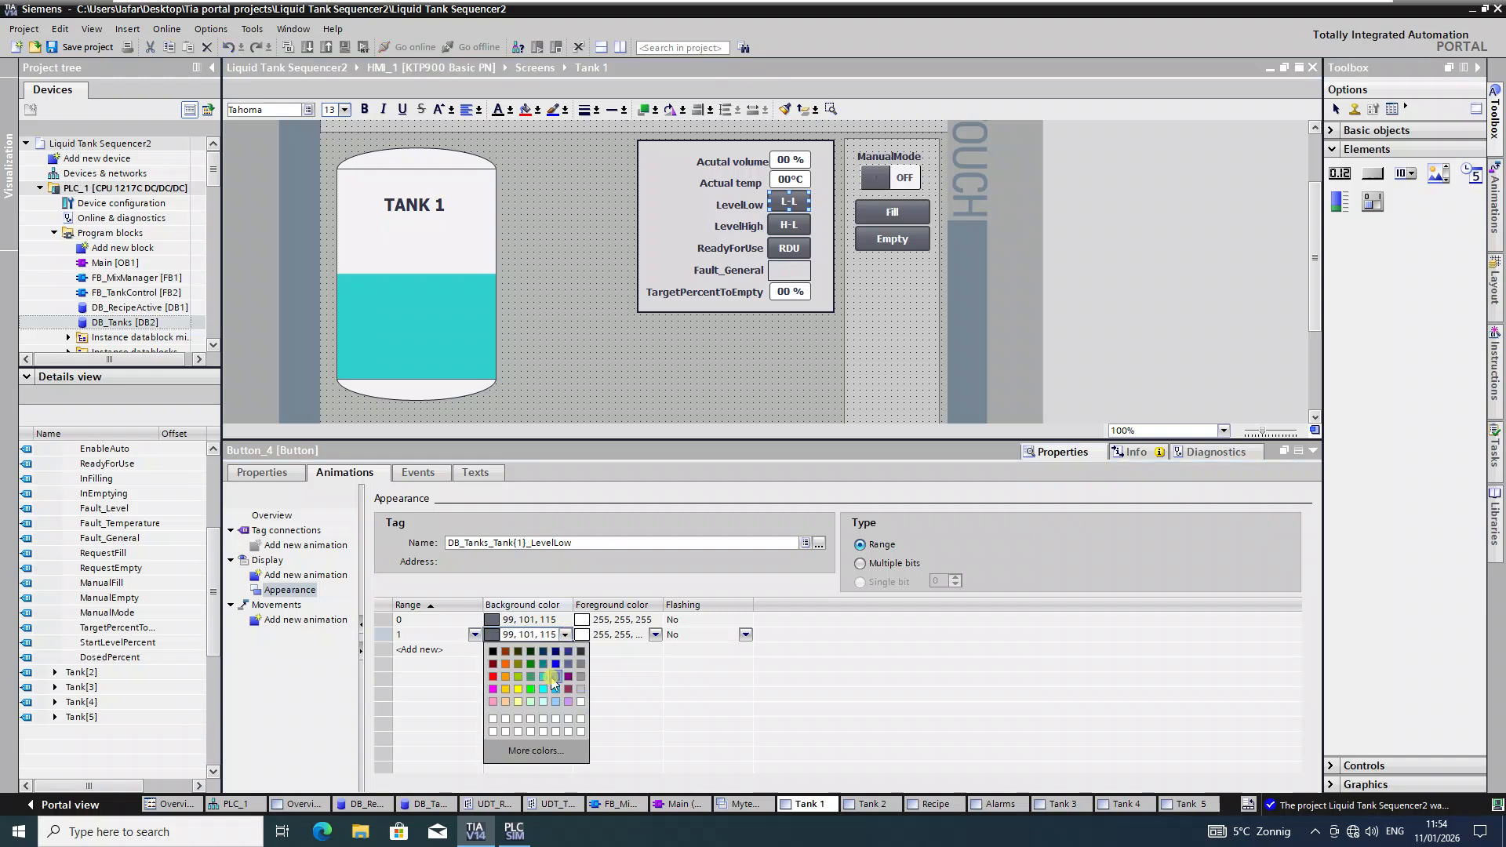
left_click(542, 688)
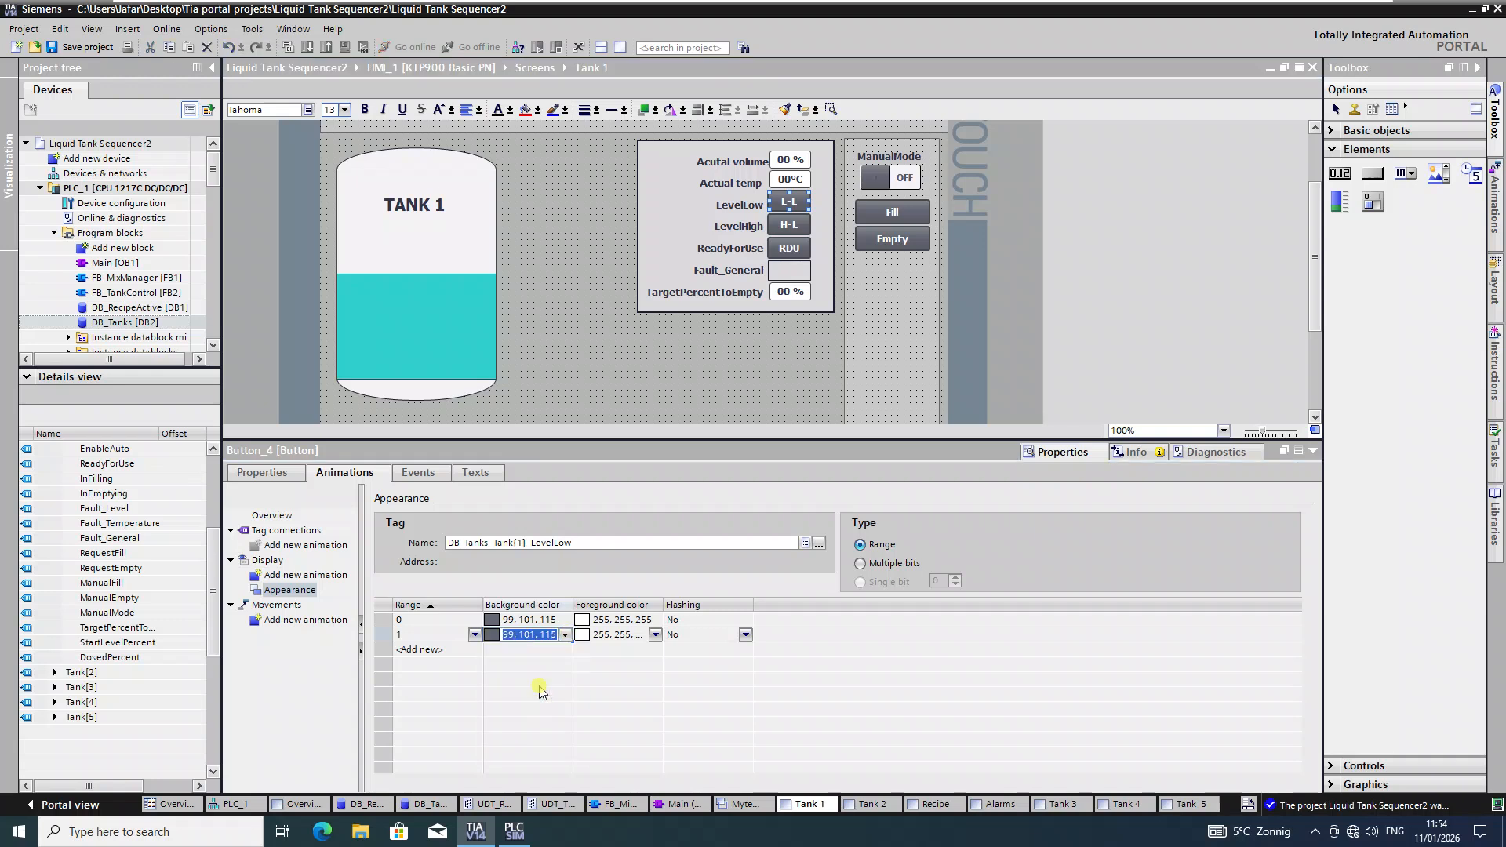
left_click(565, 634)
left_click(531, 690)
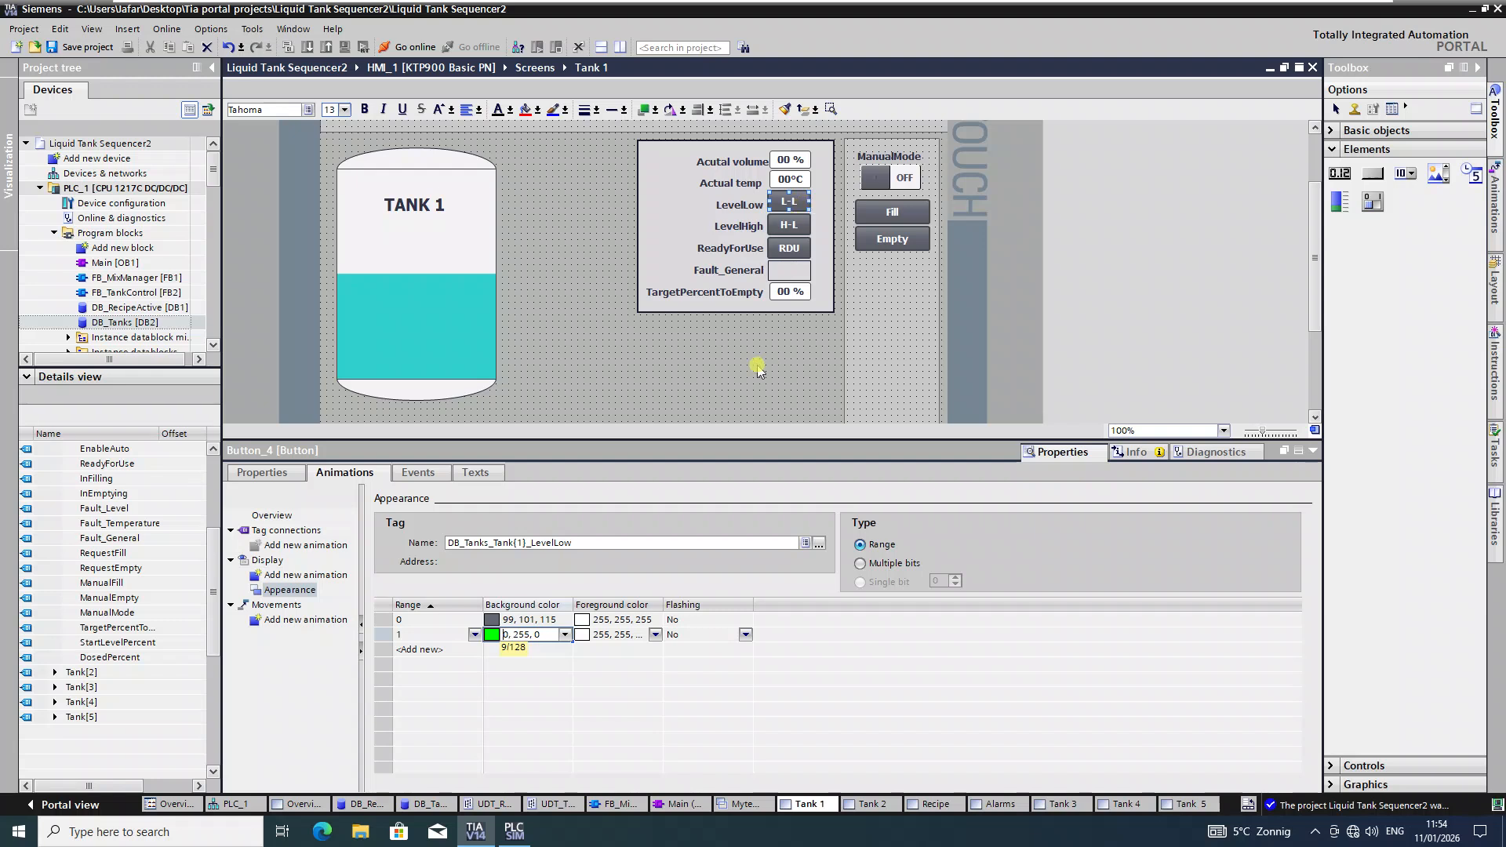
left_click(564, 635)
left_click(532, 668)
left_click(788, 225)
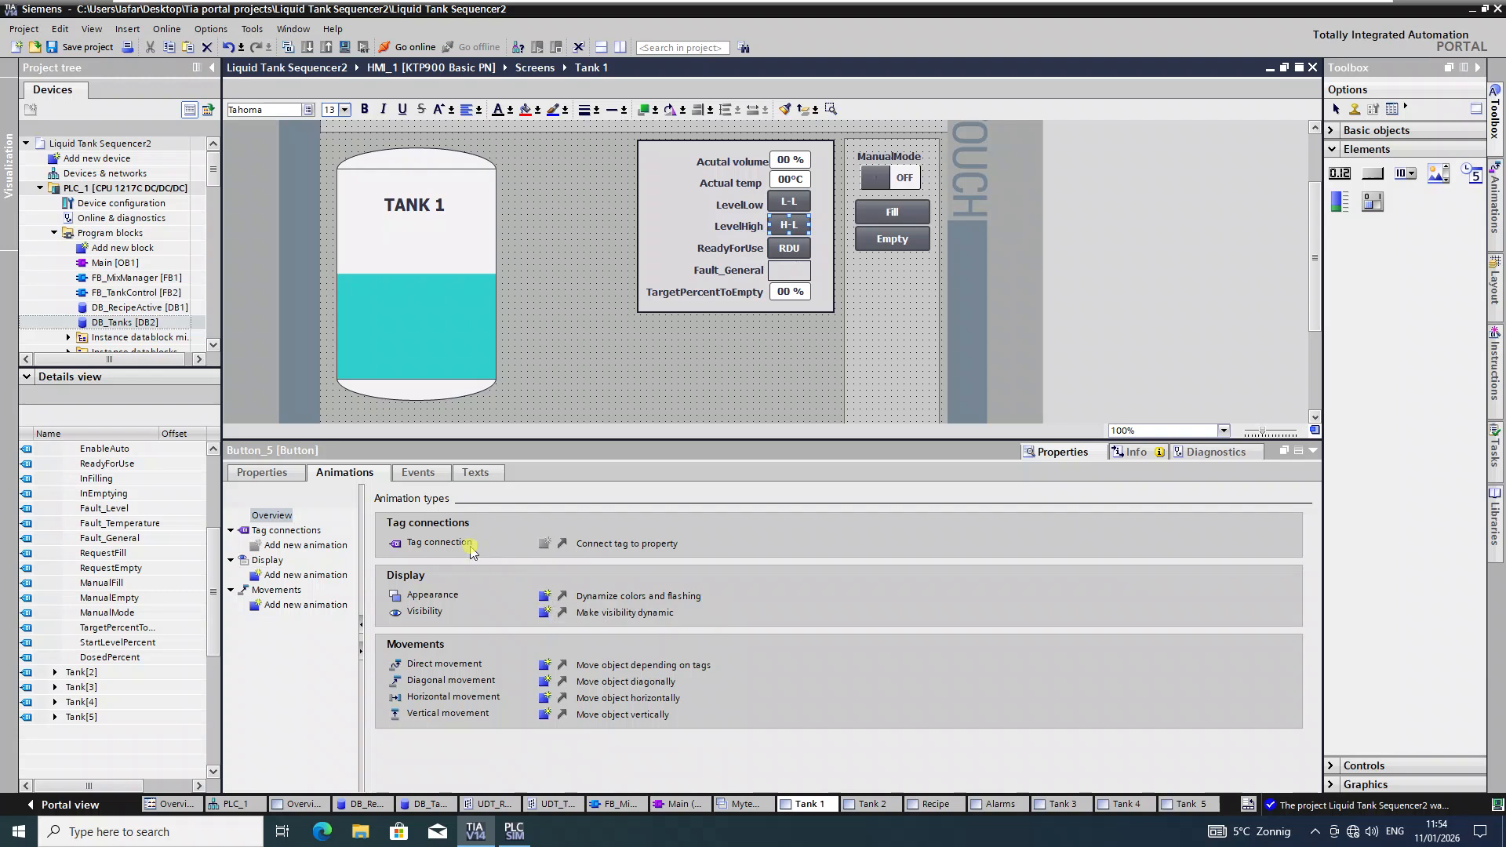
left_click(271, 477)
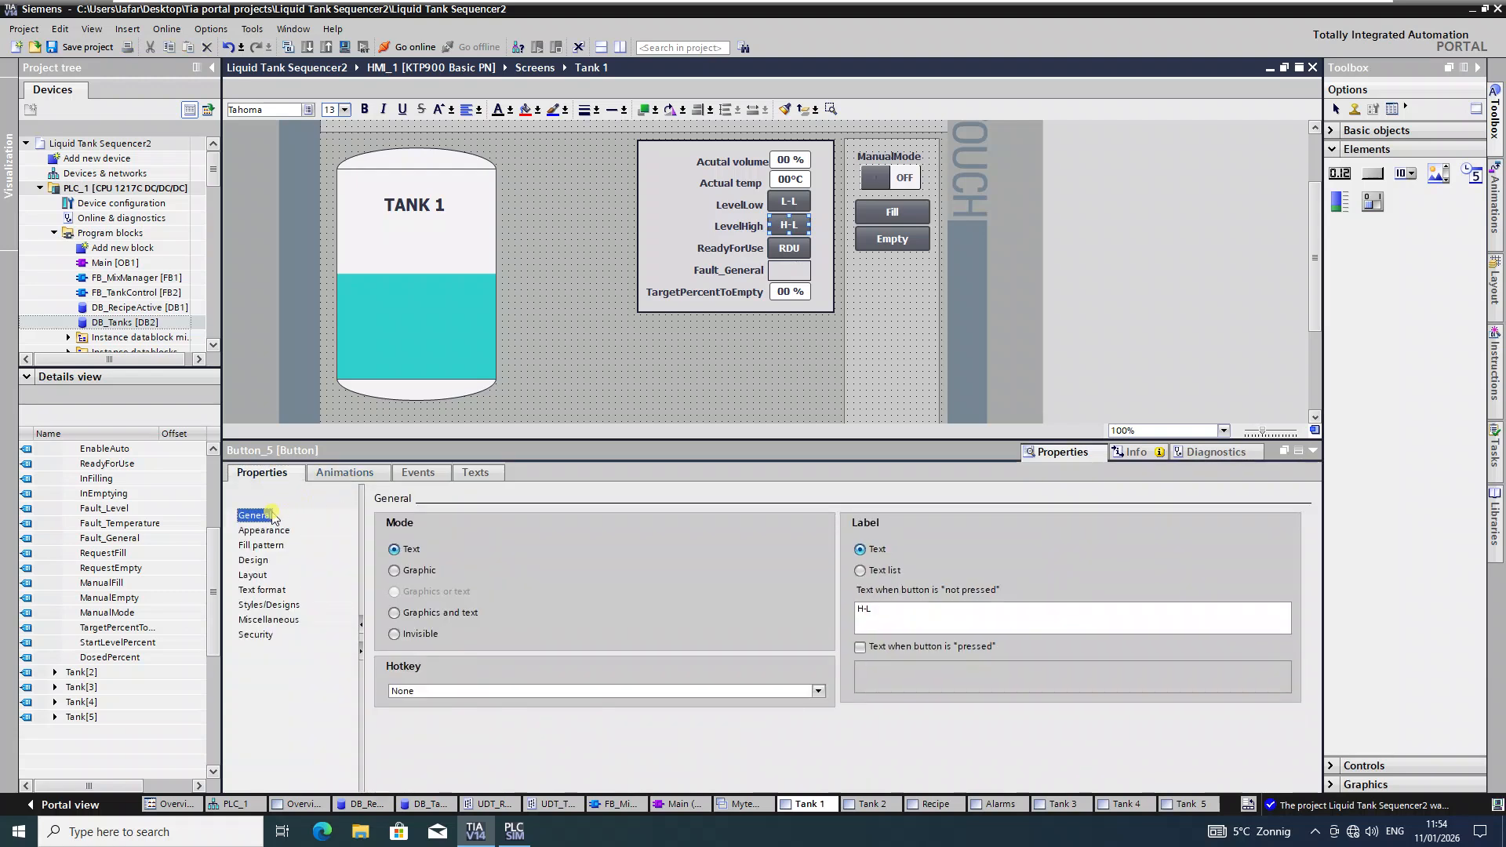
Step: Add InvertBit on DB_Tanks Tank[1].LevelHigh to the H-L button's Press event
left_click(418, 472)
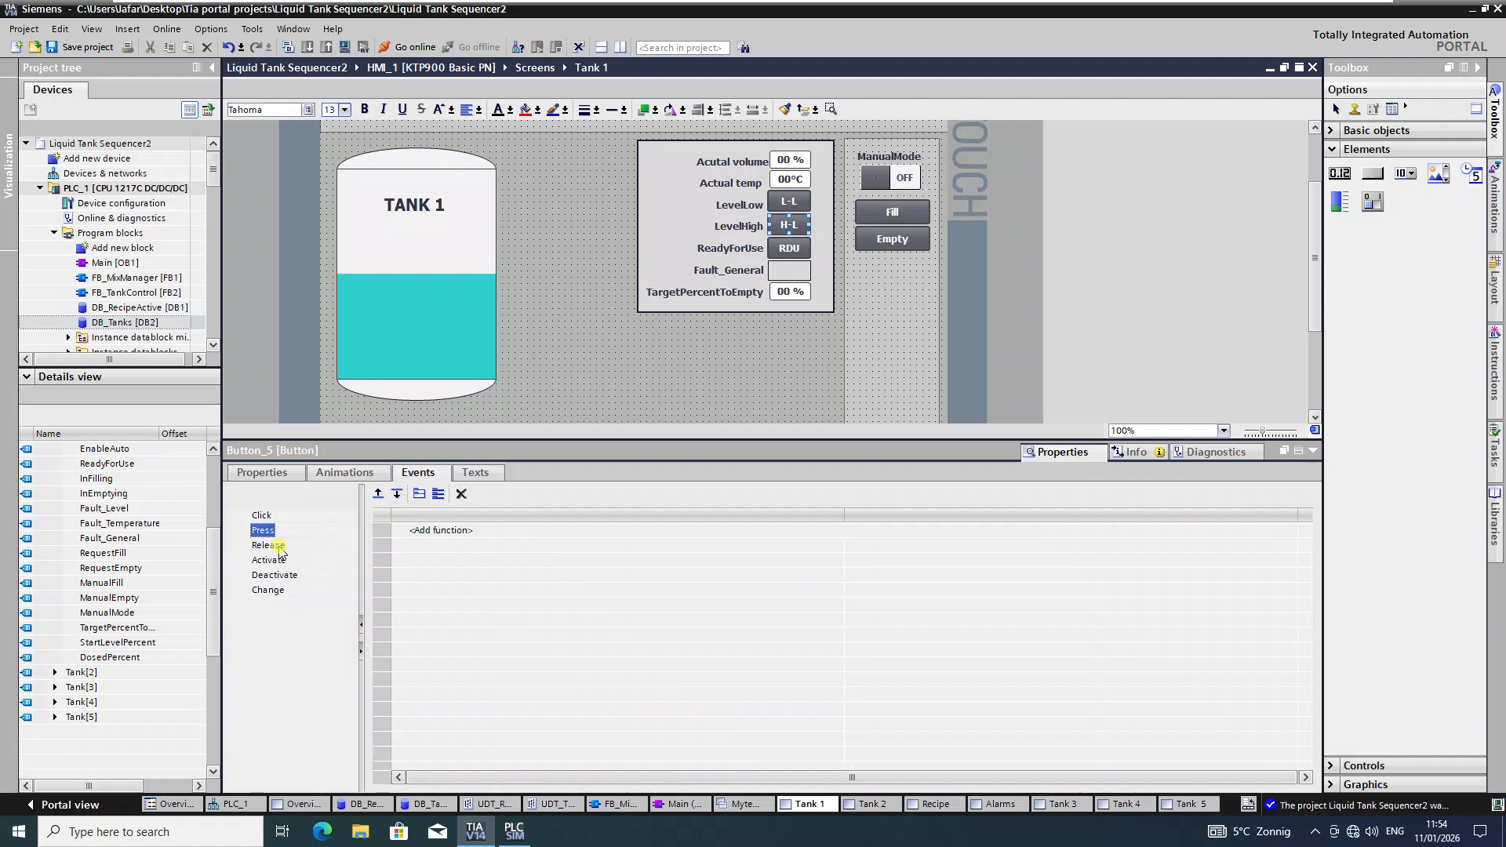
left_click(566, 535)
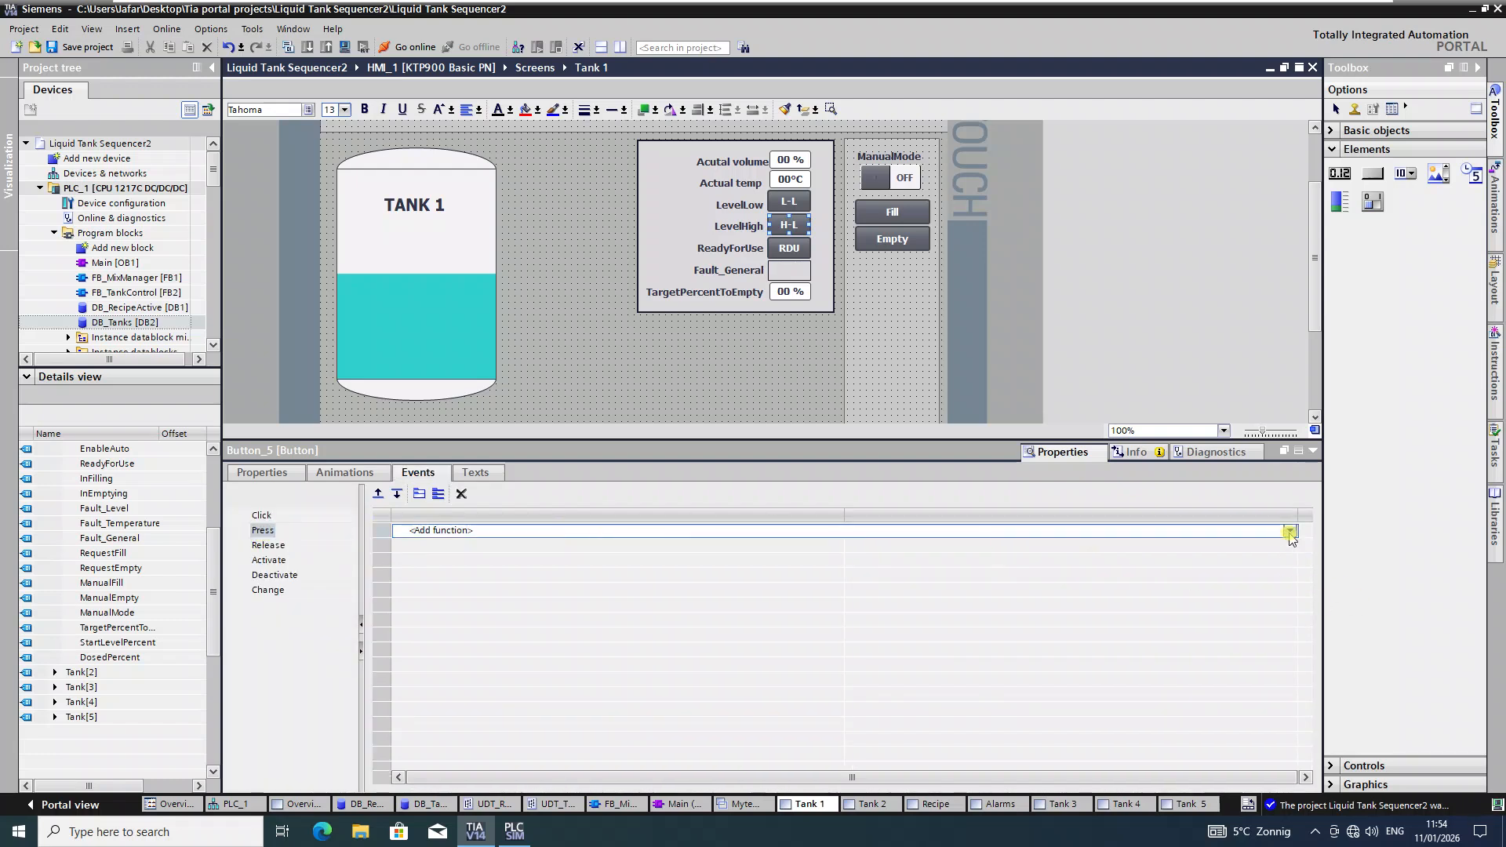
left_click(1290, 533)
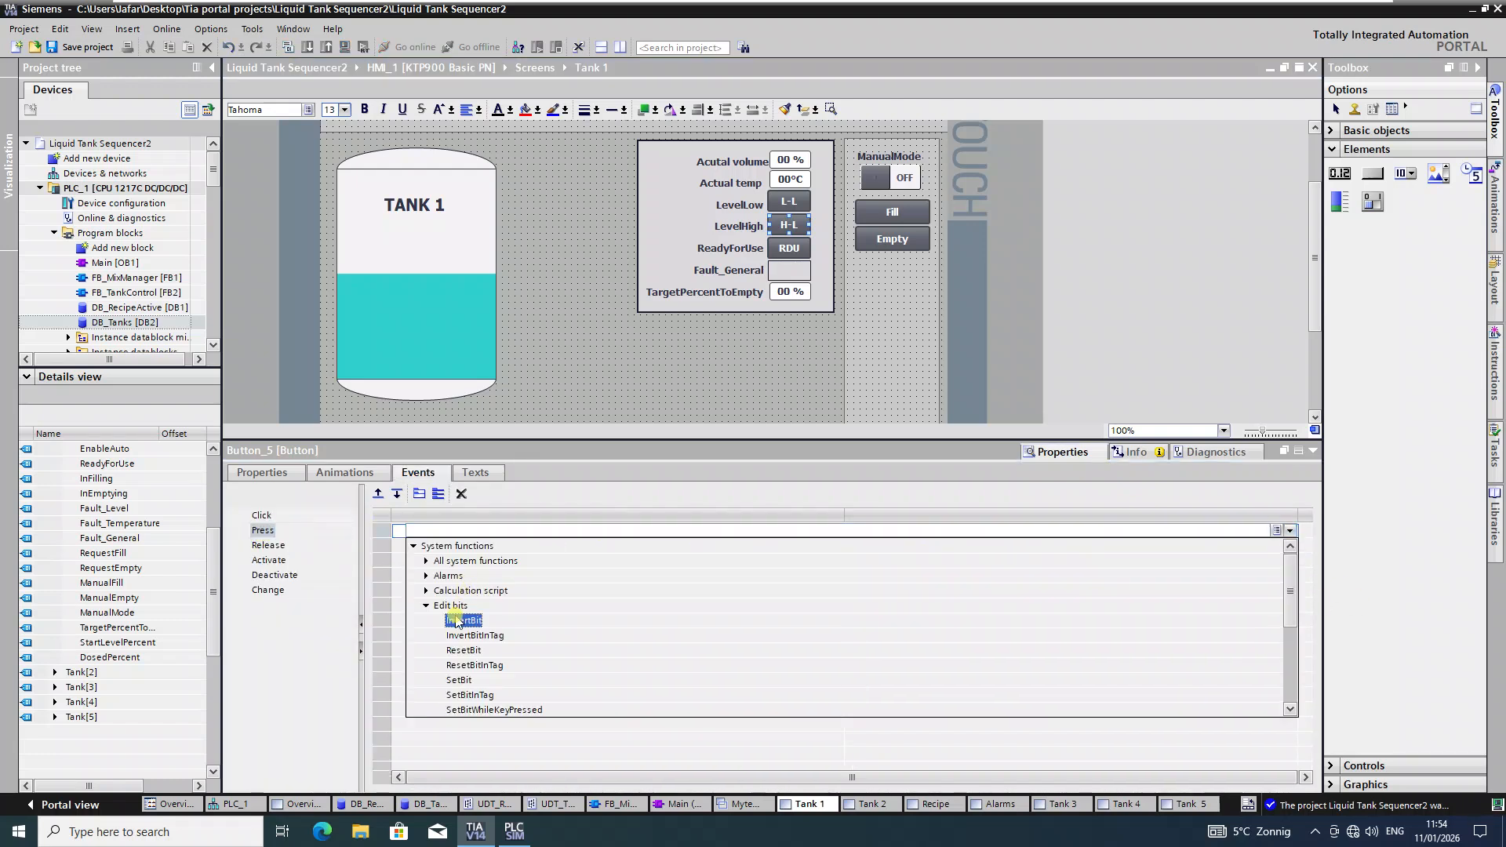
left_click(464, 621)
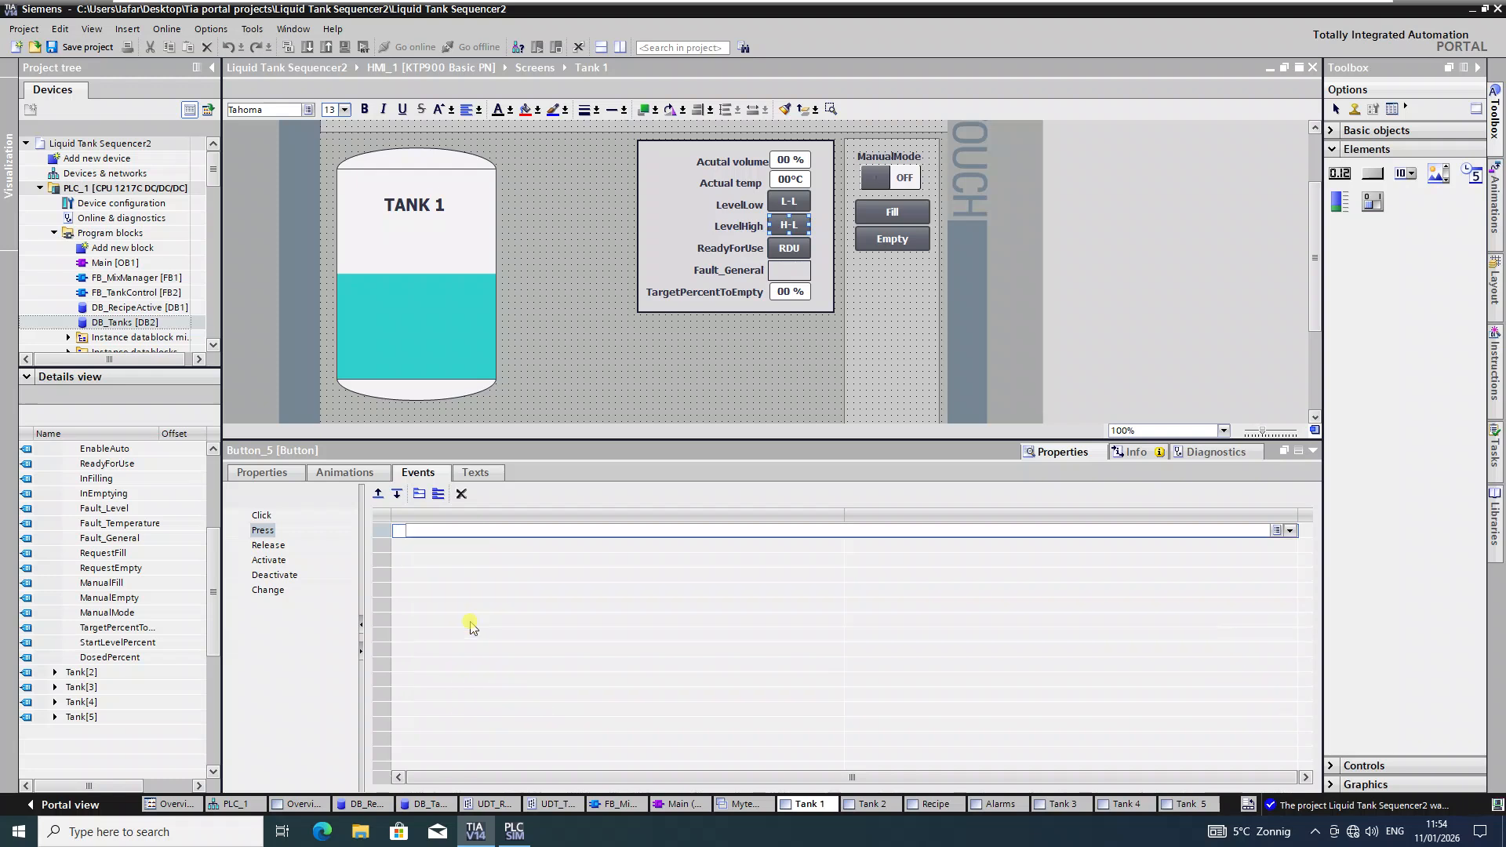
left_click(1287, 547)
left_click(1290, 547)
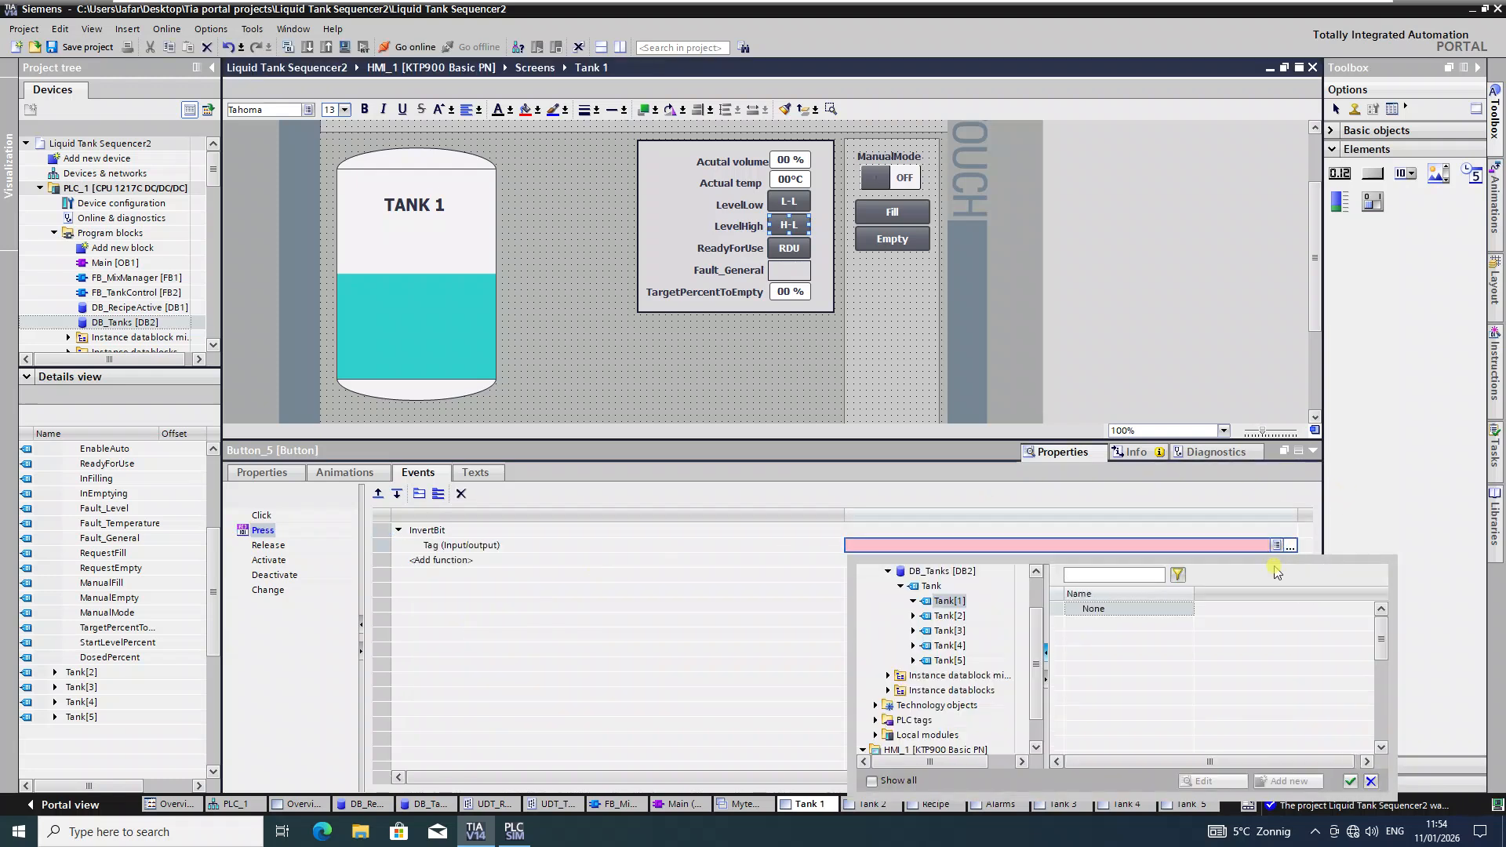
left_click(1102, 639)
left_click(1349, 781)
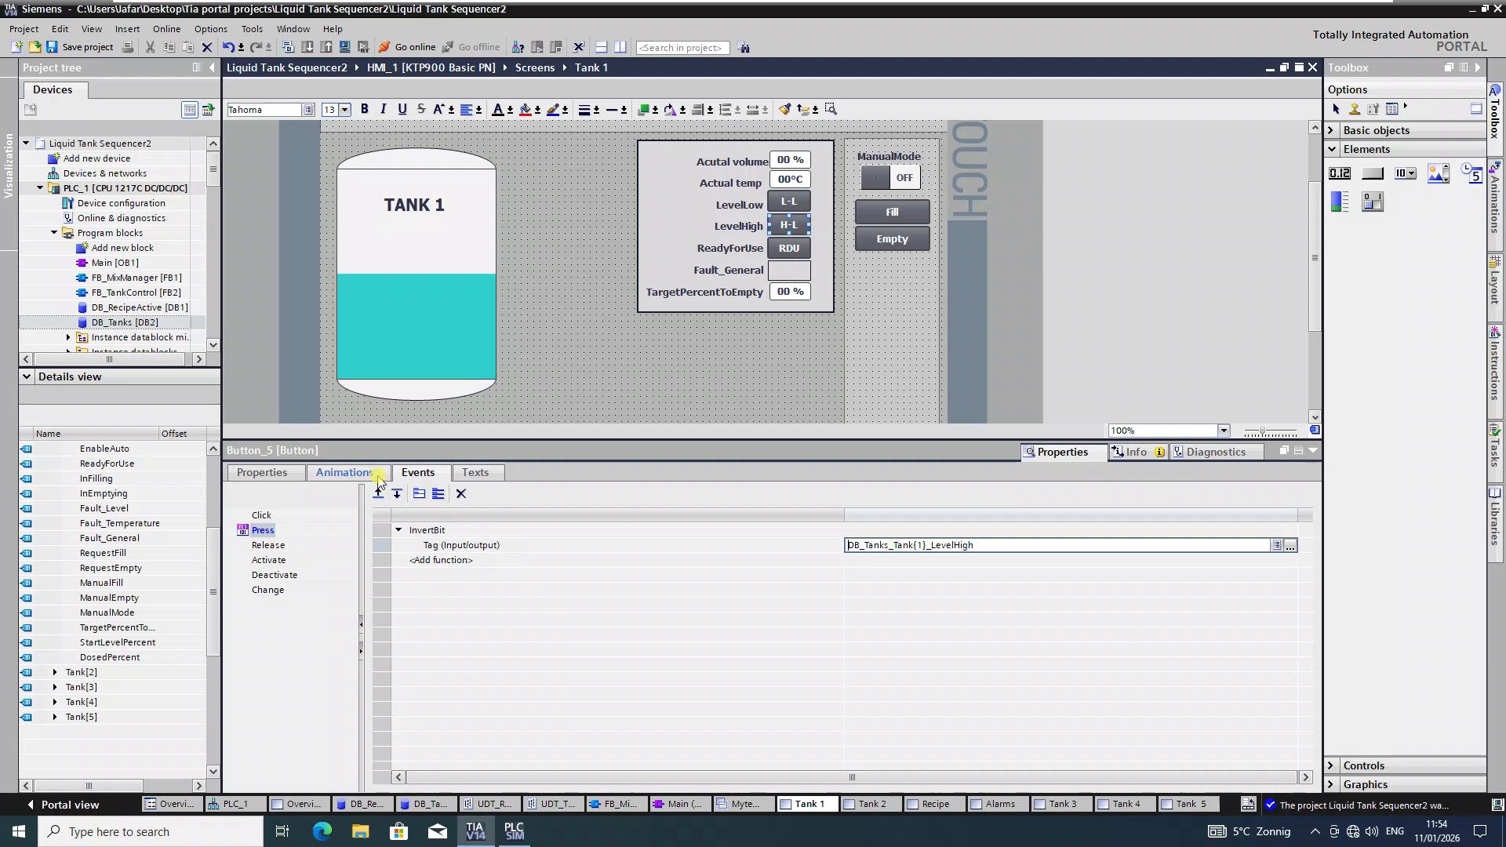
left_click(345, 472)
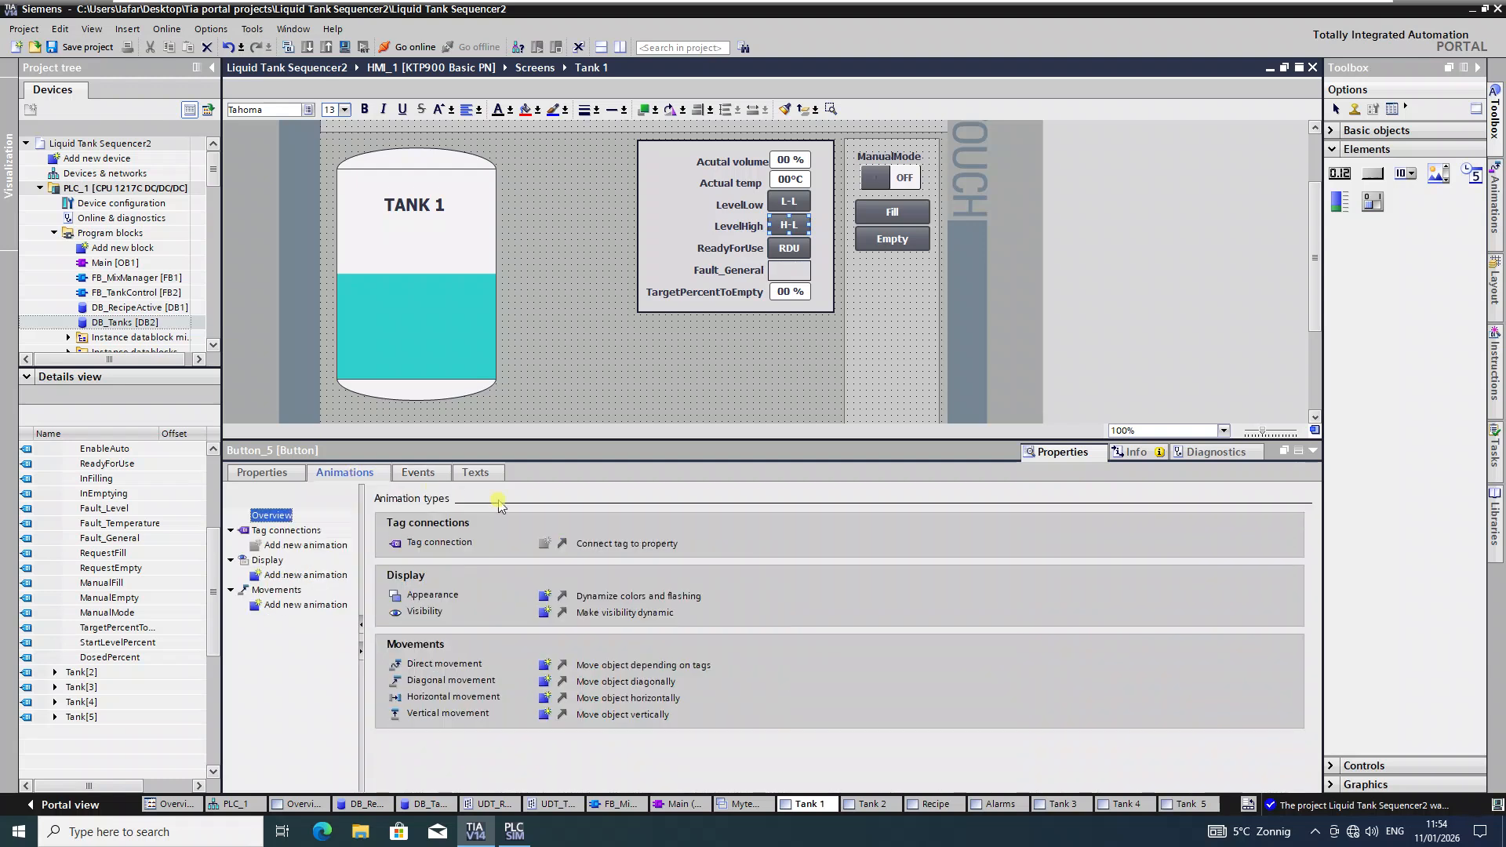
Step: Add an Appearance animation to the H-L button using the DB_Tanks_Tank{1}_LevelHigh tag
left_click(545, 609)
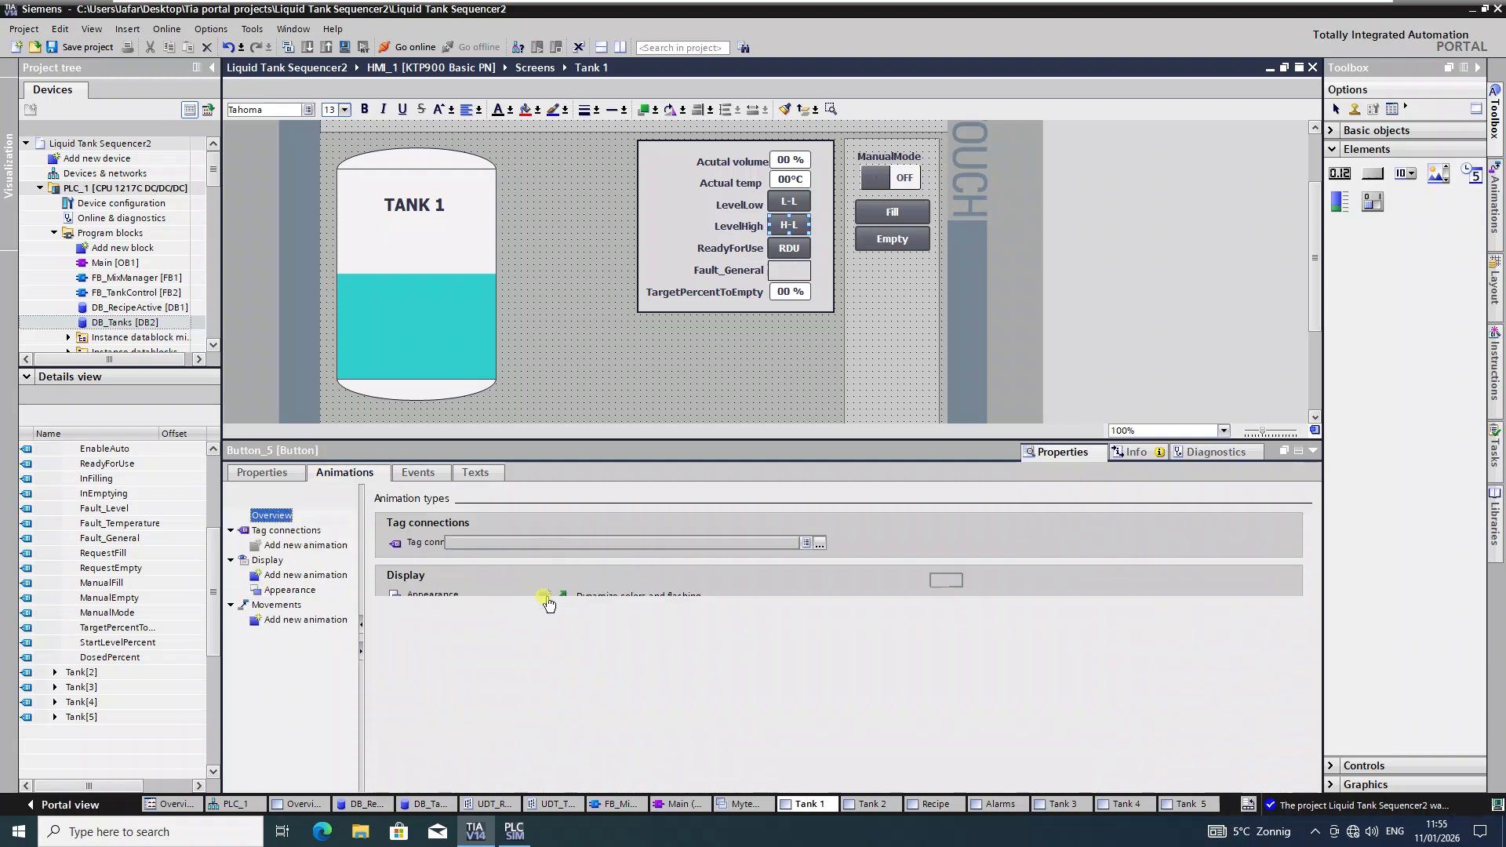
left_click(824, 546)
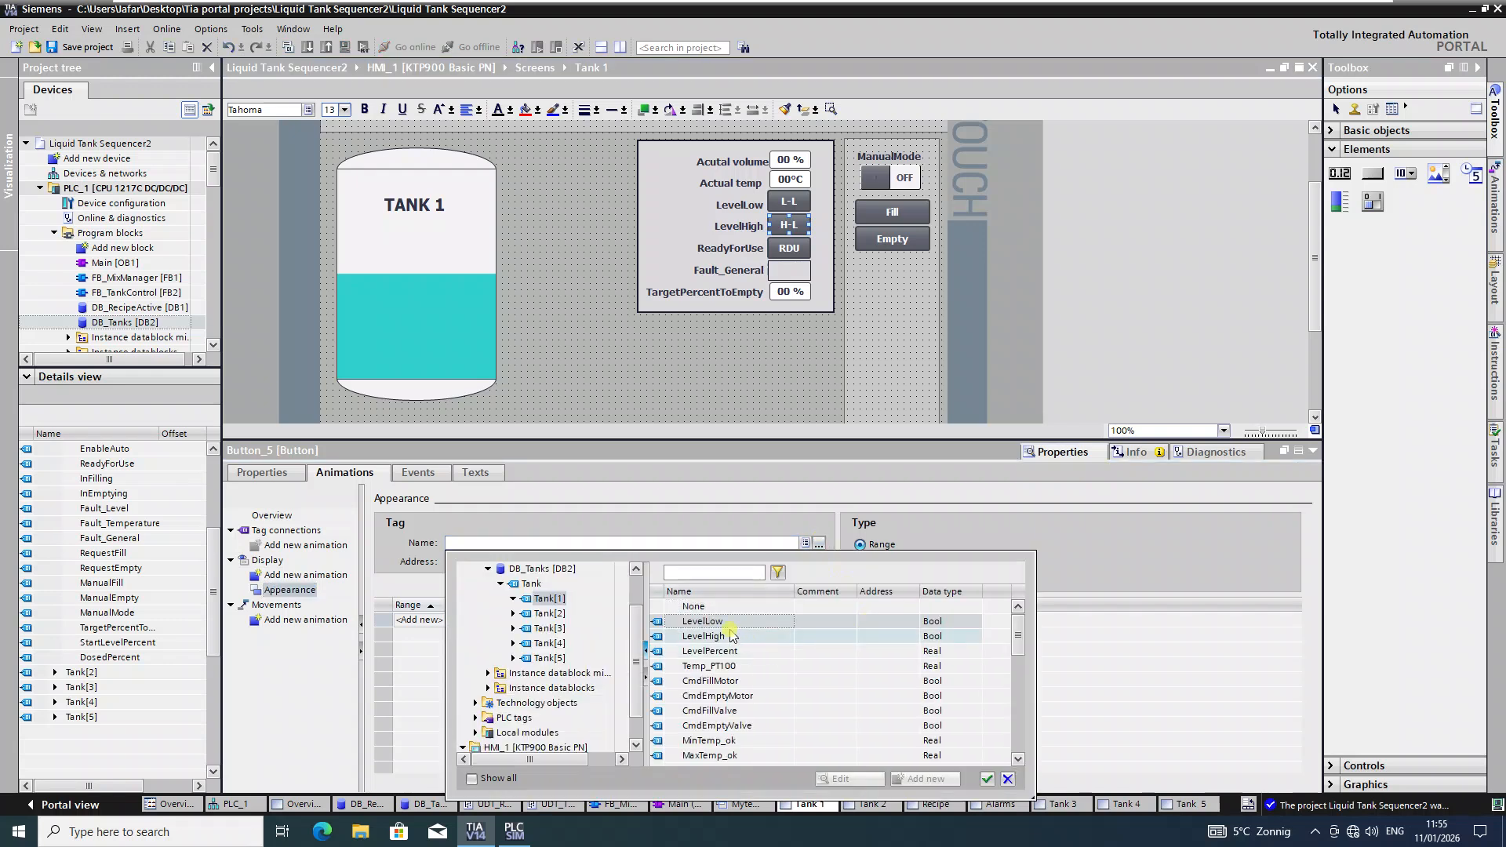
left_click(722, 635)
left_click(987, 780)
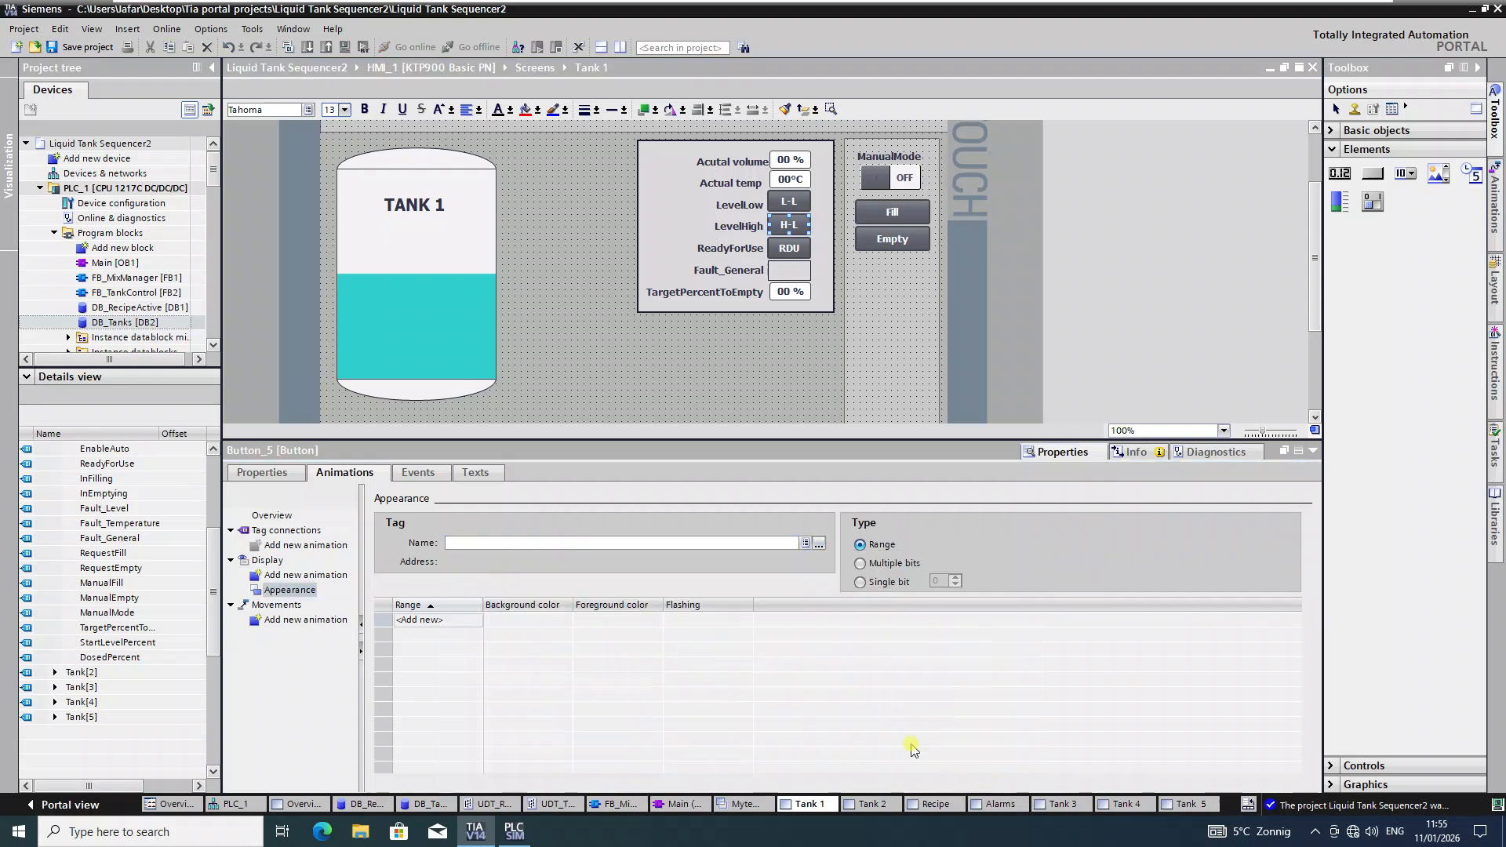
Step: Add appearance ranges 0 and 1, with range 1's background green (0, 130, 0)
double_click(431, 621)
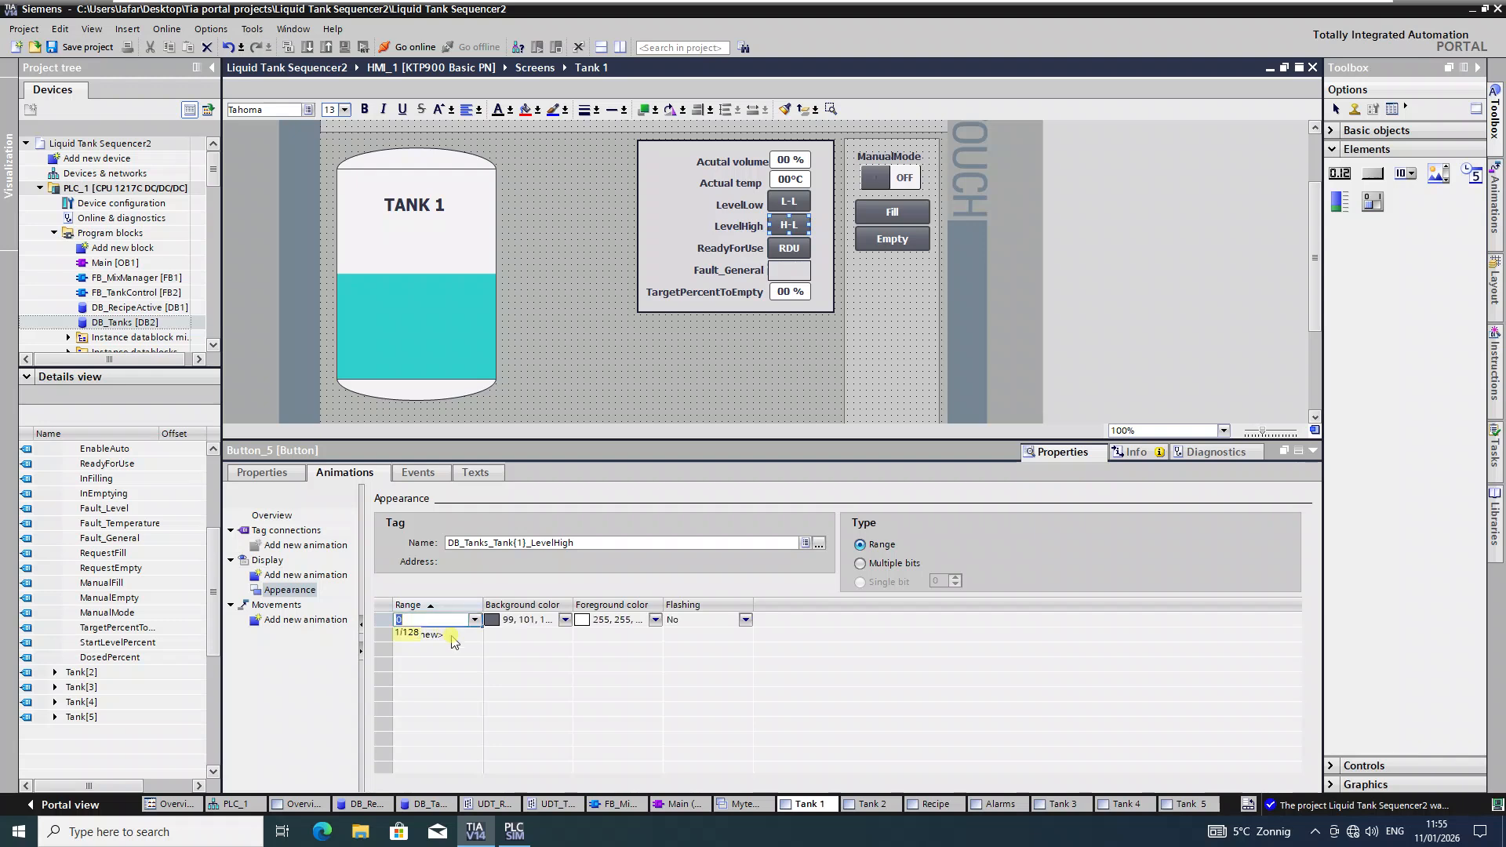
double_click(444, 635)
left_click(564, 634)
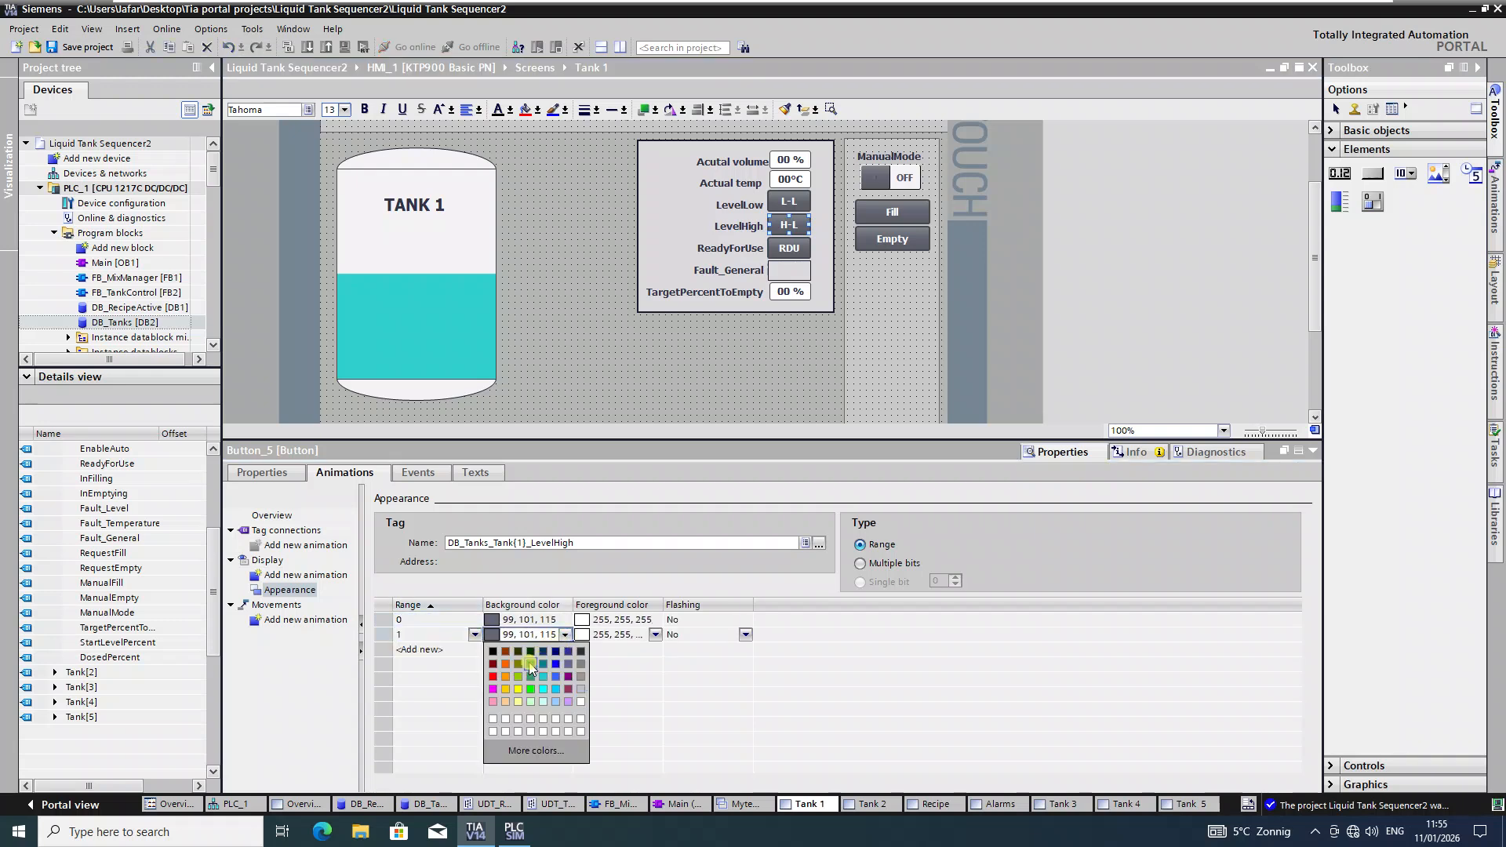
left_click(530, 664)
left_click(788, 248)
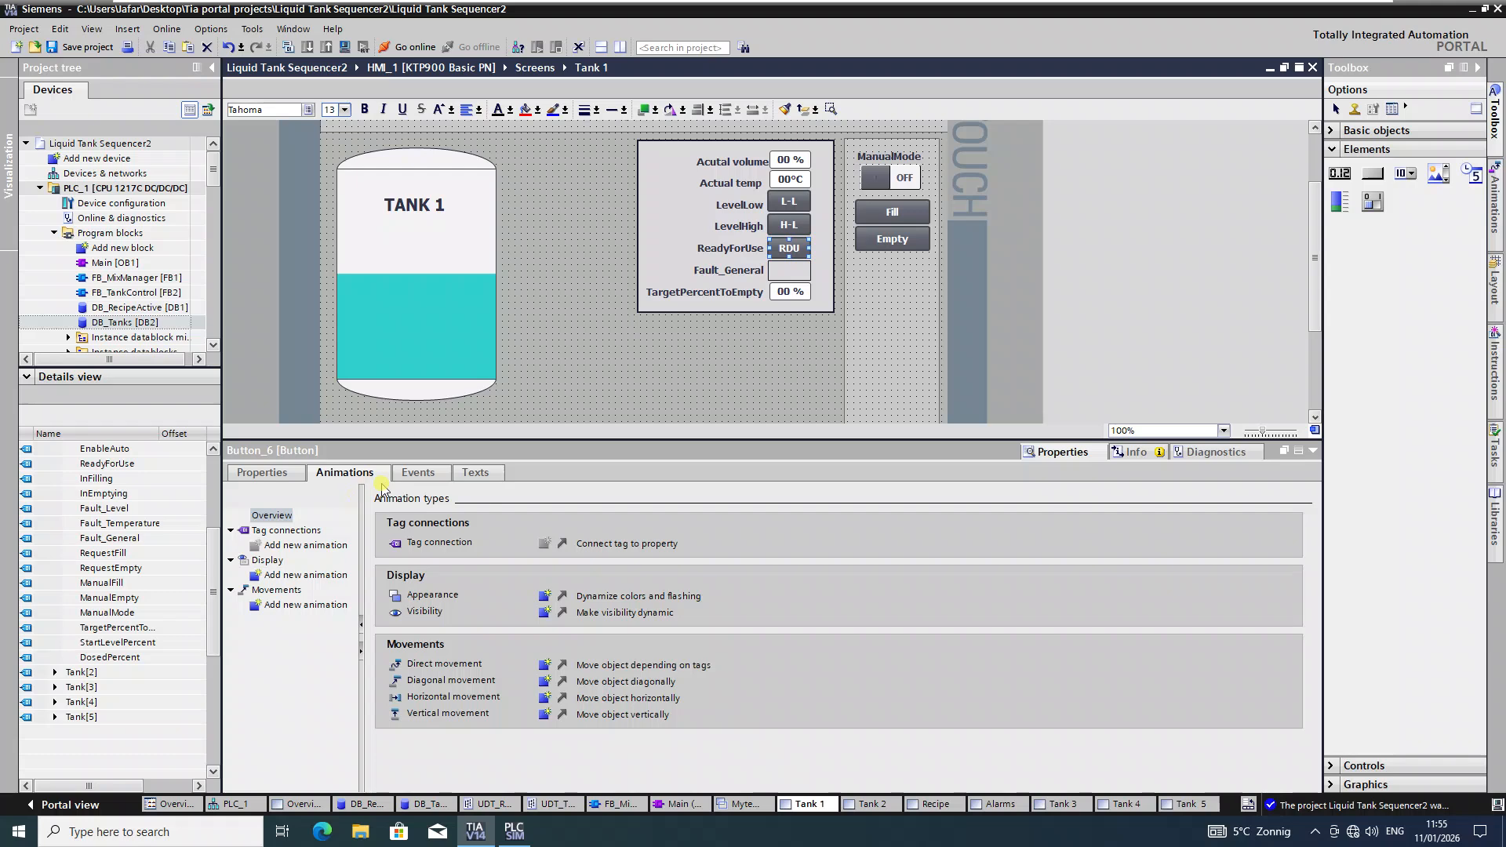
Step: Make the RDU button's Press event run InvertBit on the Tank[1].ReadyForUse tag
left_click(418, 473)
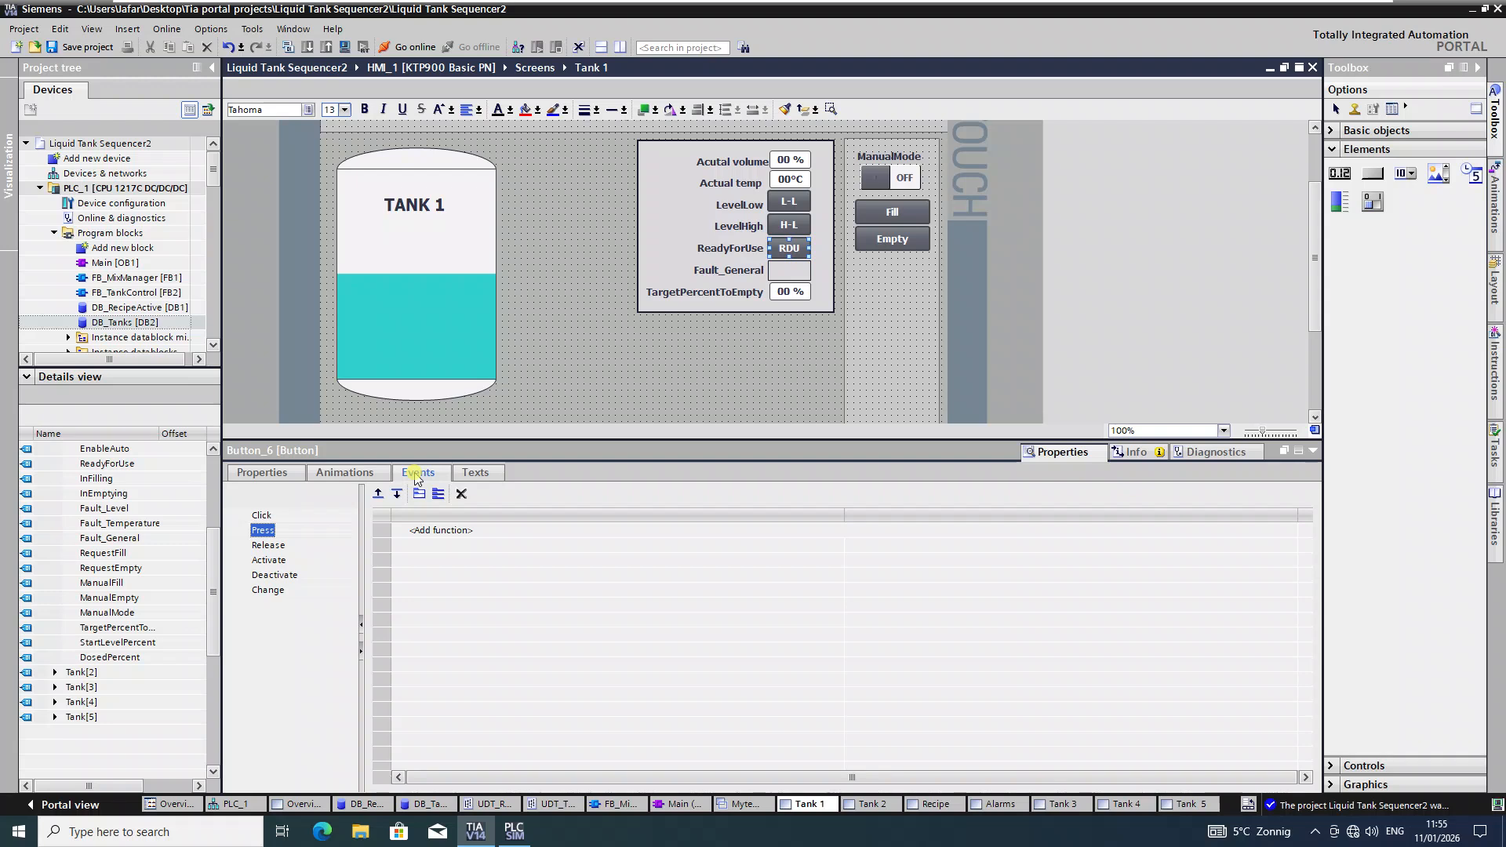
left_click(455, 531)
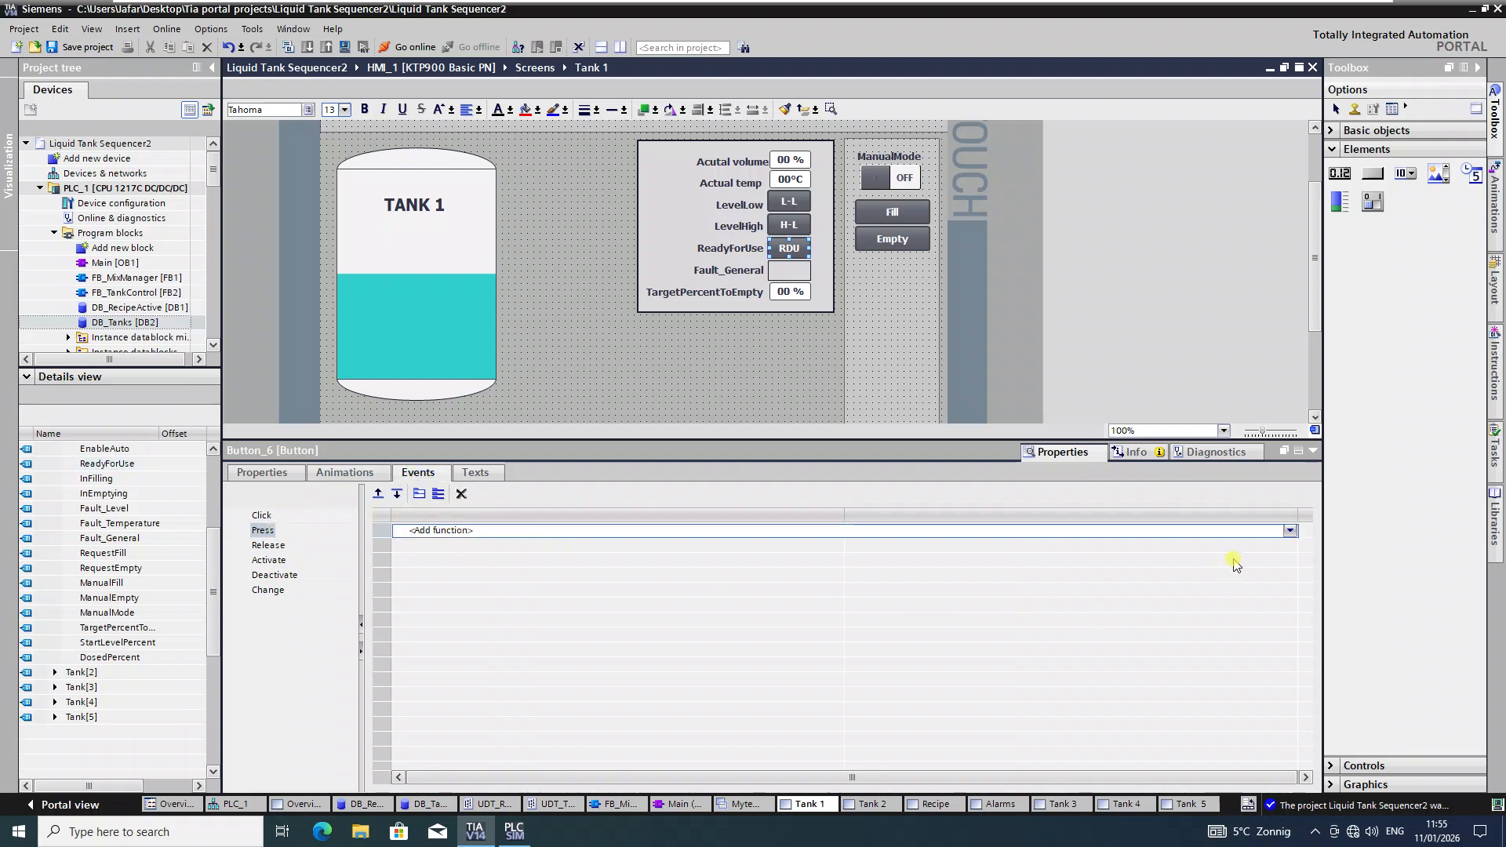
left_click(1289, 530)
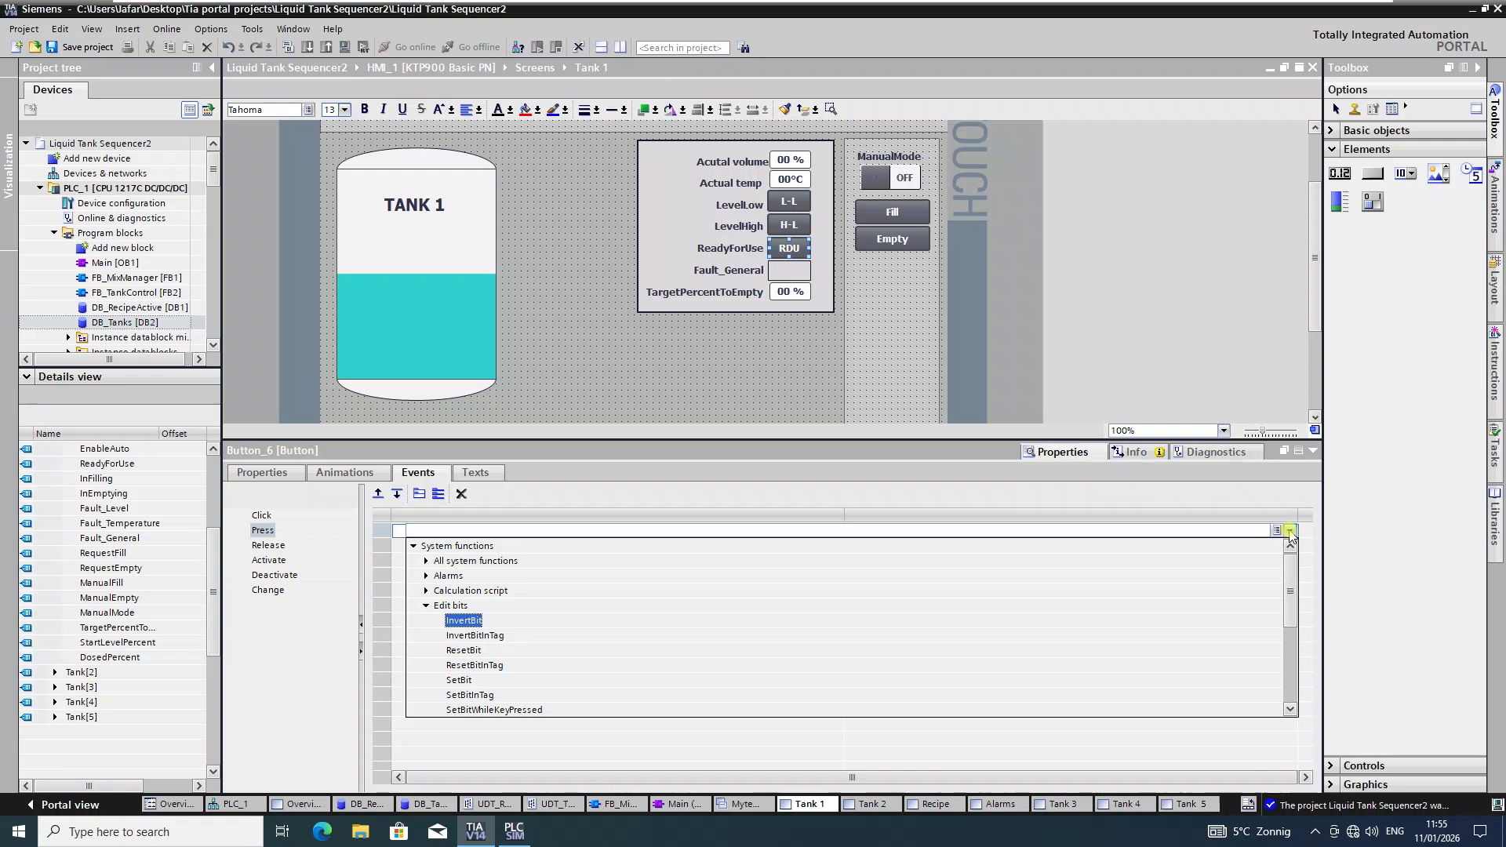
left_click(467, 620)
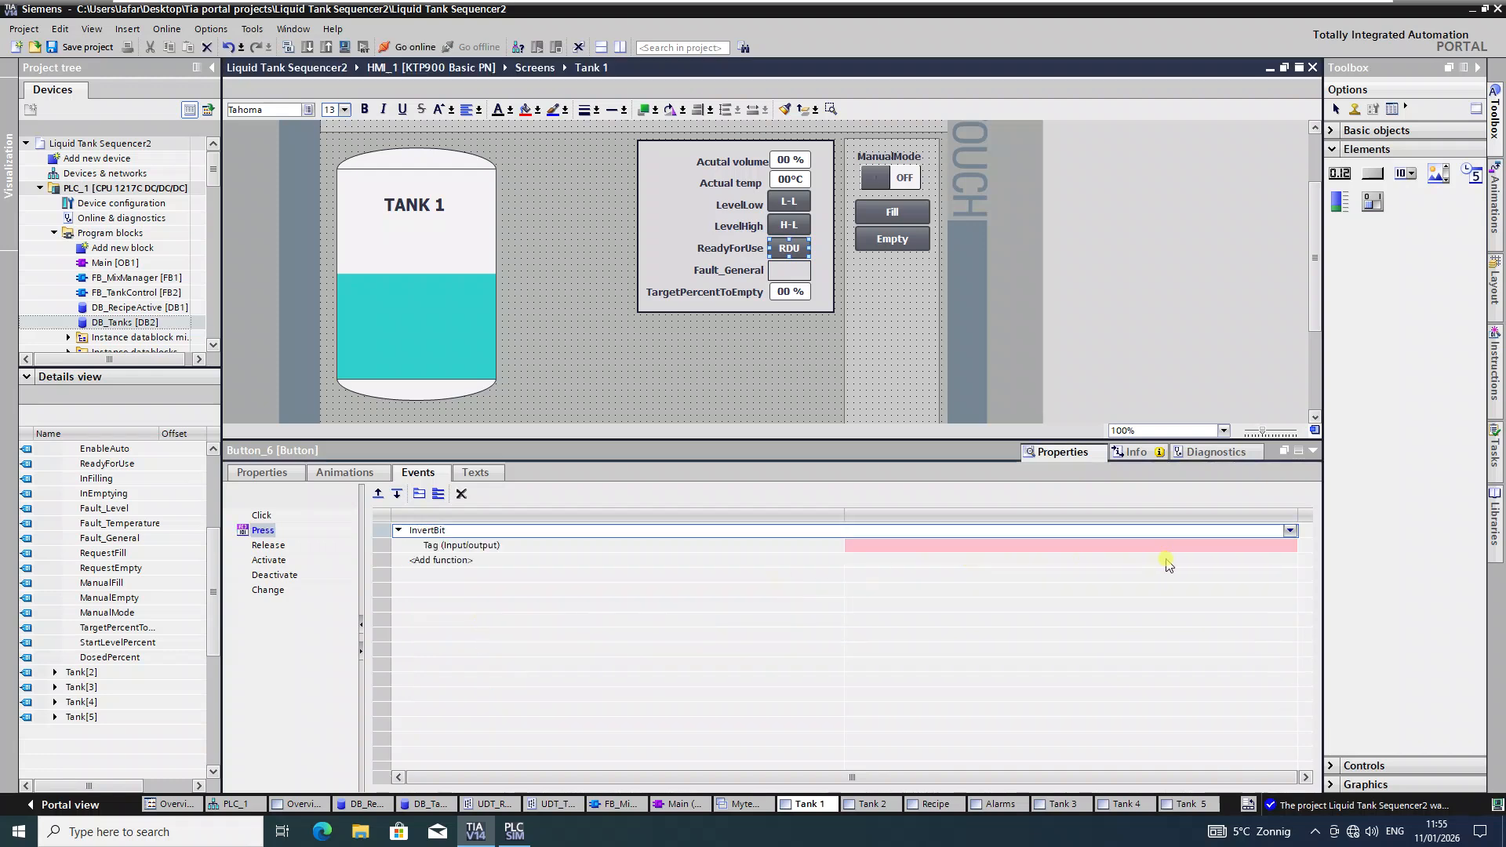
left_click(1290, 546)
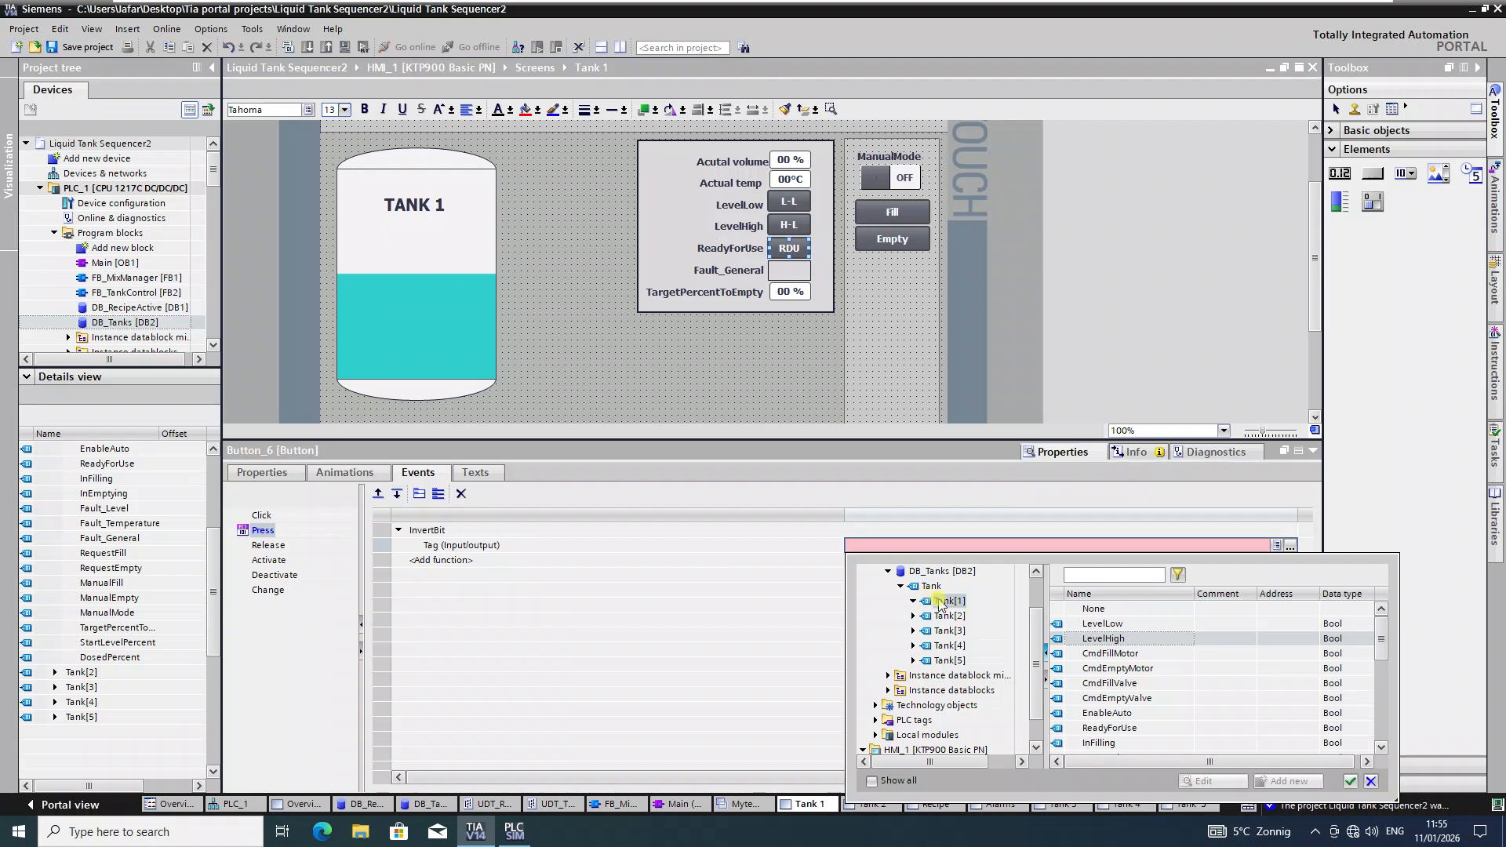
left_click(1125, 684)
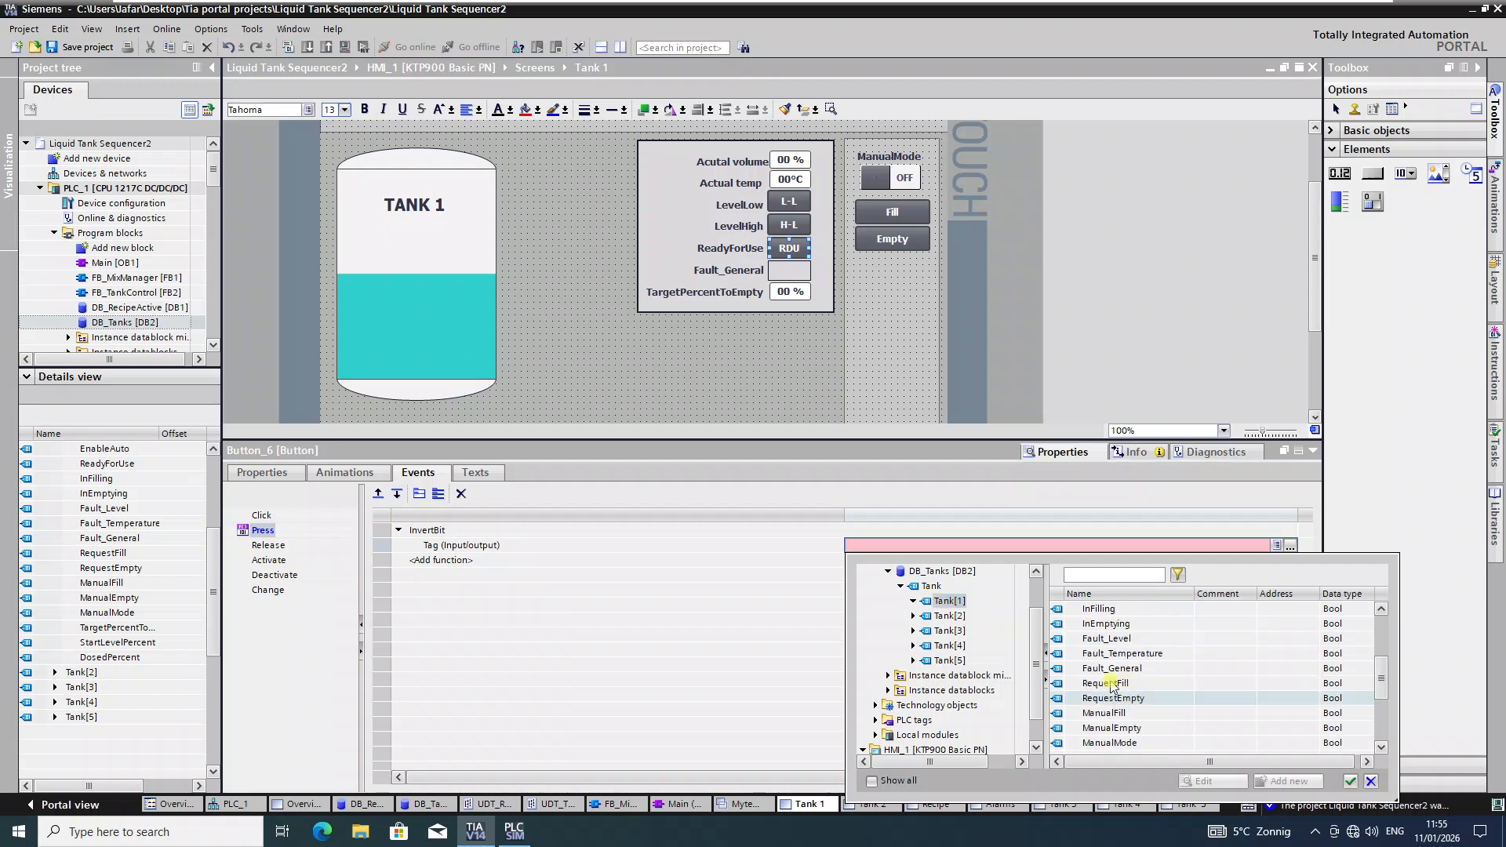
scroll(1125, 684, "down", 1)
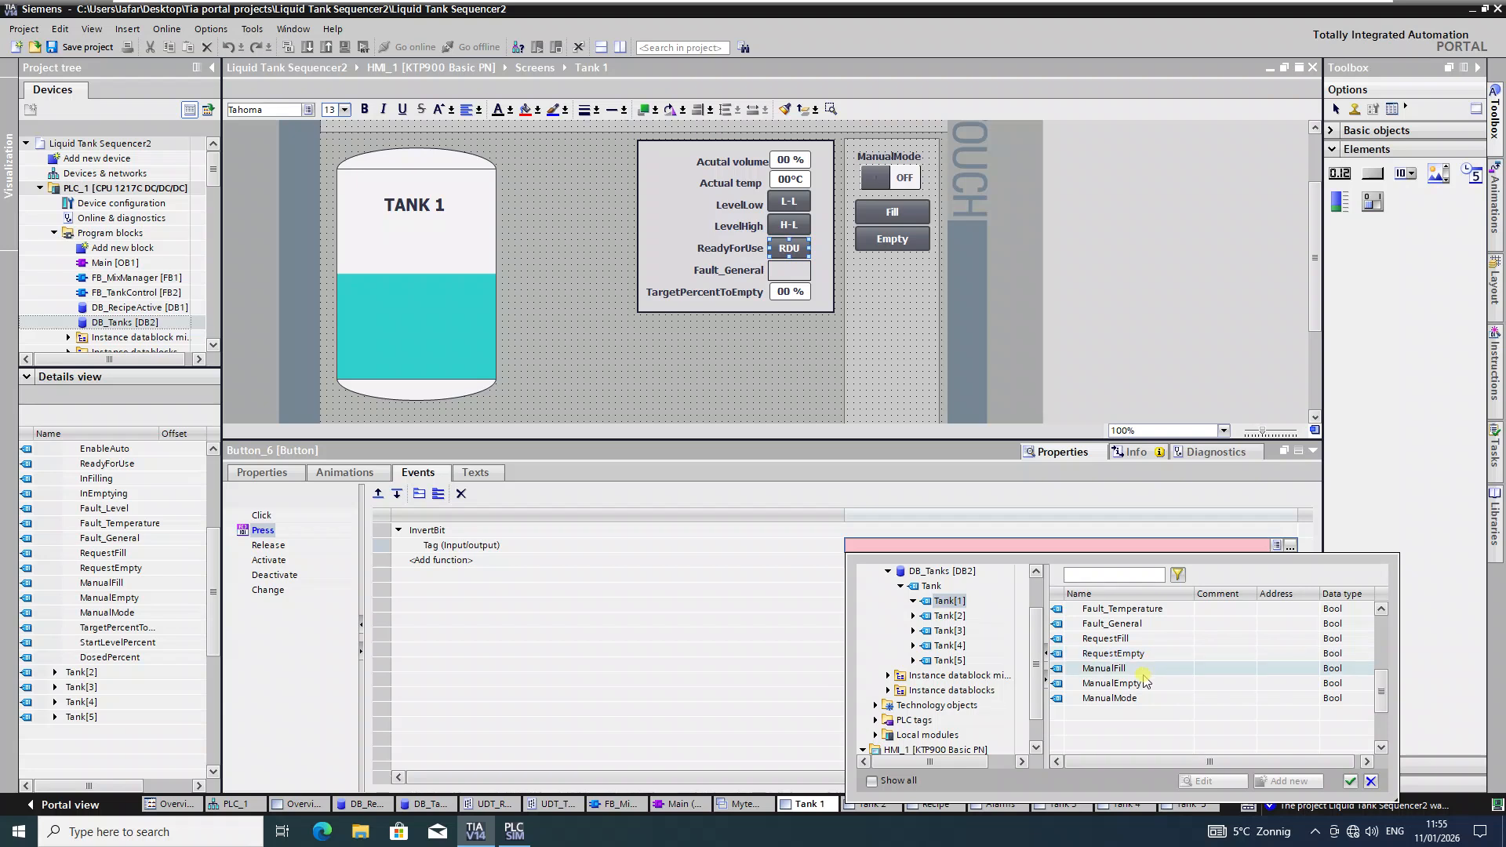
scroll(1149, 682, "up", 1)
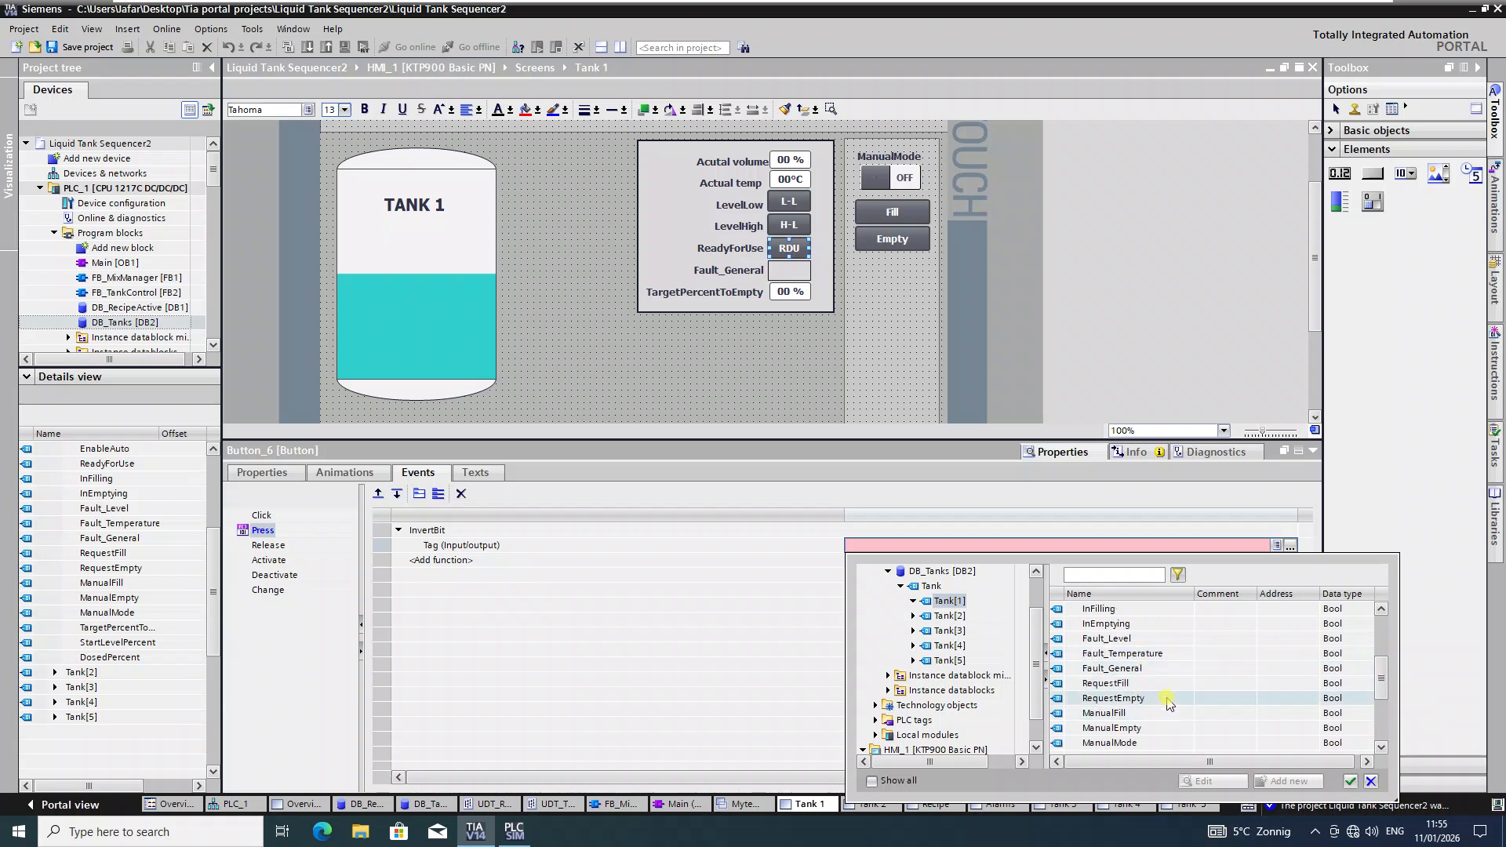
scroll(1149, 698, "up", 1)
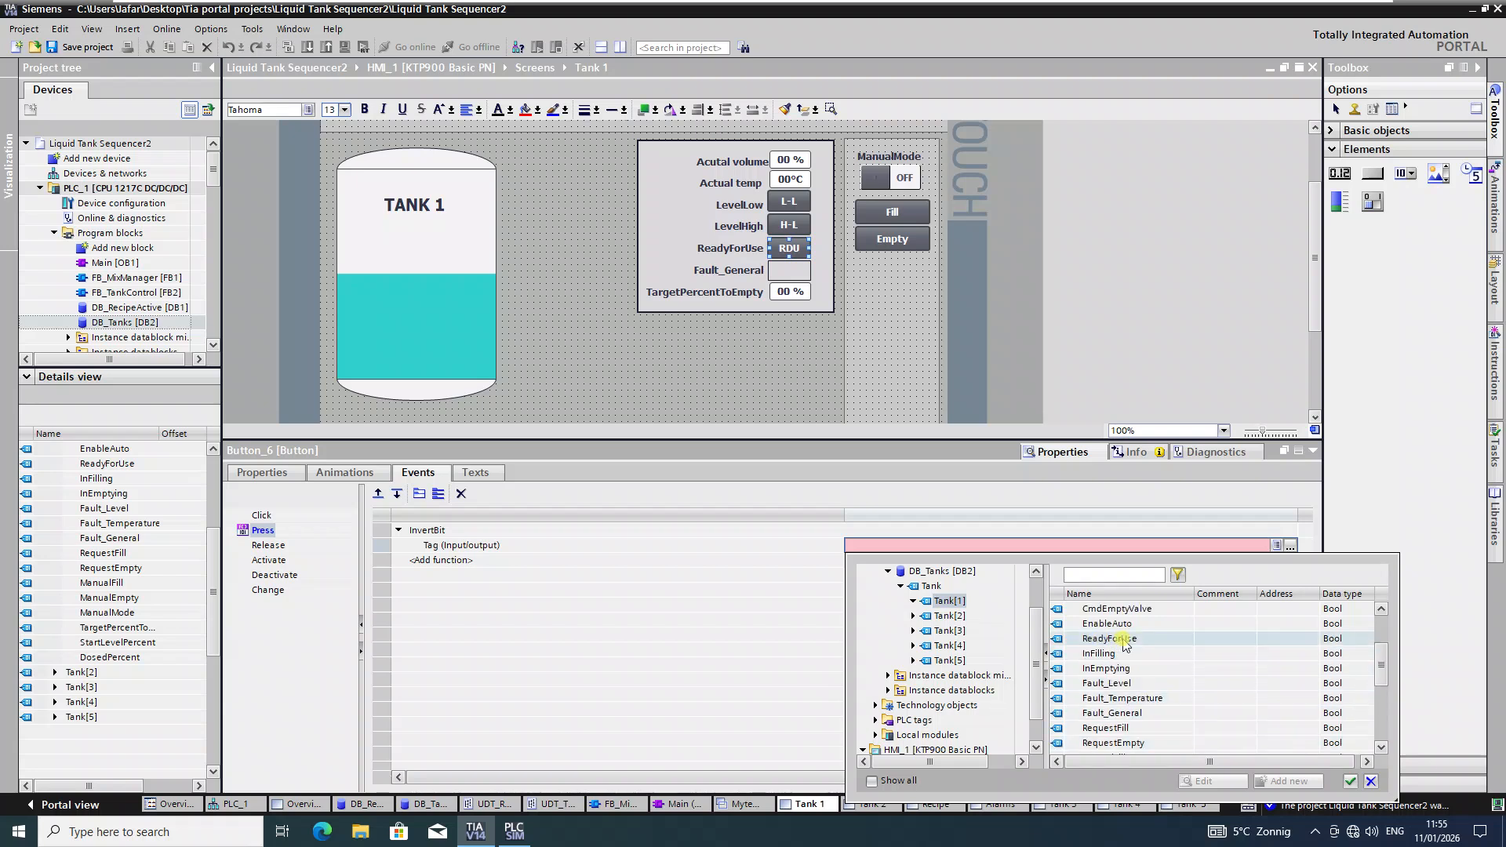
left_click(1124, 639)
left_click(1350, 782)
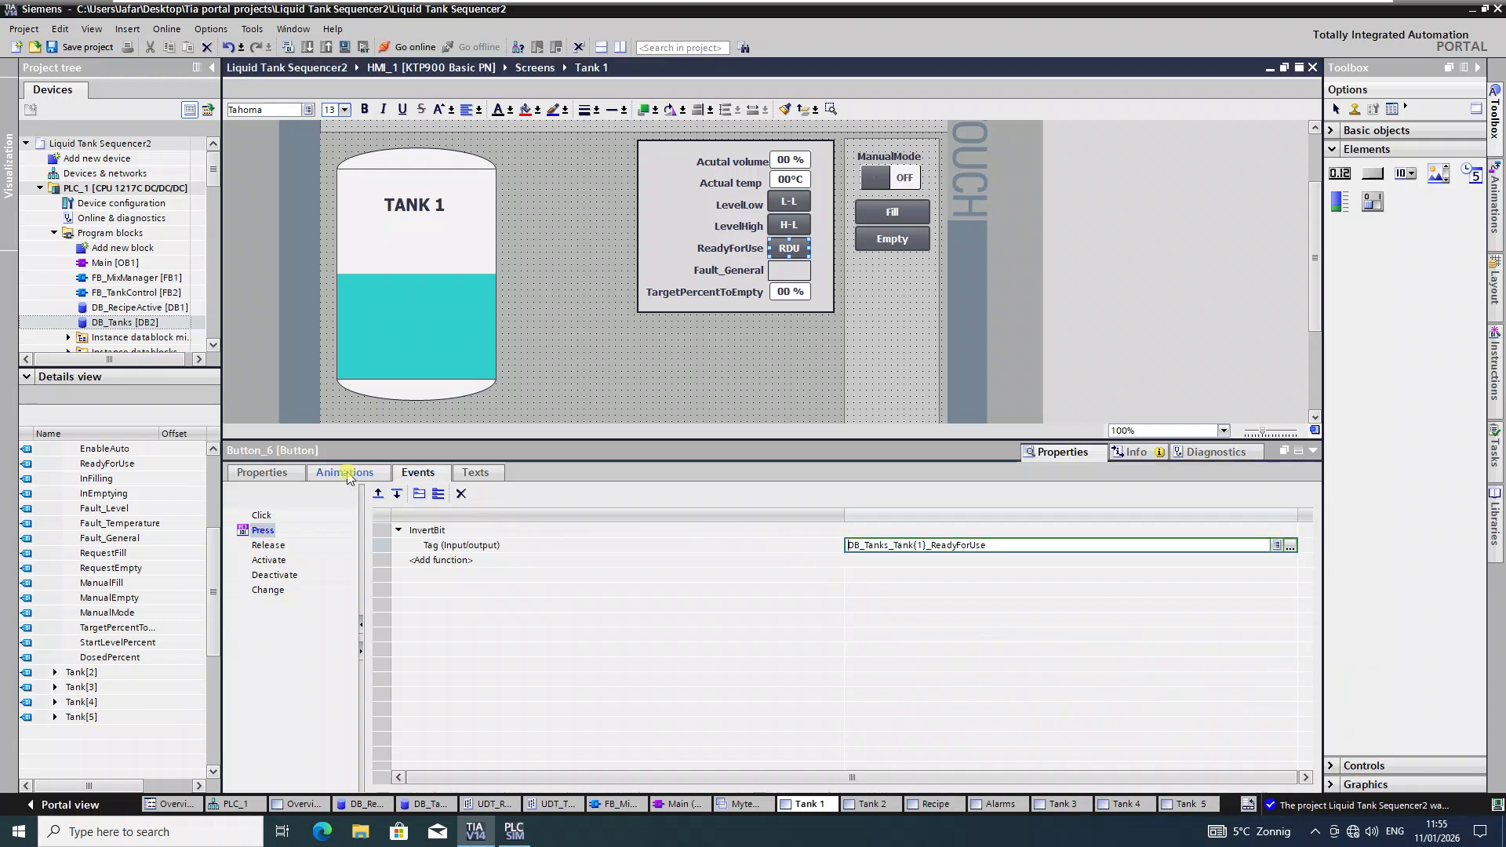
Step: Add an appearance animation to the RDU button driven by the ReadyForUse tag
left_click(344, 472)
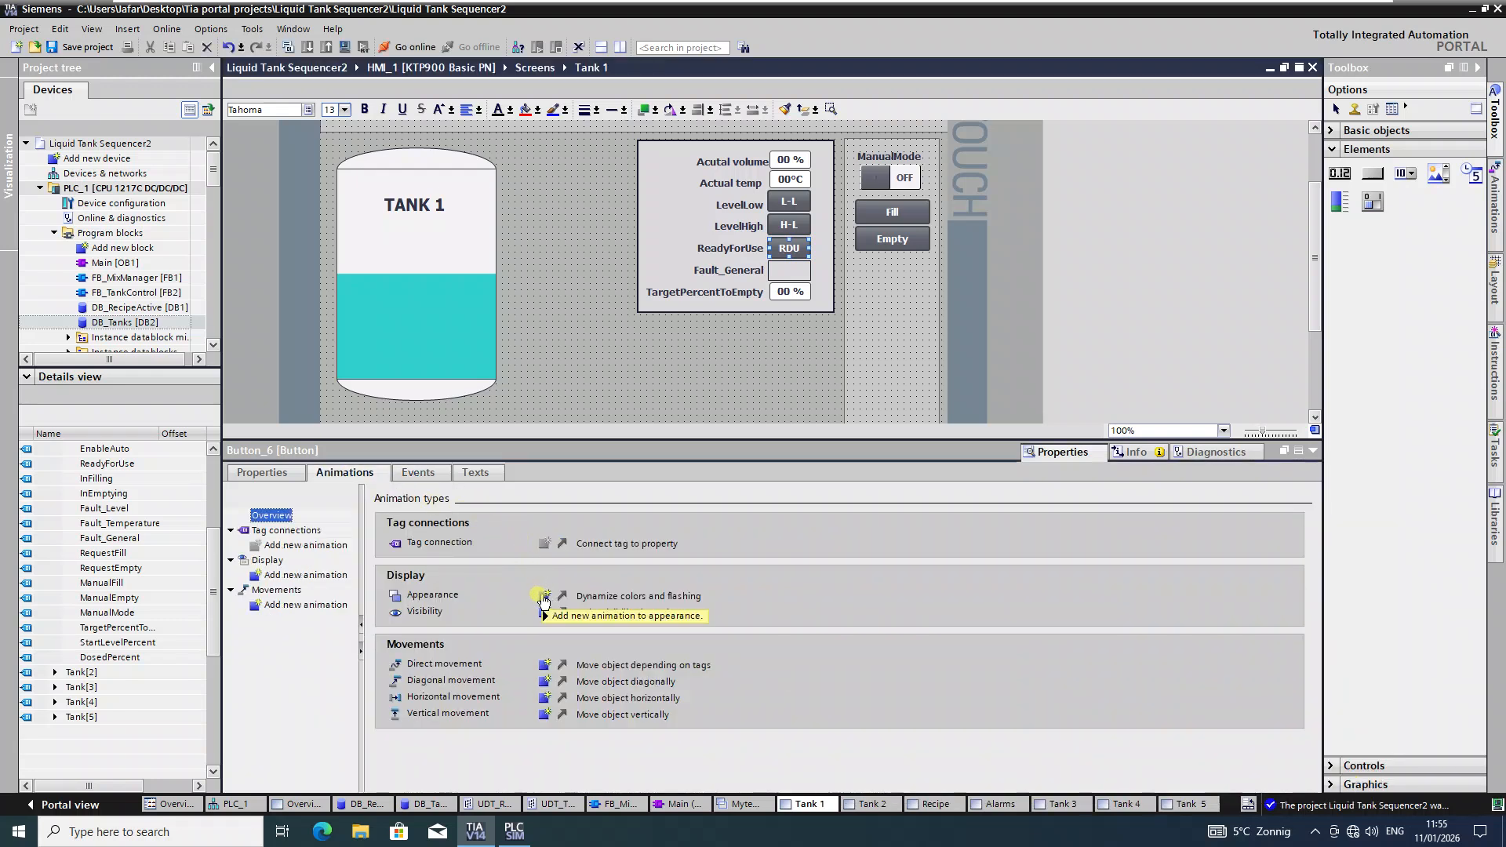
left_click(544, 596)
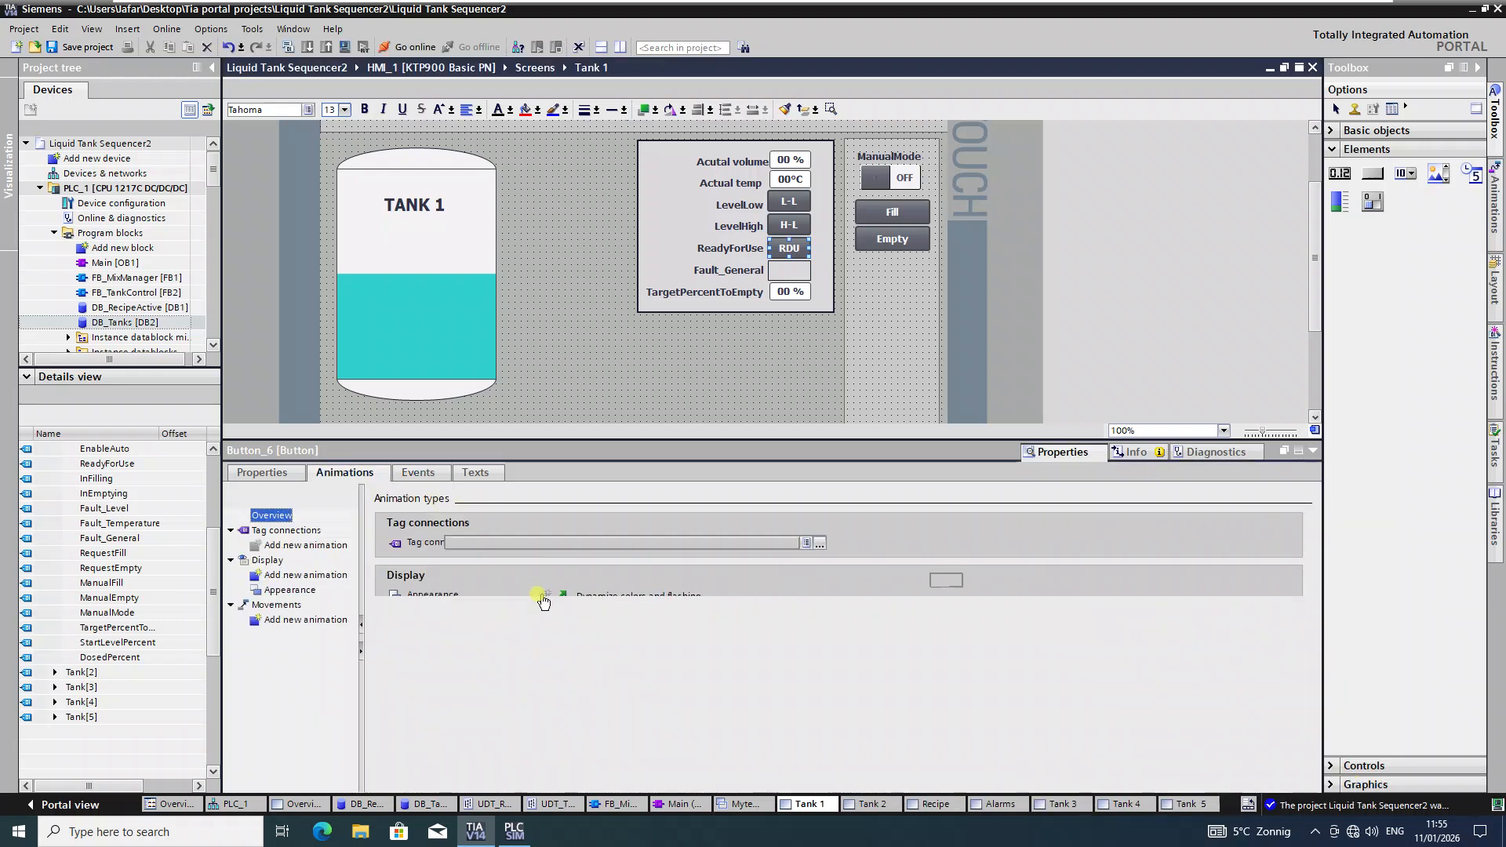
left_click(820, 542)
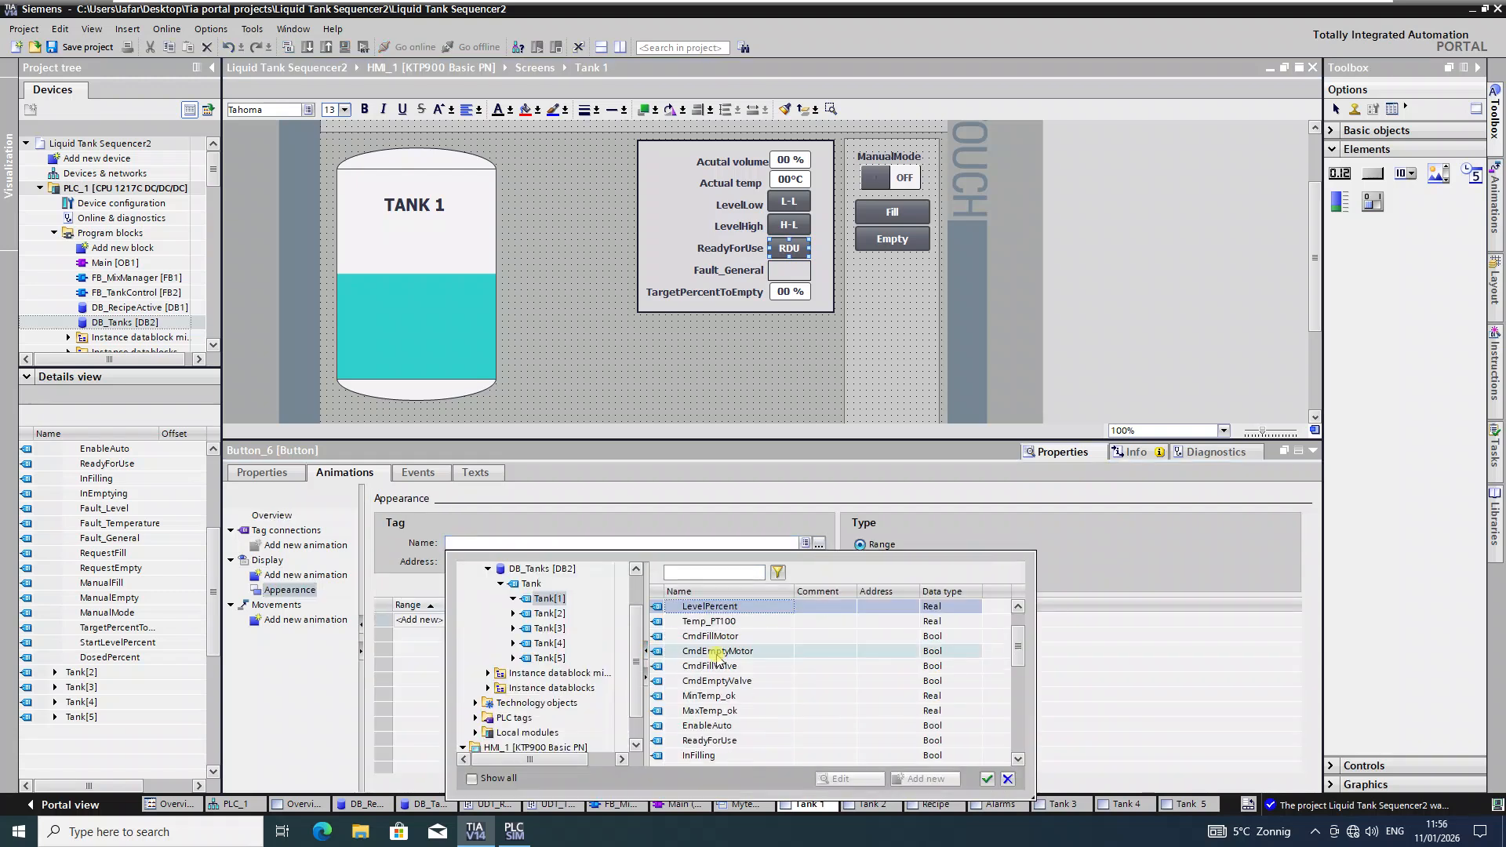
scroll(741, 687, "down", 1)
left_click(725, 697)
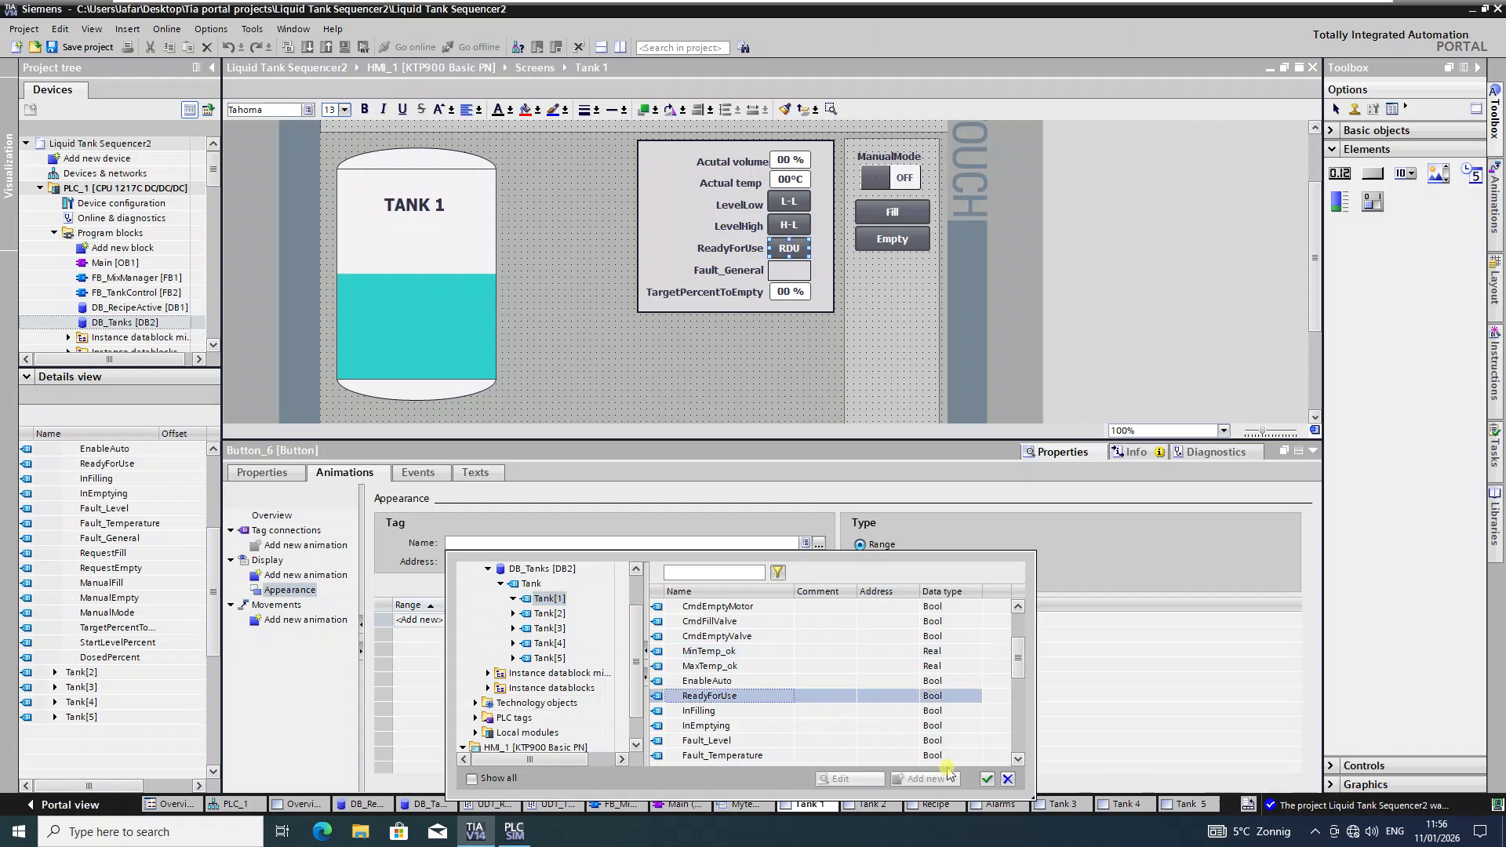
left_click(986, 779)
Step: Add ranges 0 and 1, giving range 1 a green (0, 130, 0) background
double_click(464, 621)
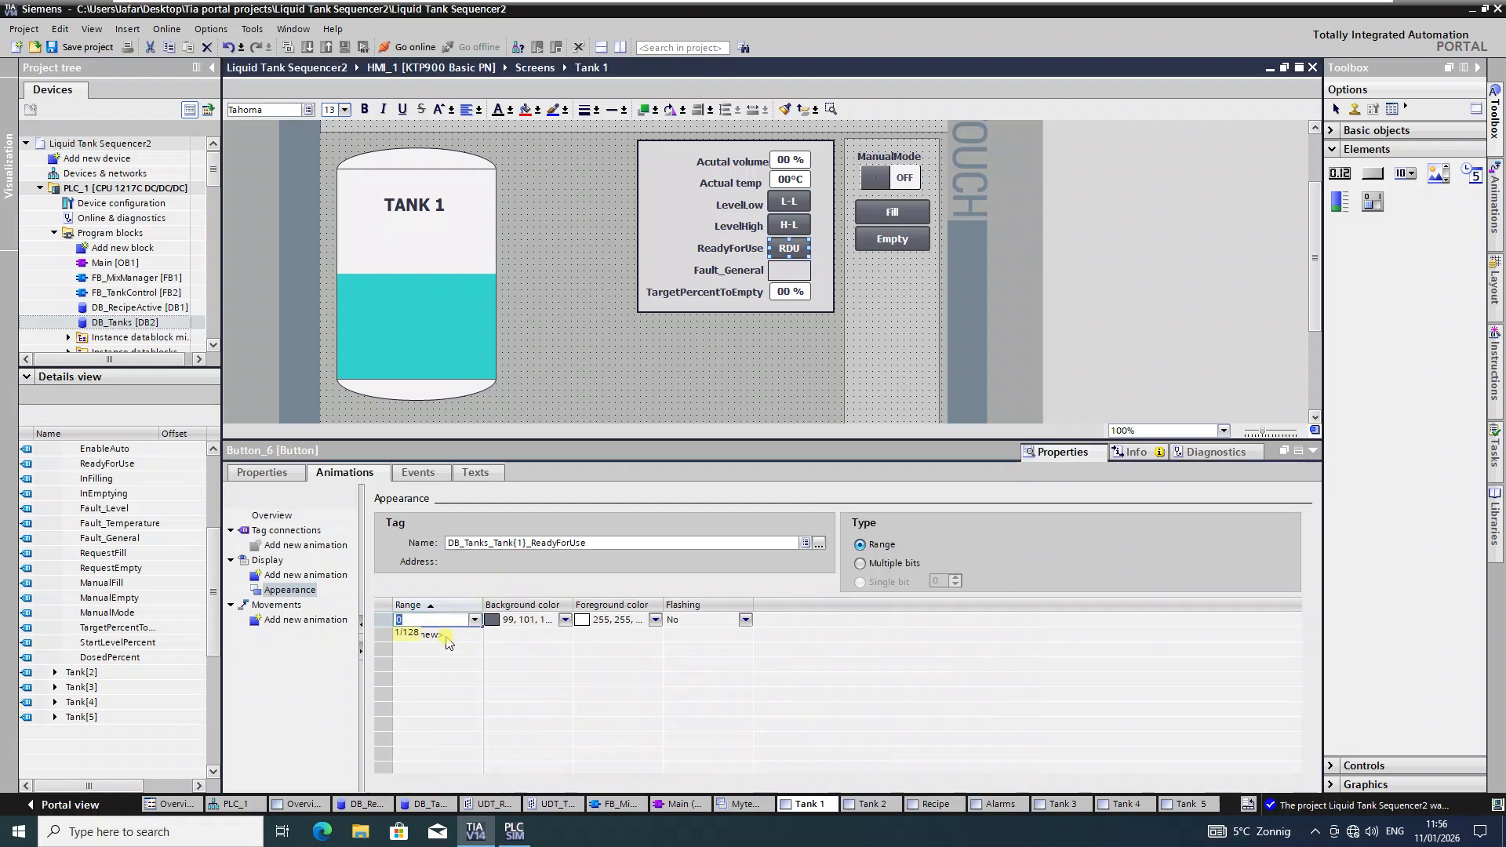
double_click(449, 635)
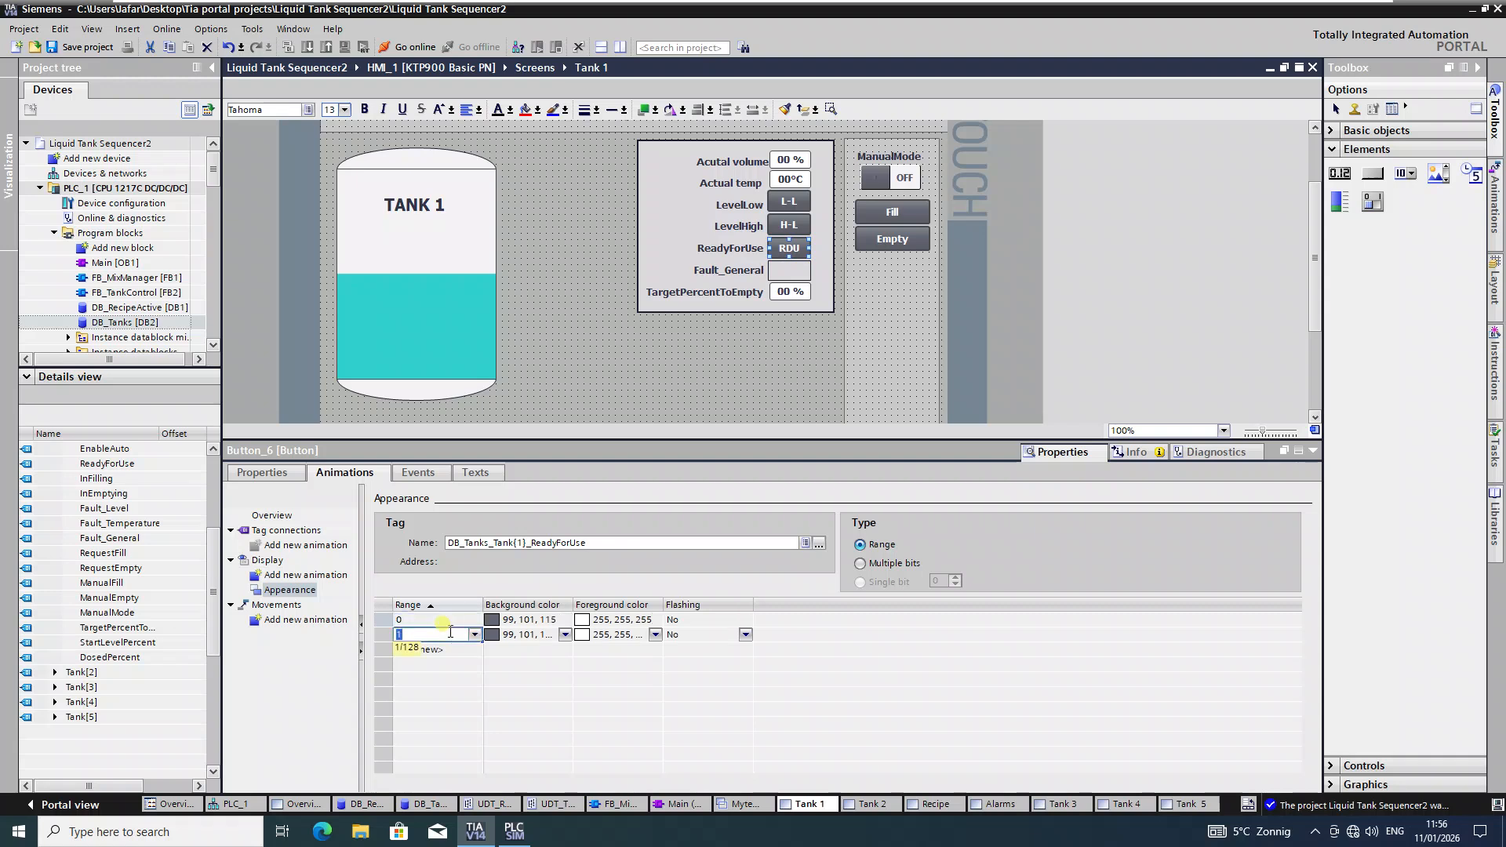
key("Return")
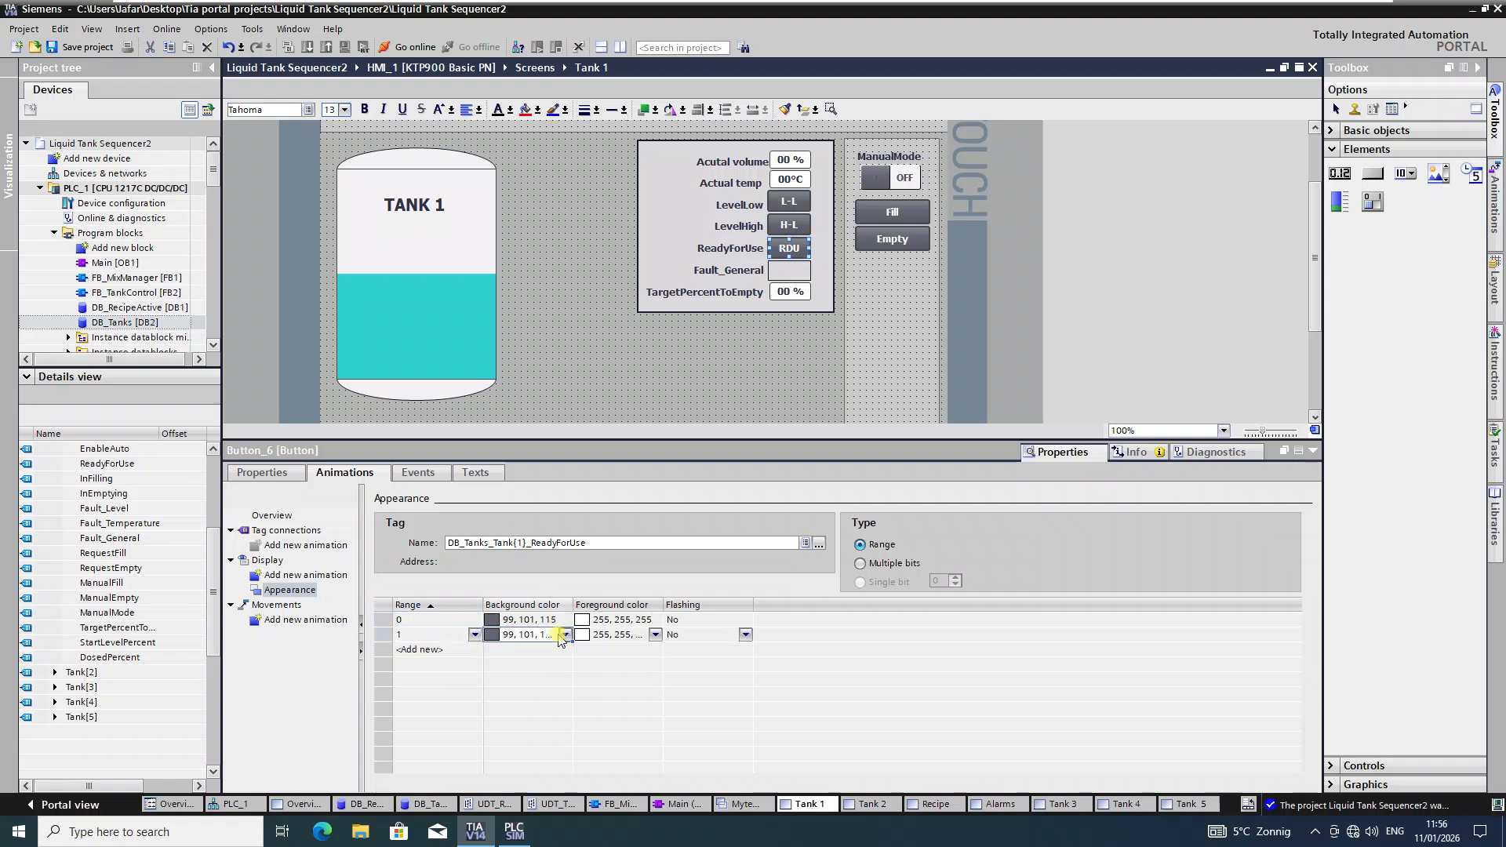
left_click(565, 635)
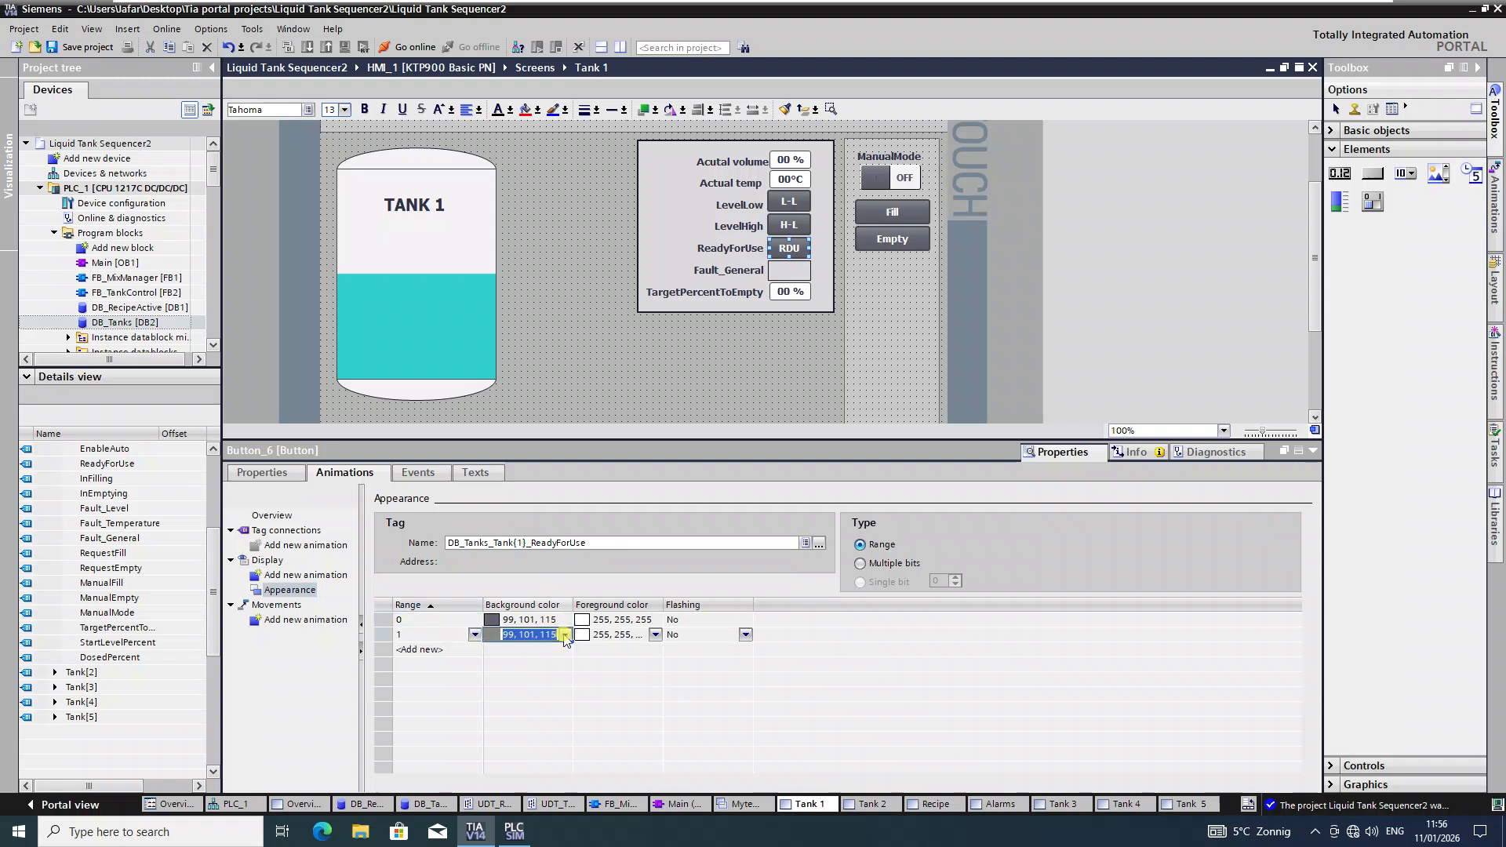
left_click(531, 665)
Step: Add an appearance animation to the Fault_General indicator rectangle using the Fault_General tag
left_click(789, 270)
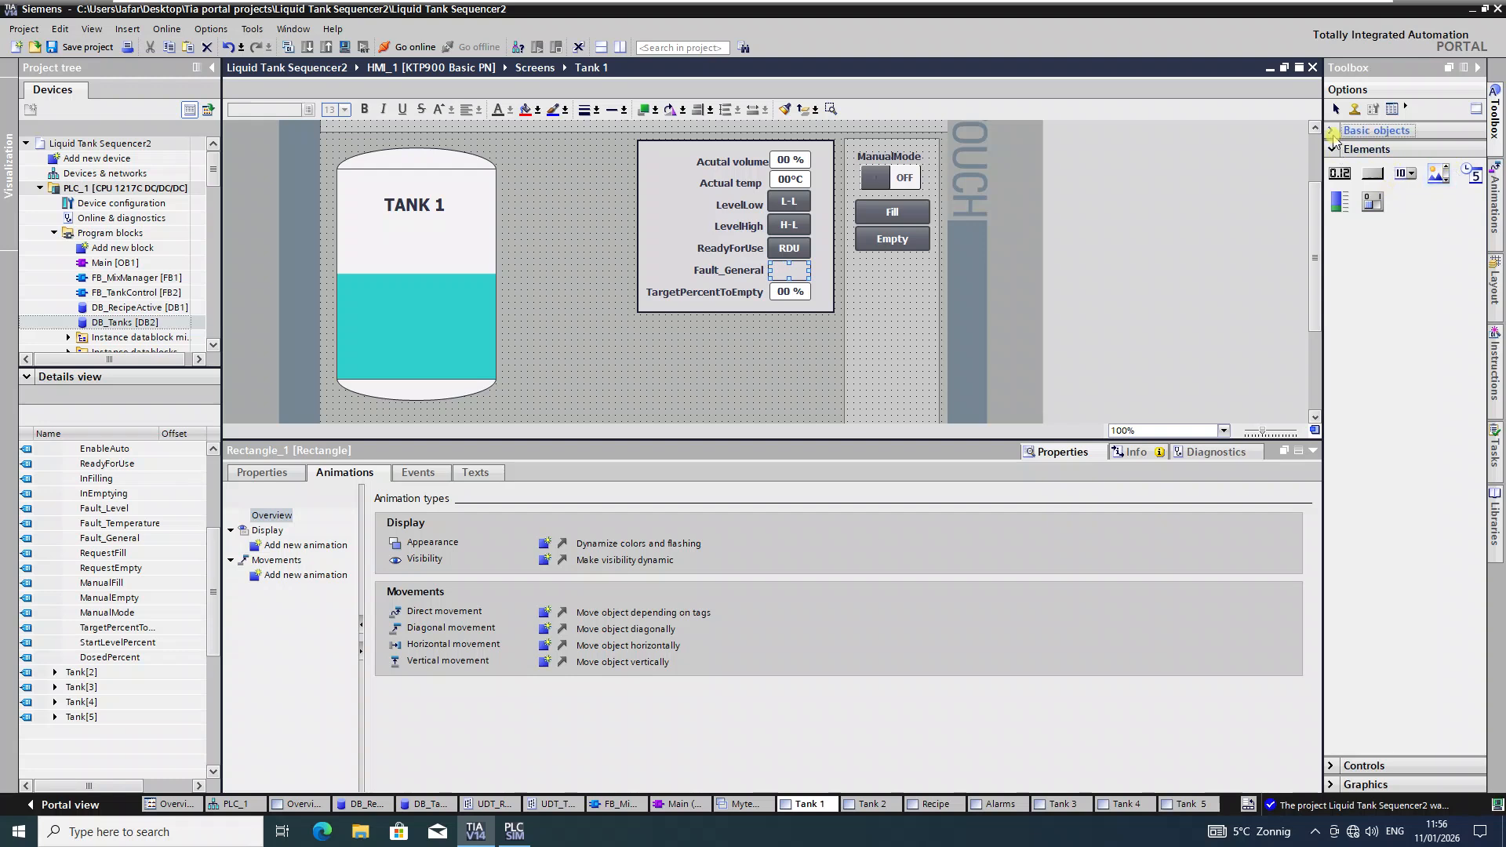
left_click(1333, 135)
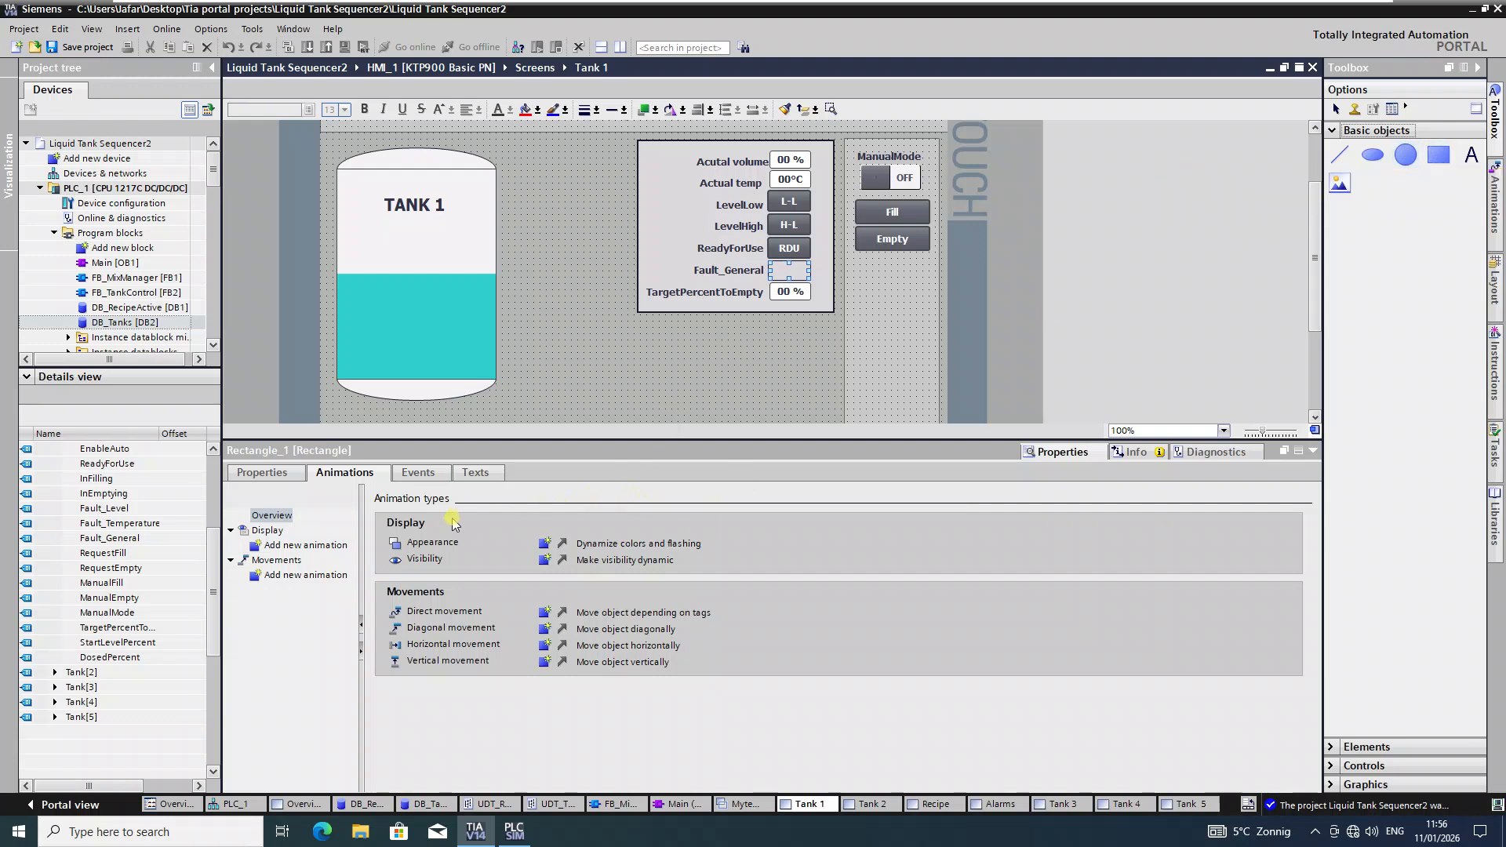
left_click(544, 544)
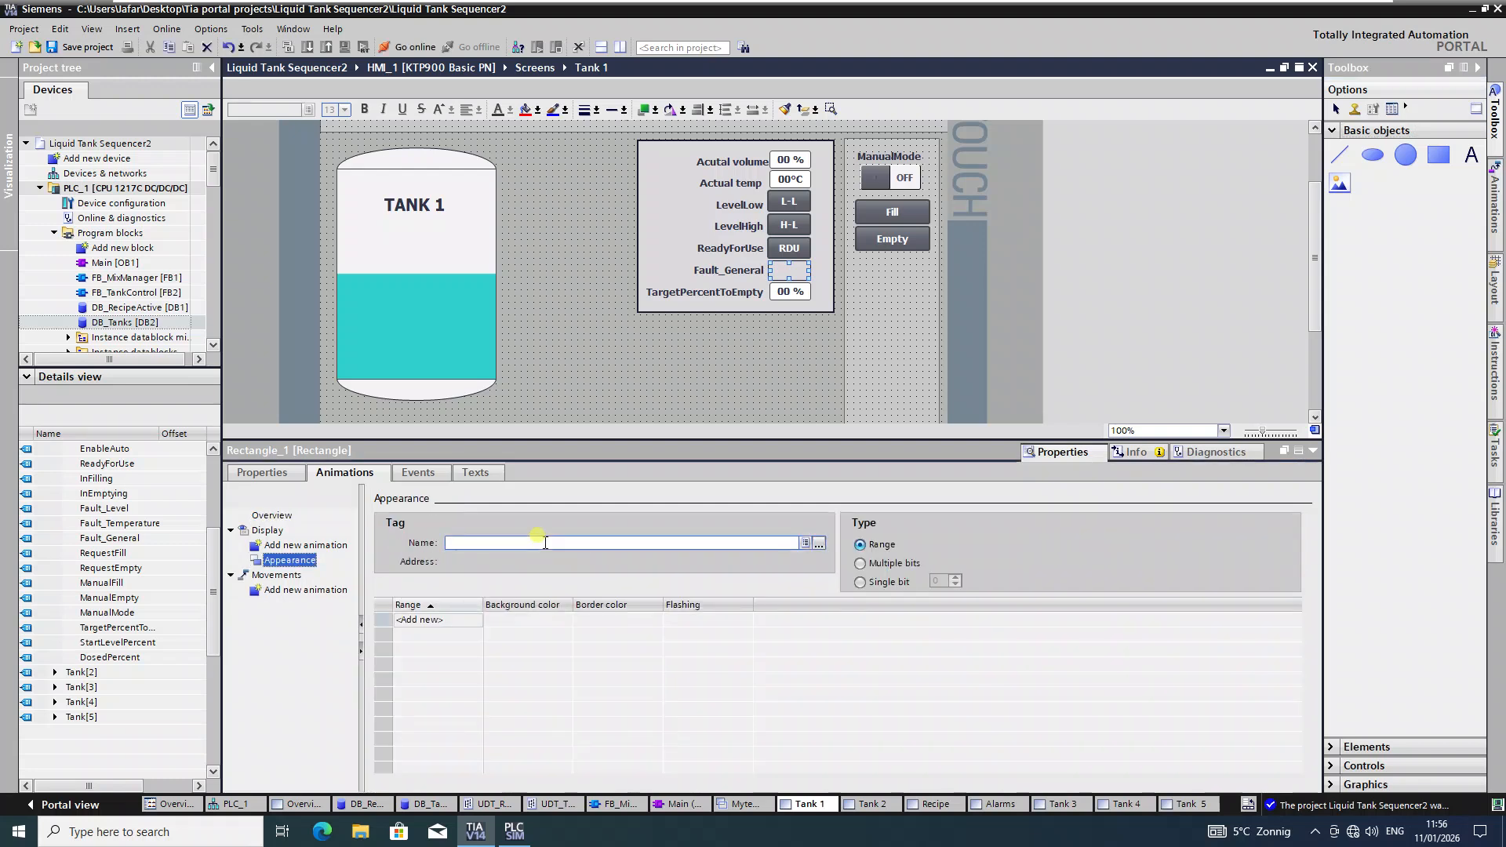
left_click(818, 543)
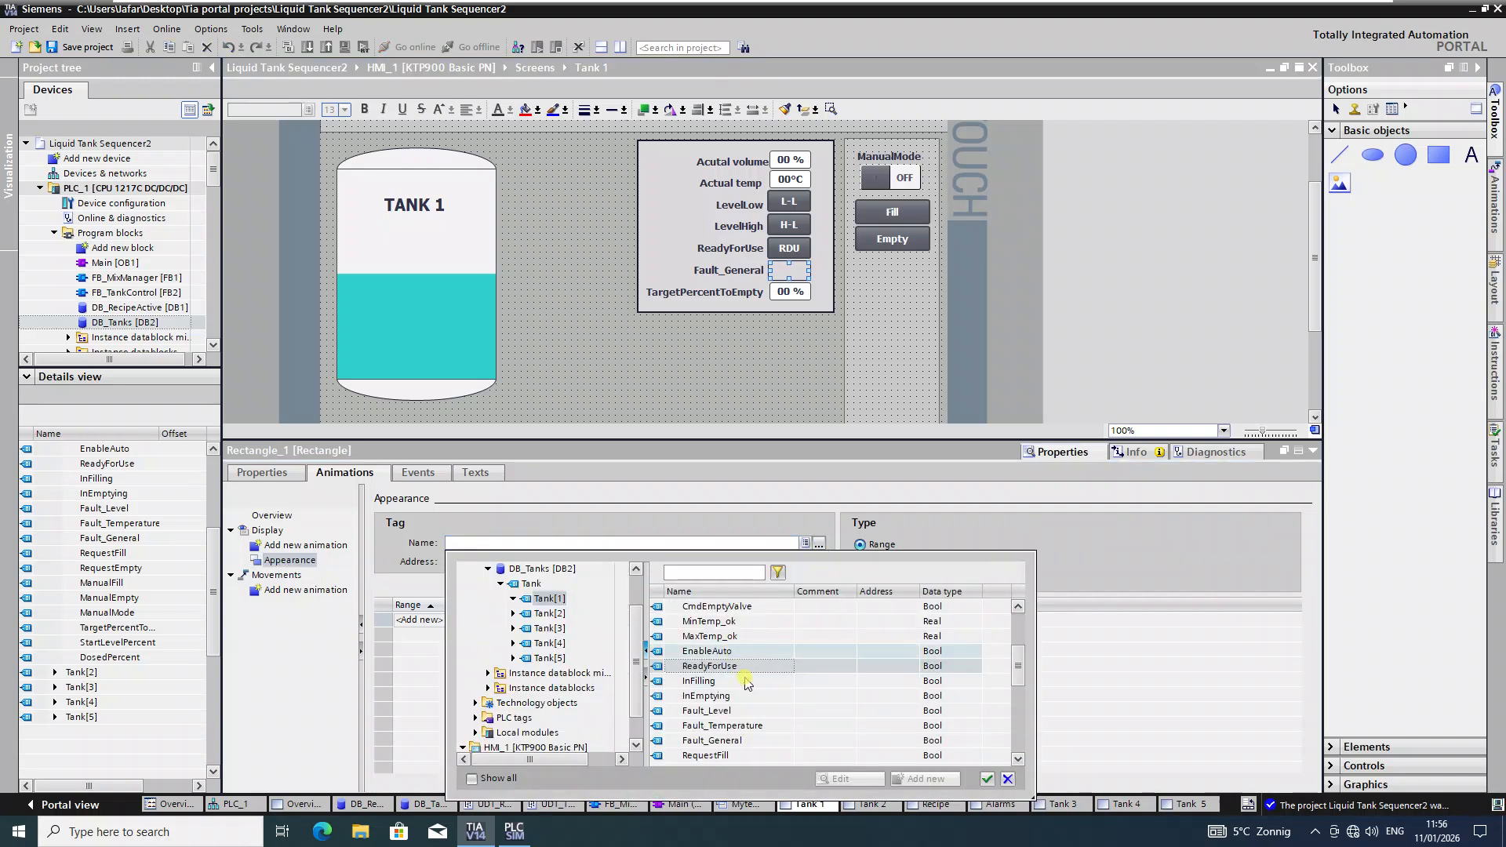
left_click(725, 741)
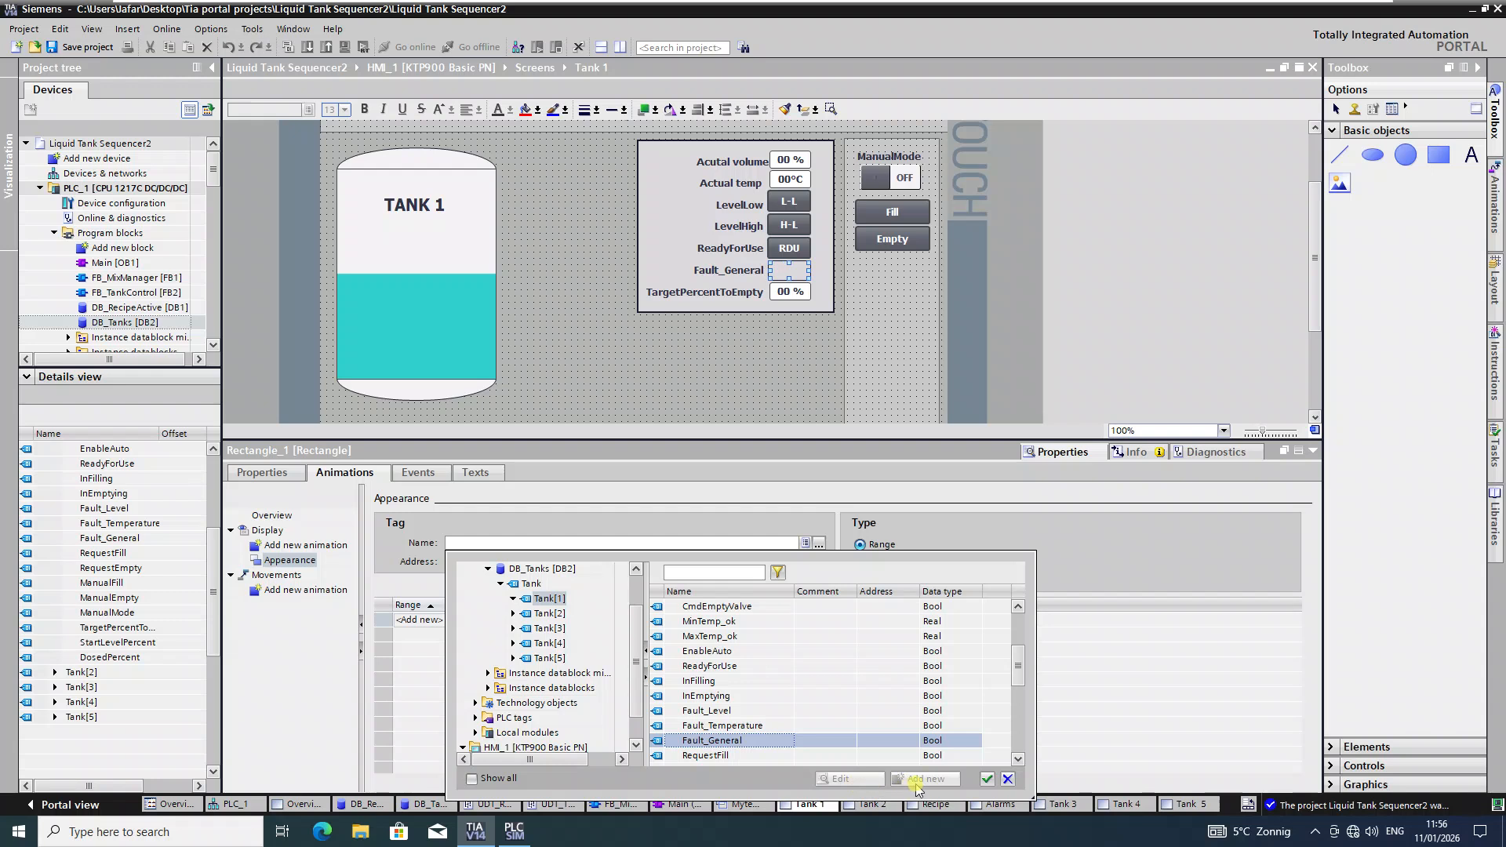
left_click(987, 779)
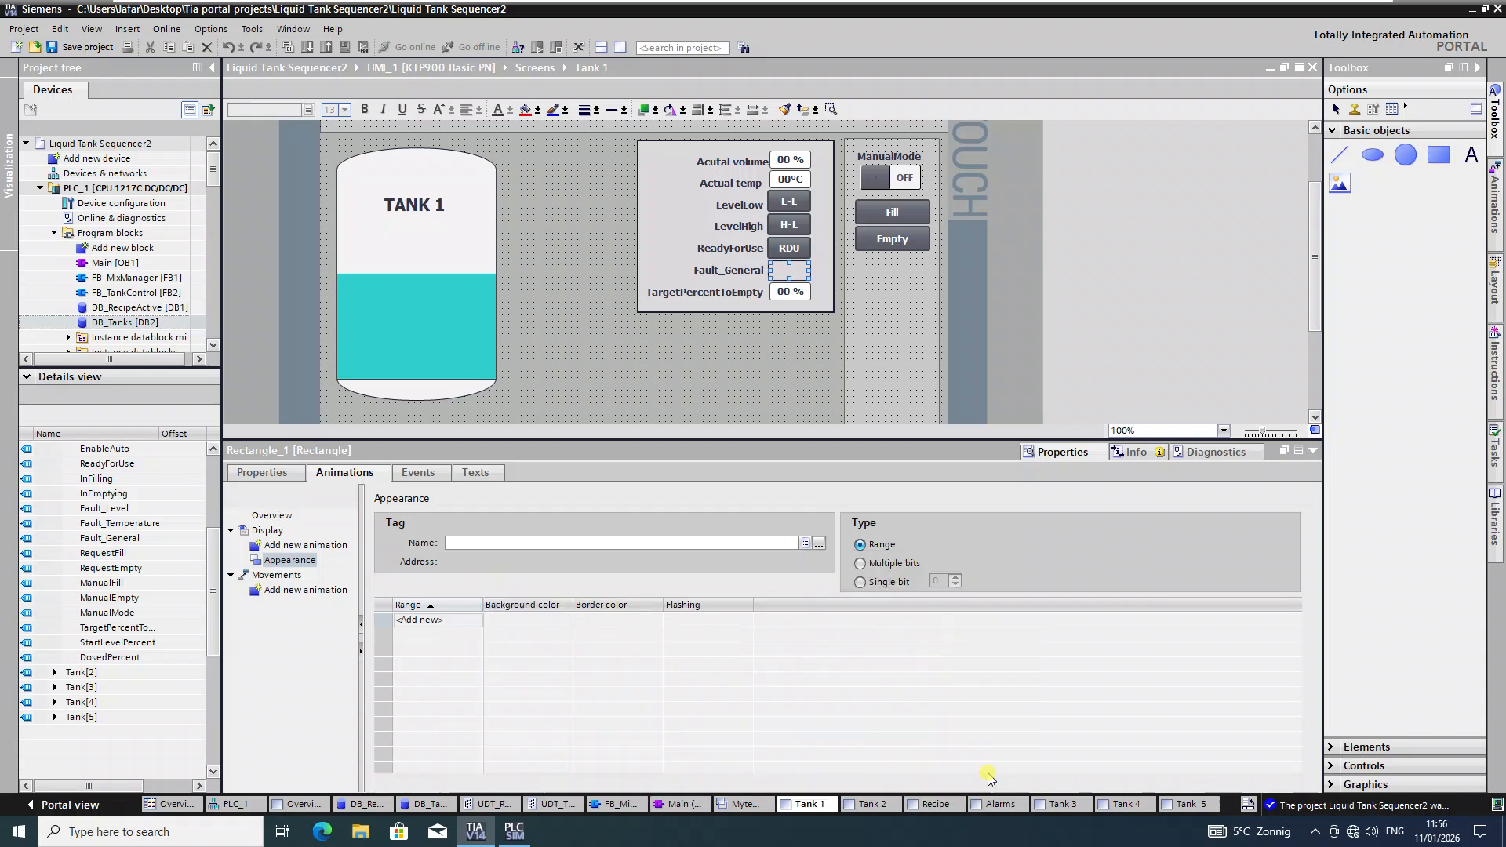
Step: Add ranges 0 and 1, giving value 1 a brown (156, 48, 0) background
left_click(428, 619)
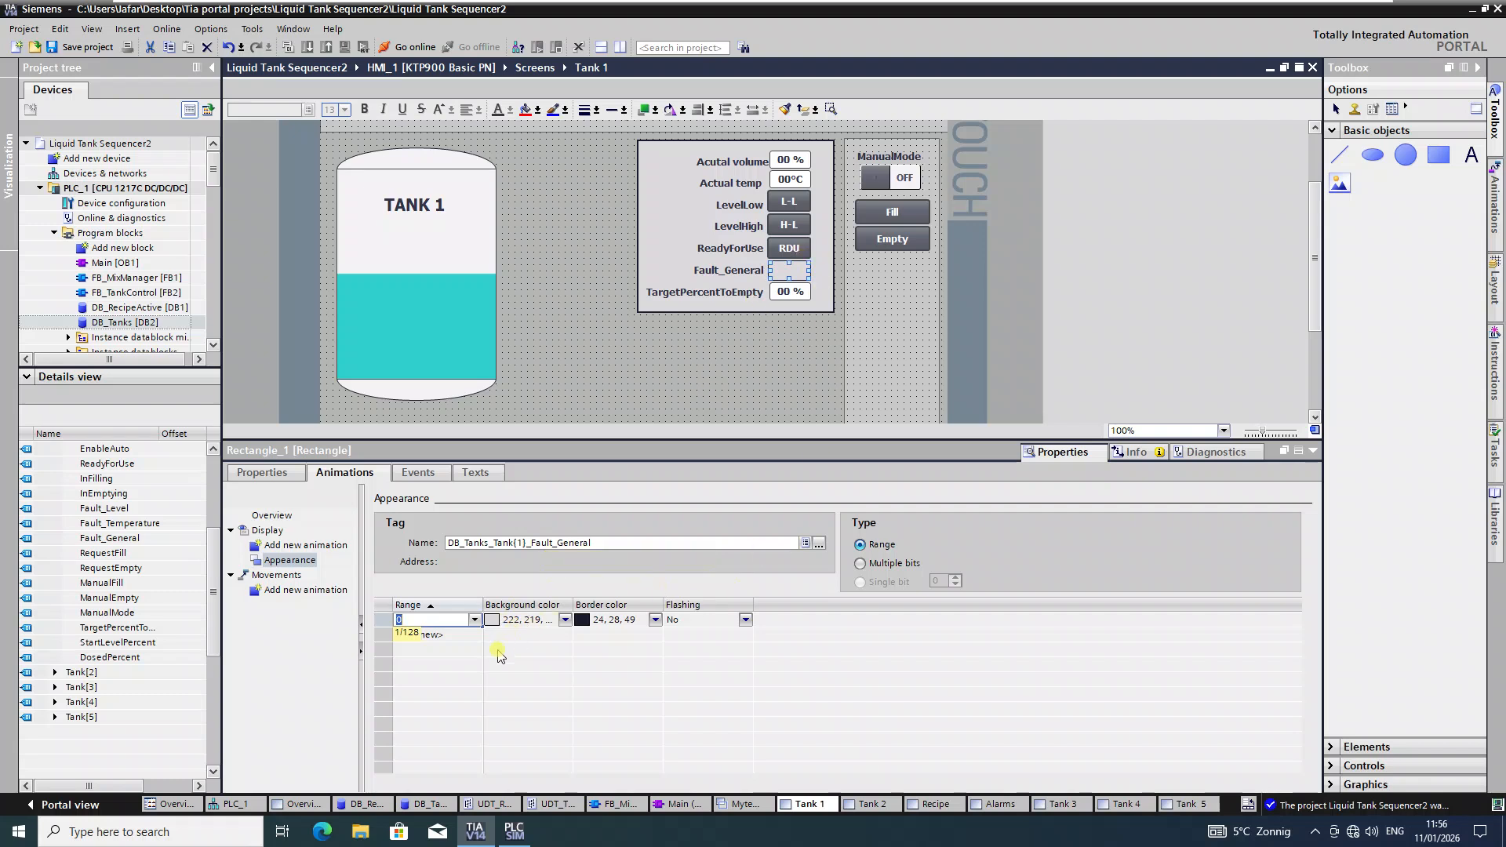
left_click(463, 635)
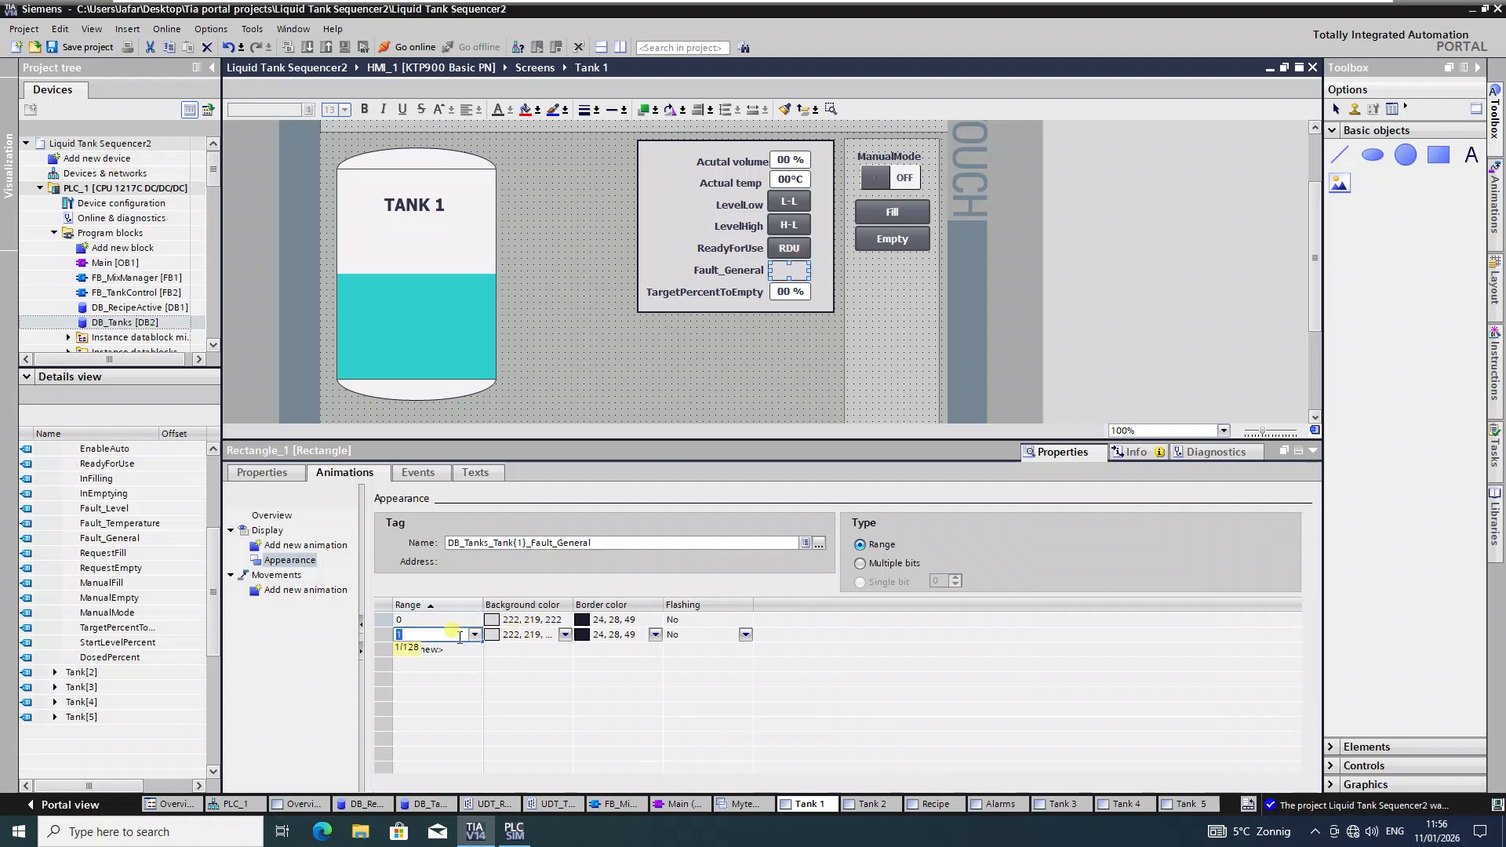
left_click(562, 637)
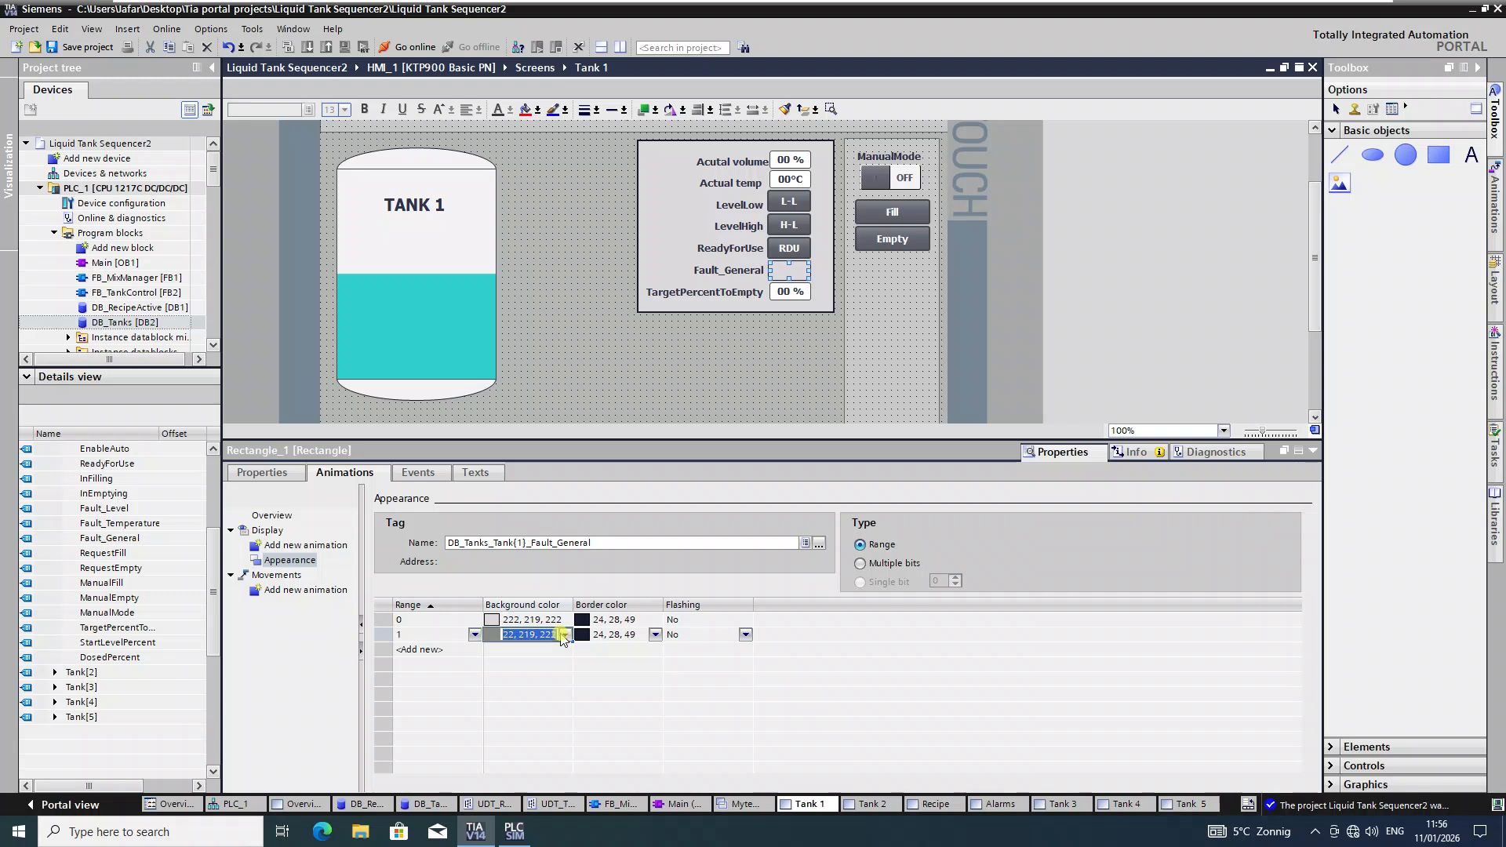
left_click(564, 634)
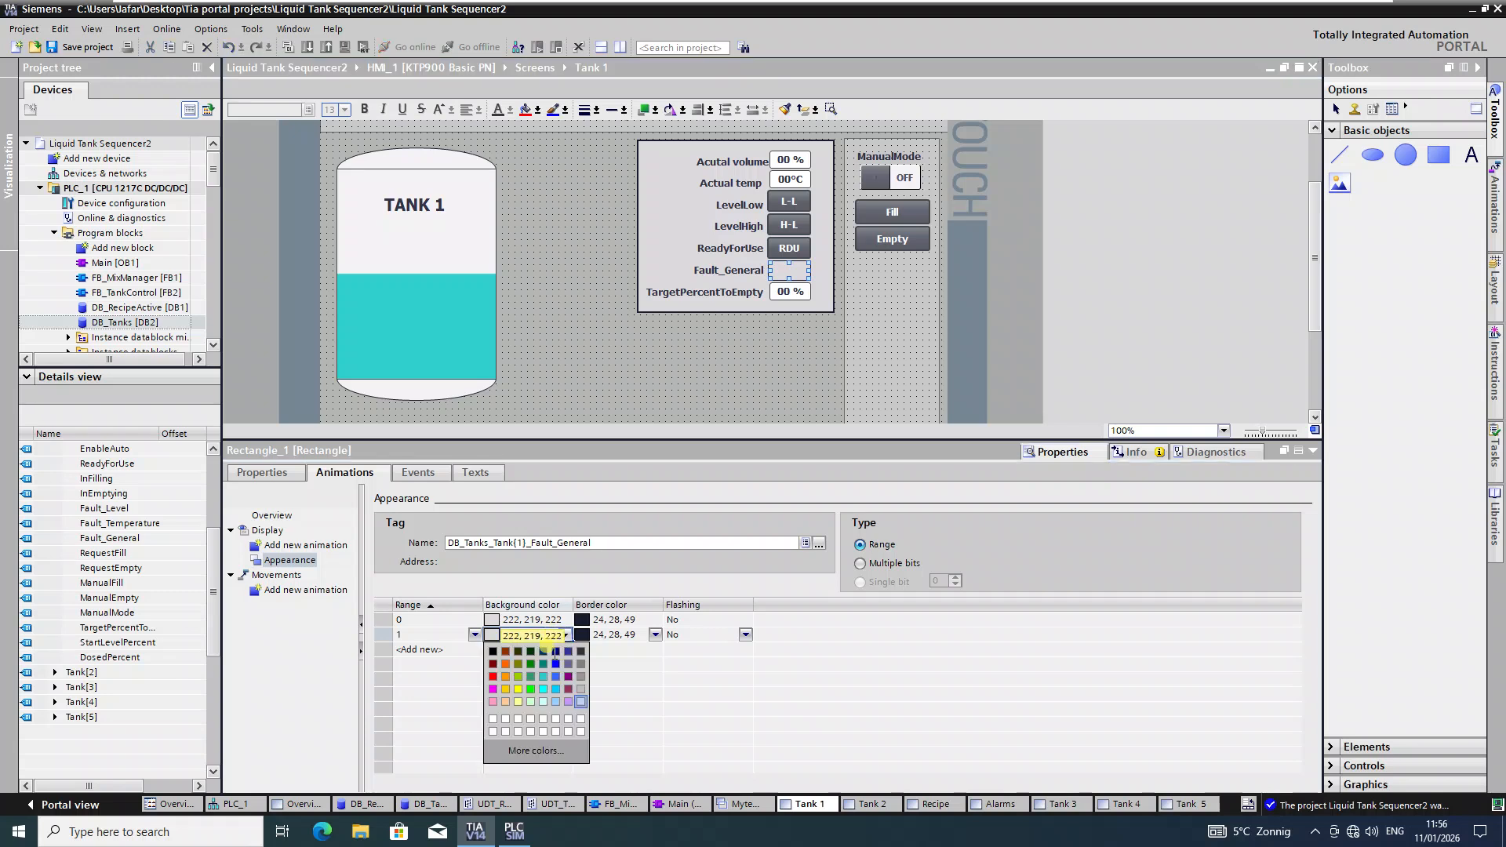
left_click(503, 662)
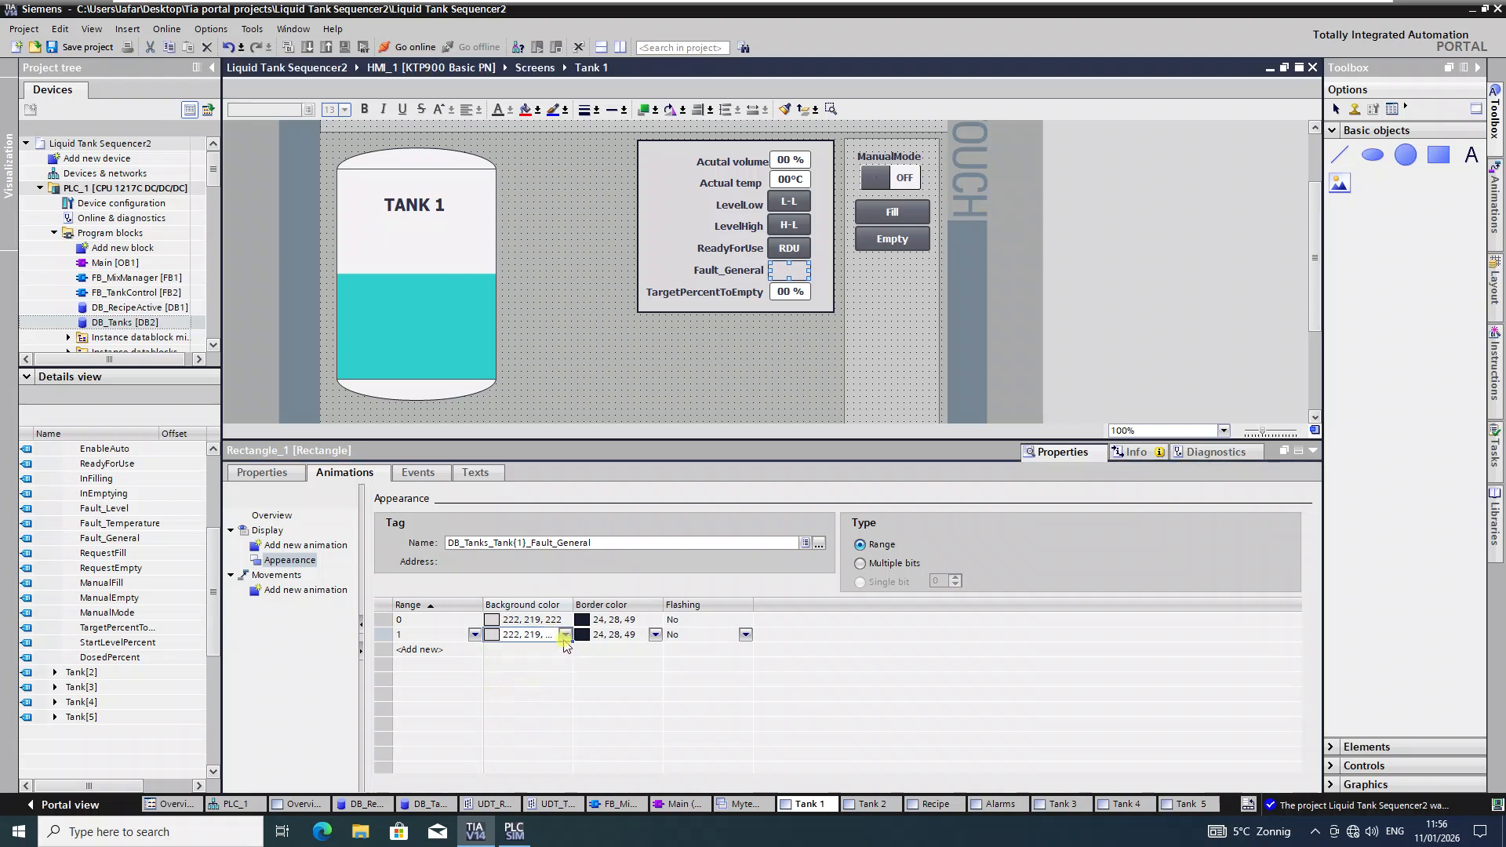
left_click(564, 635)
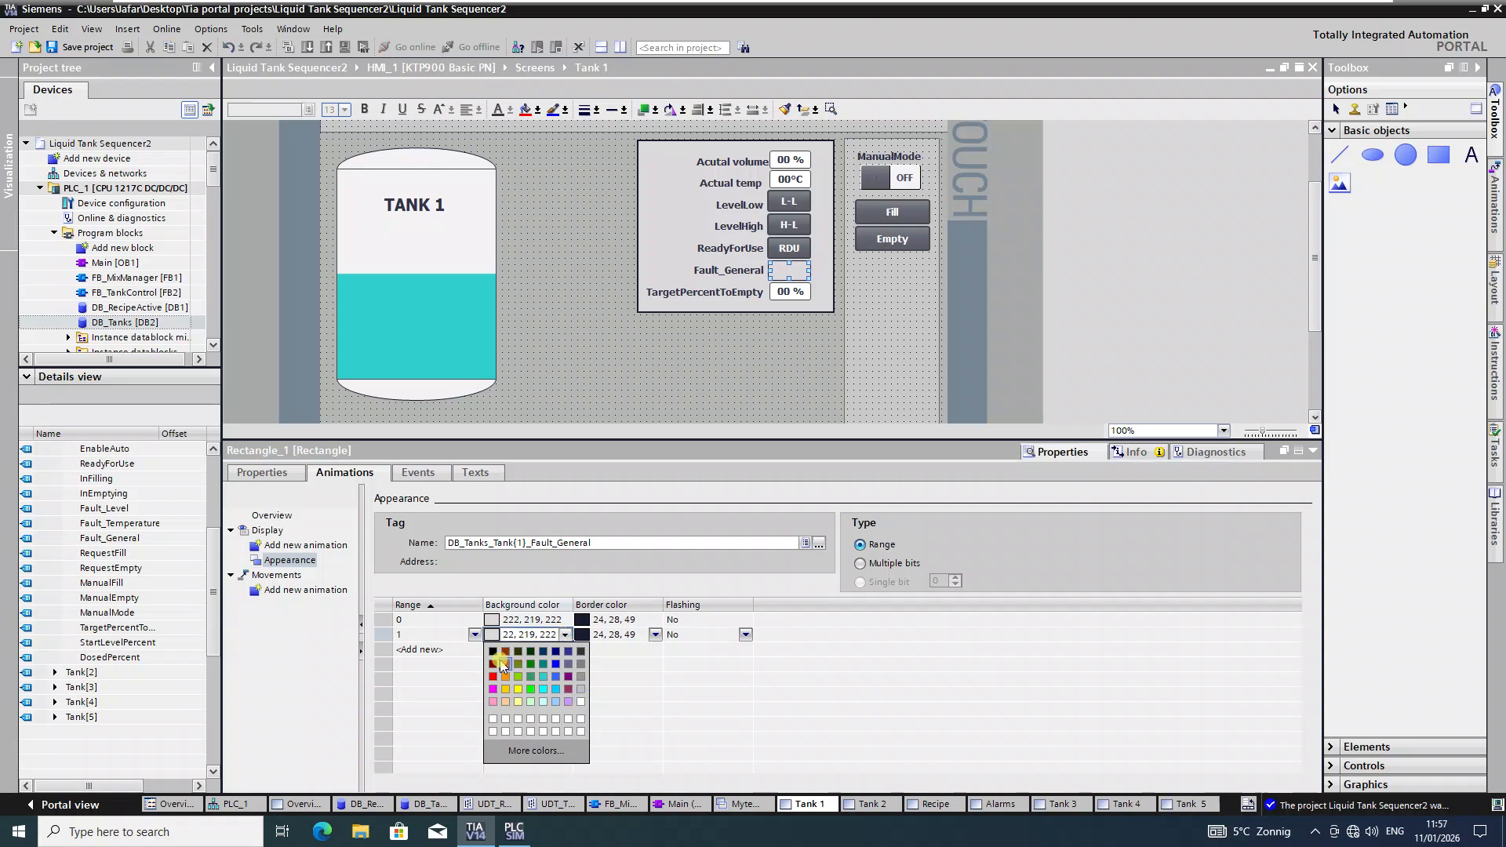
left_click(506, 663)
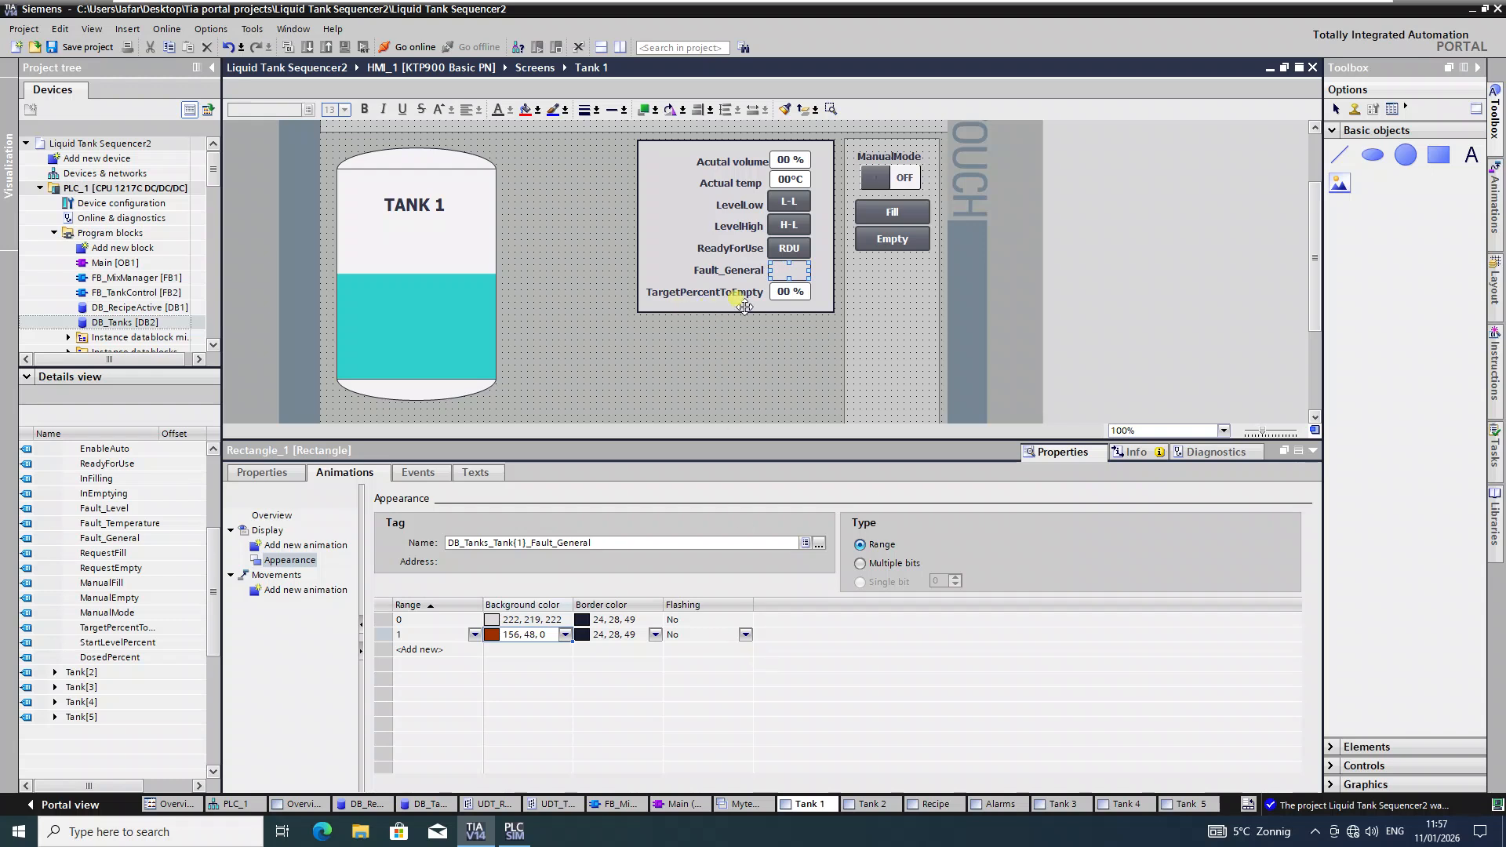
Step: Select the TargetPercentToEmpty I/O field to view its animation overview
left_click(791, 293)
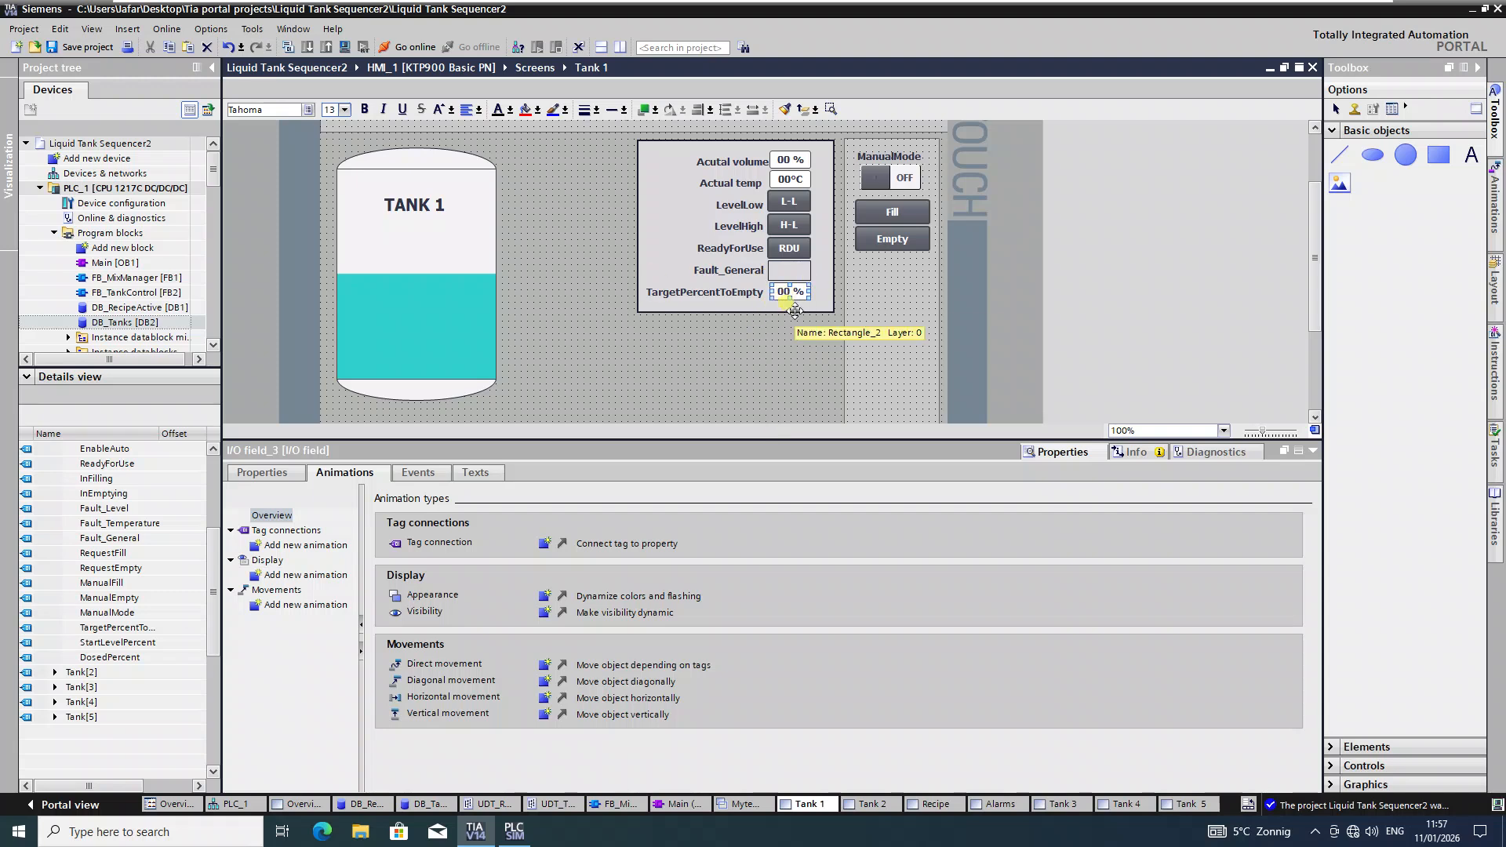
Step: Link the TargetPercentToEmpty field to the DB_Tanks_Tank{1}_TargetPercentToEmpty tag
left_click(544, 597)
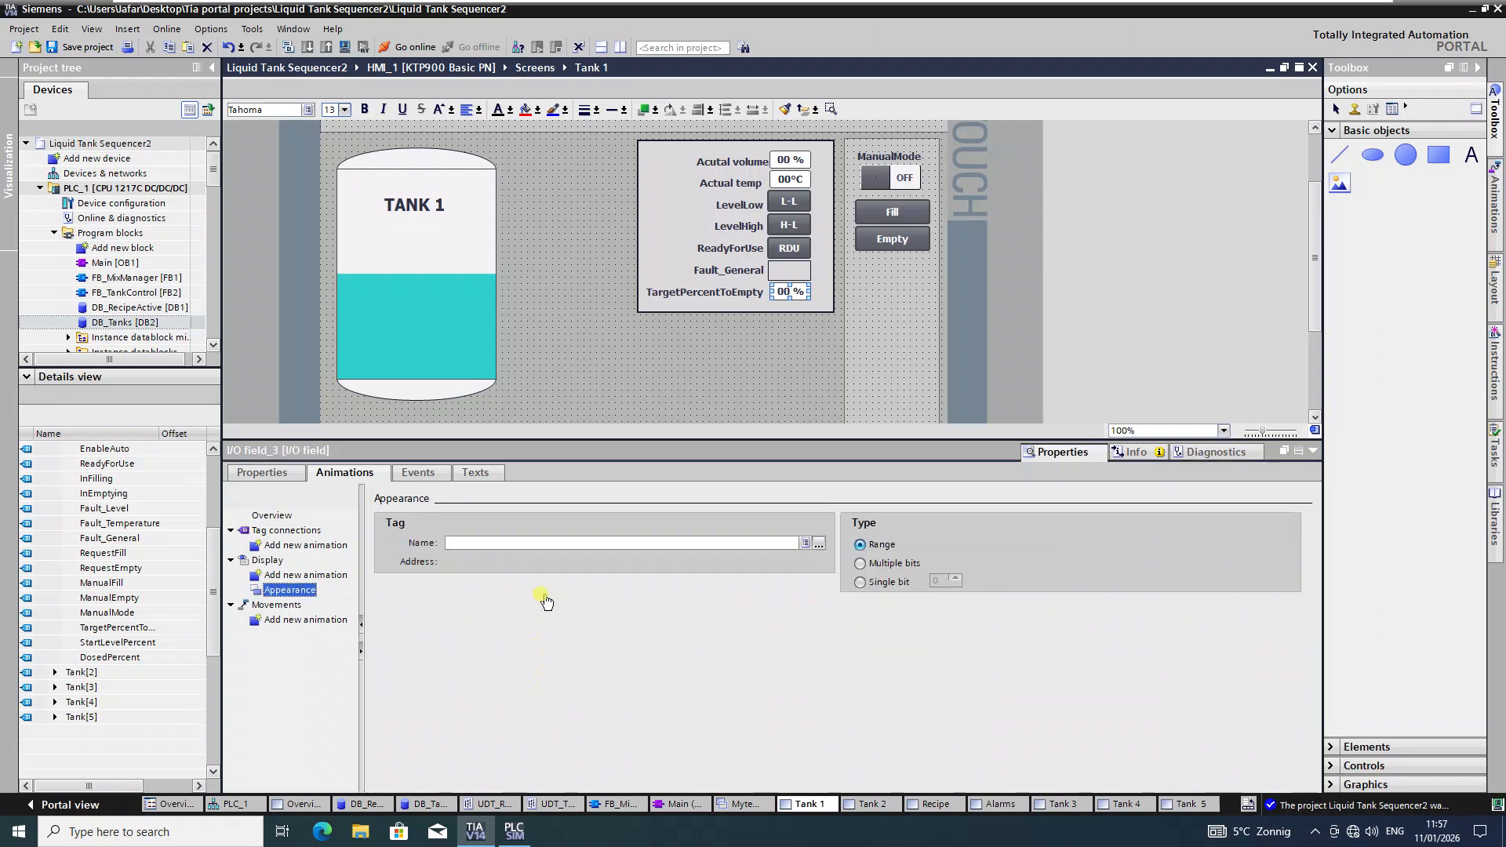
left_click(418, 473)
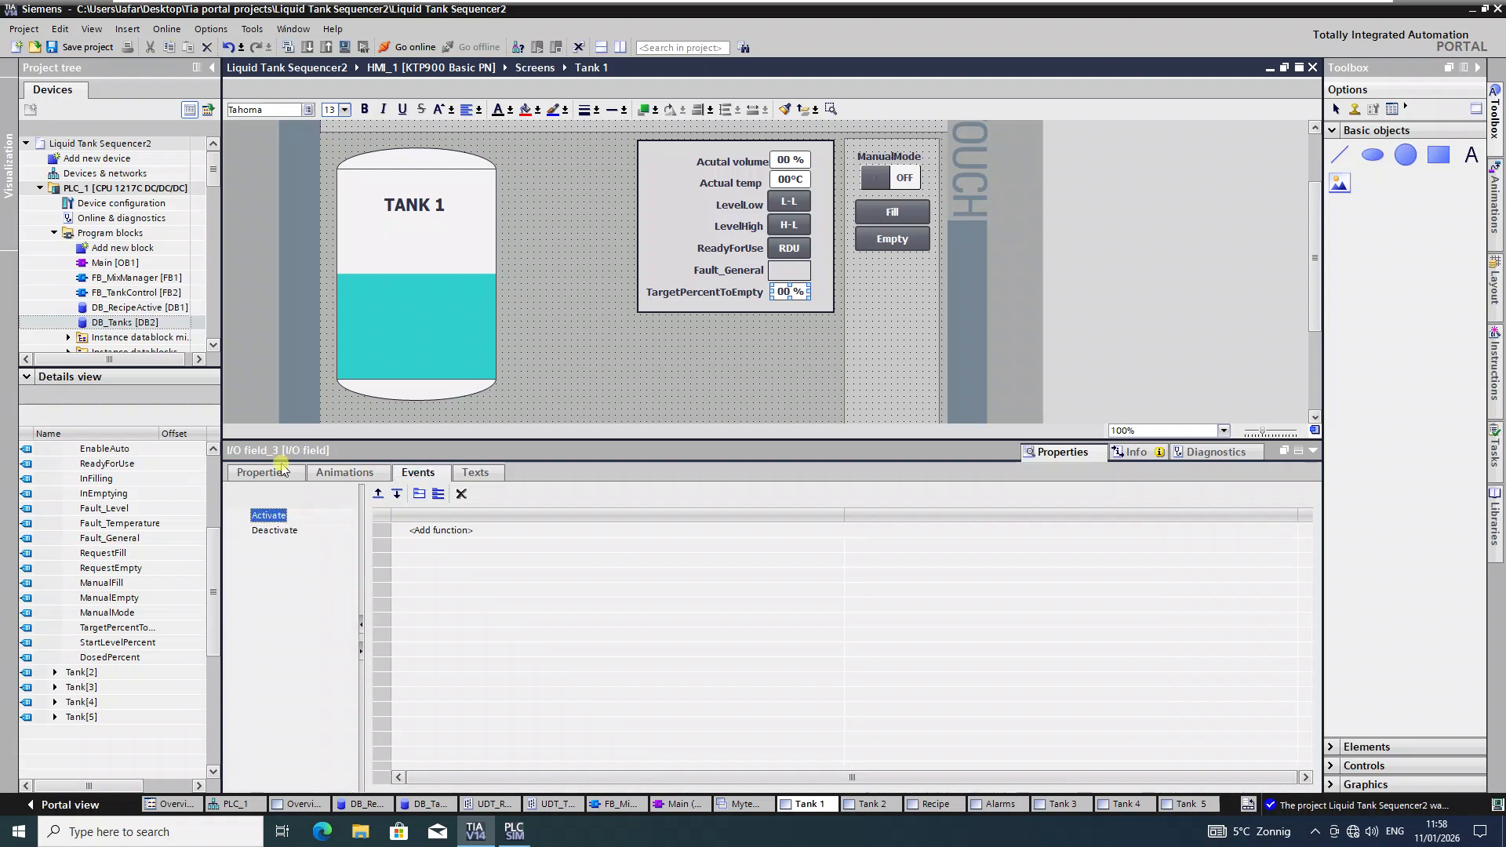
left_click(257, 474)
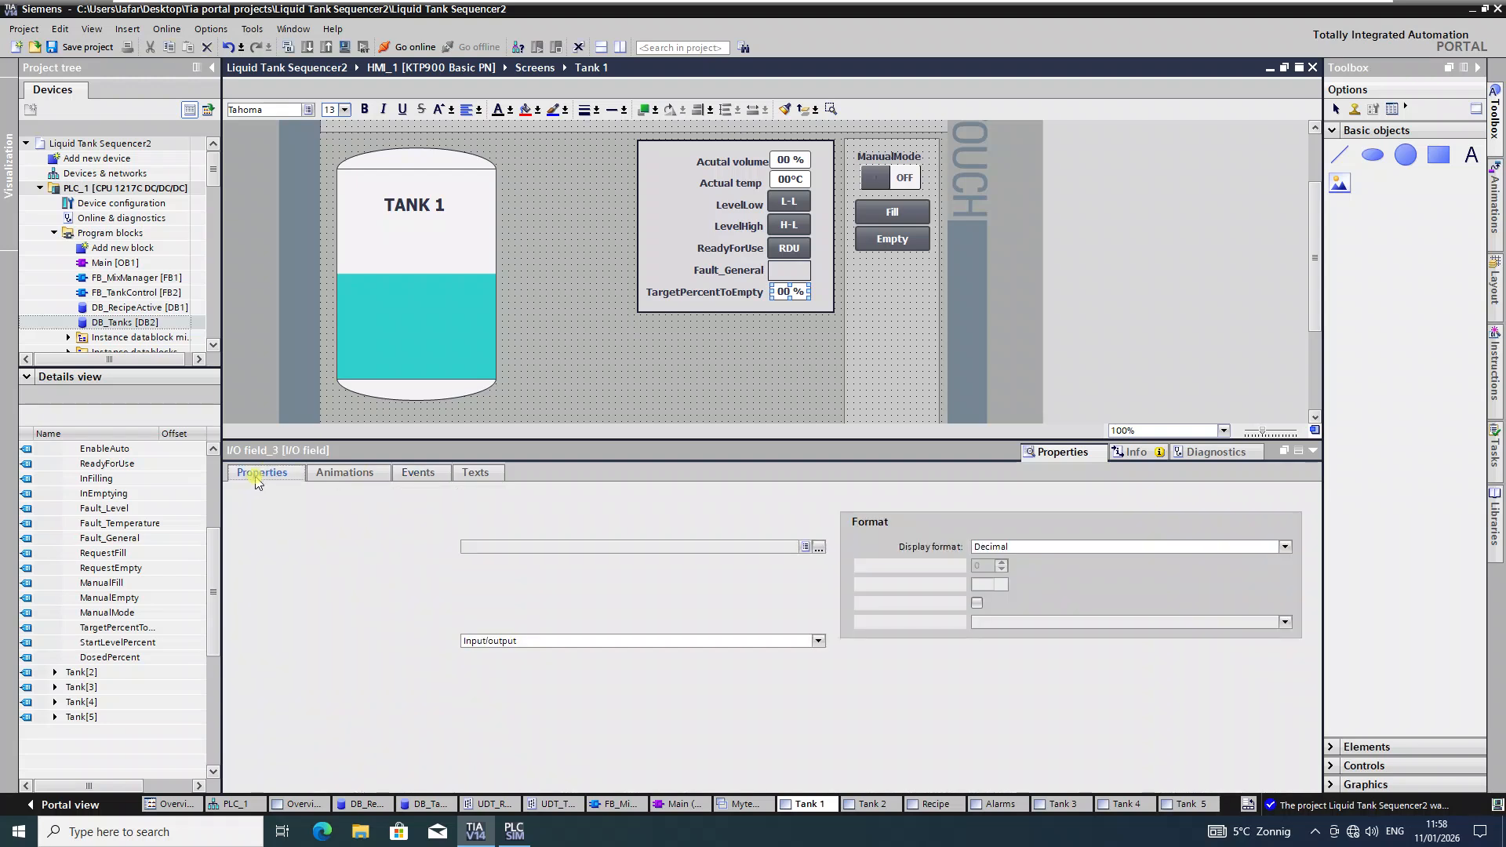
left_click(819, 550)
left_click(754, 703)
scroll(755, 710, "down", 3)
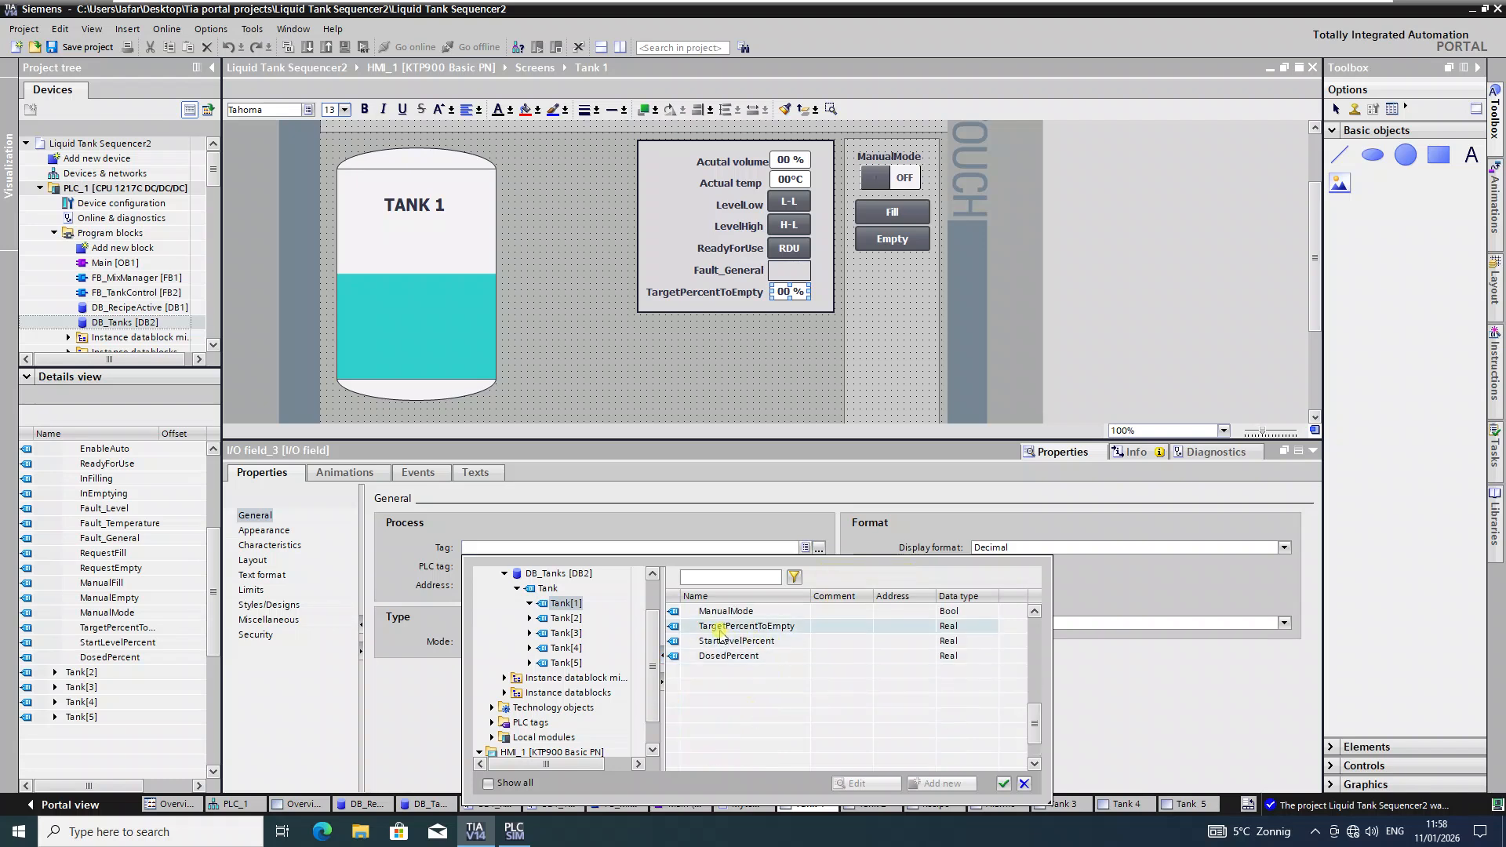
left_click(769, 627)
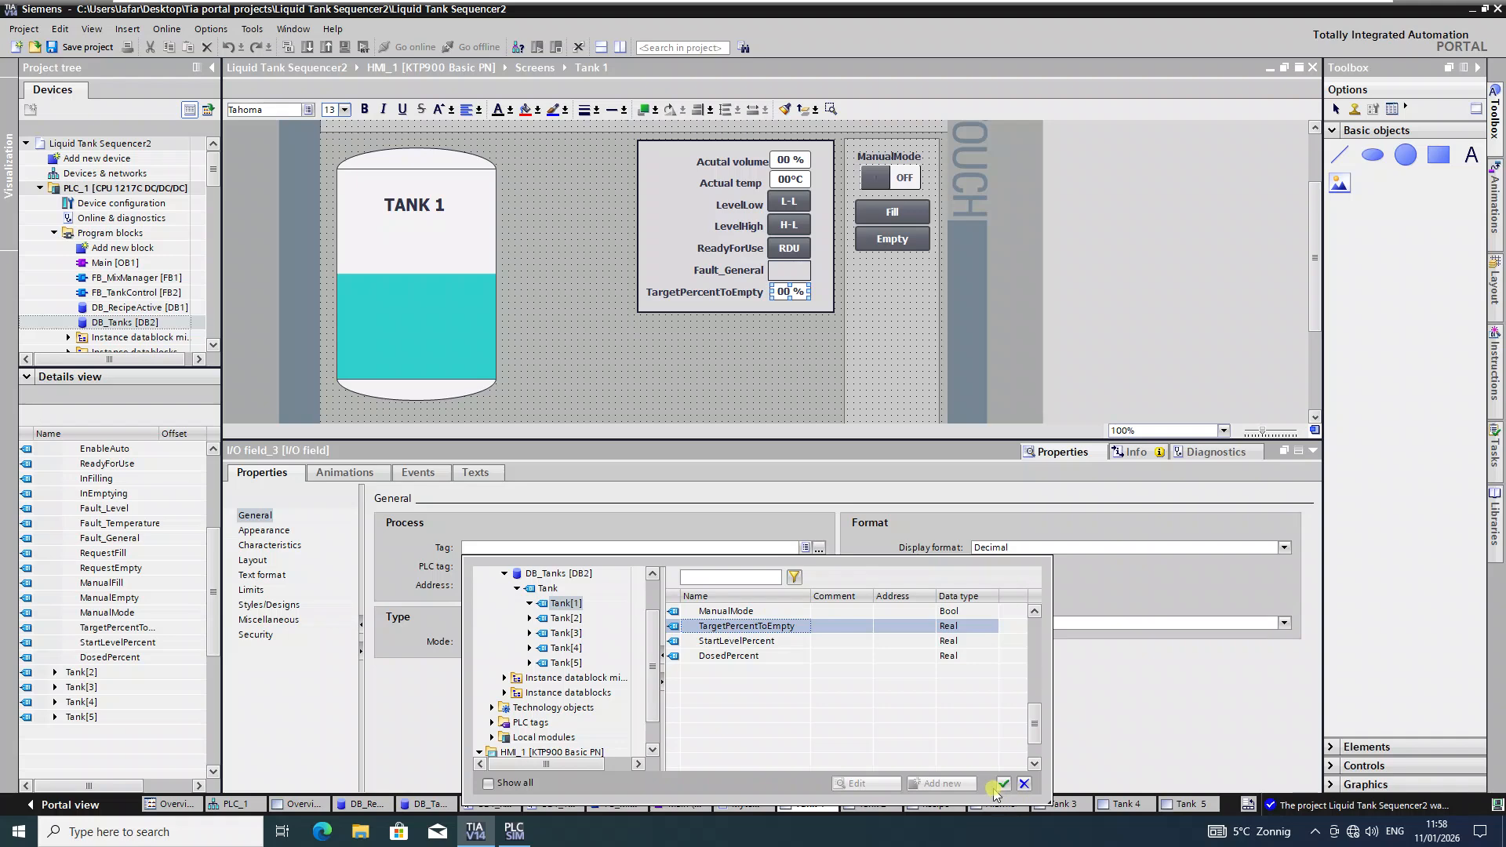
left_click(1003, 784)
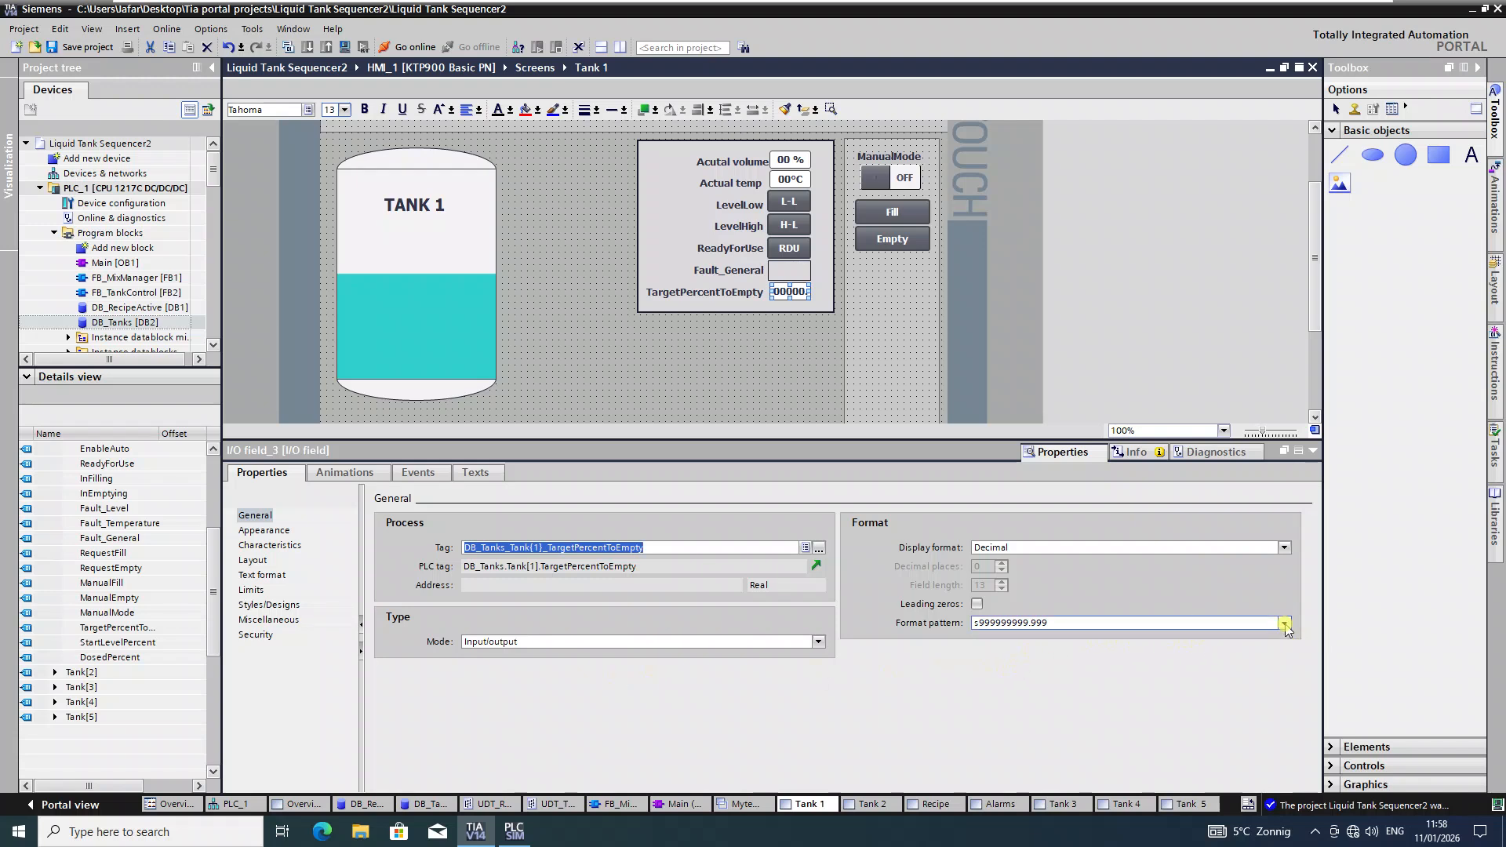
Step: Set the field's format pattern to 99 and its mode to Output
left_click(1284, 622)
left_click(985, 652)
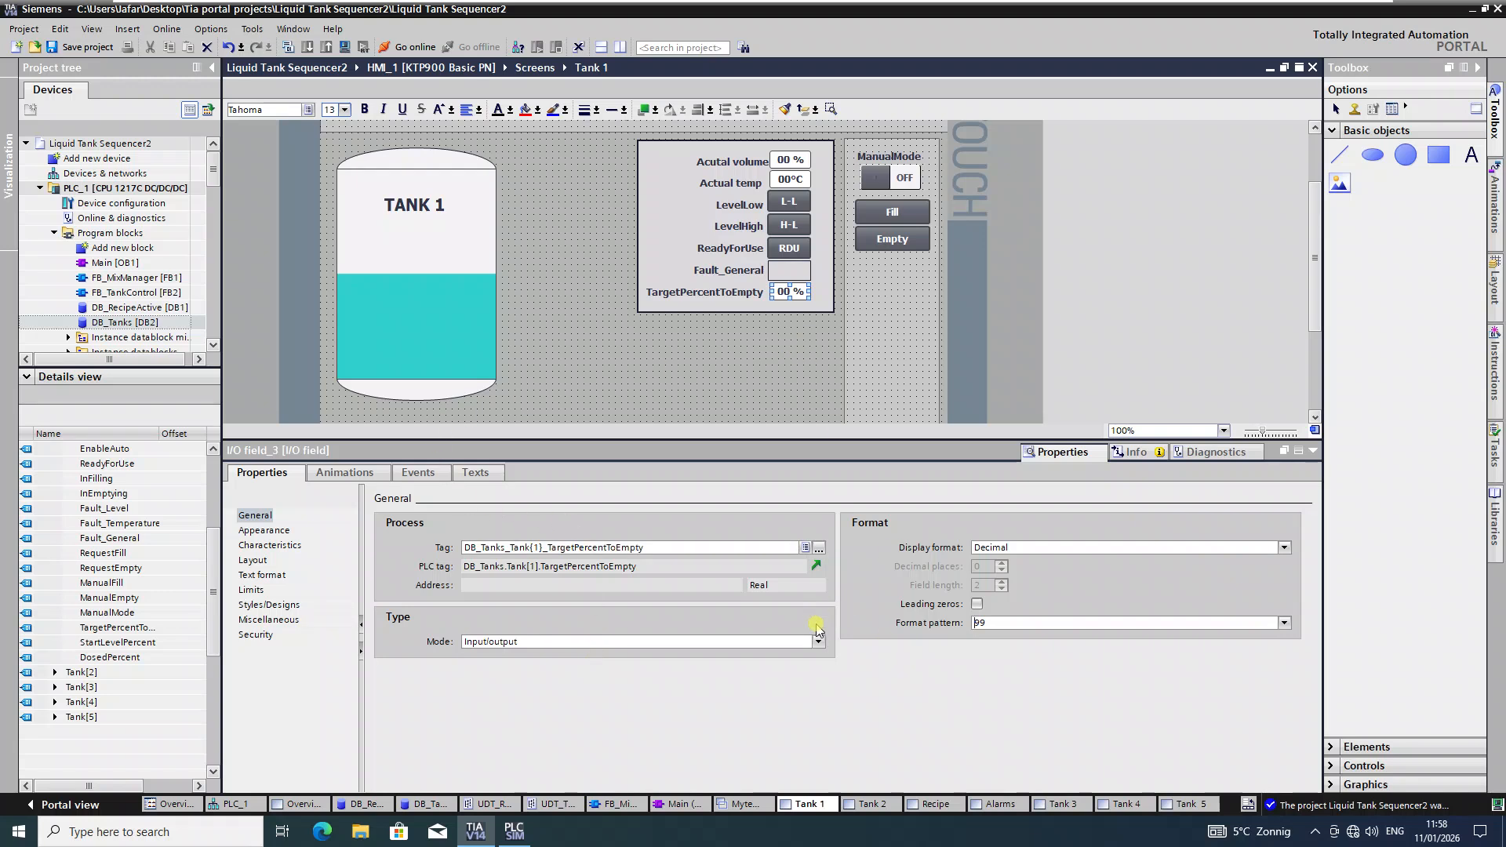
left_click(817, 642)
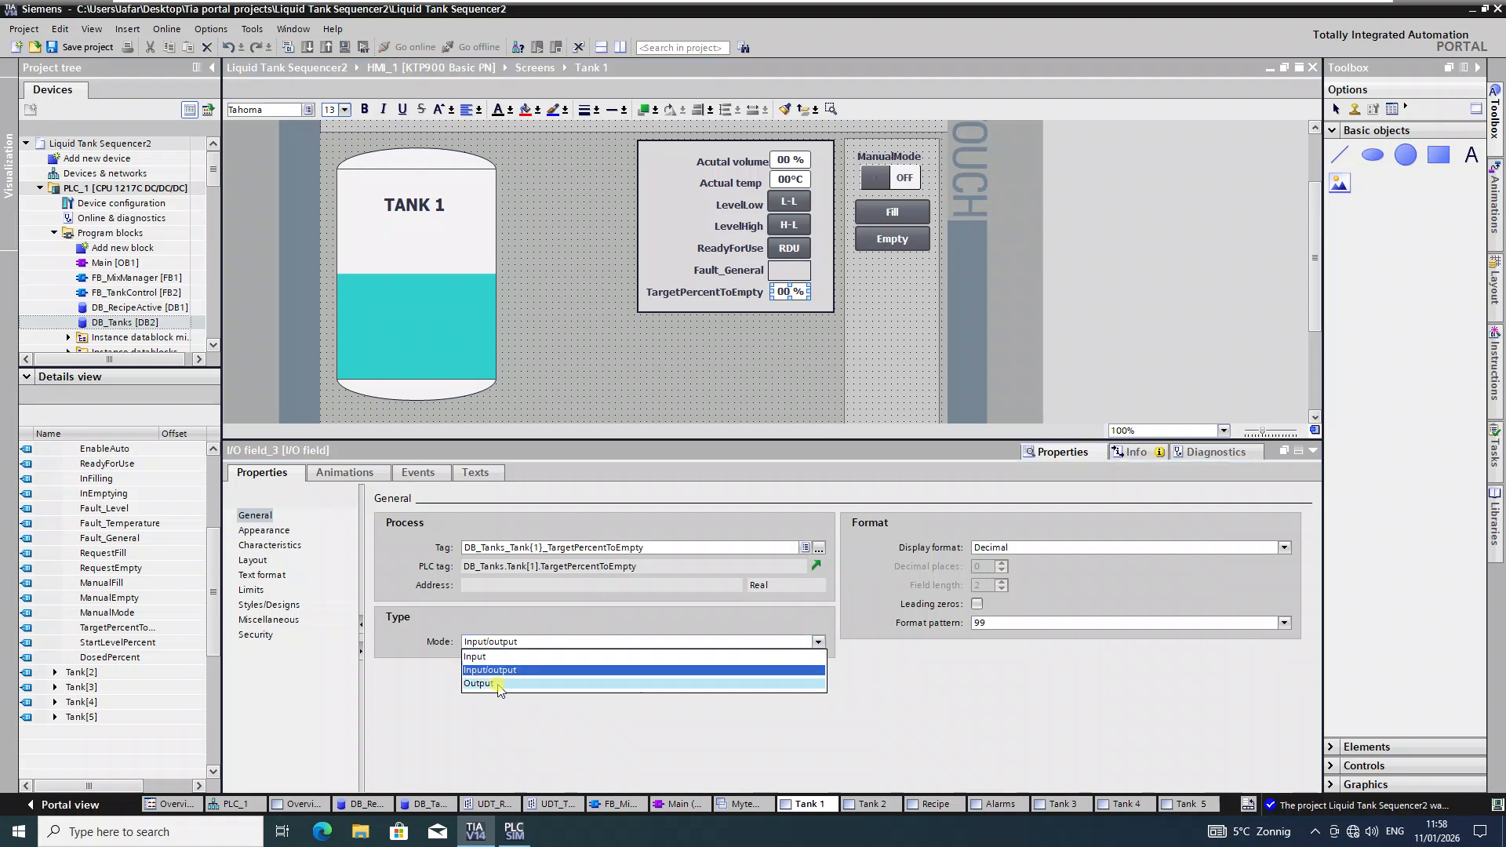
left_click(498, 684)
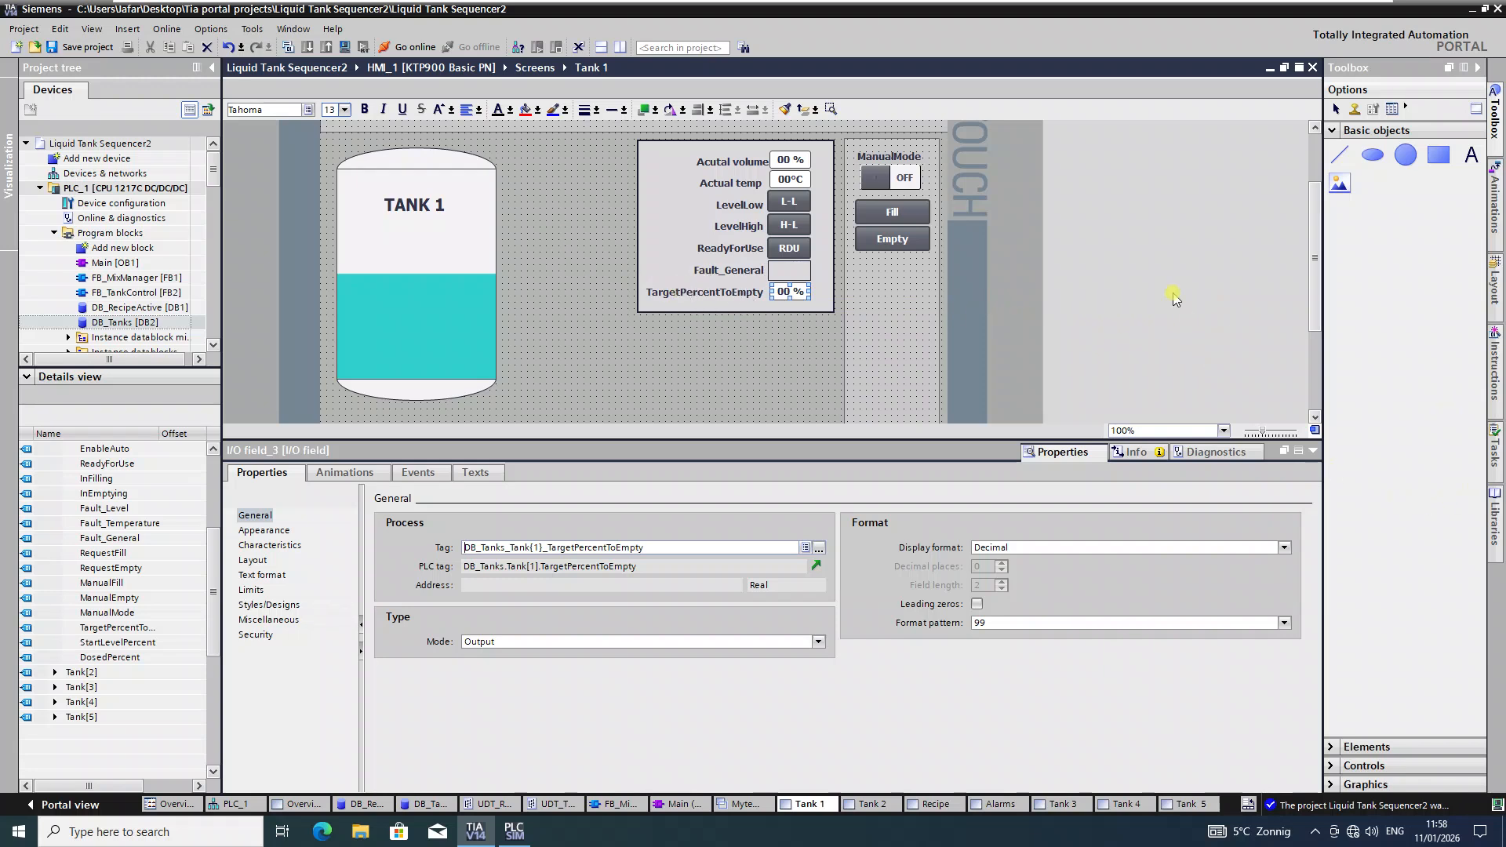
left_click(889, 177)
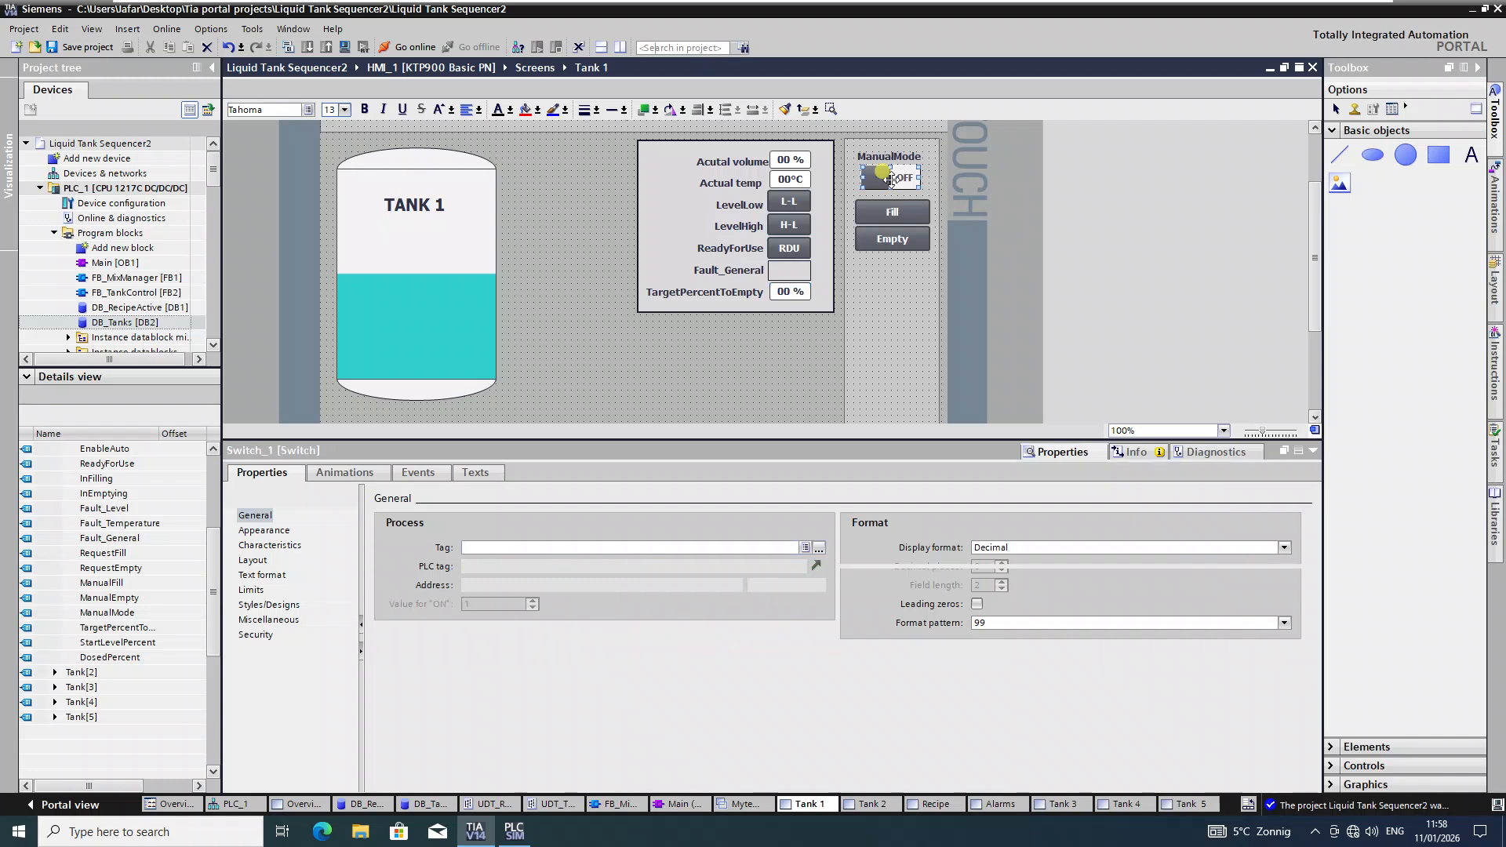
Step: Link the ManualMode switch to Tank[1]'s ManualMode tag in DB_Tanks
left_click(561, 541)
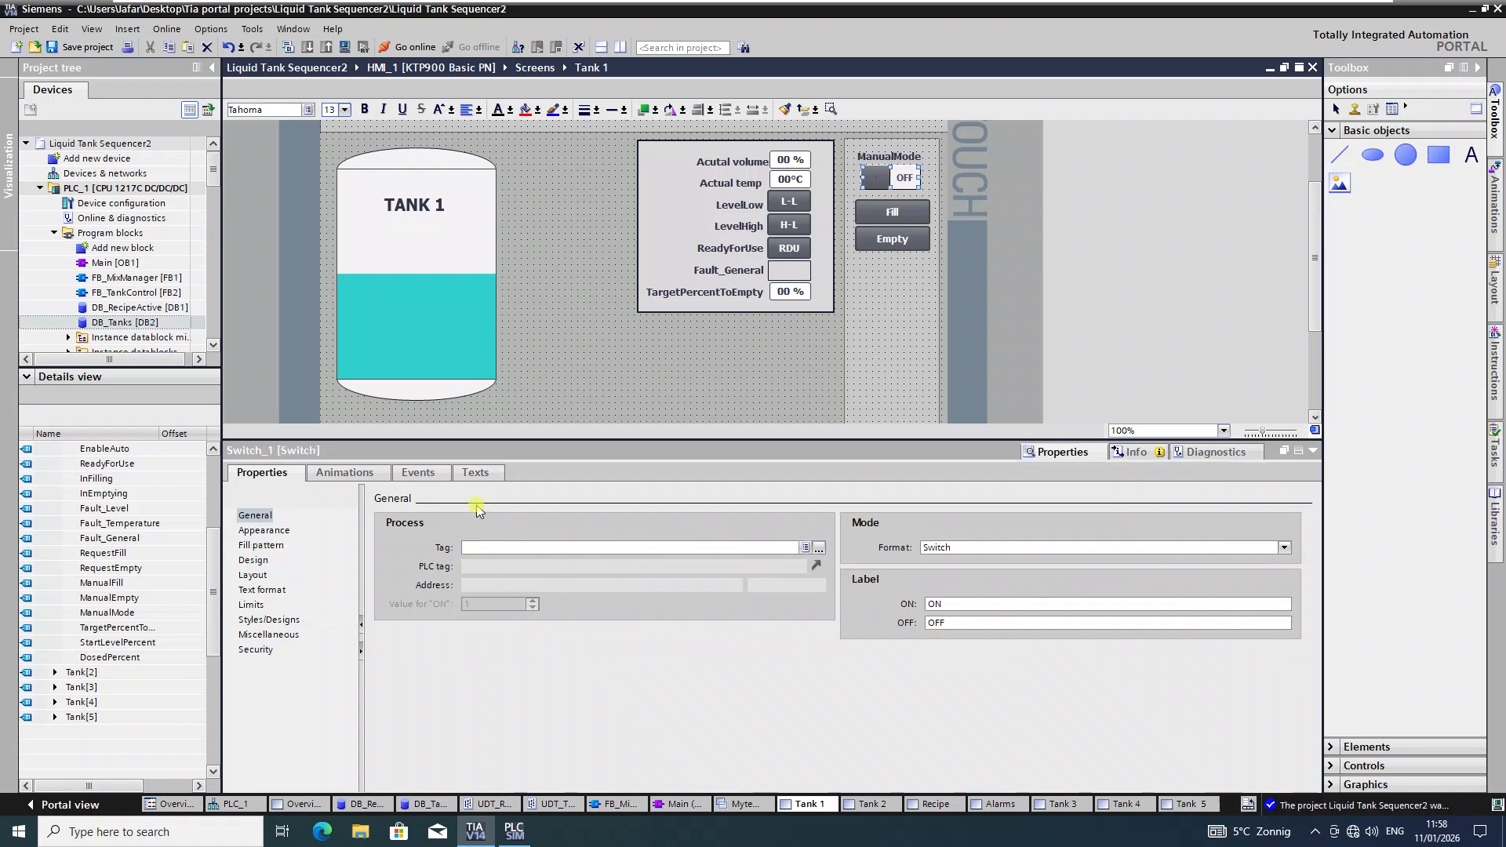
left_click(818, 548)
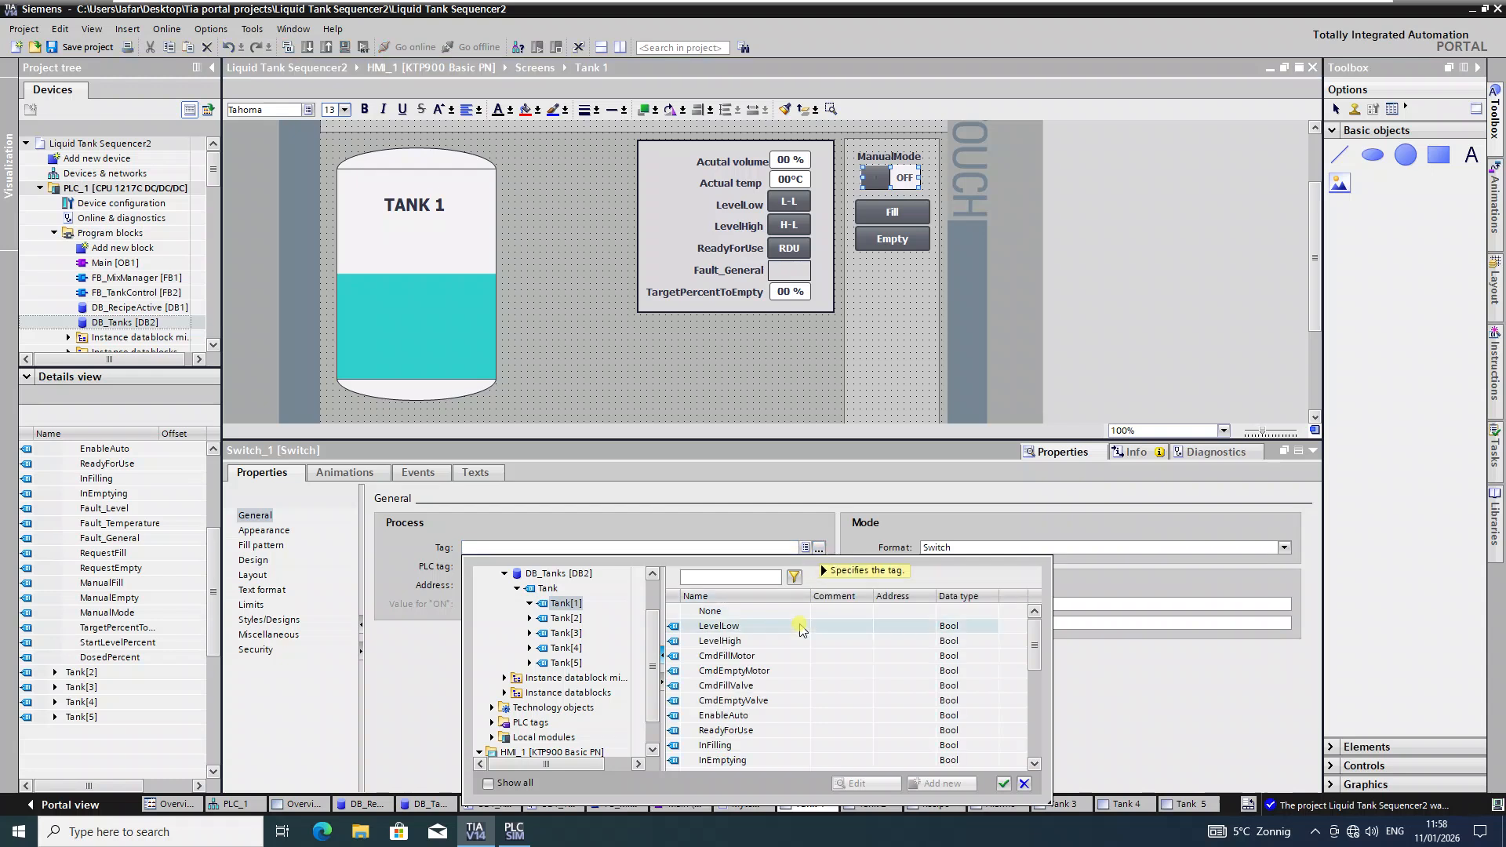
scroll(789, 690, "down", 2)
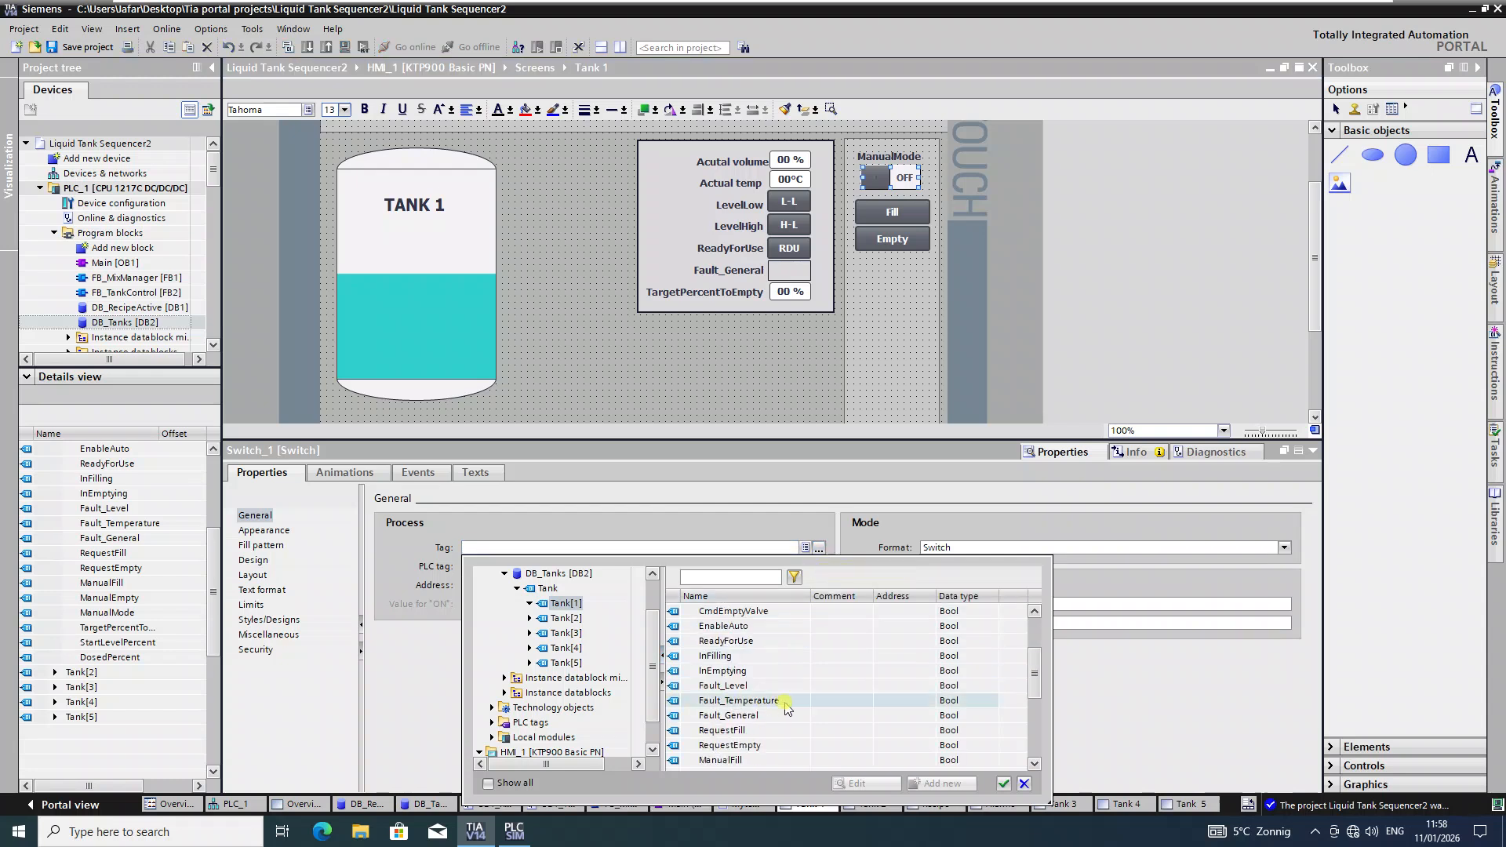
scroll(784, 694, "down", 1)
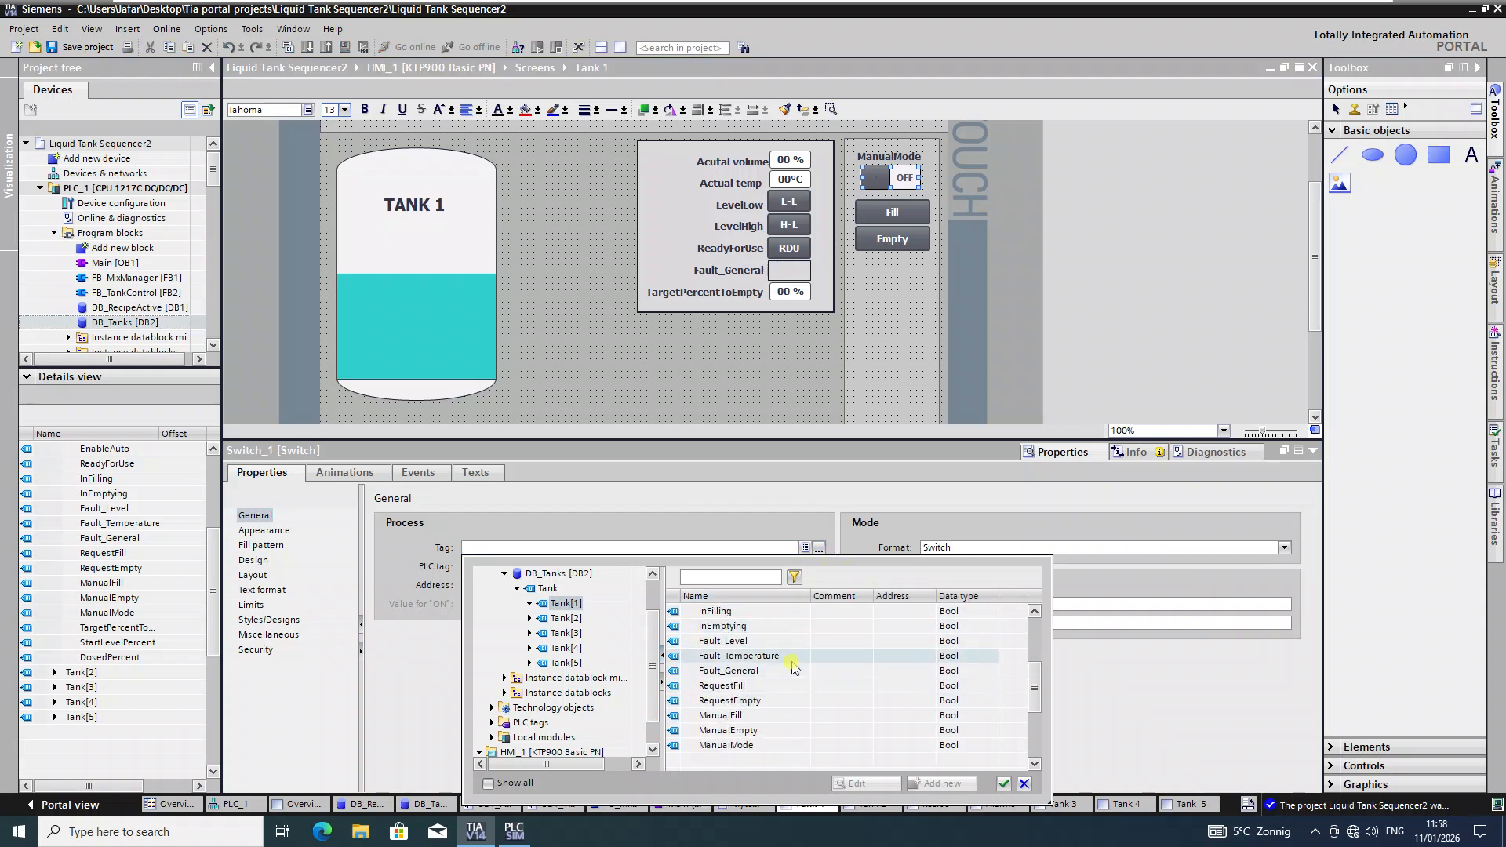
left_click(760, 745)
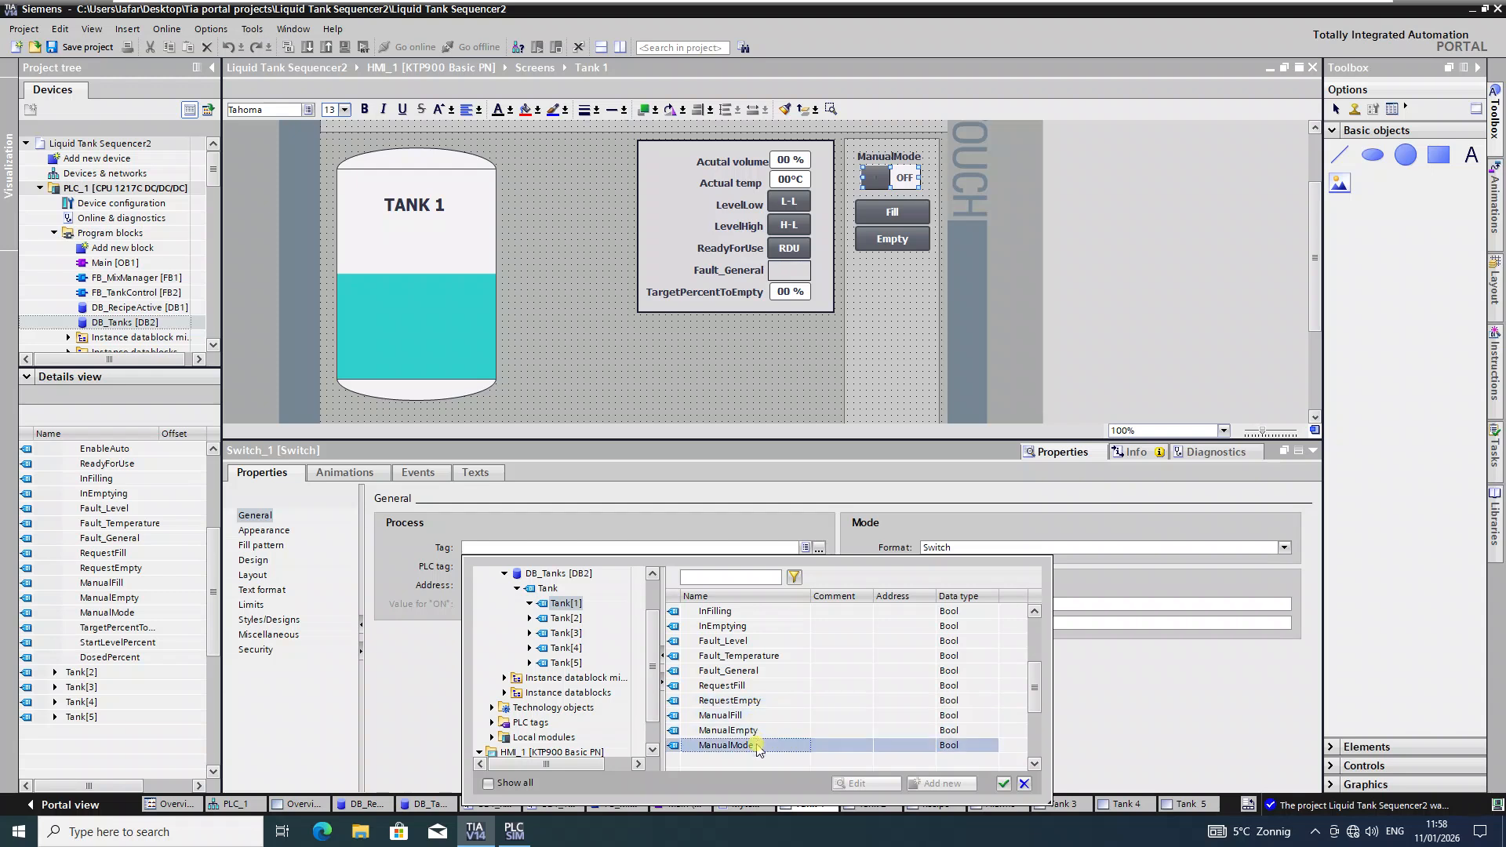
left_click(1002, 784)
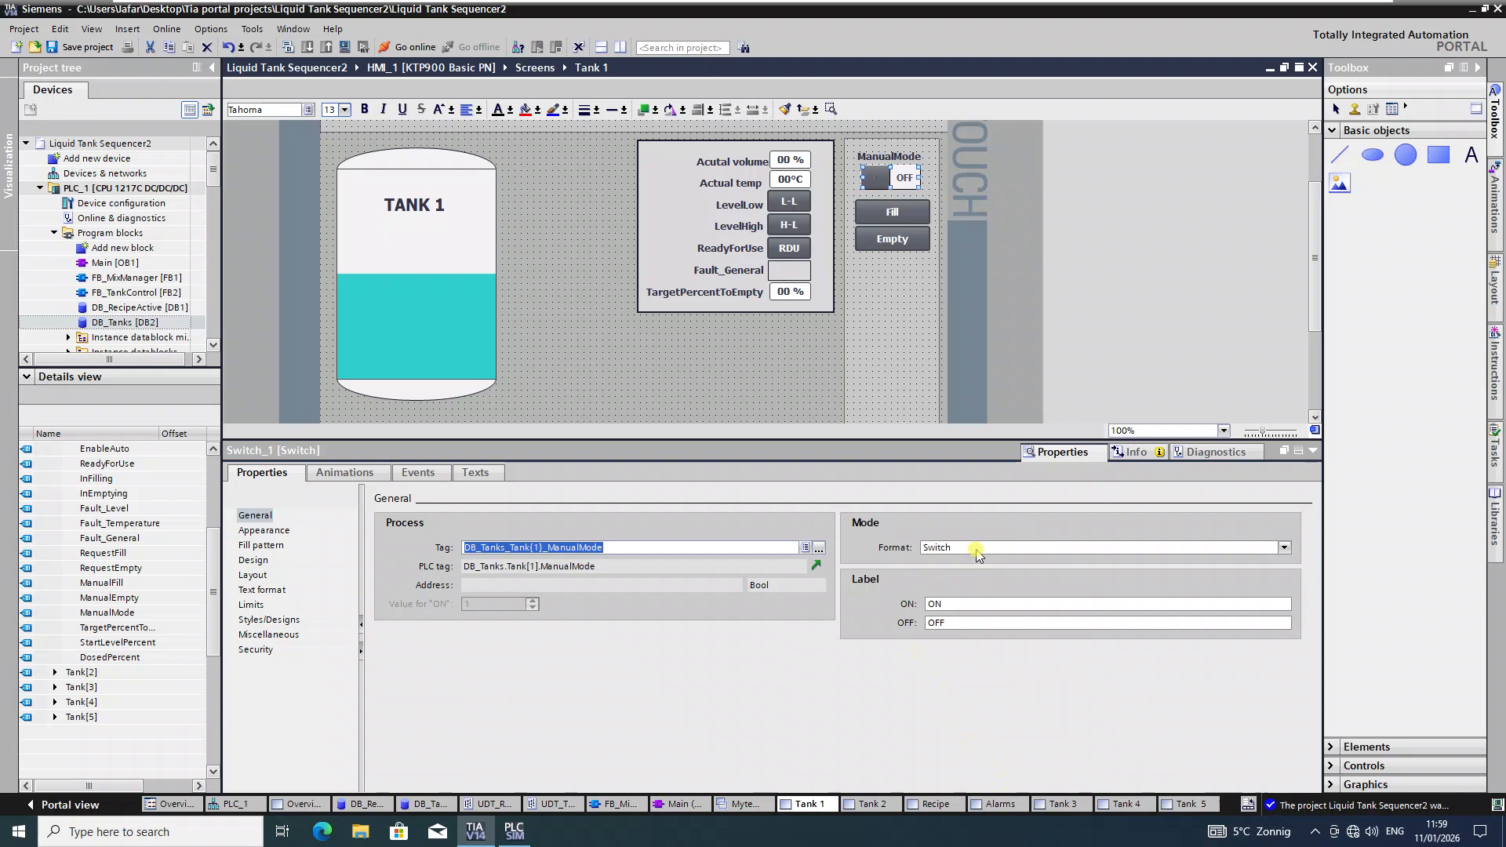
left_click(969, 605)
left_click(412, 473)
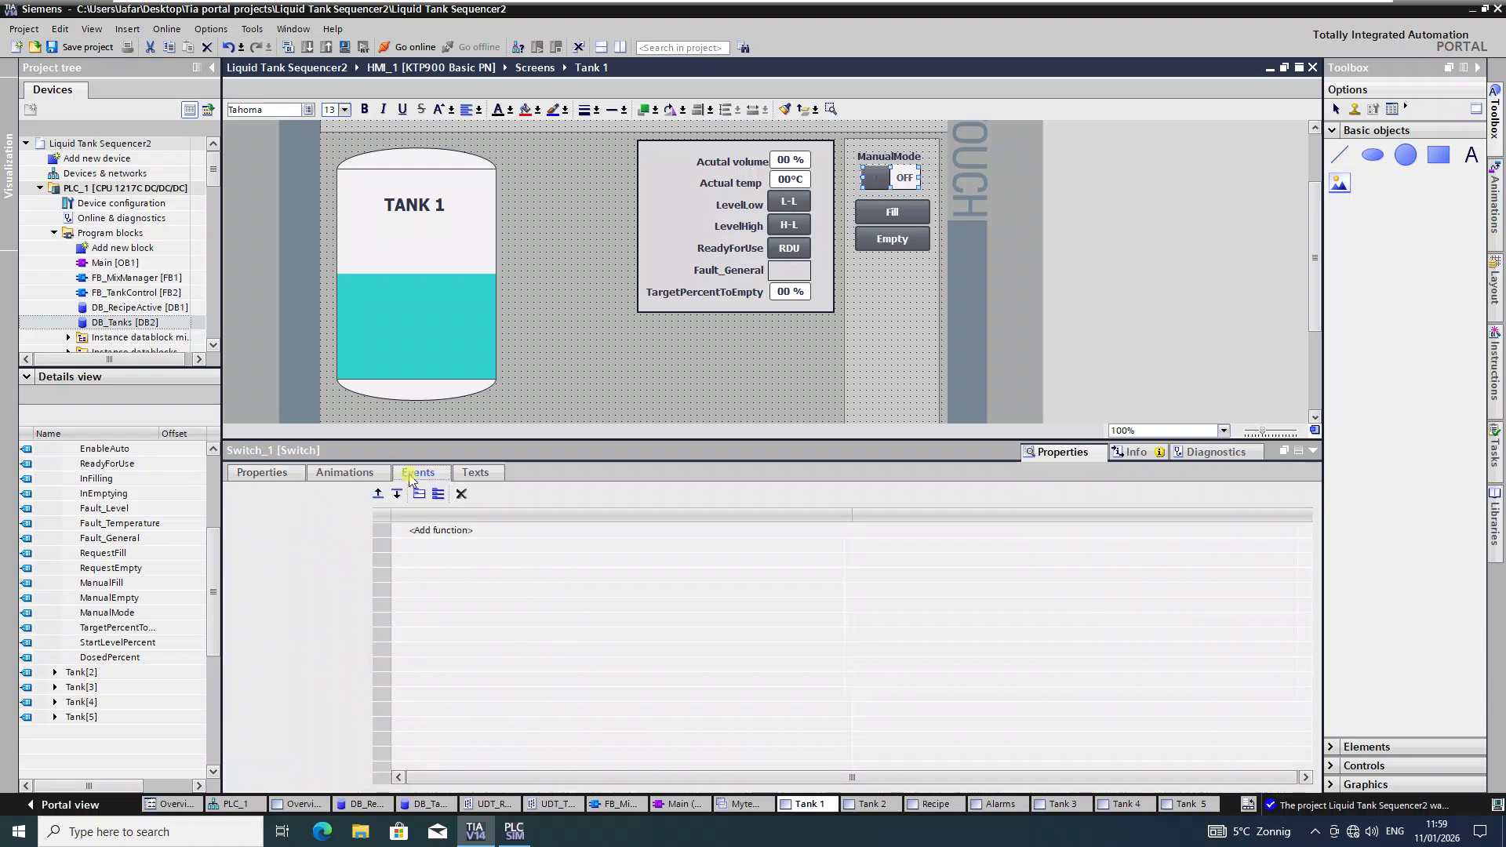
Step: Check the switch's ON and OFF events, which set and reset the ManualMode bit
left_click(281, 531)
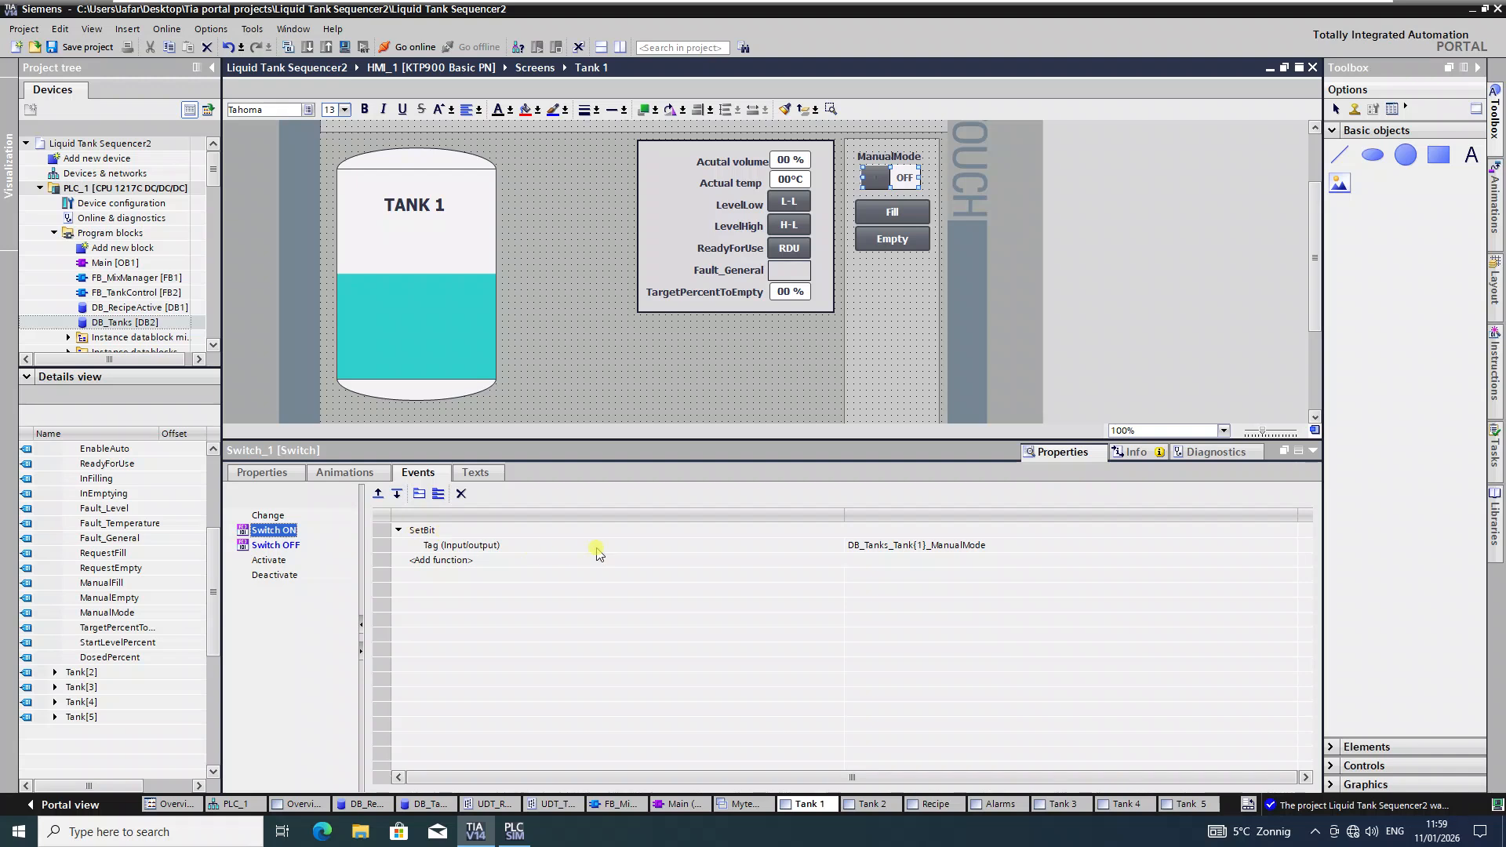
left_click(282, 545)
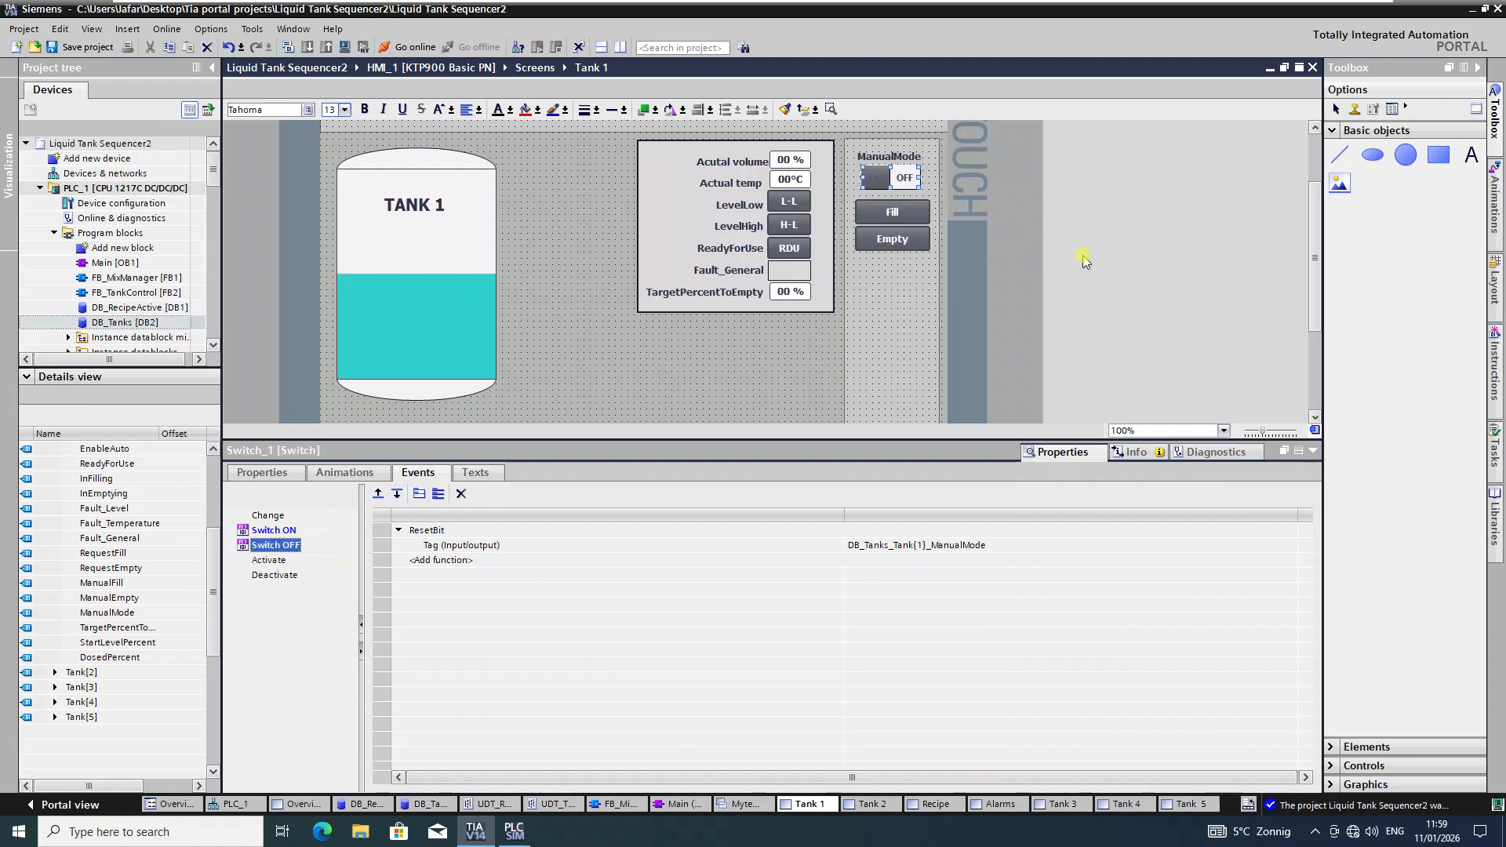
left_click(907, 209)
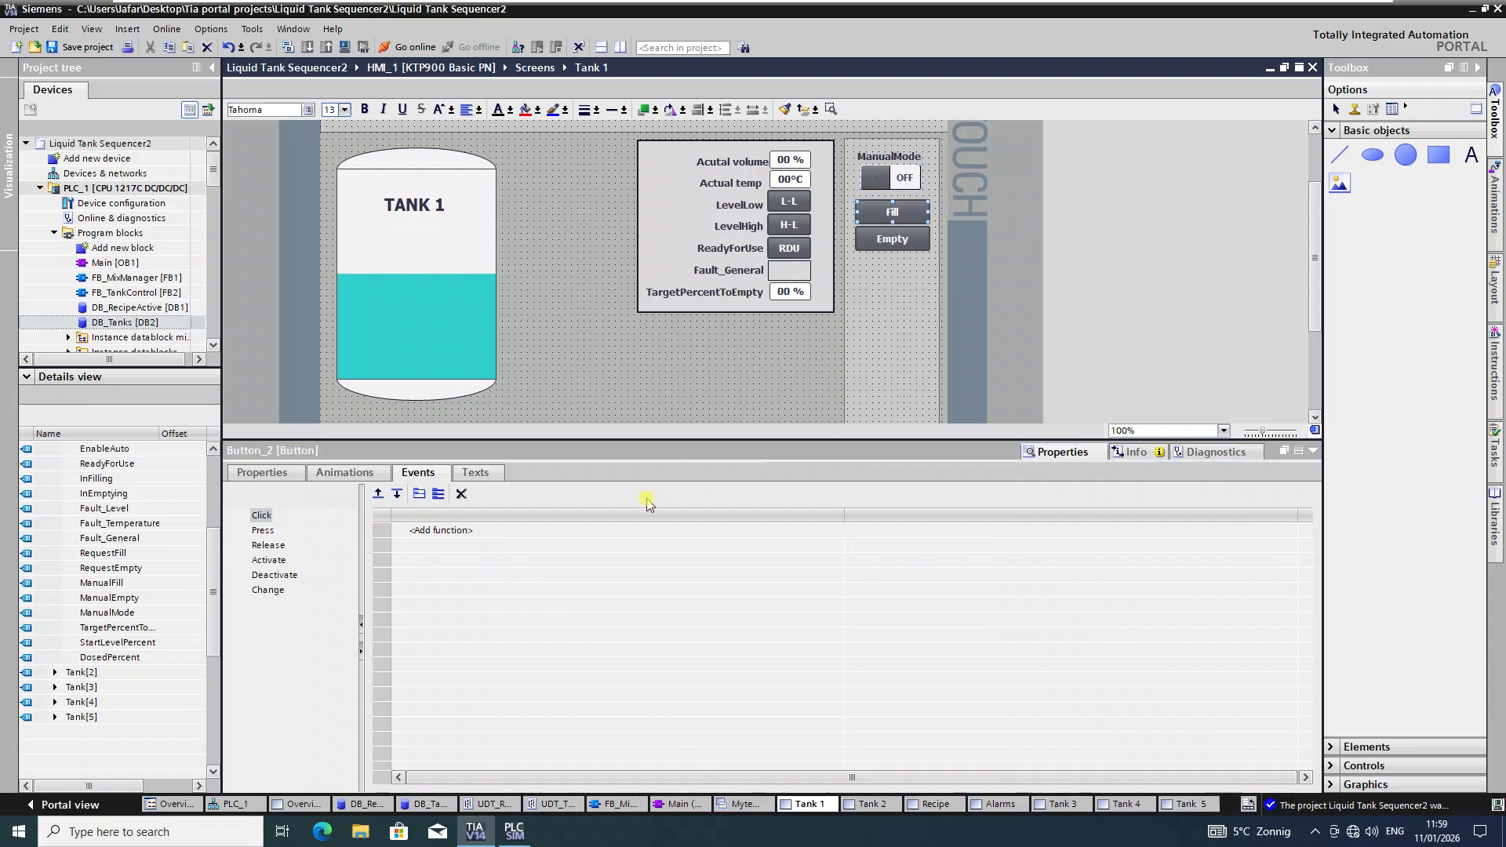
Step: Make the Fill button's Press event run InvertBit on DB_Tanks_Tank{1}_ManualFill
left_click(263, 532)
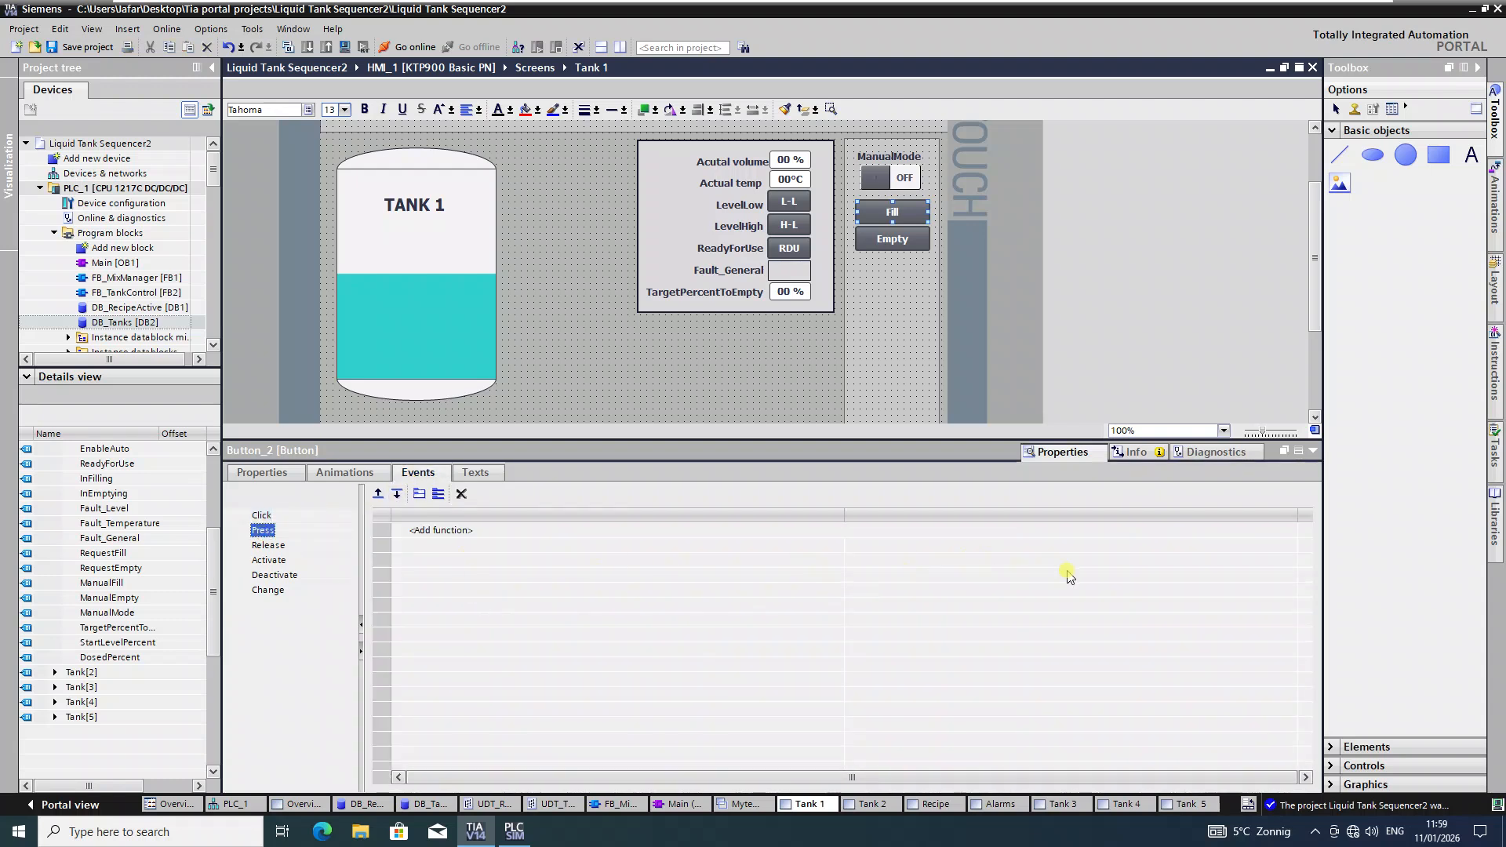
left_click(1274, 534)
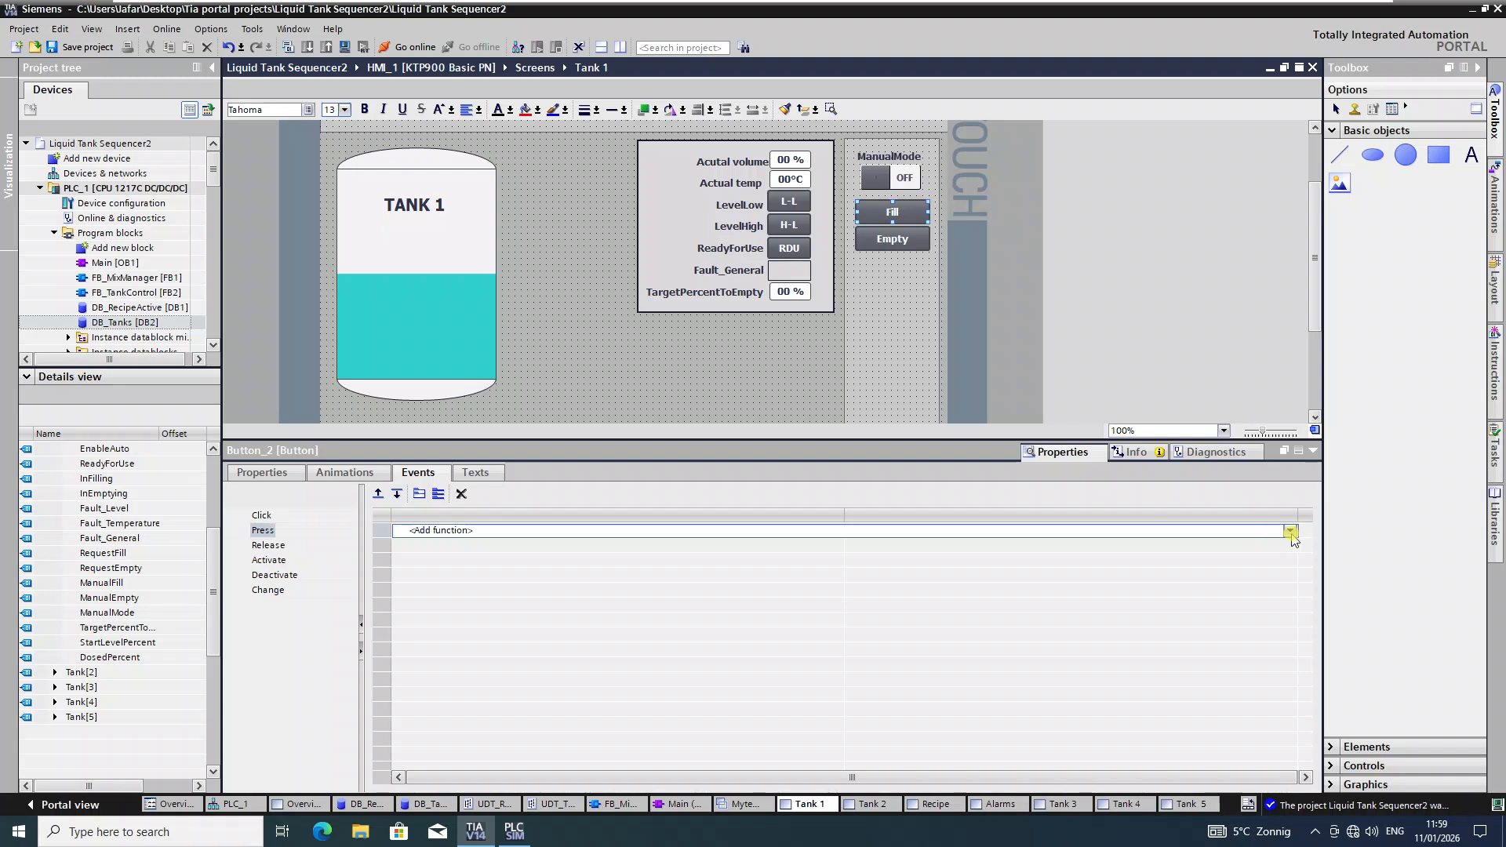
left_click(1290, 532)
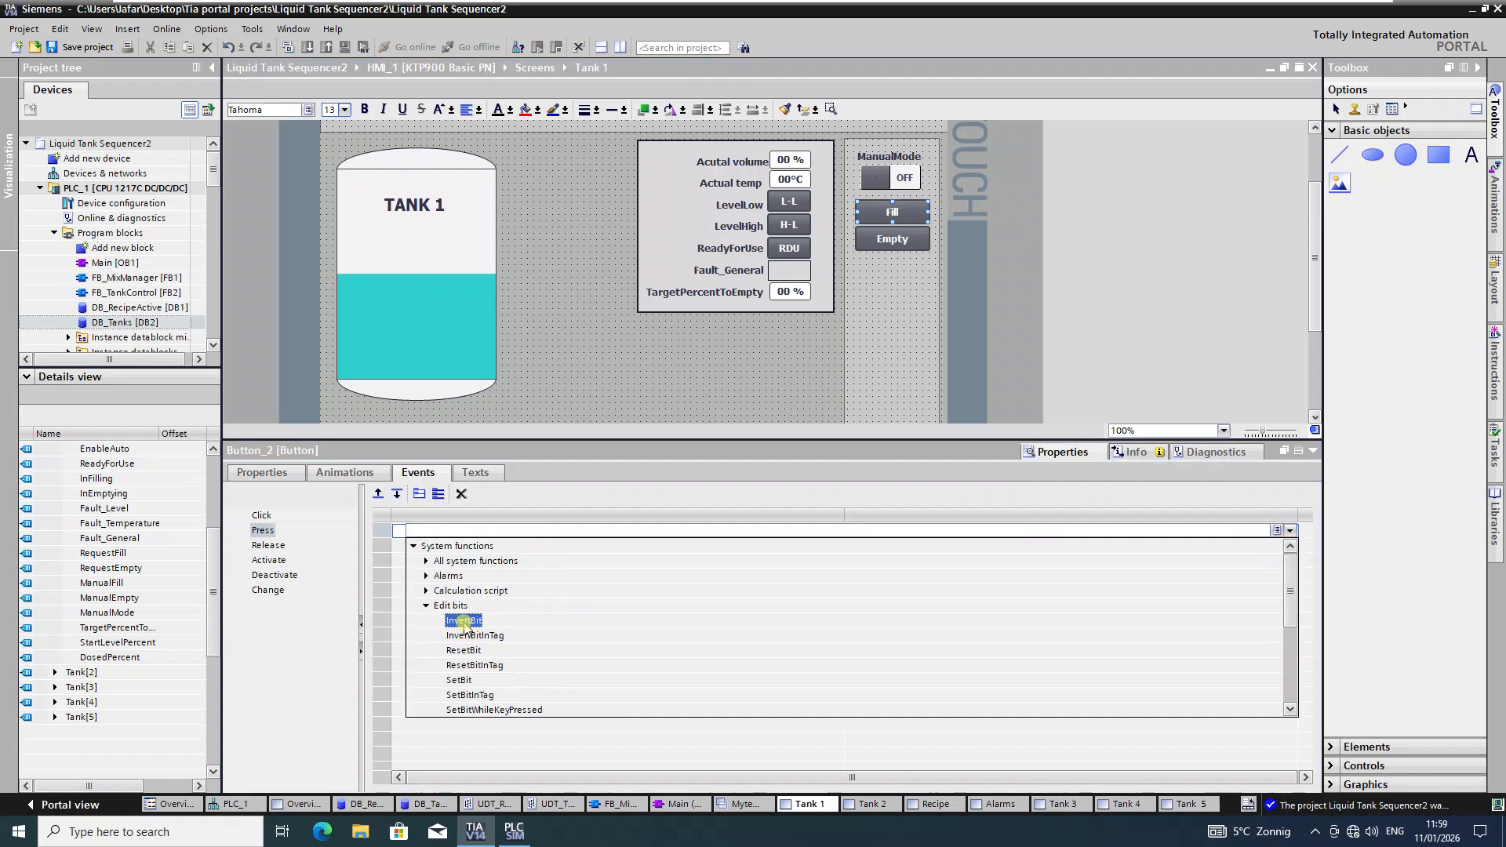
left_click(465, 621)
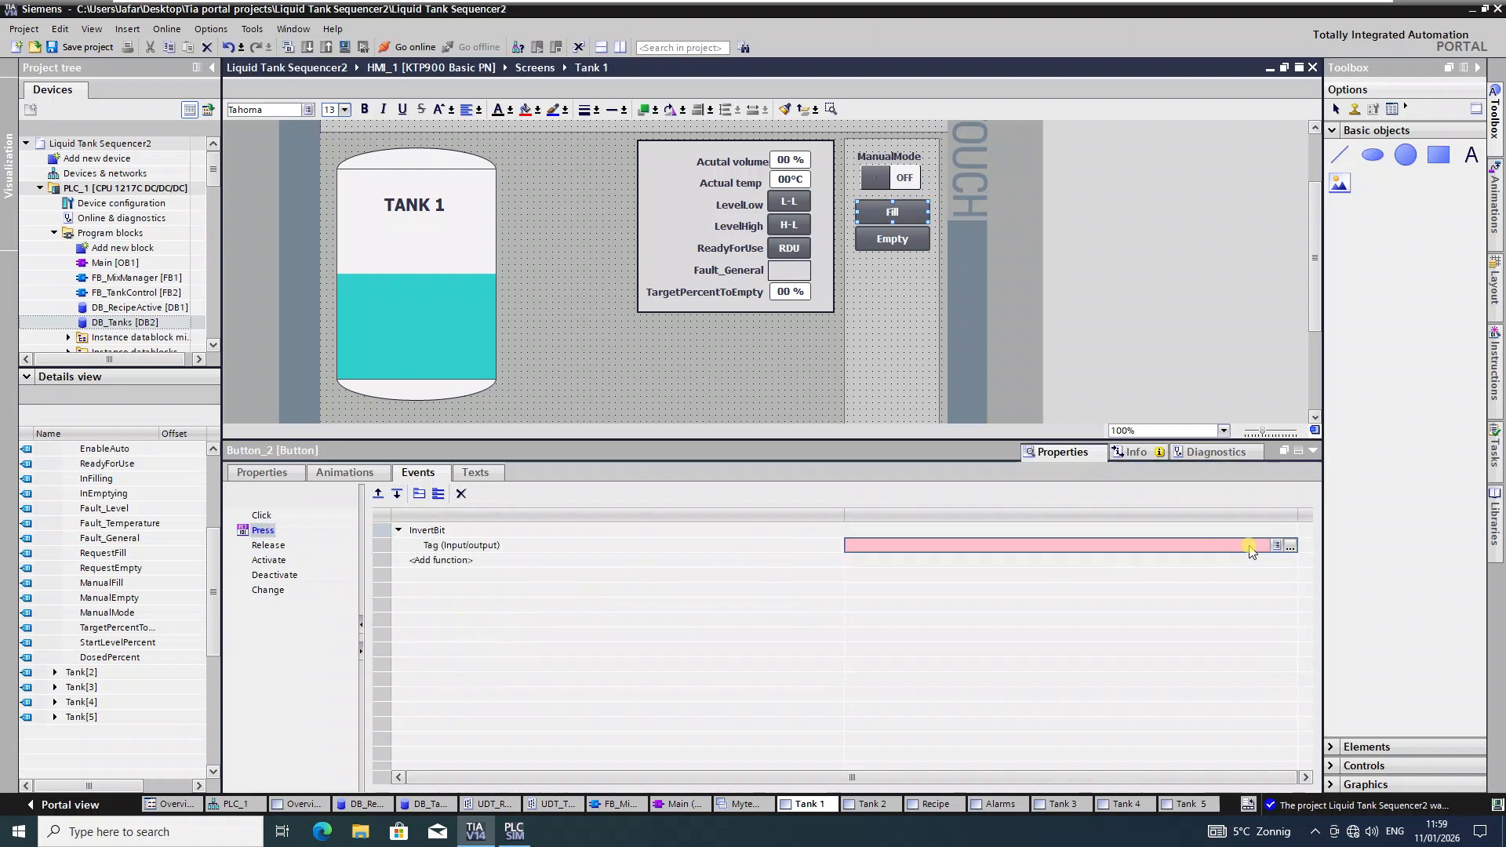
left_click(1290, 547)
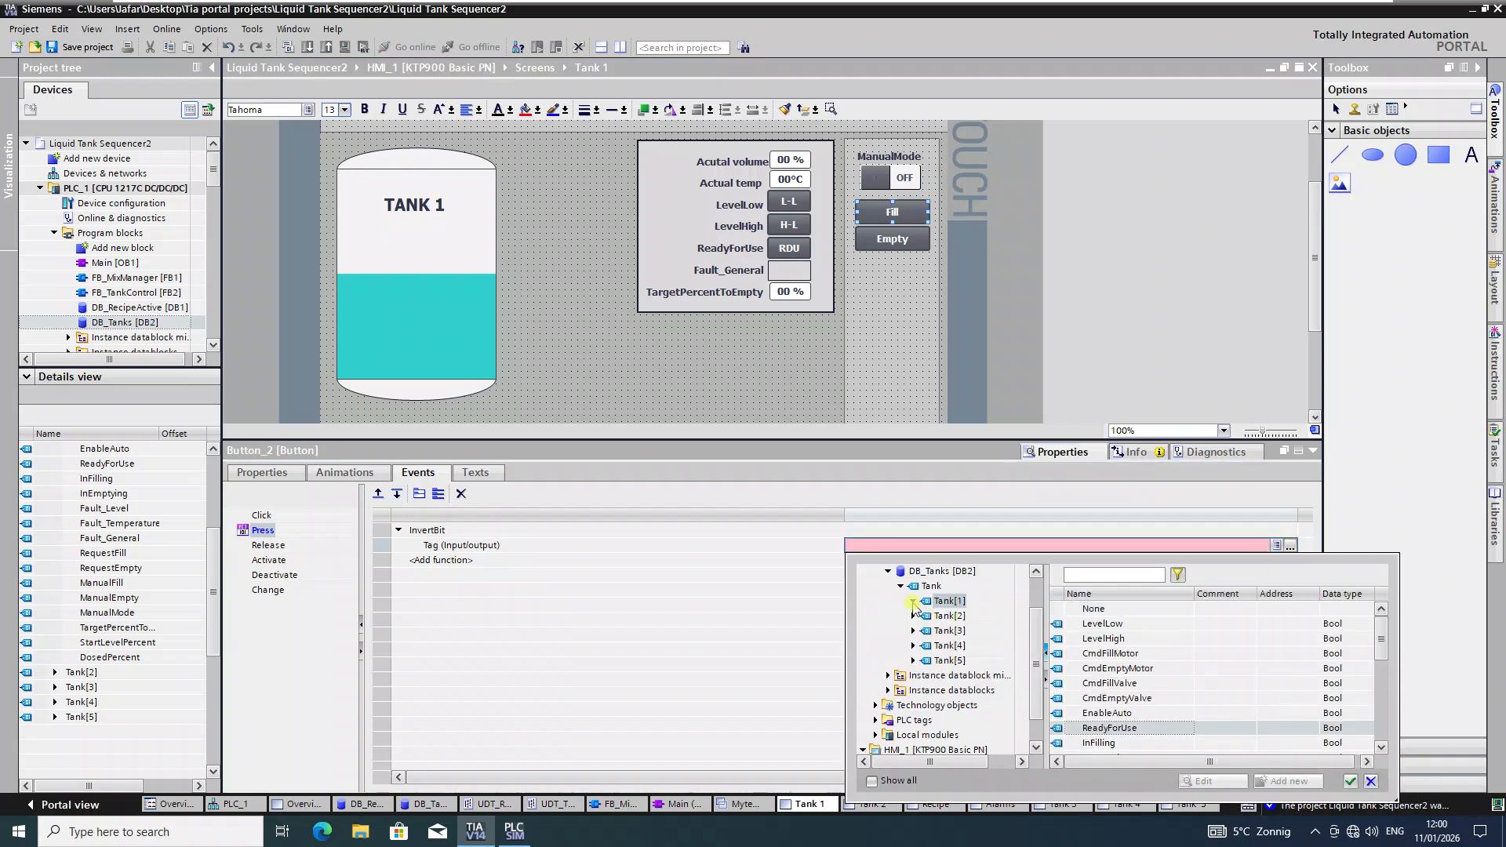
scroll(1188, 721, "down", 2)
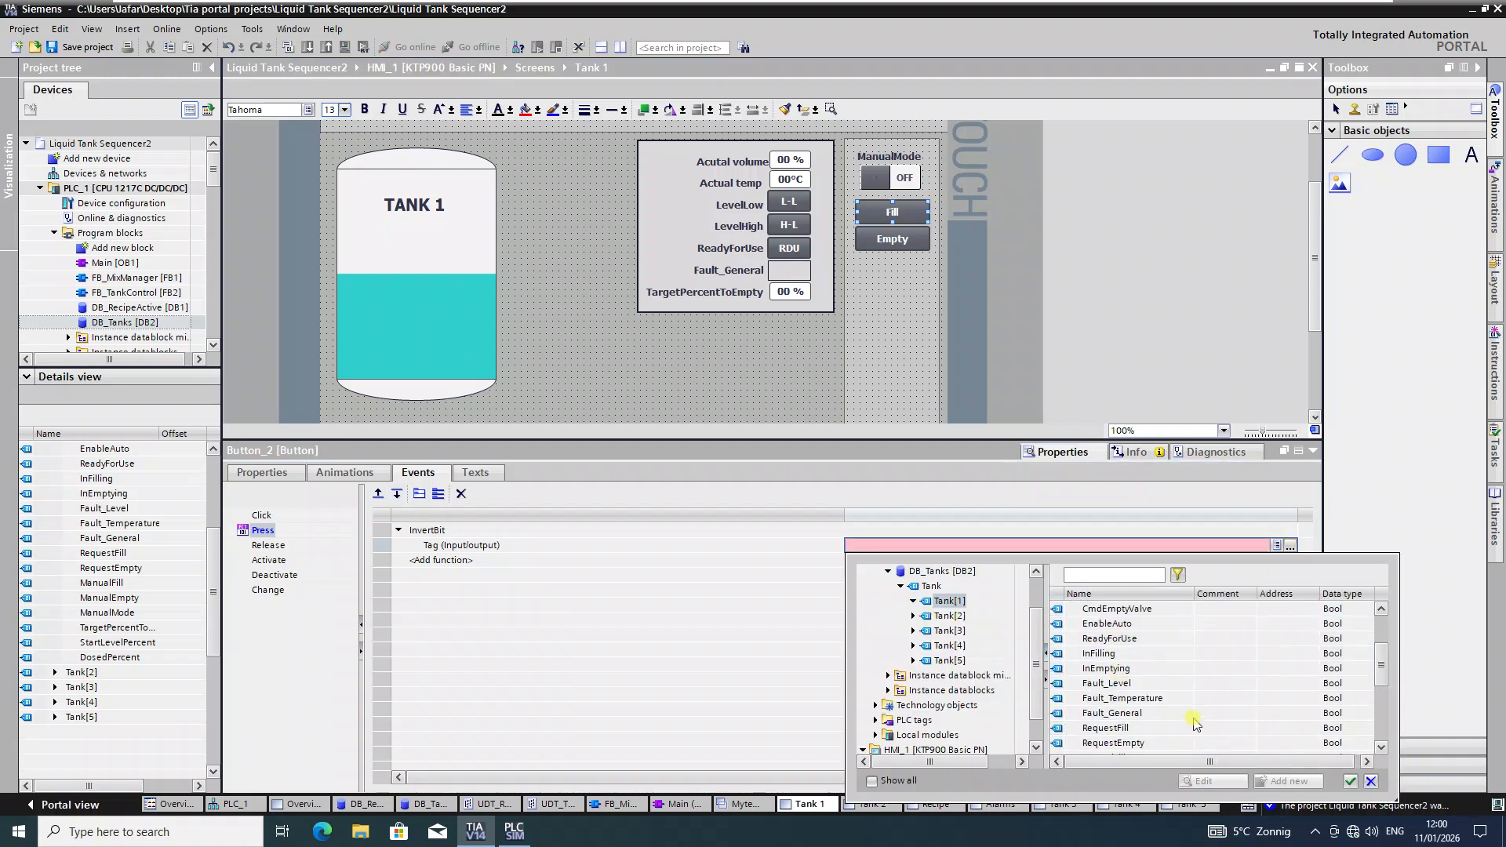
scroll(1184, 721, "down", 1)
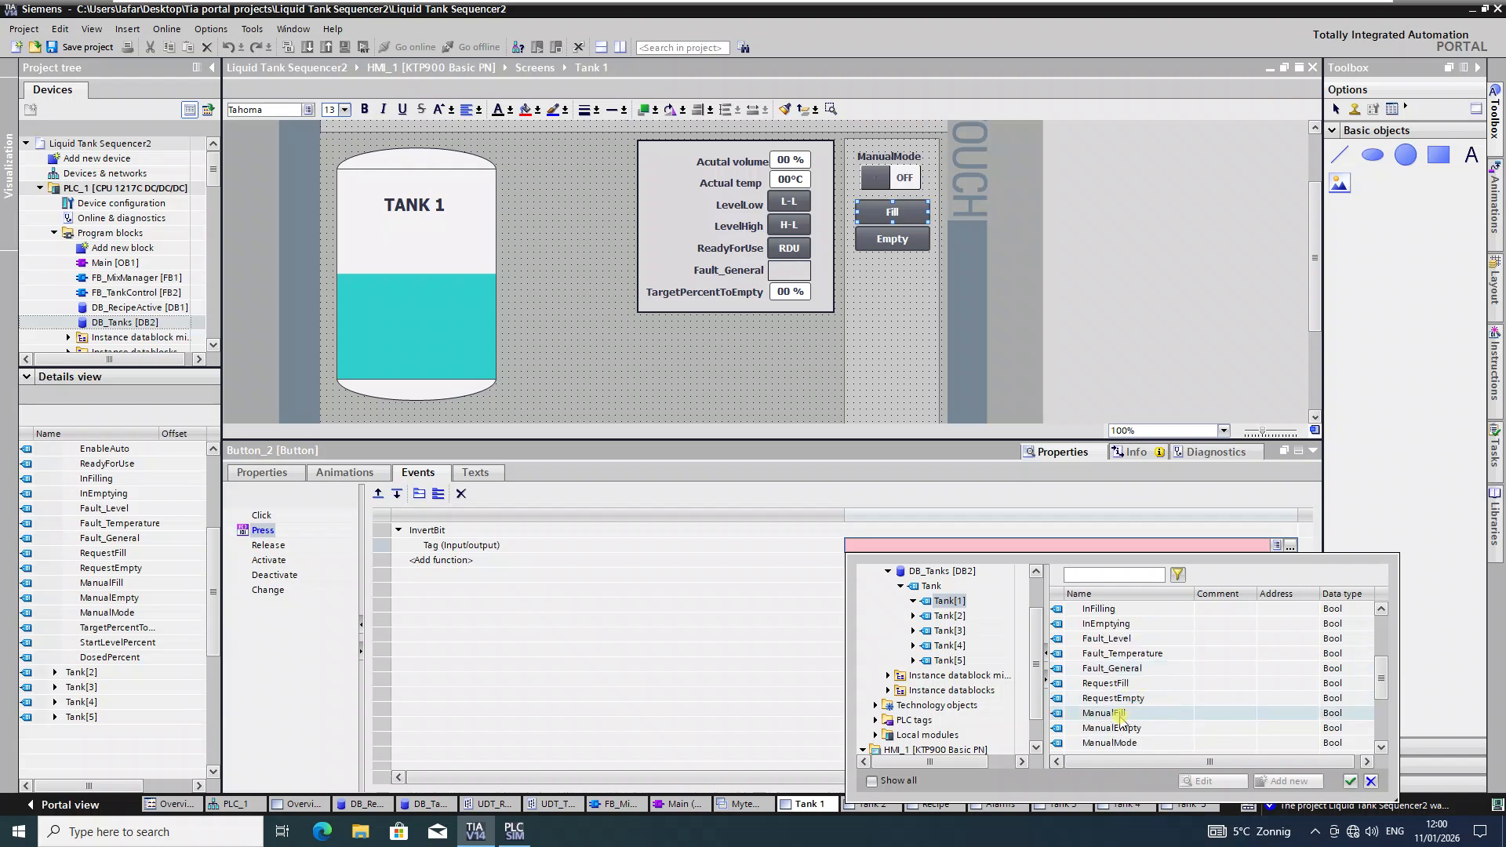
left_click(1130, 716)
left_click(1350, 781)
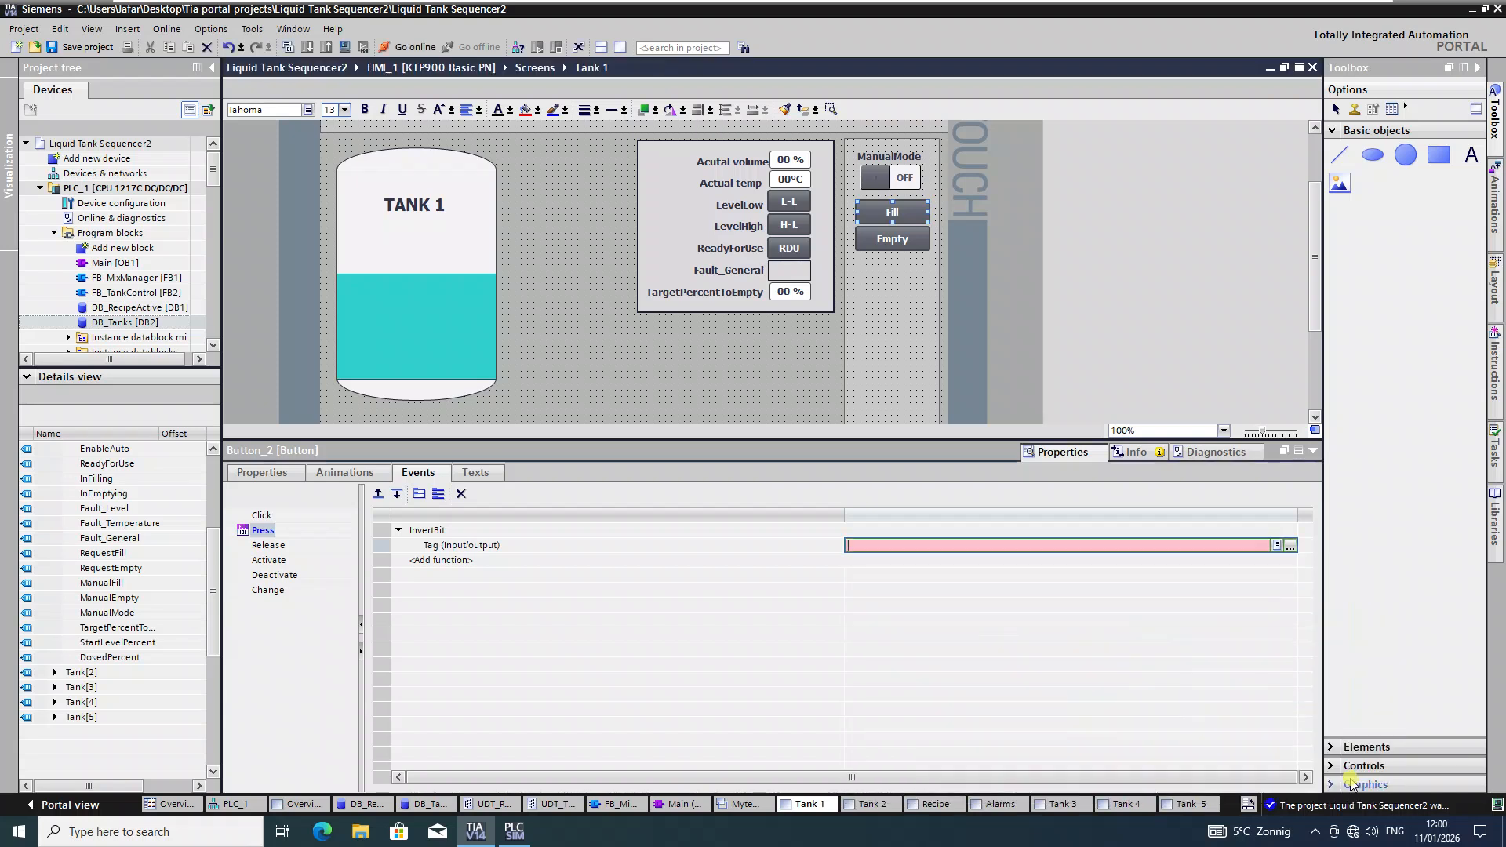
left_click(891, 240)
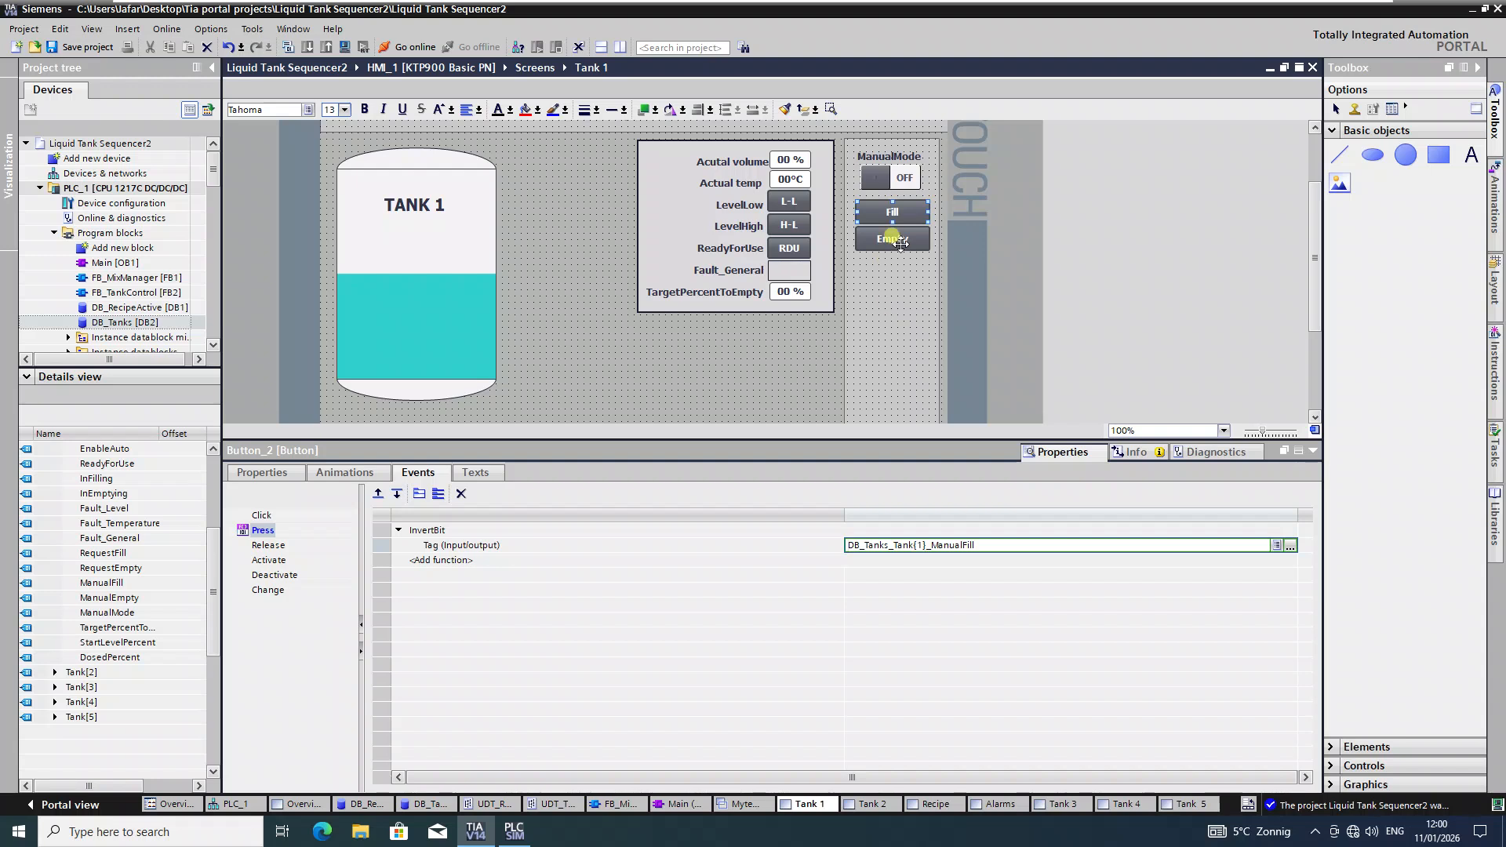
left_click(1098, 533)
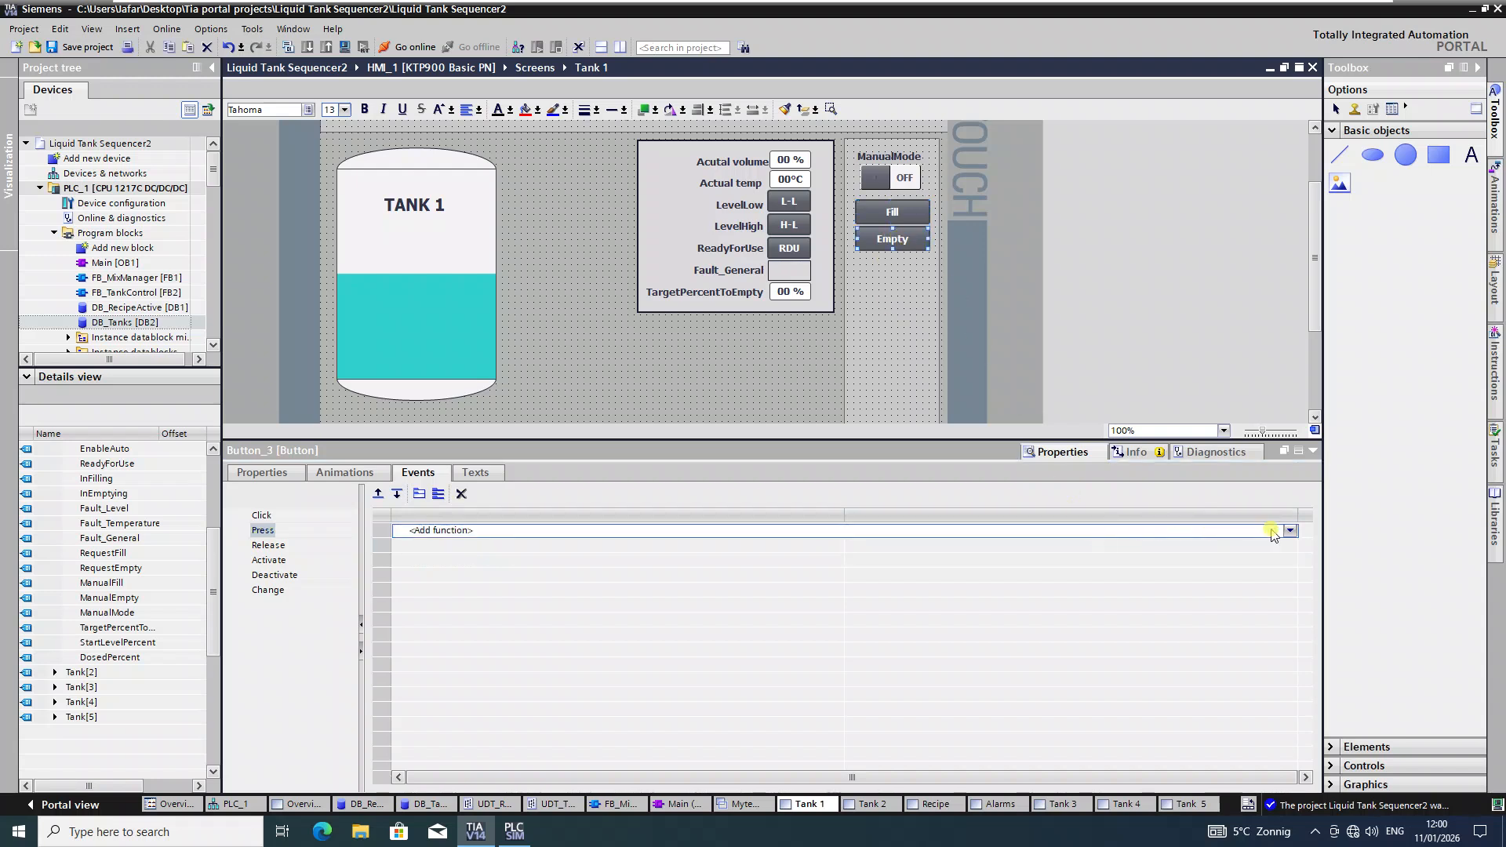
Step: Make the Empty button's Press event run InvertBit on DB_Tanks_Tank{1}_ManualEmpty
left_click(1290, 531)
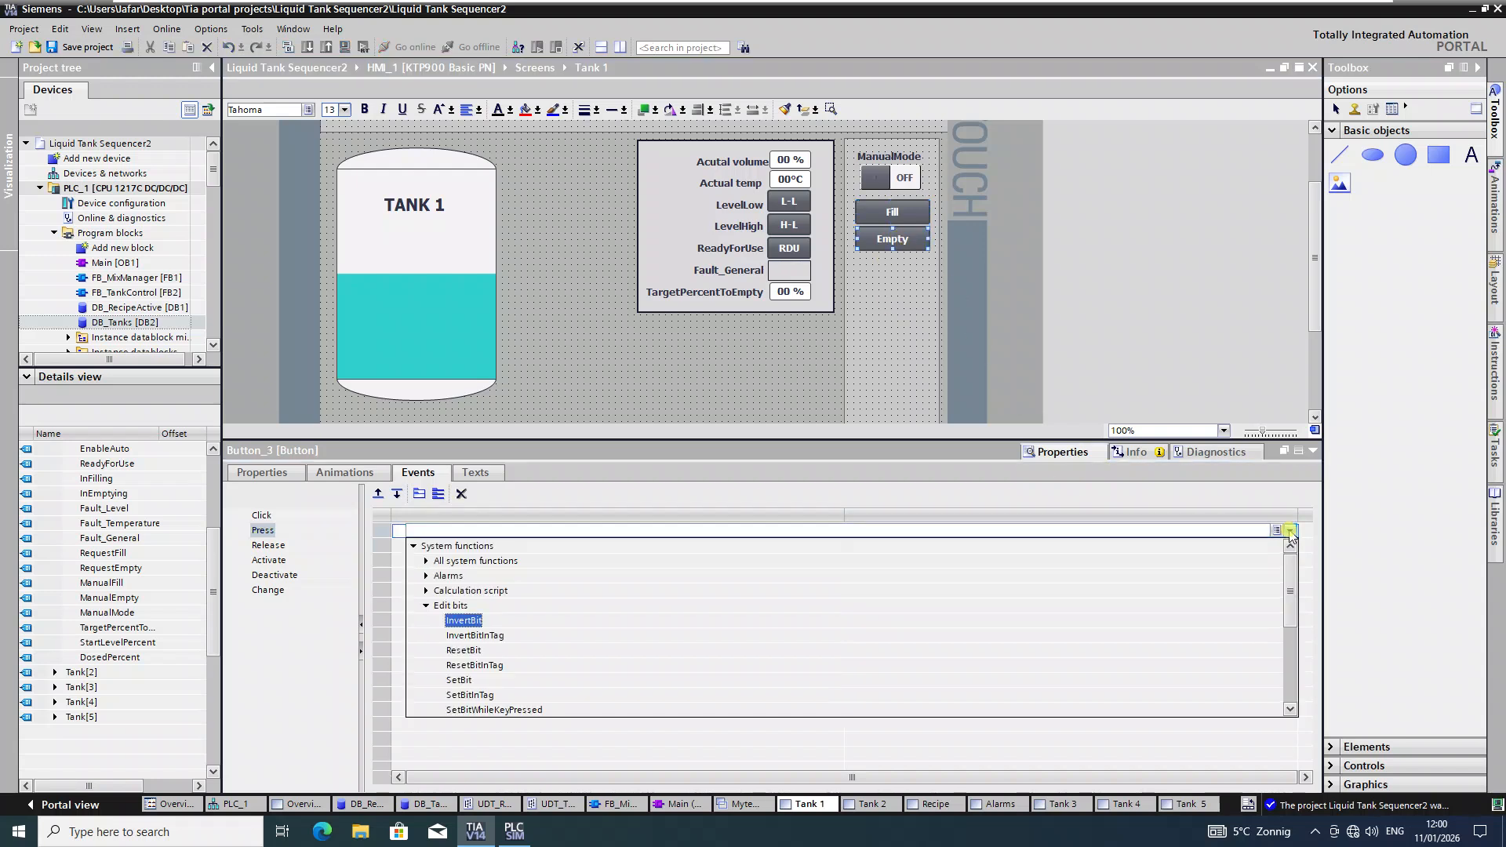
left_click(458, 621)
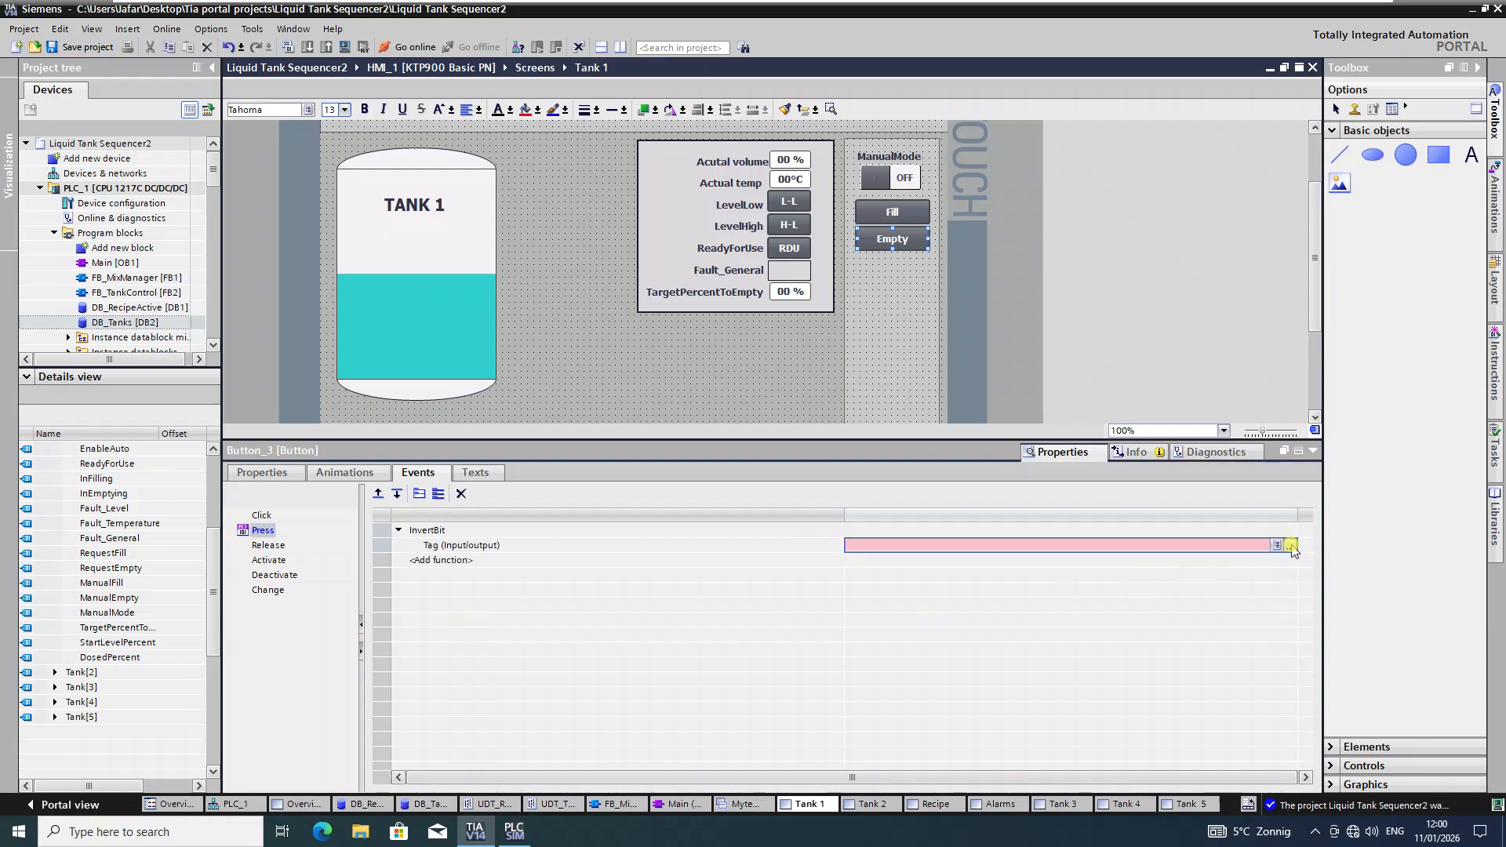
left_click(1291, 546)
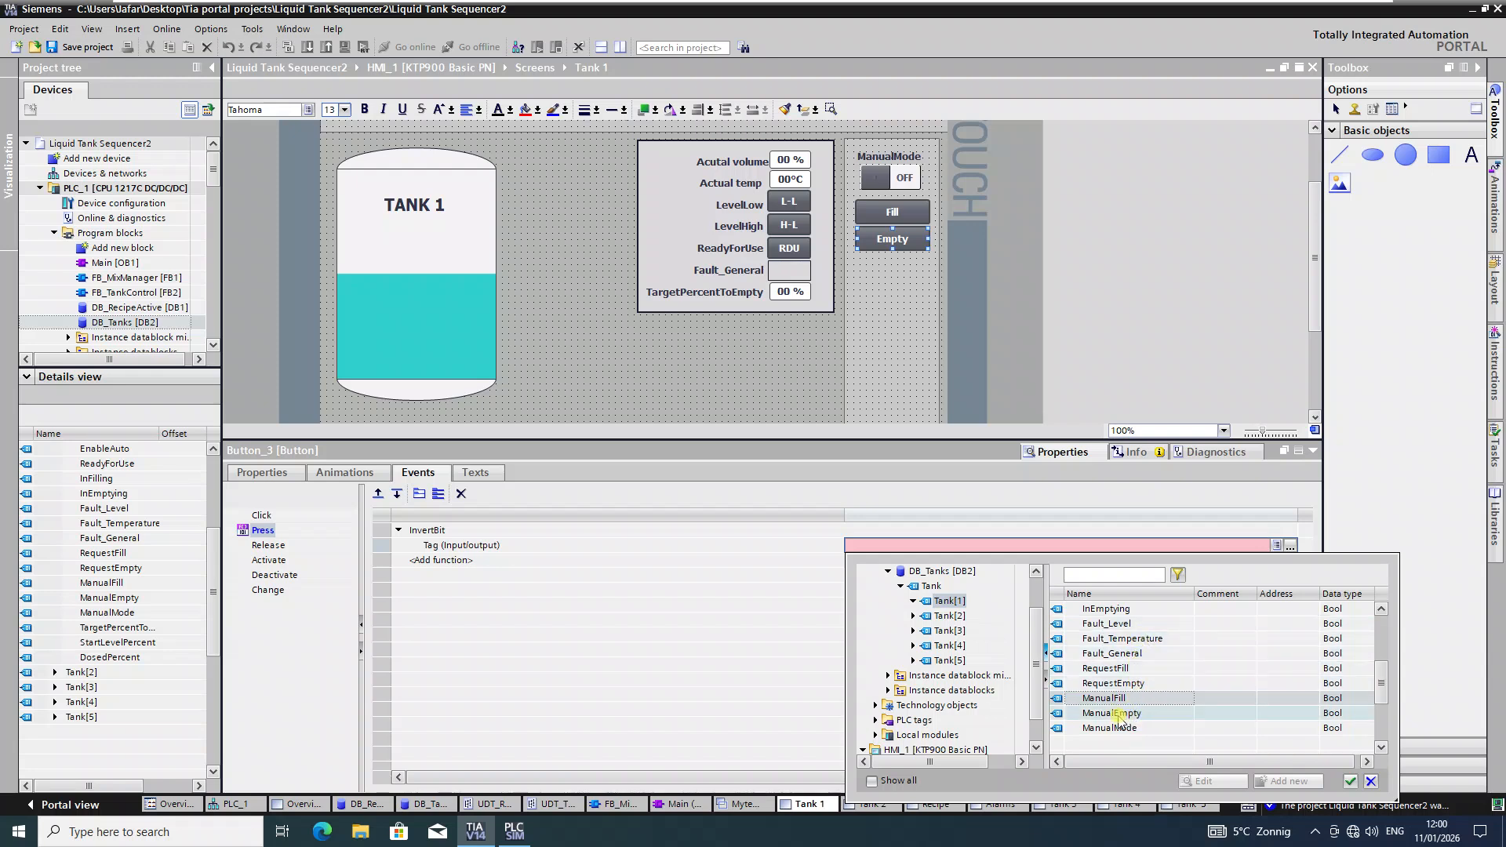
left_click(1130, 713)
left_click(1350, 780)
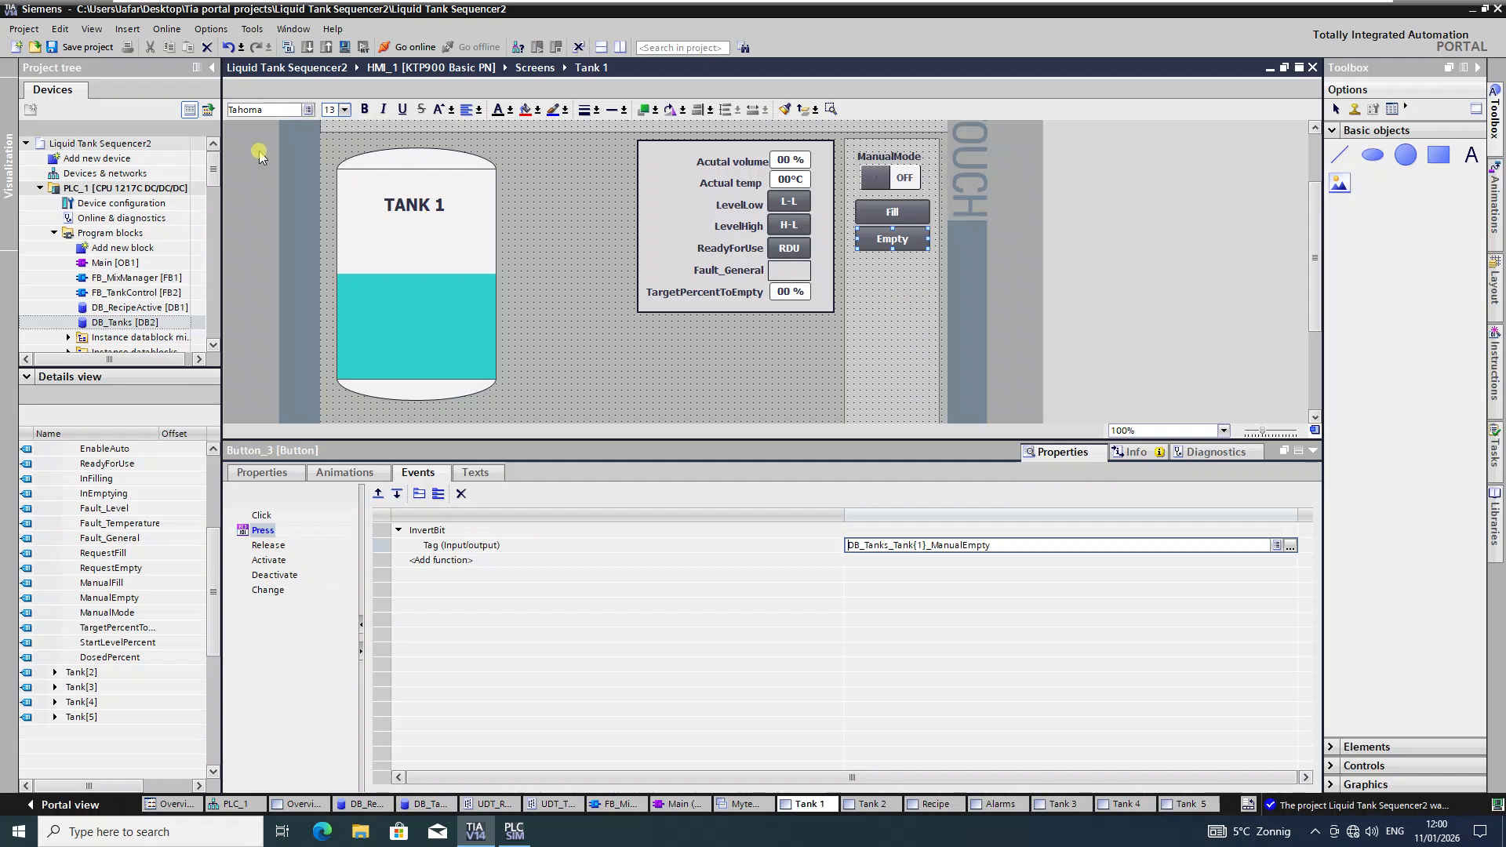
left_click(1313, 451)
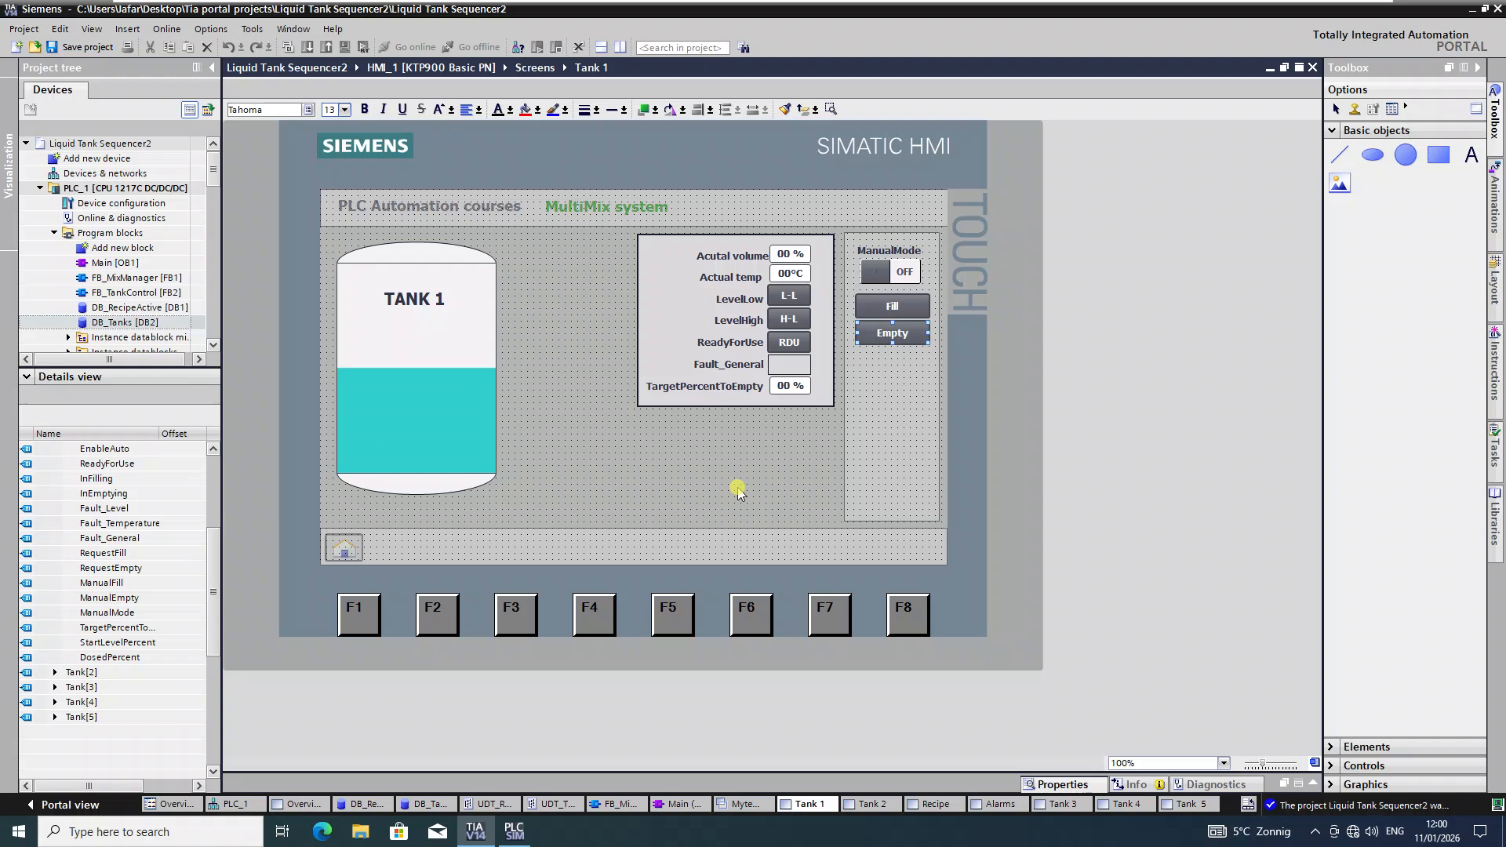
Step: Save the project and start the RT simulation for the HMI_1 device
left_click(74, 47)
left_click(129, 307)
scroll(126, 309, "down", 5)
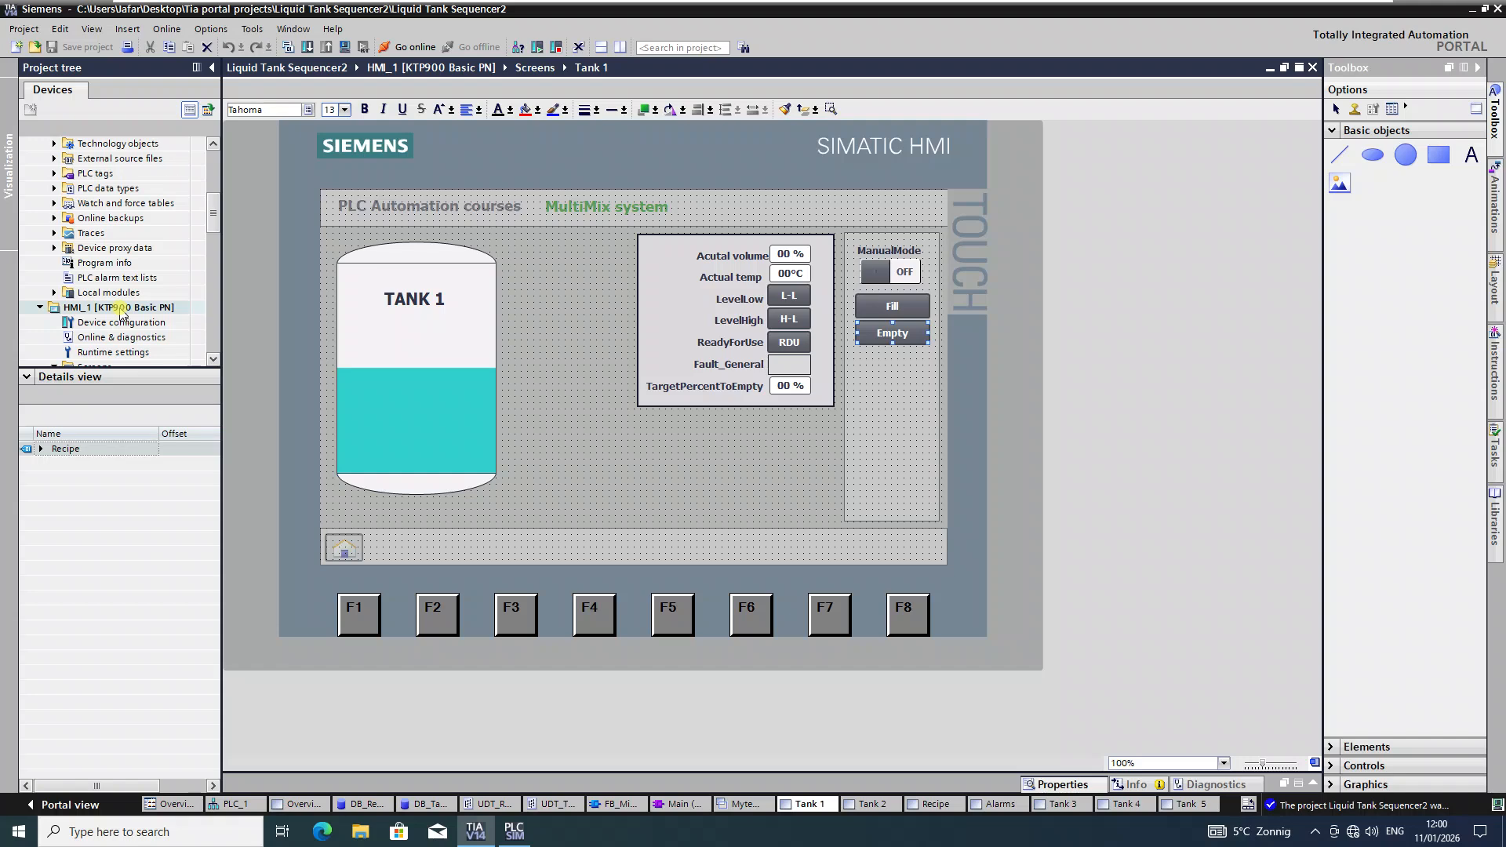
left_click(119, 309)
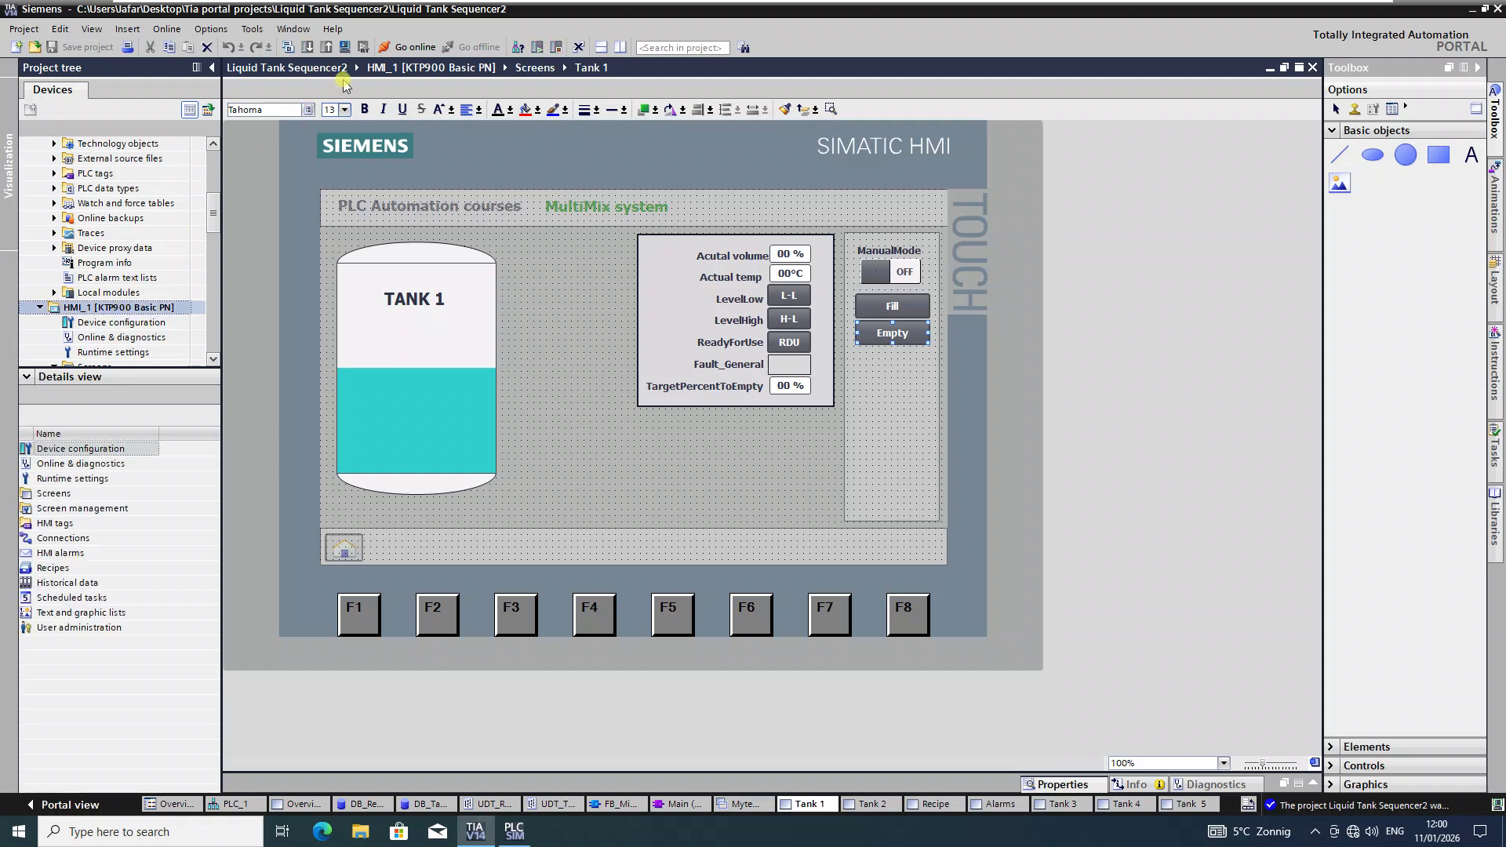
left_click(345, 49)
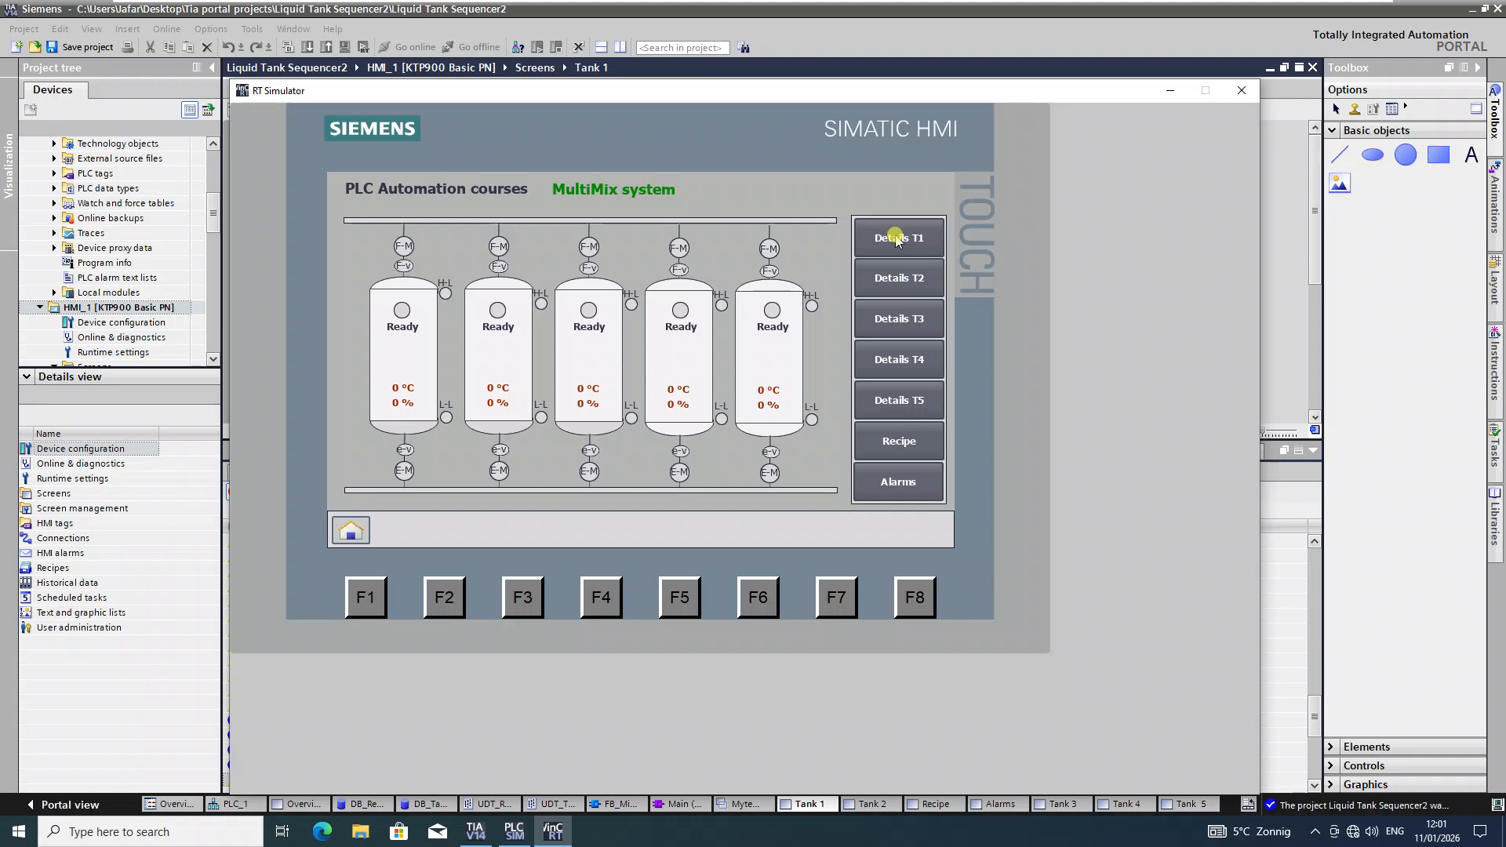
Step: Open the Tank 1 detail screen and toggle the LevelLow (L-L) indicator several times
left_click(901, 240)
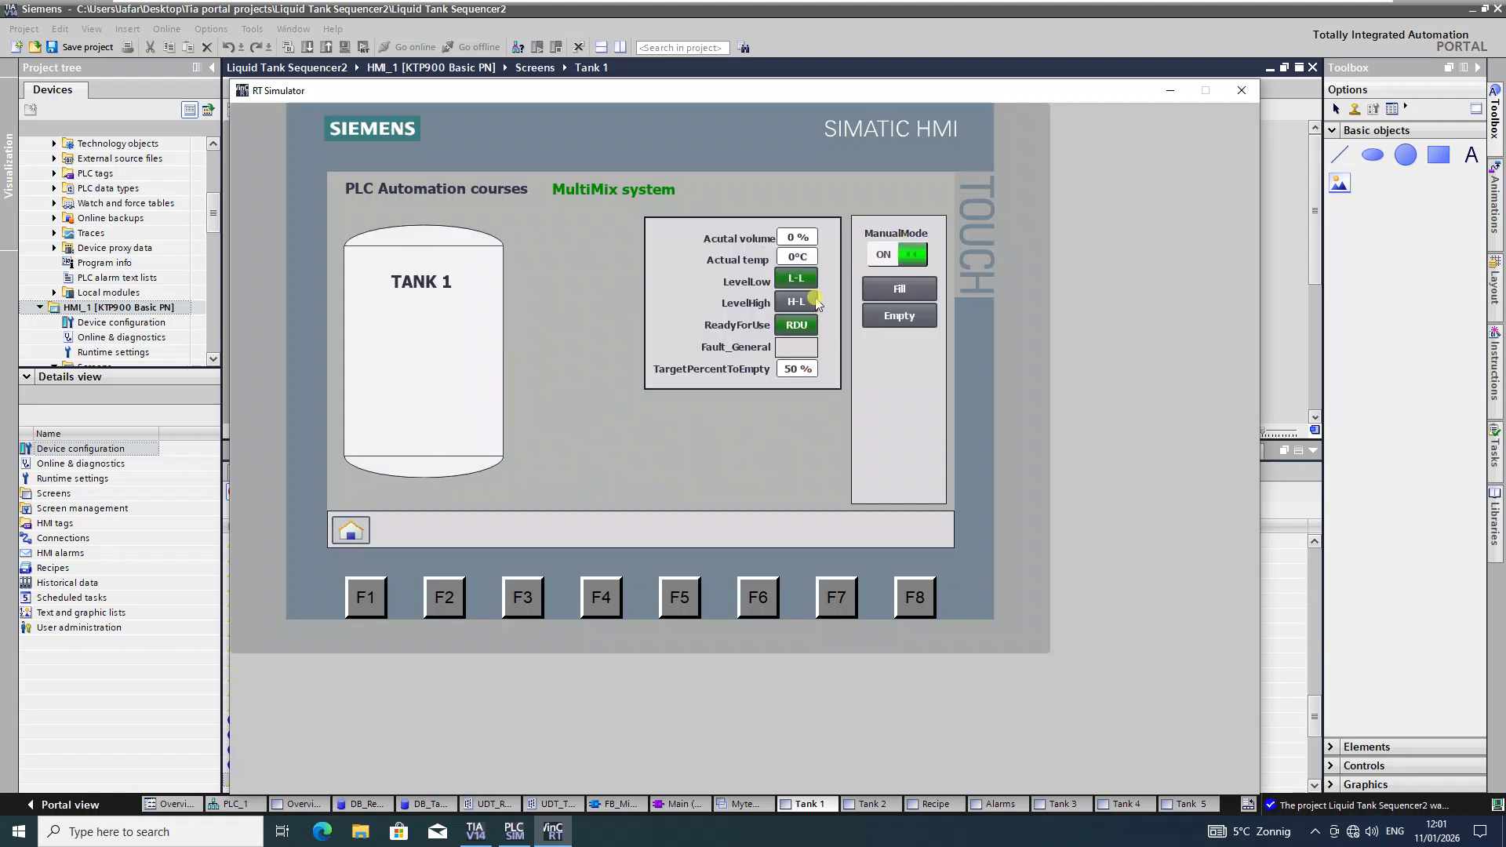
left_click(796, 276)
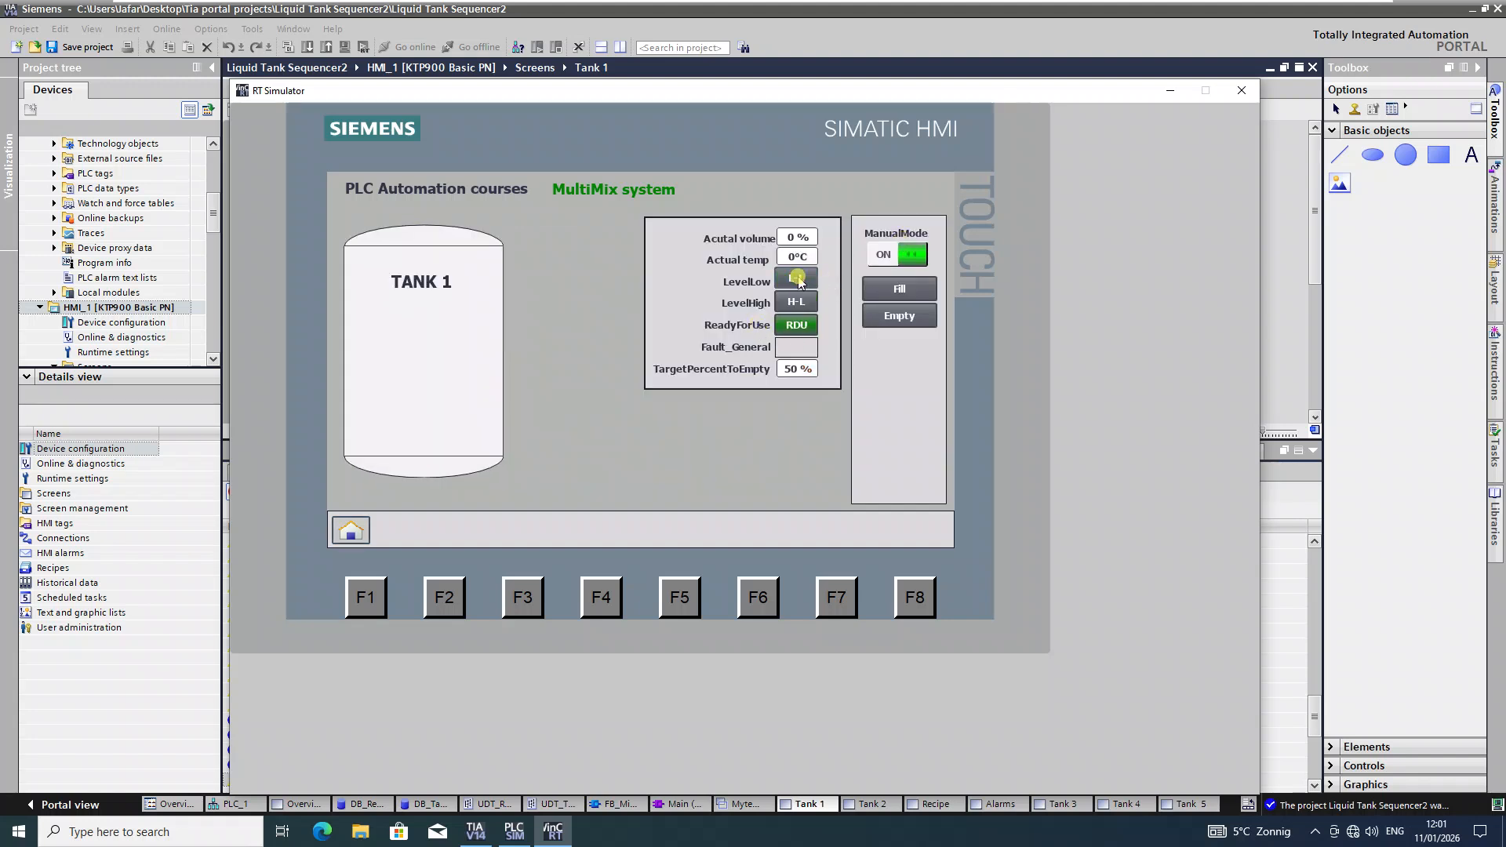
left_click(795, 322)
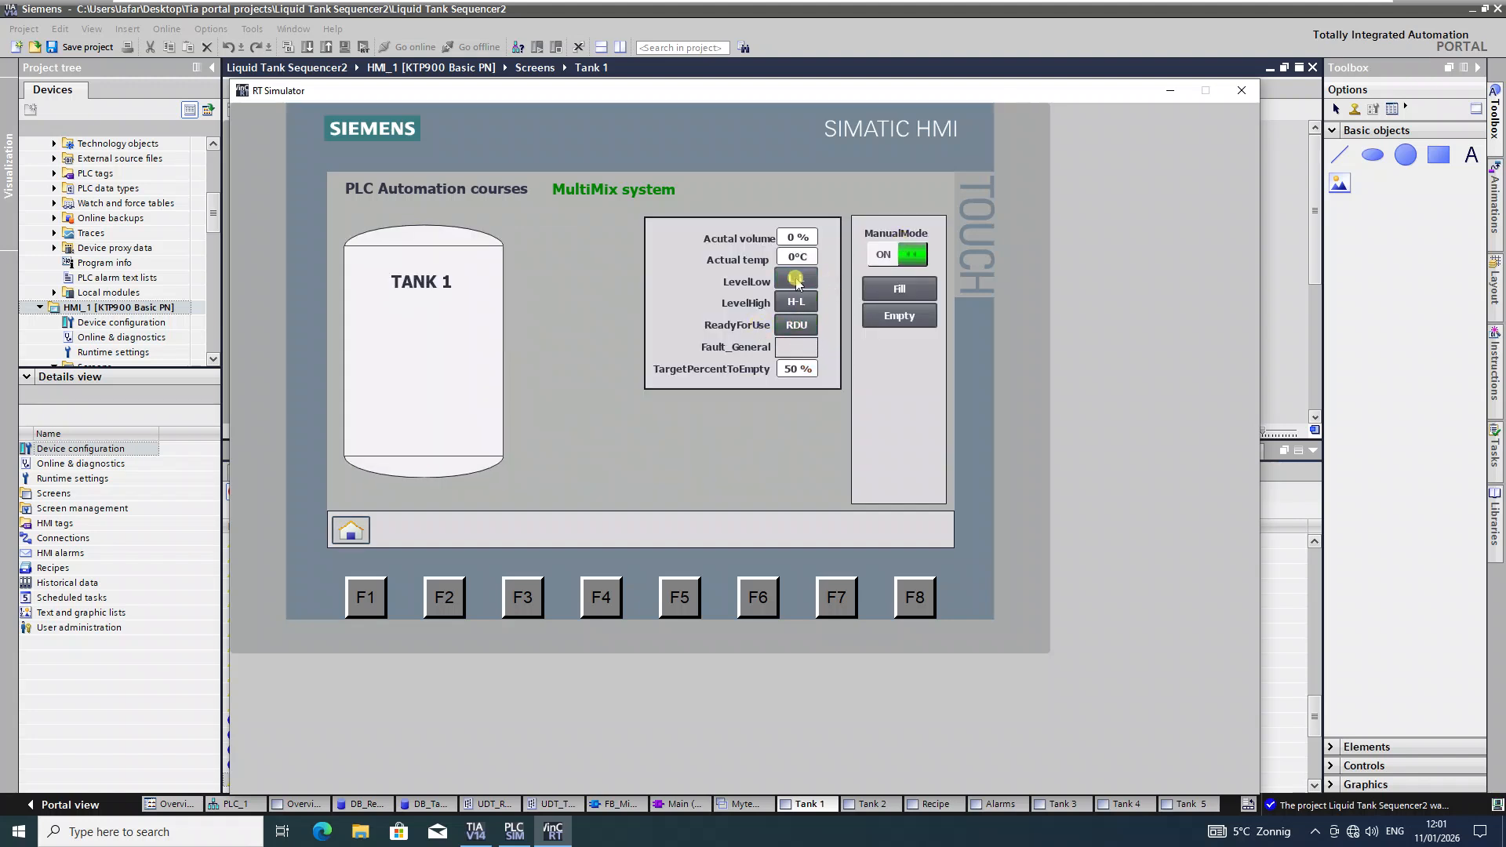
left_click(794, 284)
left_click(803, 279)
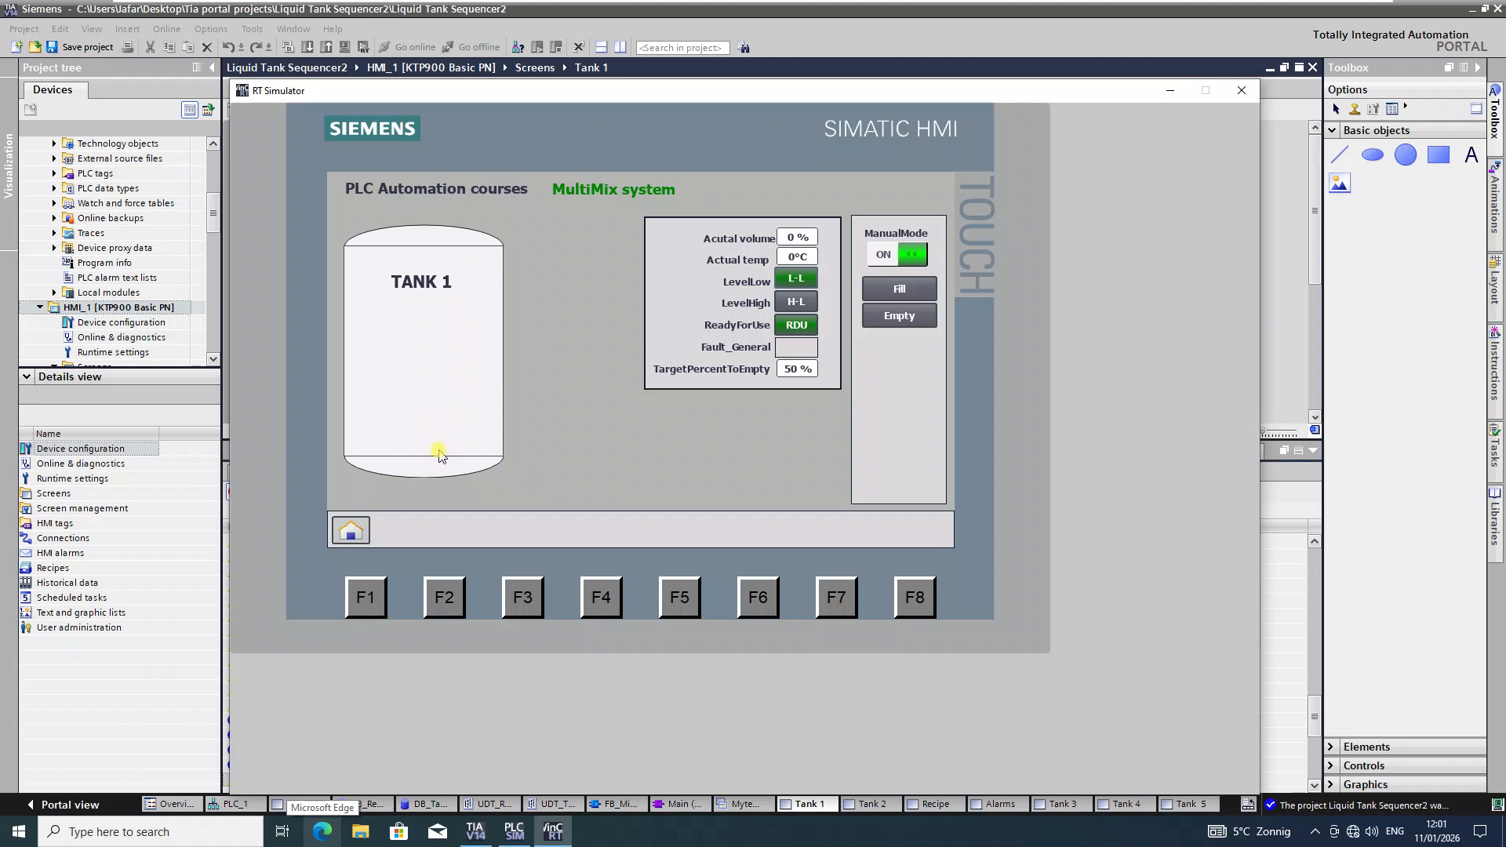
left_click(796, 280)
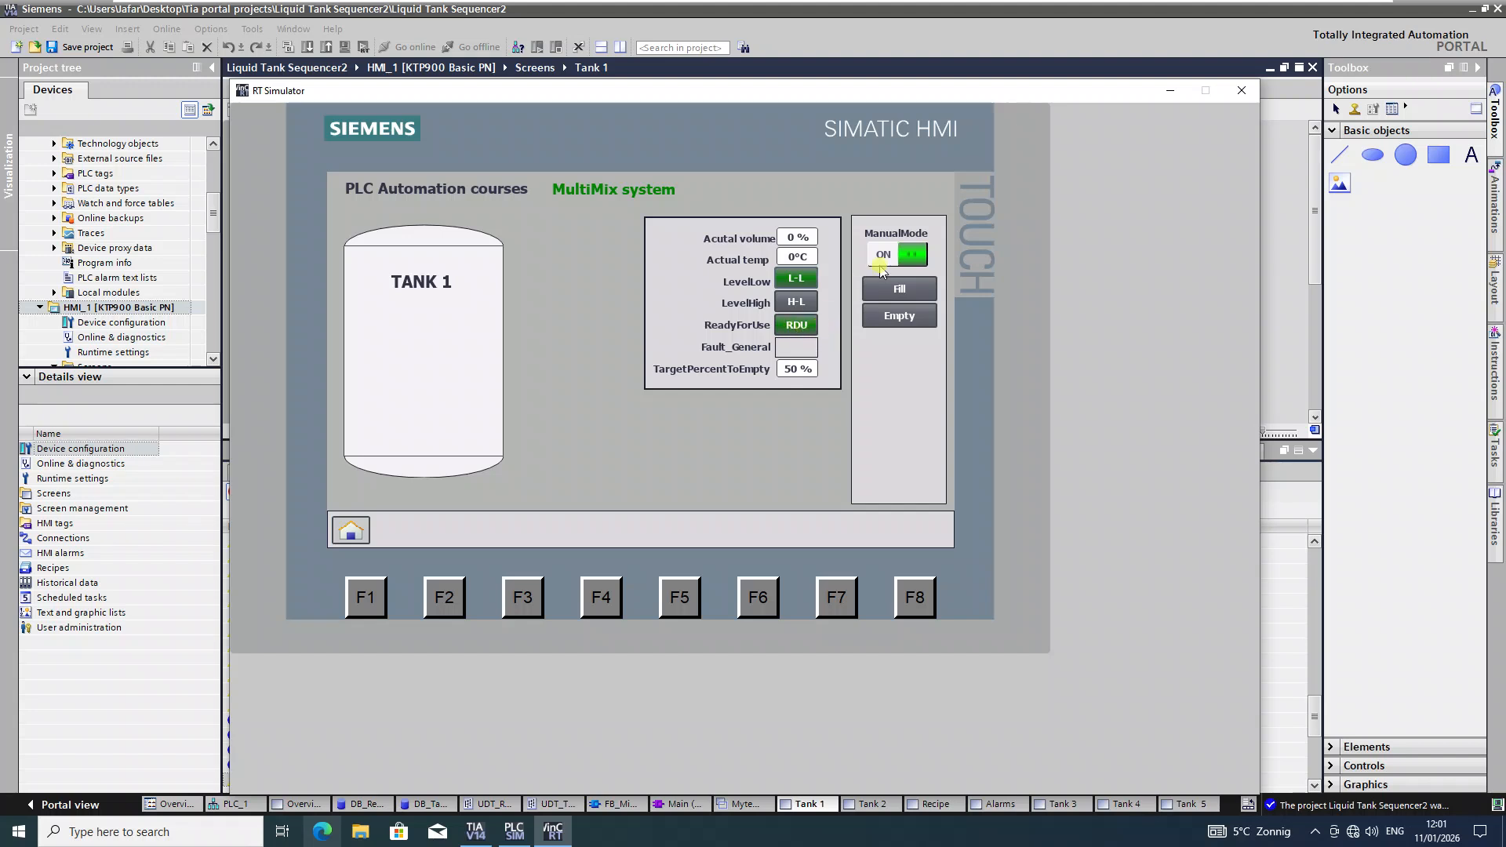
Step: Toggle the ManualMode switch on and off repeatedly, leaving it OFF
left_click(912, 256)
left_click(911, 257)
left_click(906, 257)
left_click(900, 259)
left_click(894, 258)
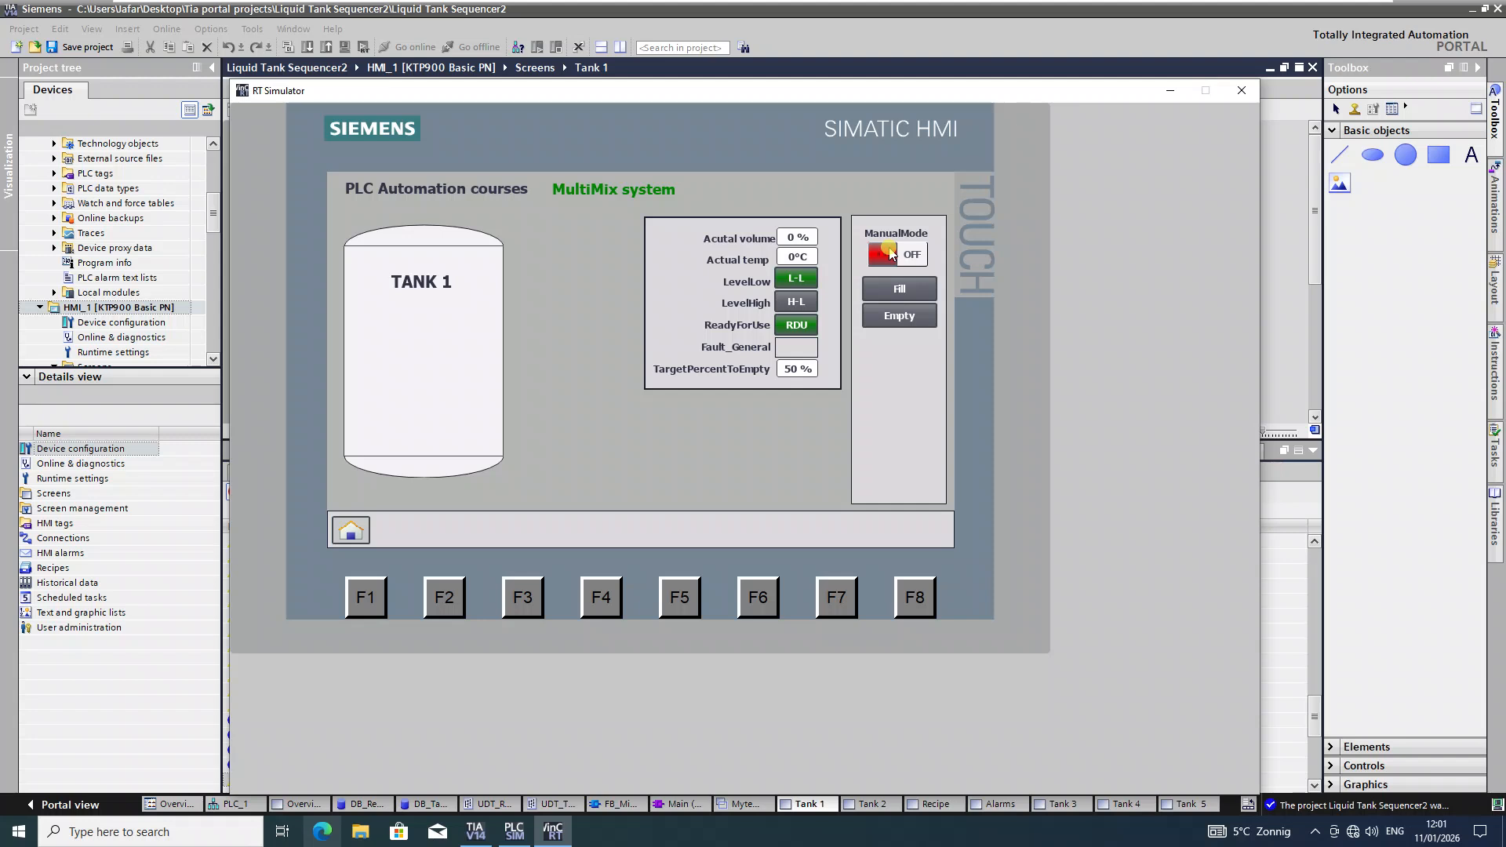
left_click(891, 253)
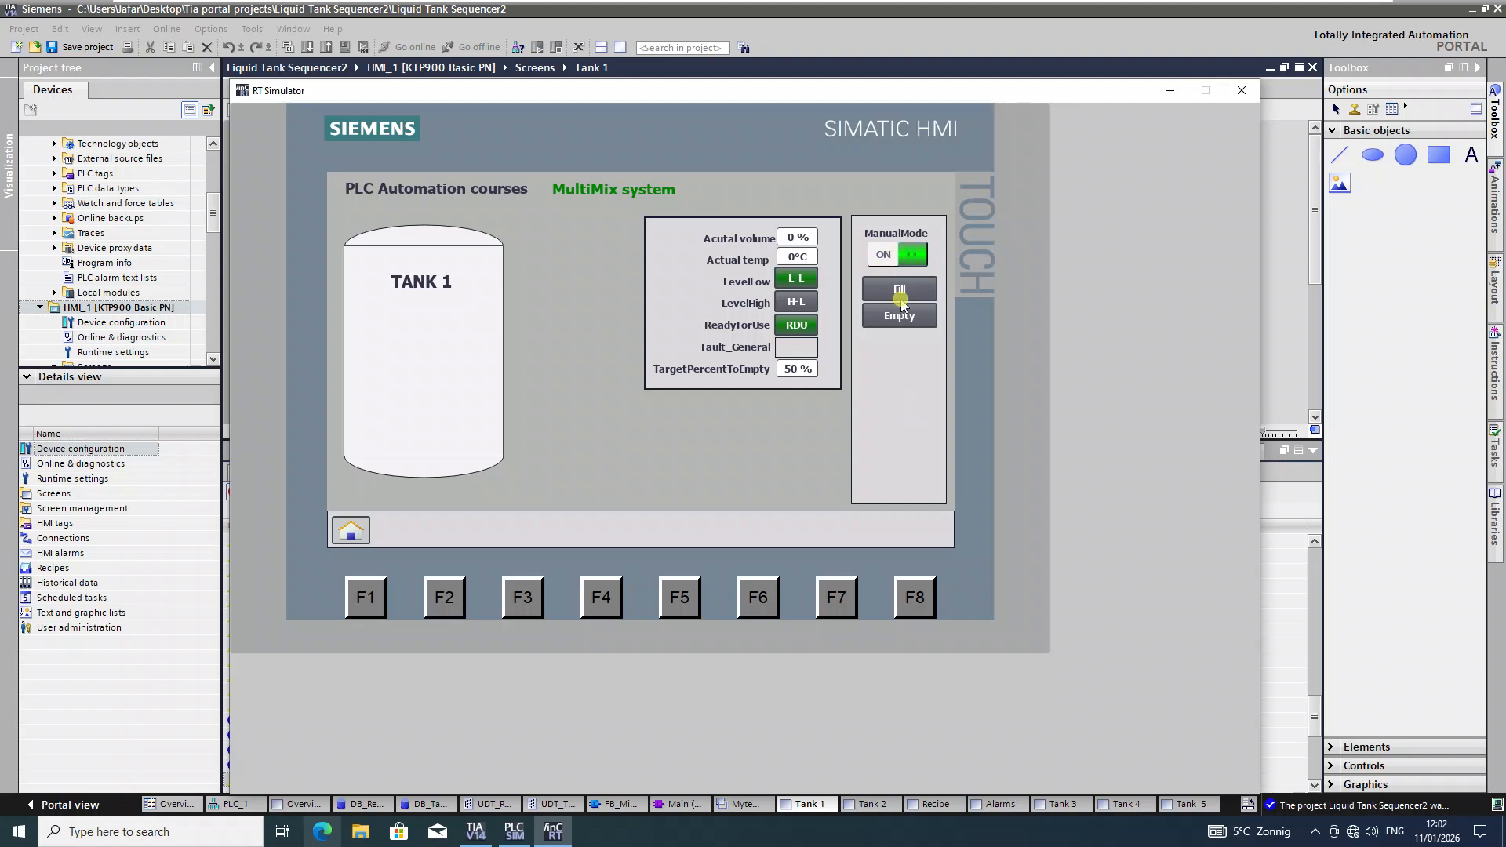
left_click(878, 255)
Step: Test the Fill and Empty buttons, then return to the TIA Portal editor
left_click(908, 289)
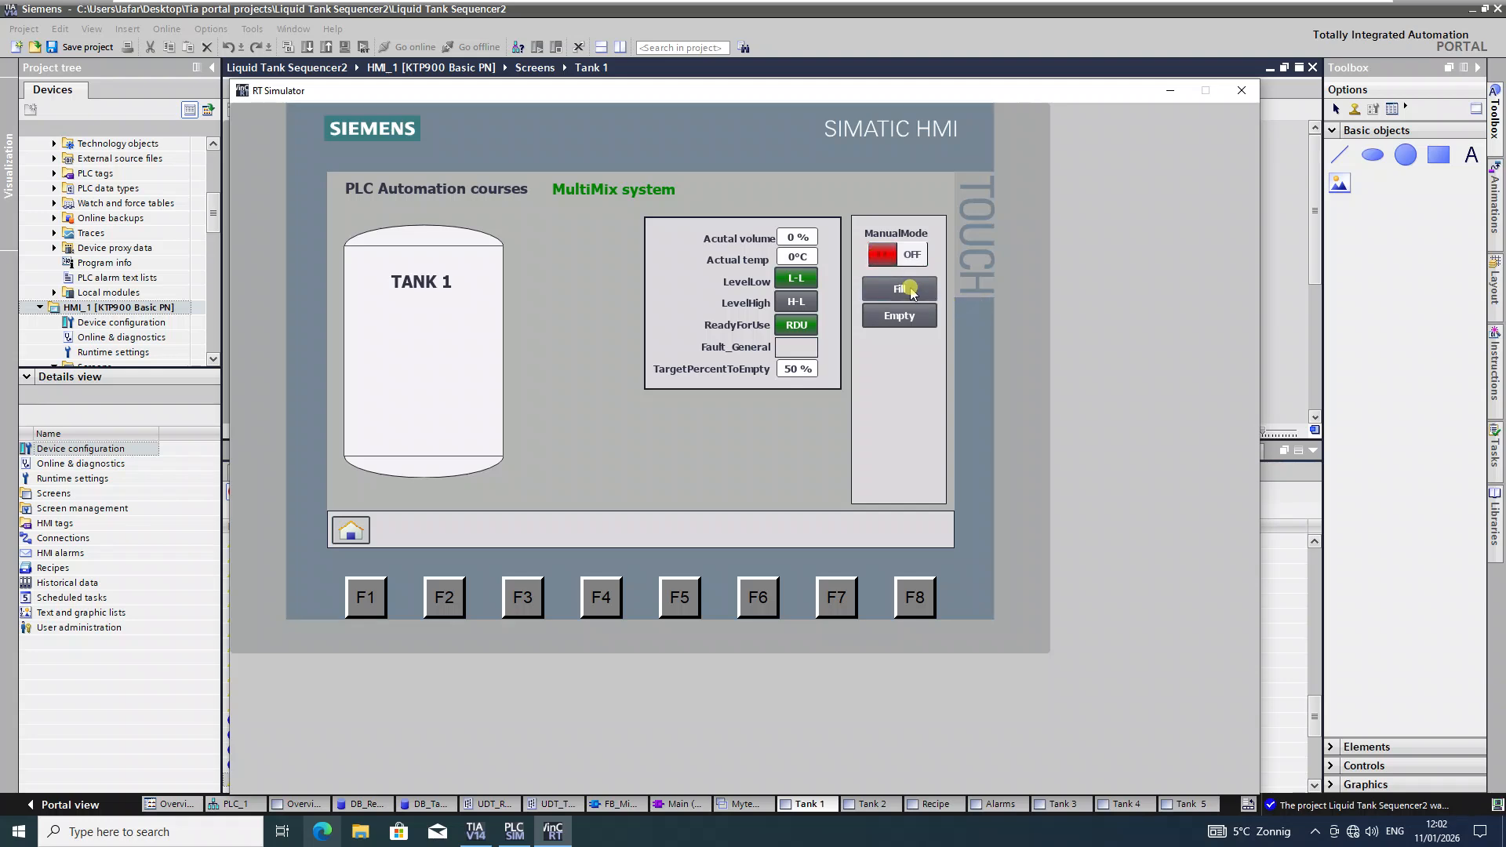
left_click(908, 316)
left_click(126, 329)
Step: Collapse the Info/Compile pane to show the whole Tank 1 screen and scroll the project tree to Screens
scroll(125, 329, "down", 2)
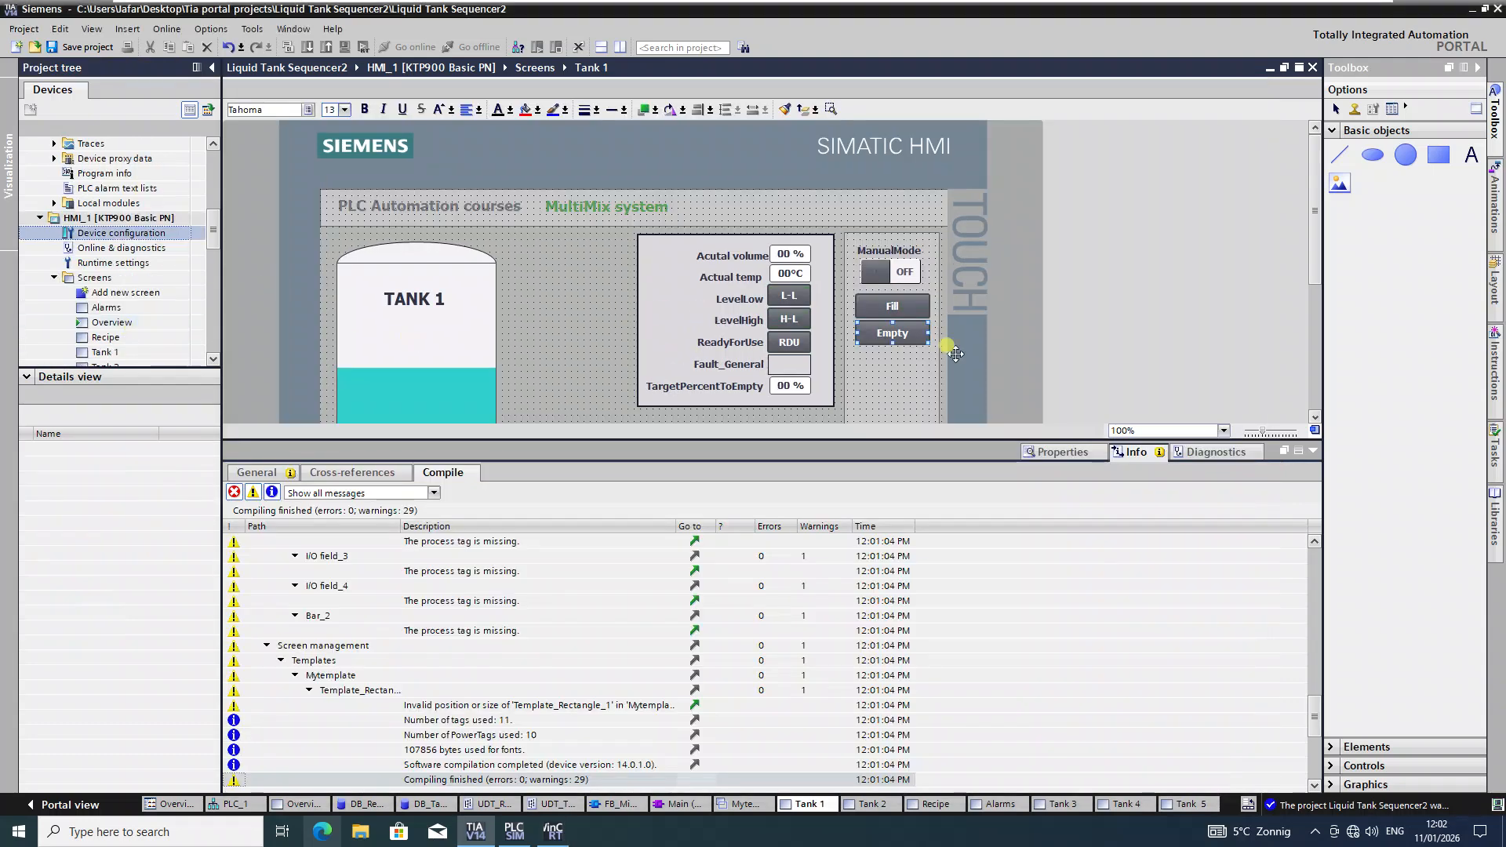
left_click(1303, 452)
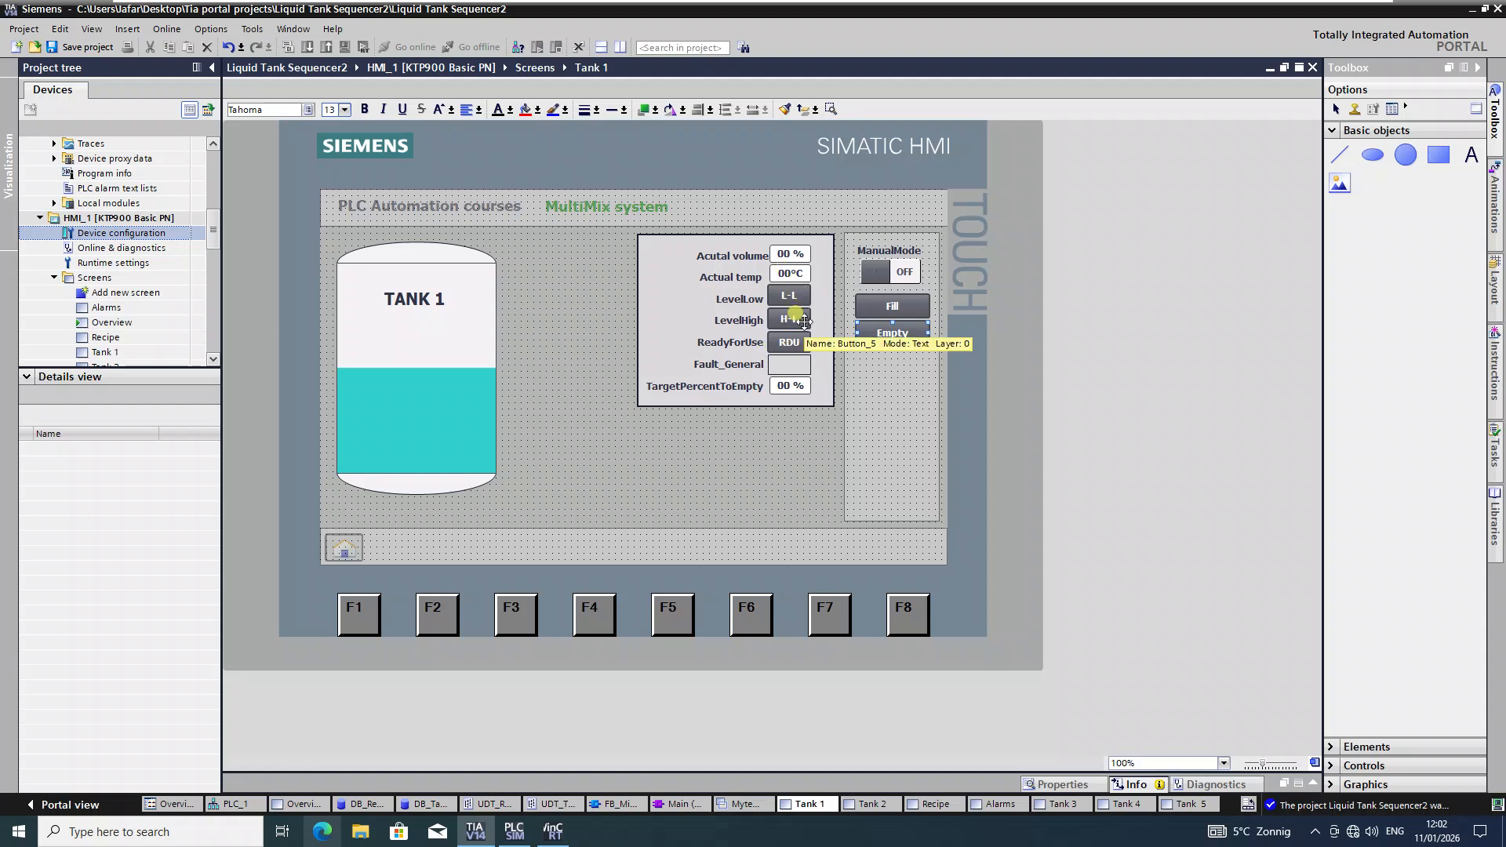
scroll(134, 328, "down", 1)
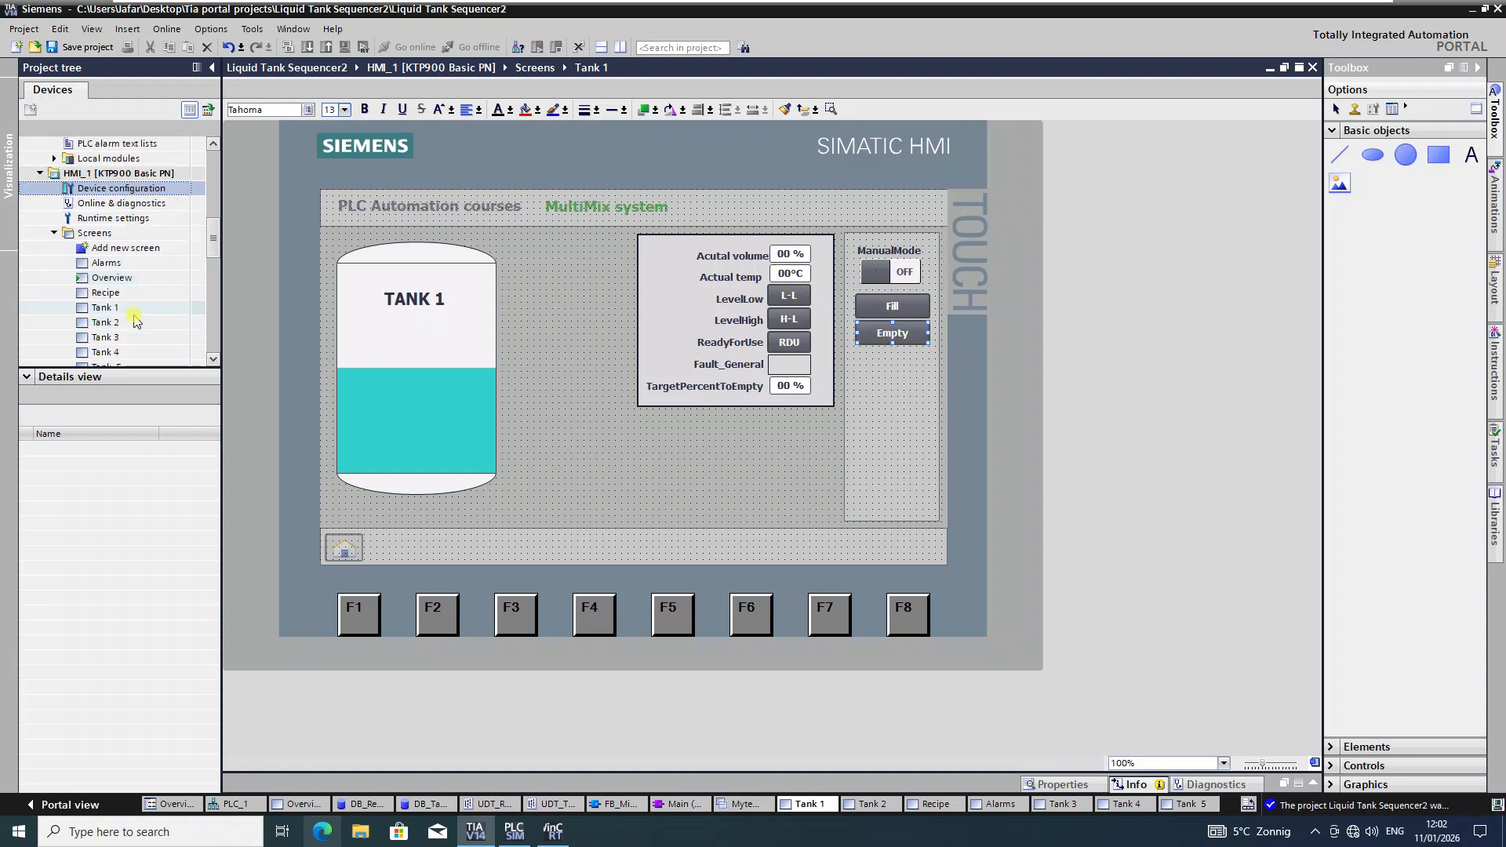